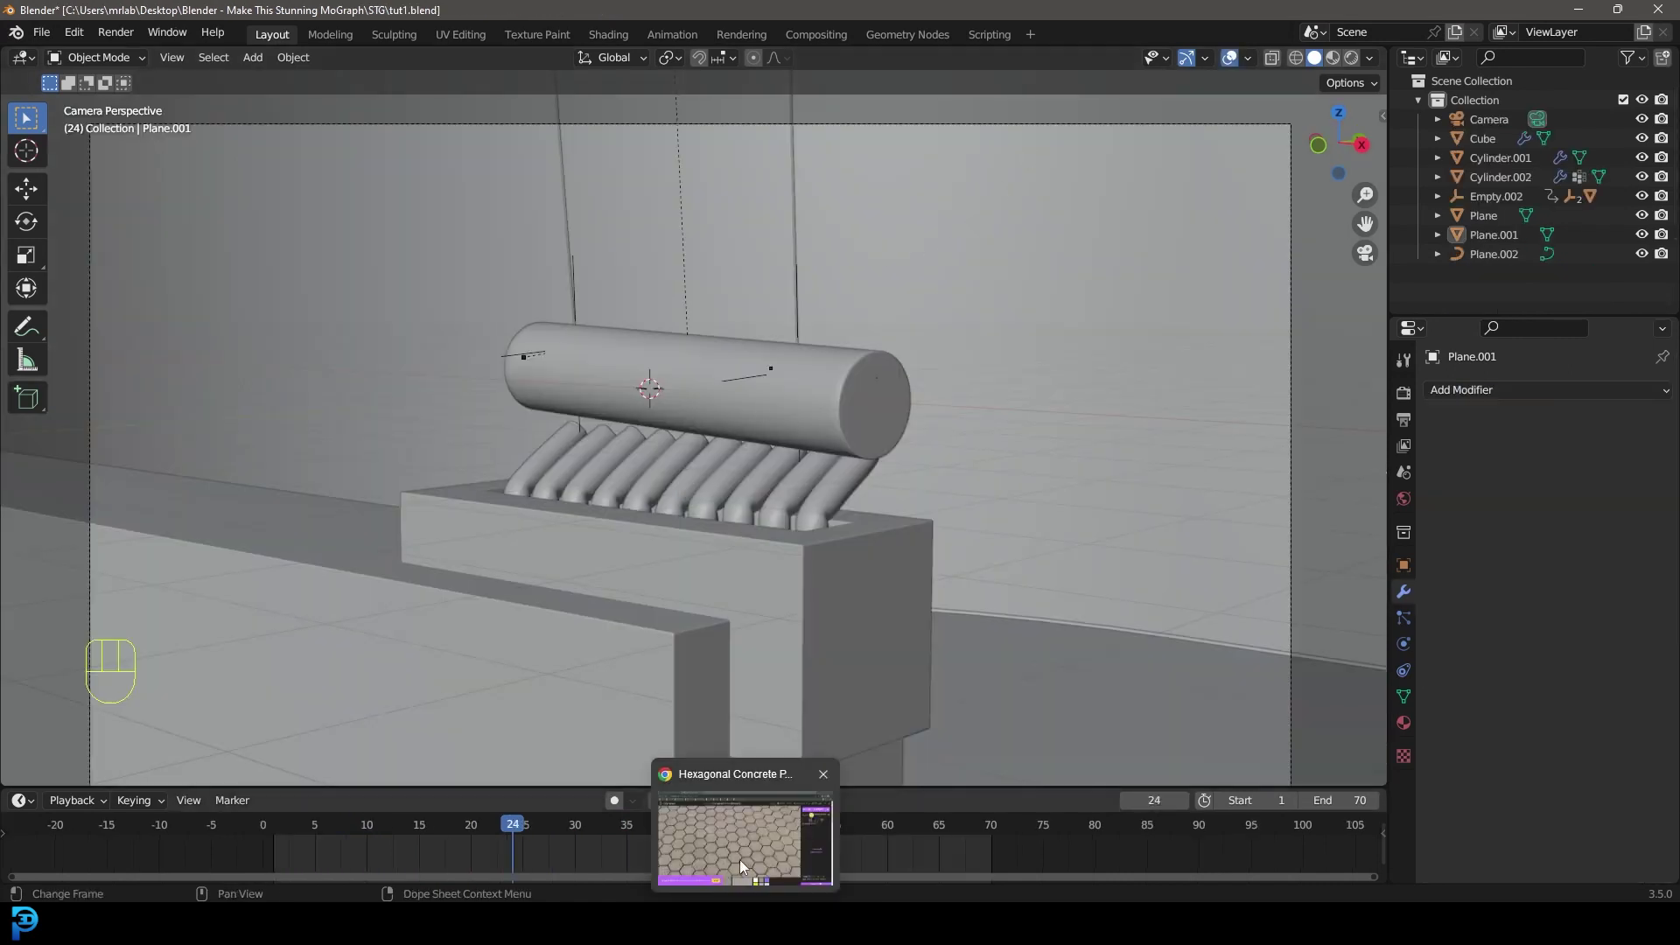
Step: Preview the Hexagonal Concrete Paving texture on a sphere, then look at the Plywood texture page
left_click(738, 859)
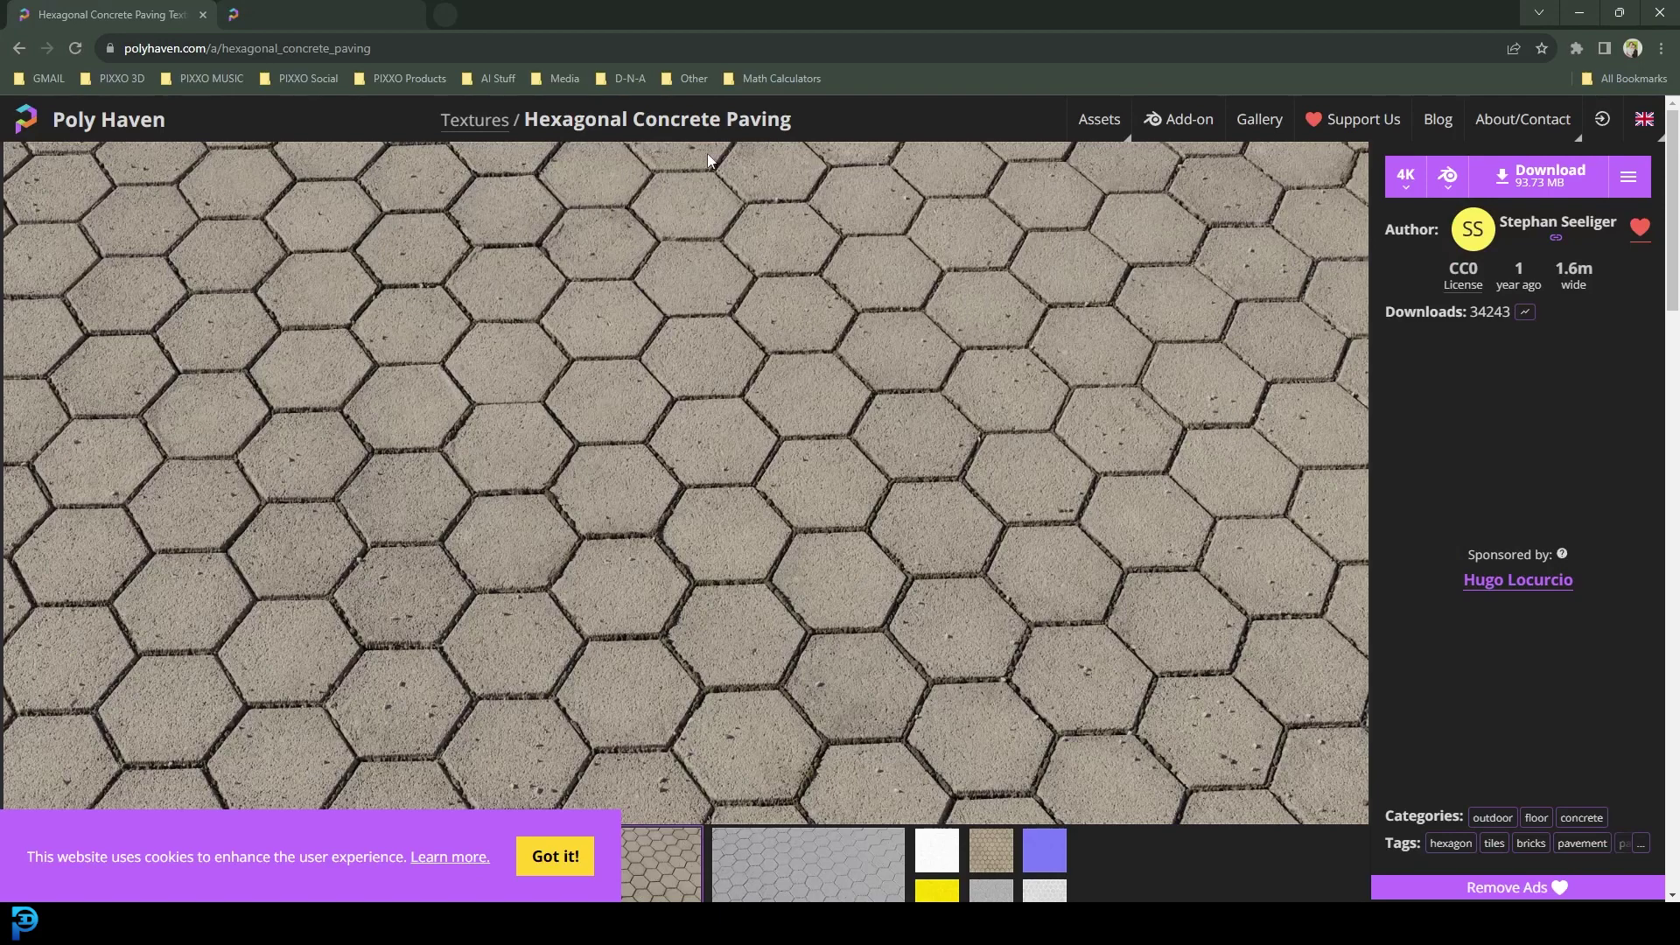
scroll(713, 175, "down", 2)
left_click(473, 696)
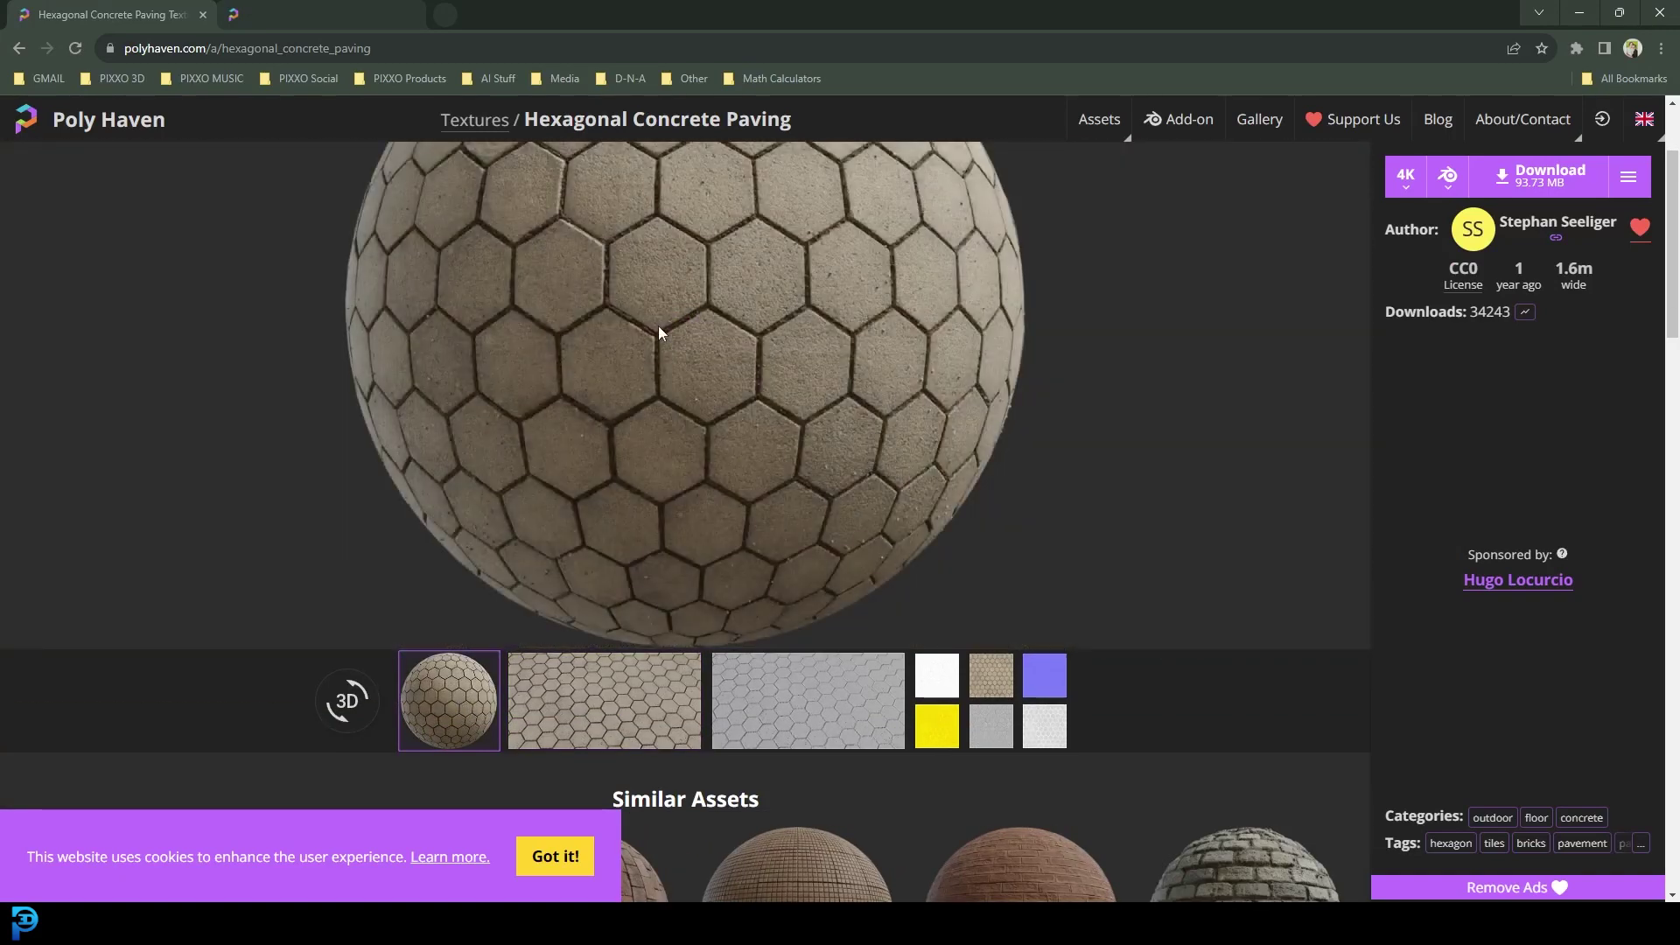
scroll(1018, 380, "up", 2)
left_click(301, 10)
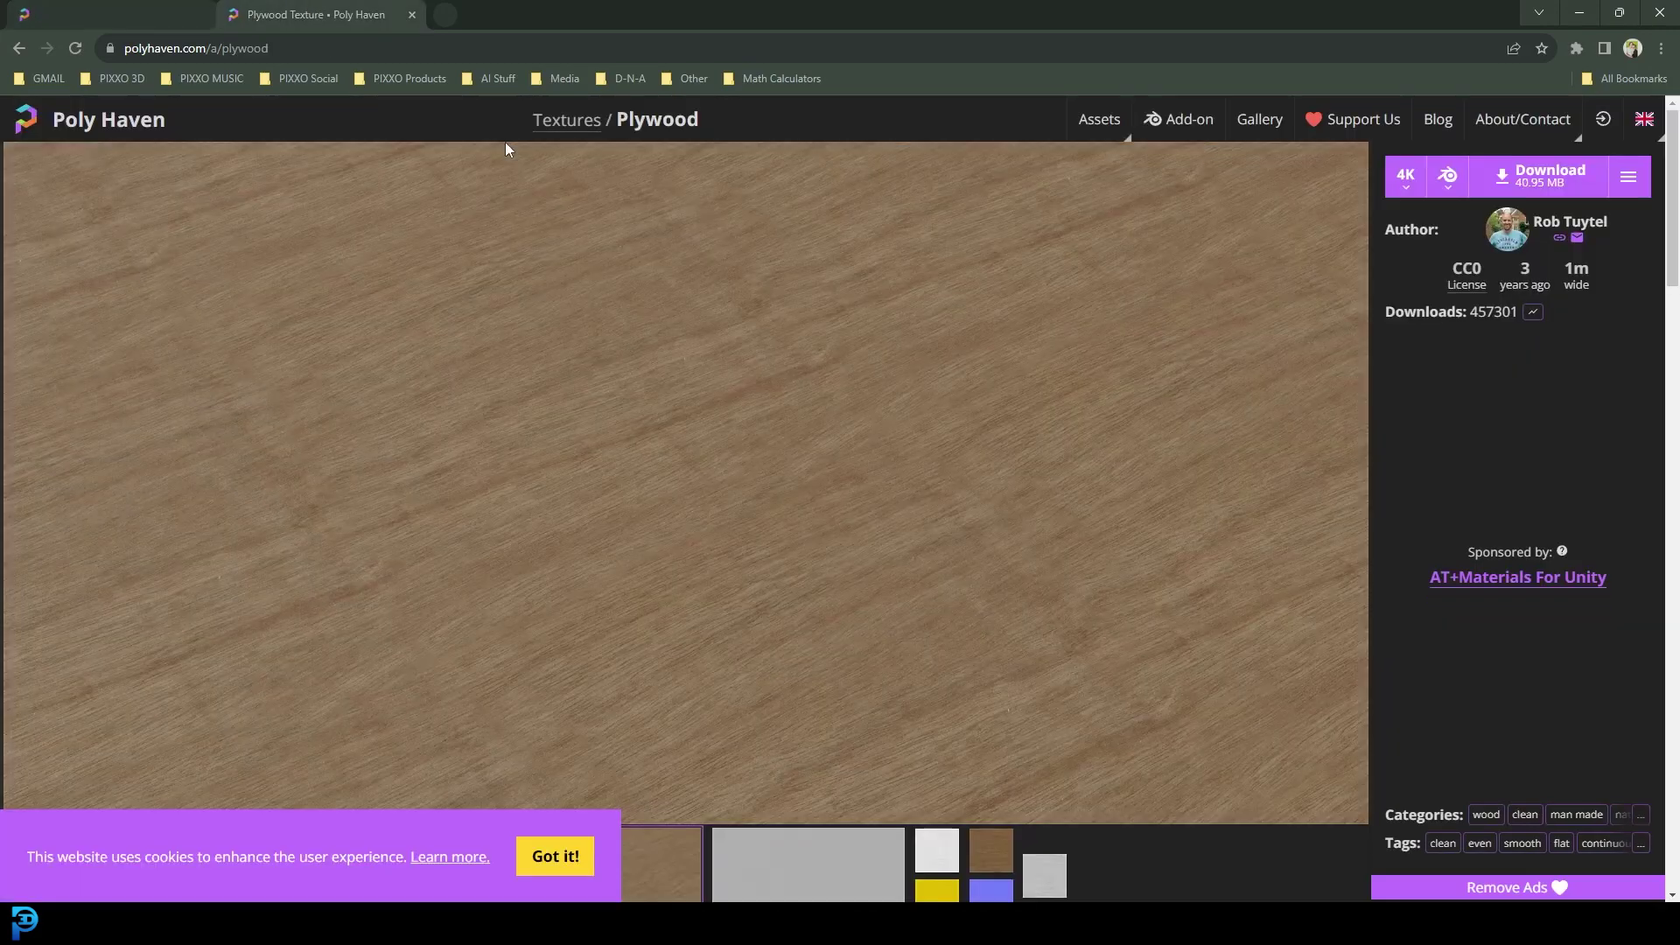
scroll(743, 712, "down", 2)
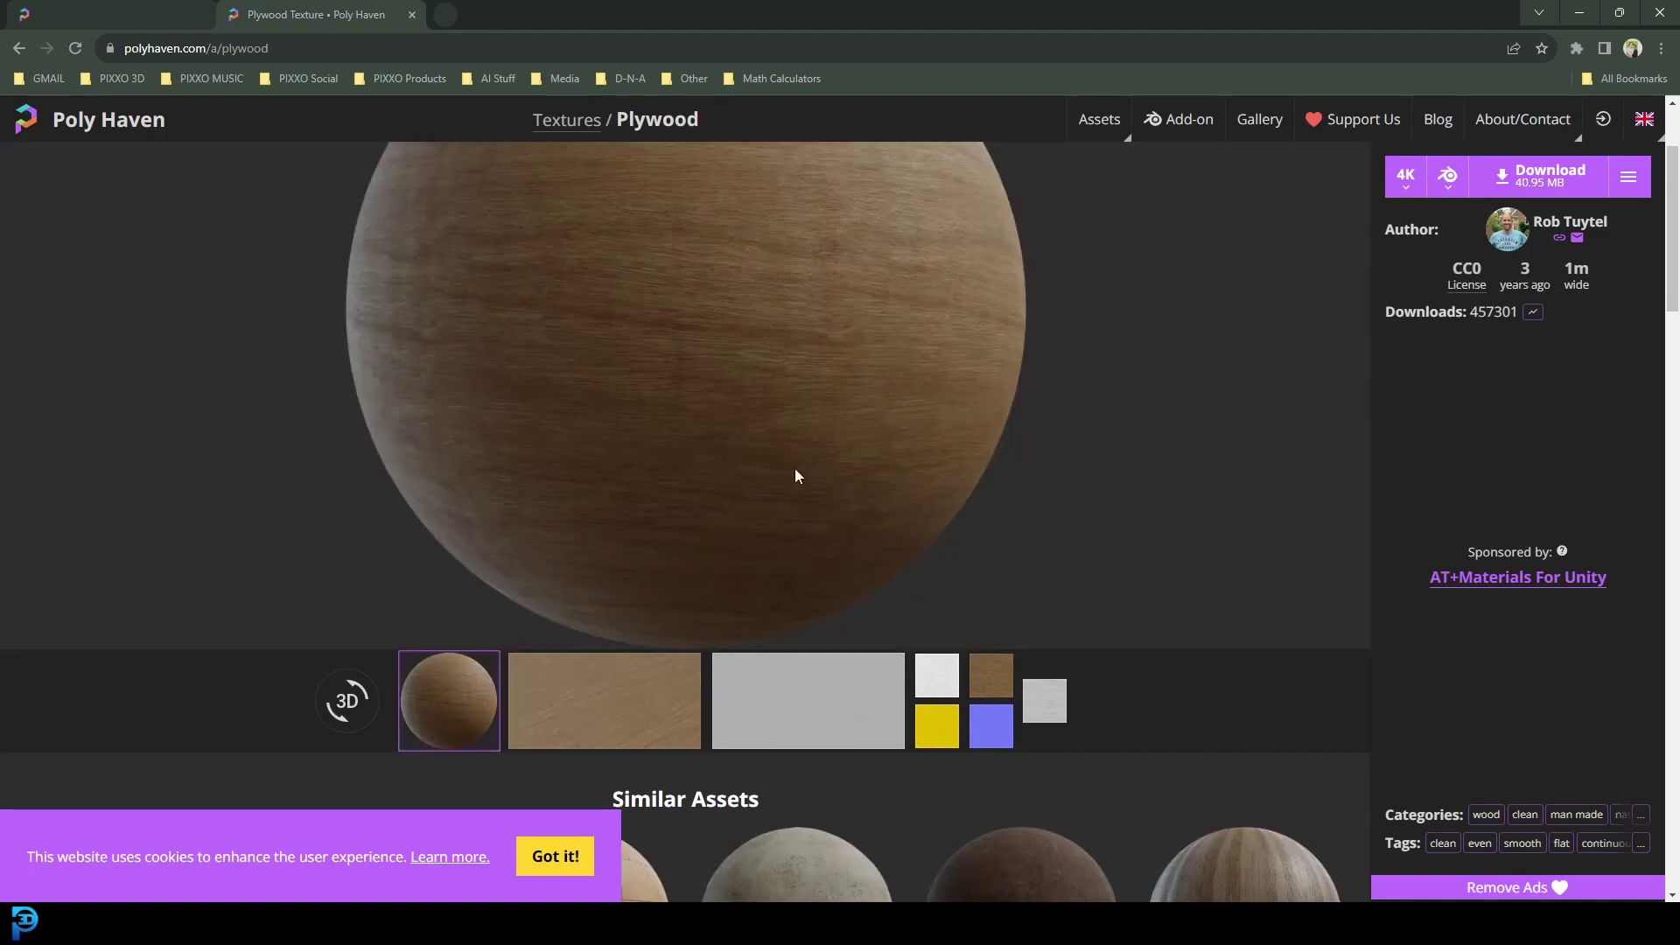
Step: Set the Hexagonal Concrete Paving download resolution to 2K
key("ctrl+Tab")
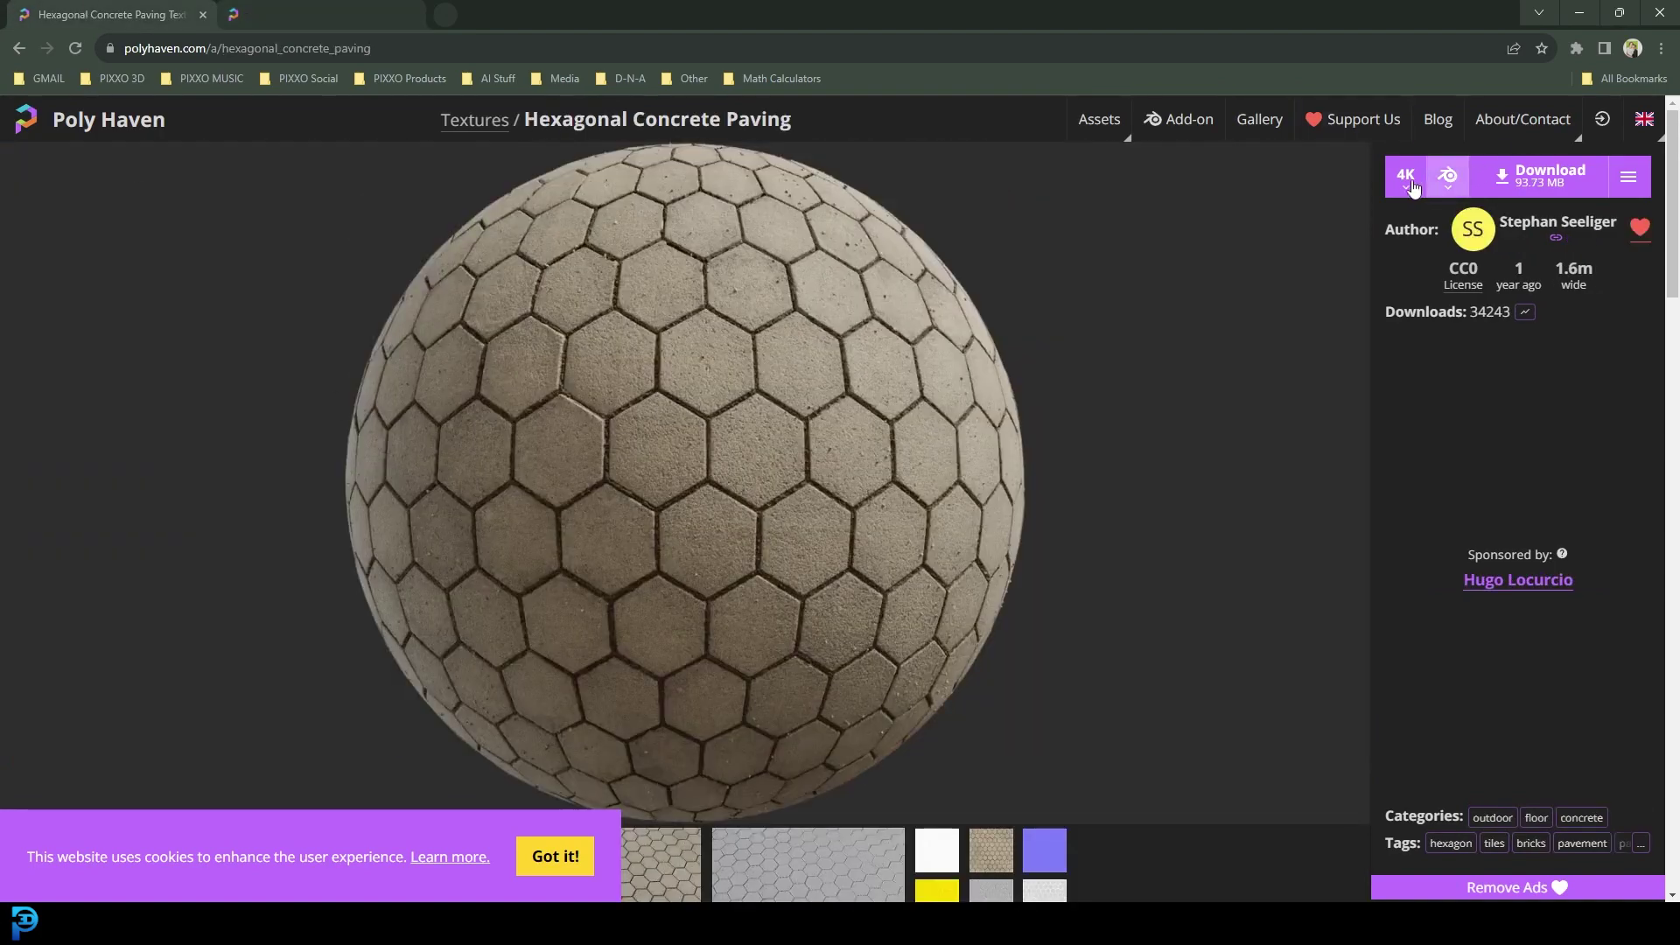
left_click(1406, 186)
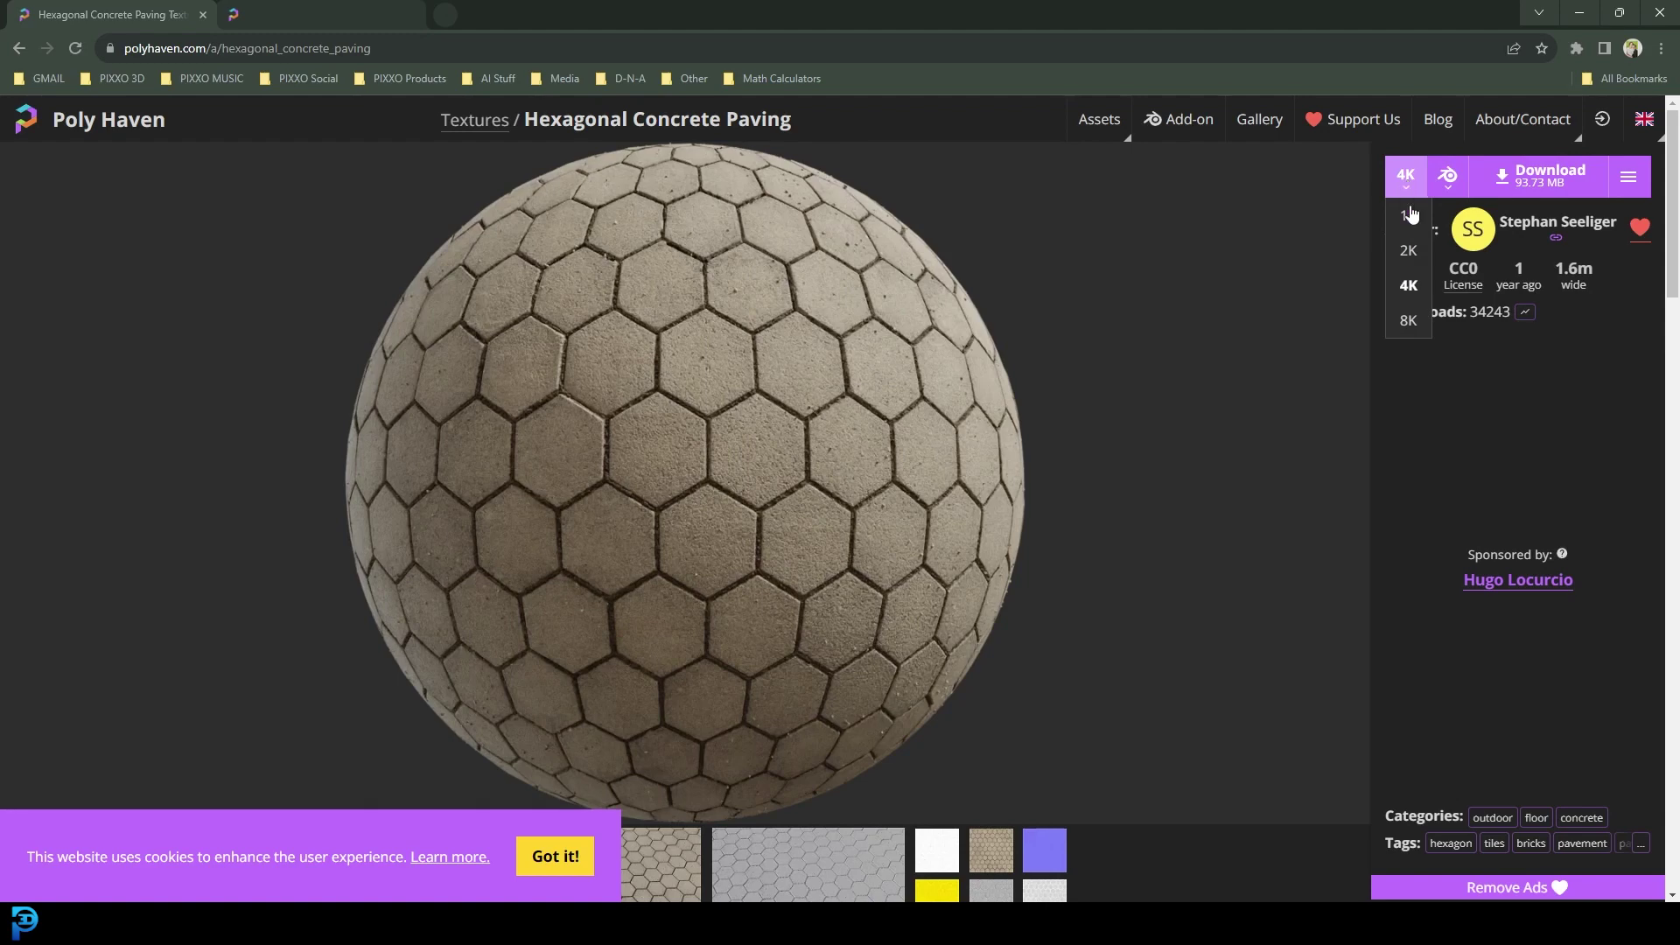
left_click(1414, 252)
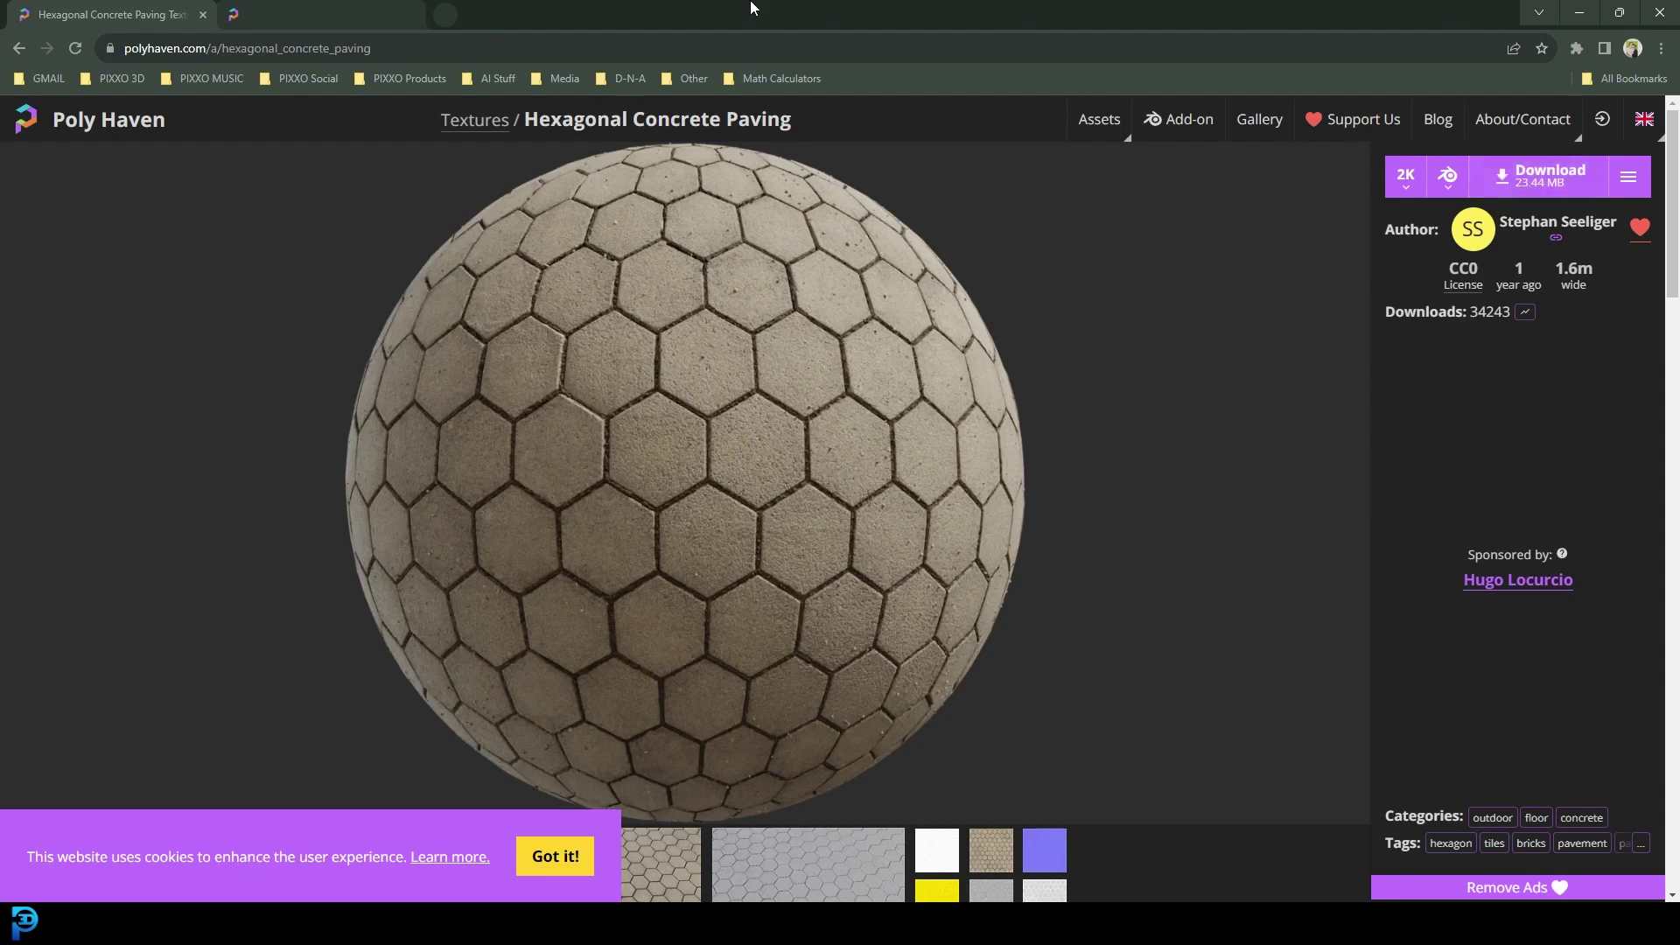
Step: Go back to the Plywood texture page, then return to the Blender scene
left_click(352, 9)
scroll(737, 358, "up", 2)
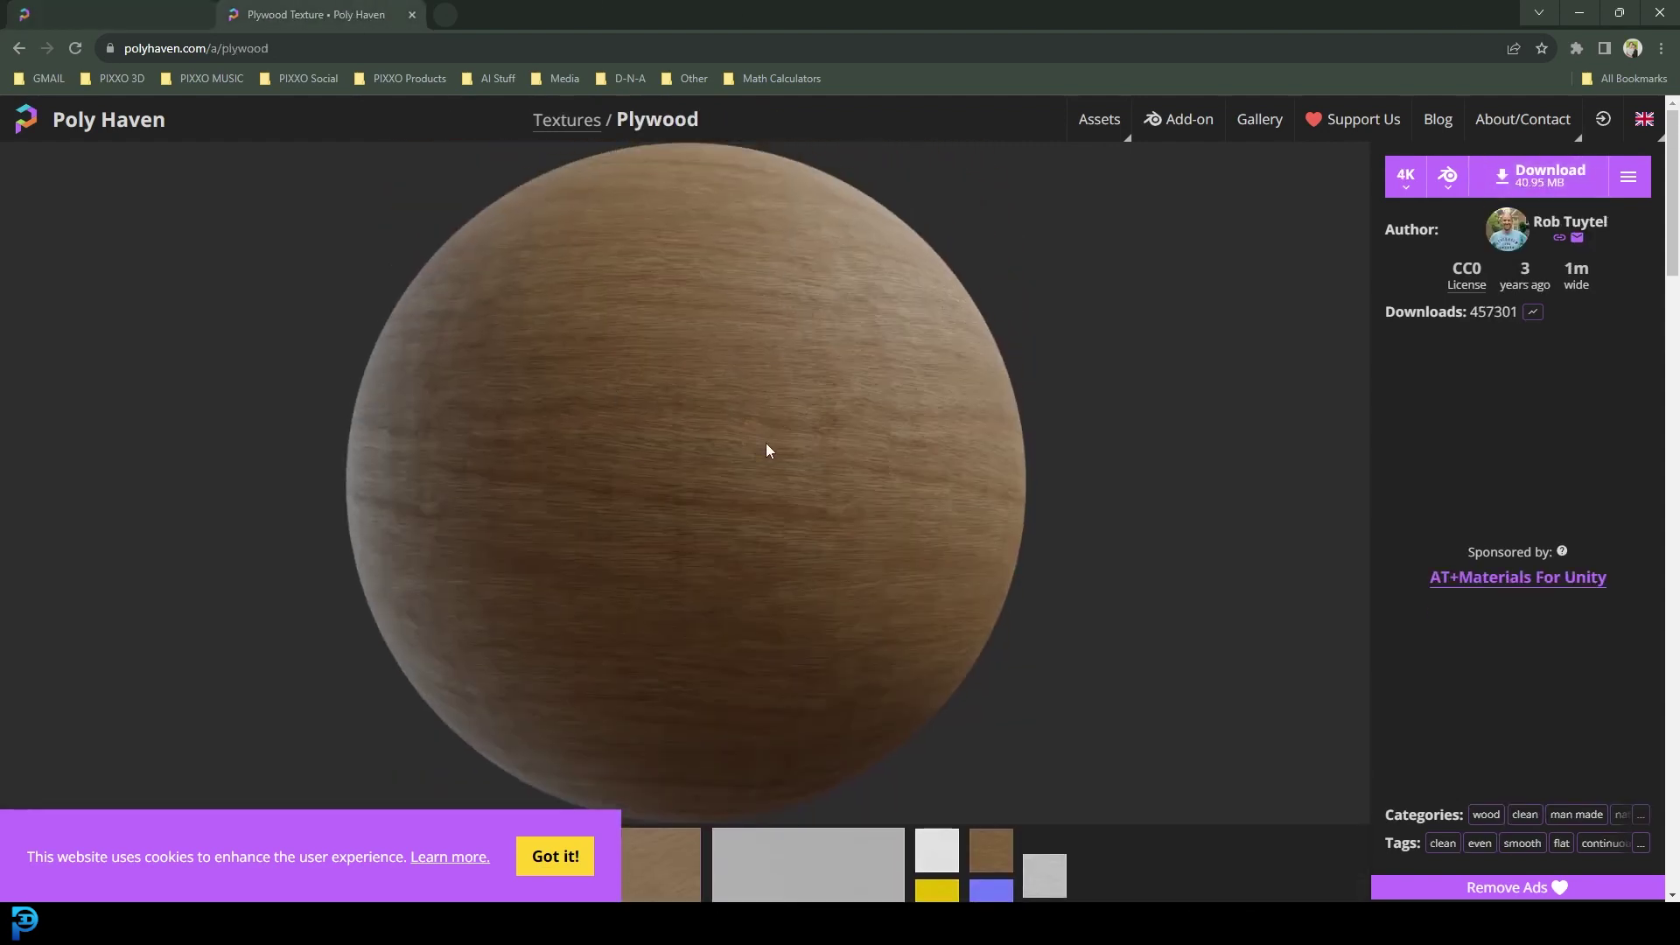
mouse_move(865, 923)
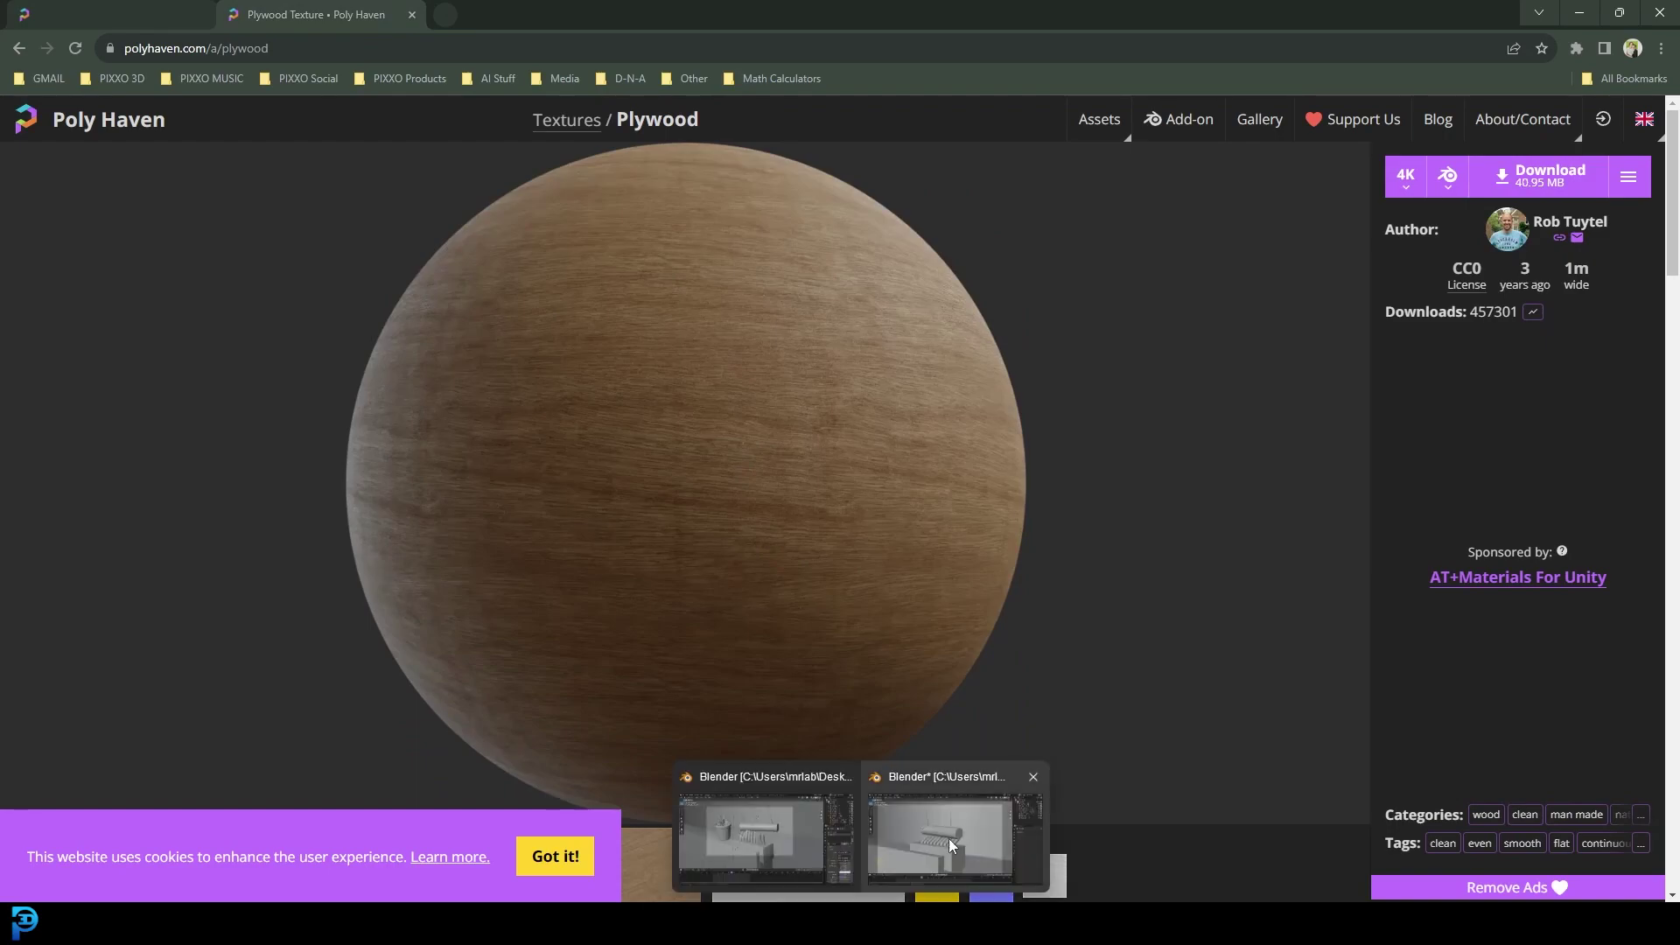
left_click(936, 840)
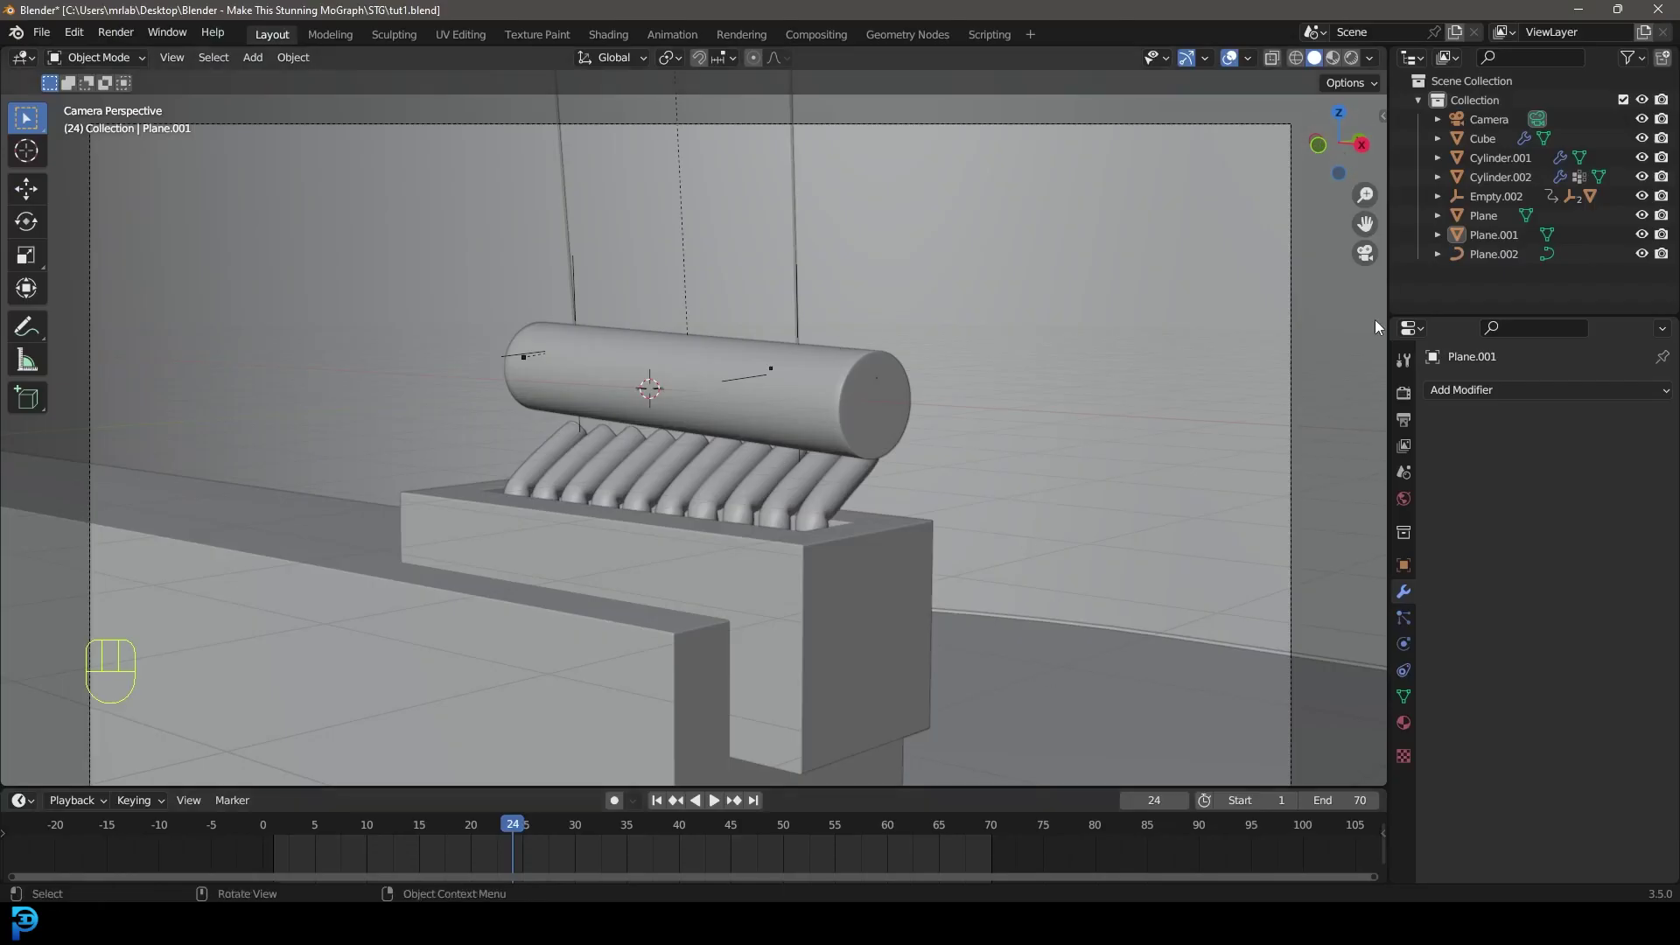
Step: Set the render engine to Cycles on GPU Compute with 55 max render samples
left_click(1405, 394)
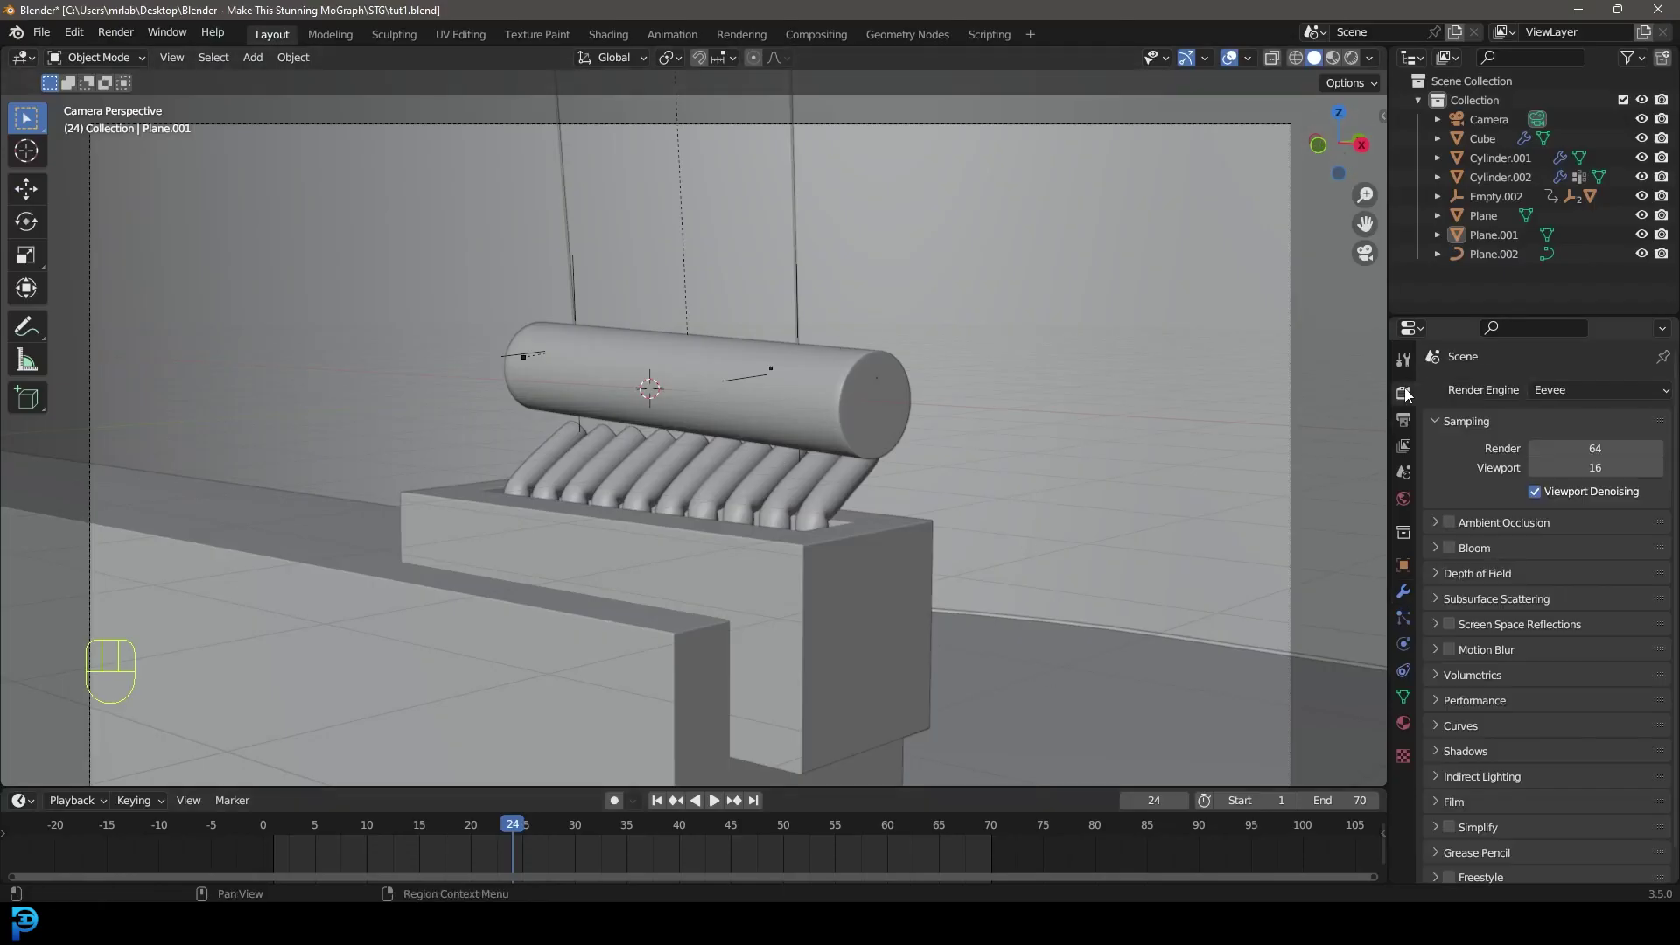
left_click(1553, 391)
left_click(1567, 454)
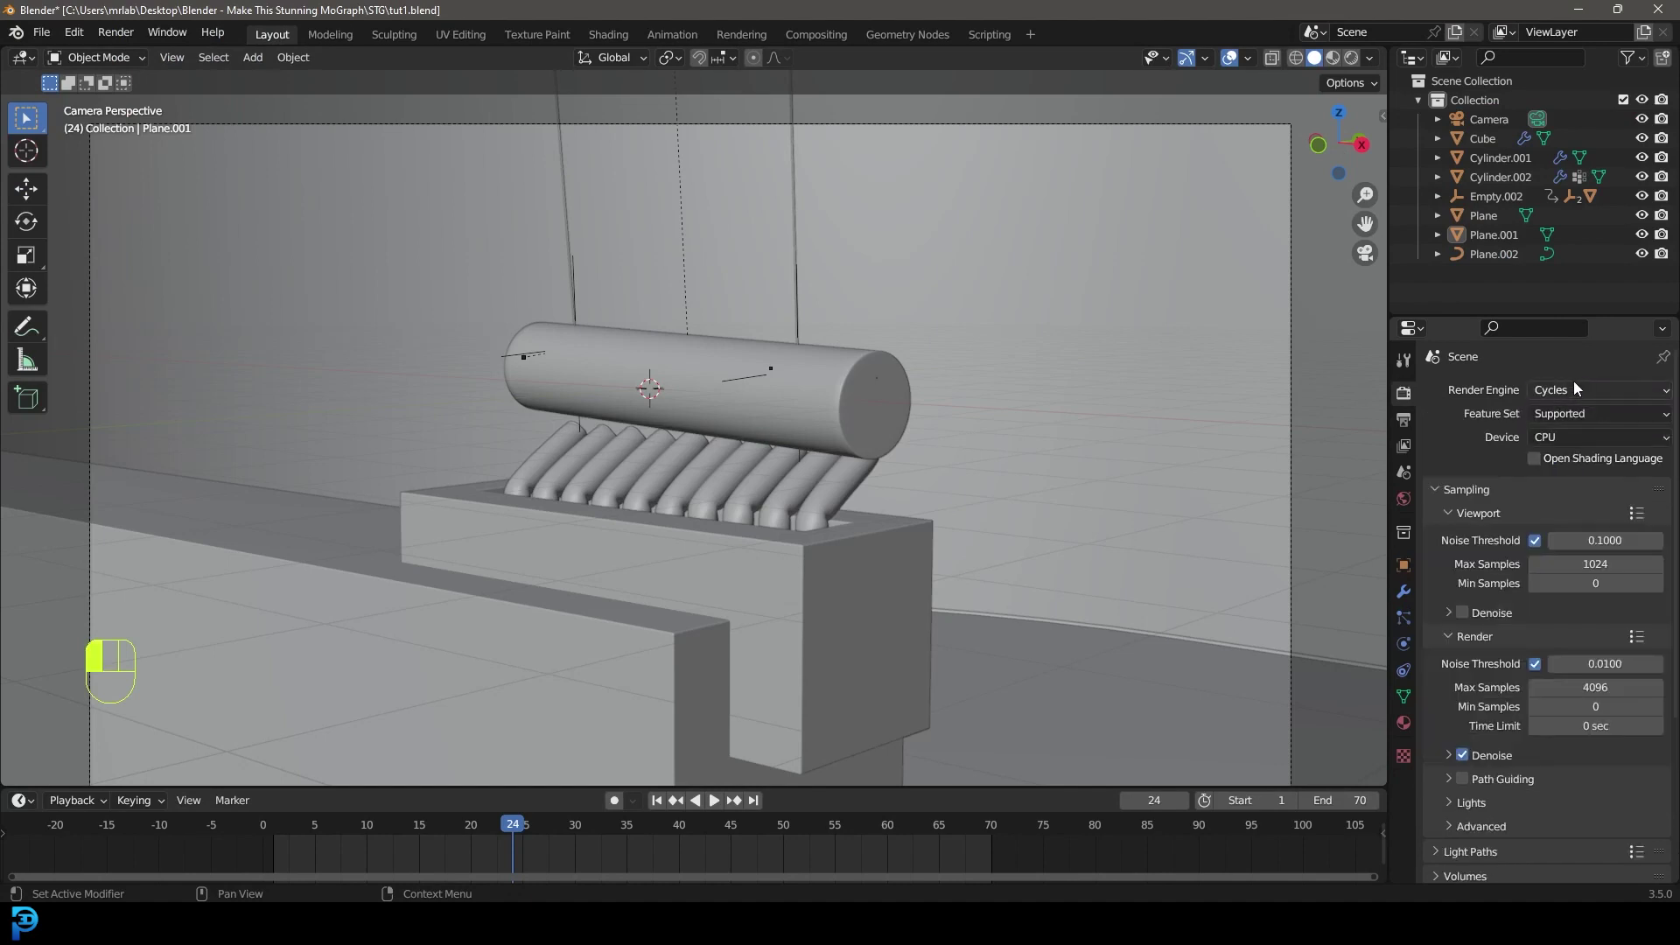
left_click(1574, 437)
left_click(1569, 478)
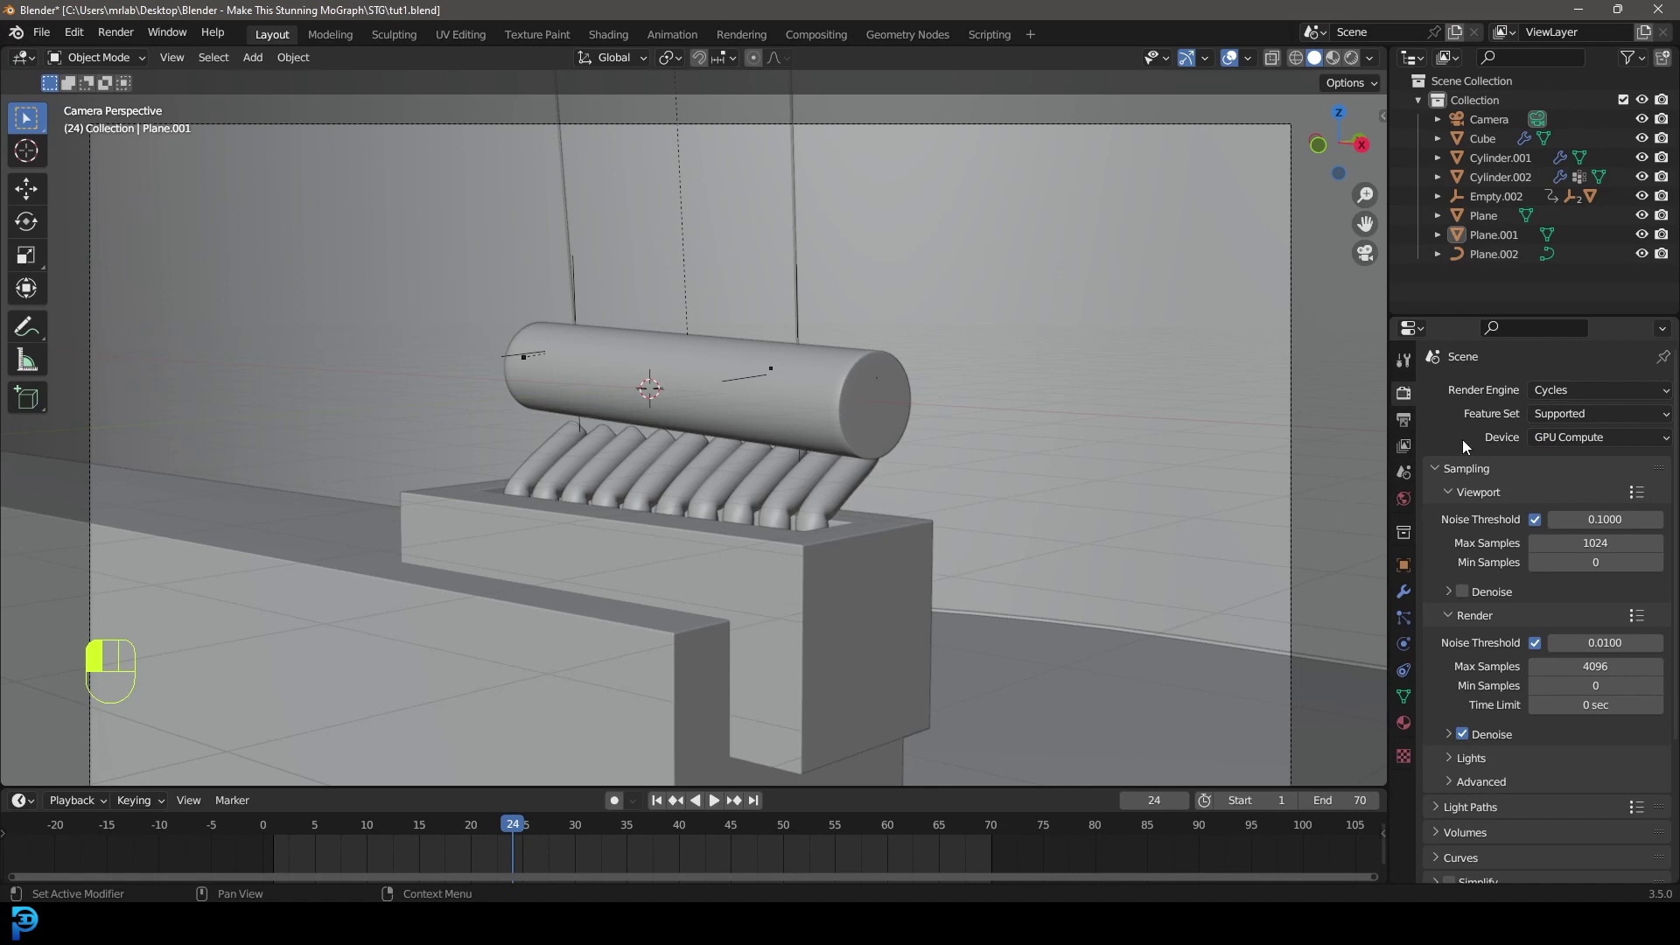
left_click(1601, 666)
type("55")
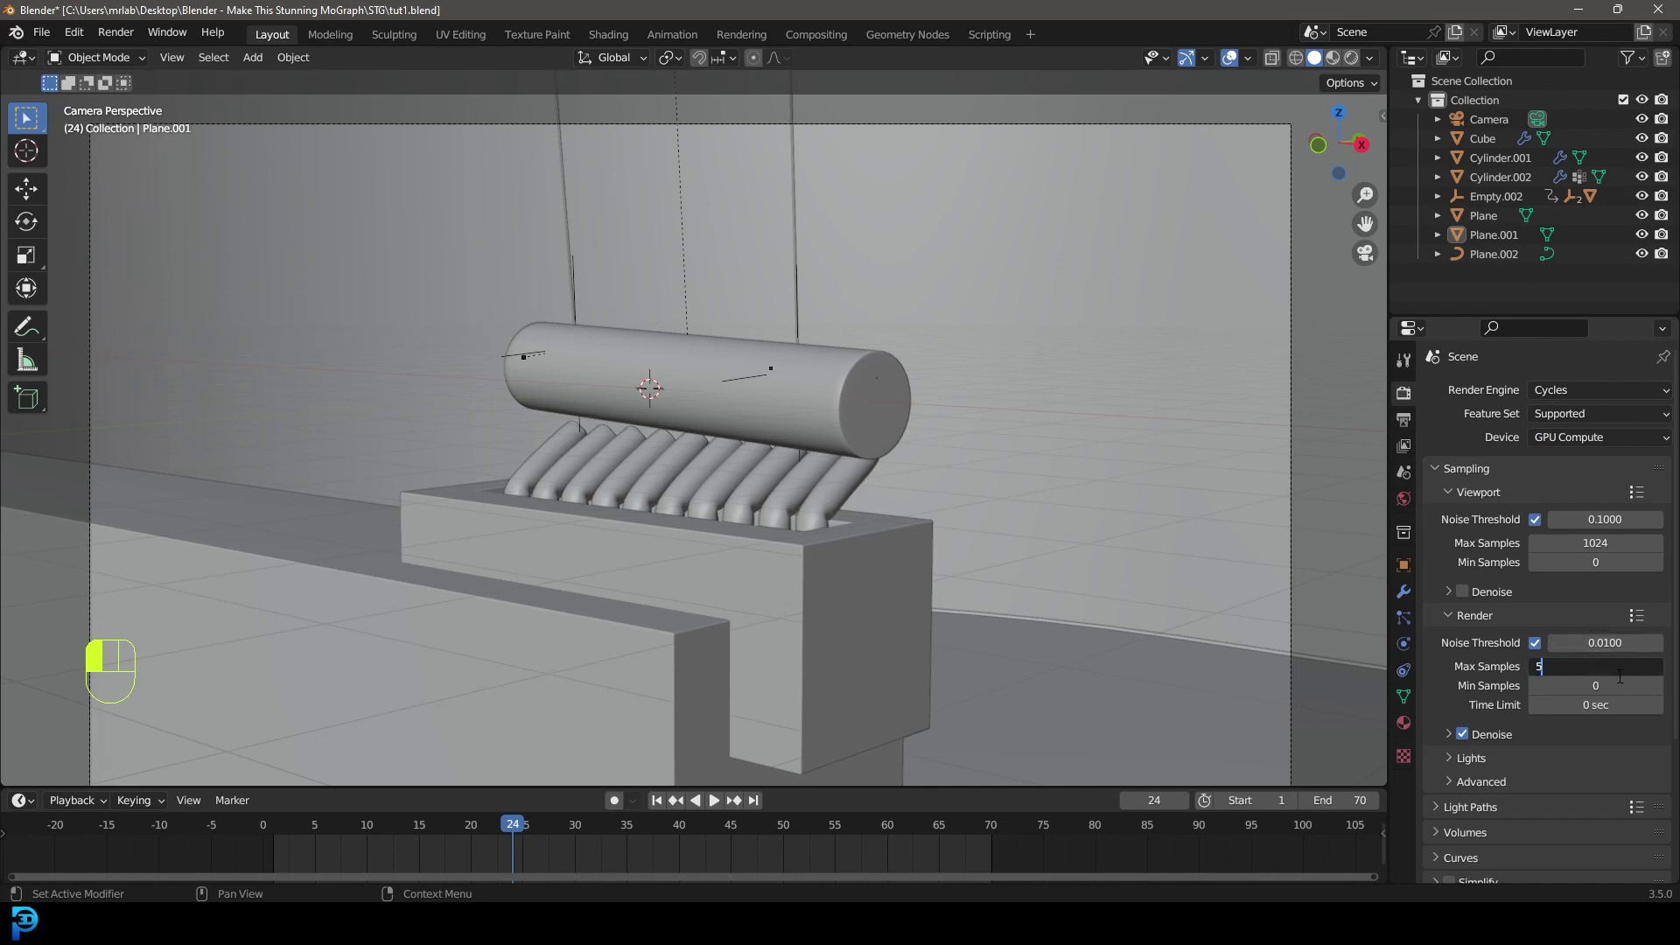
key("Return")
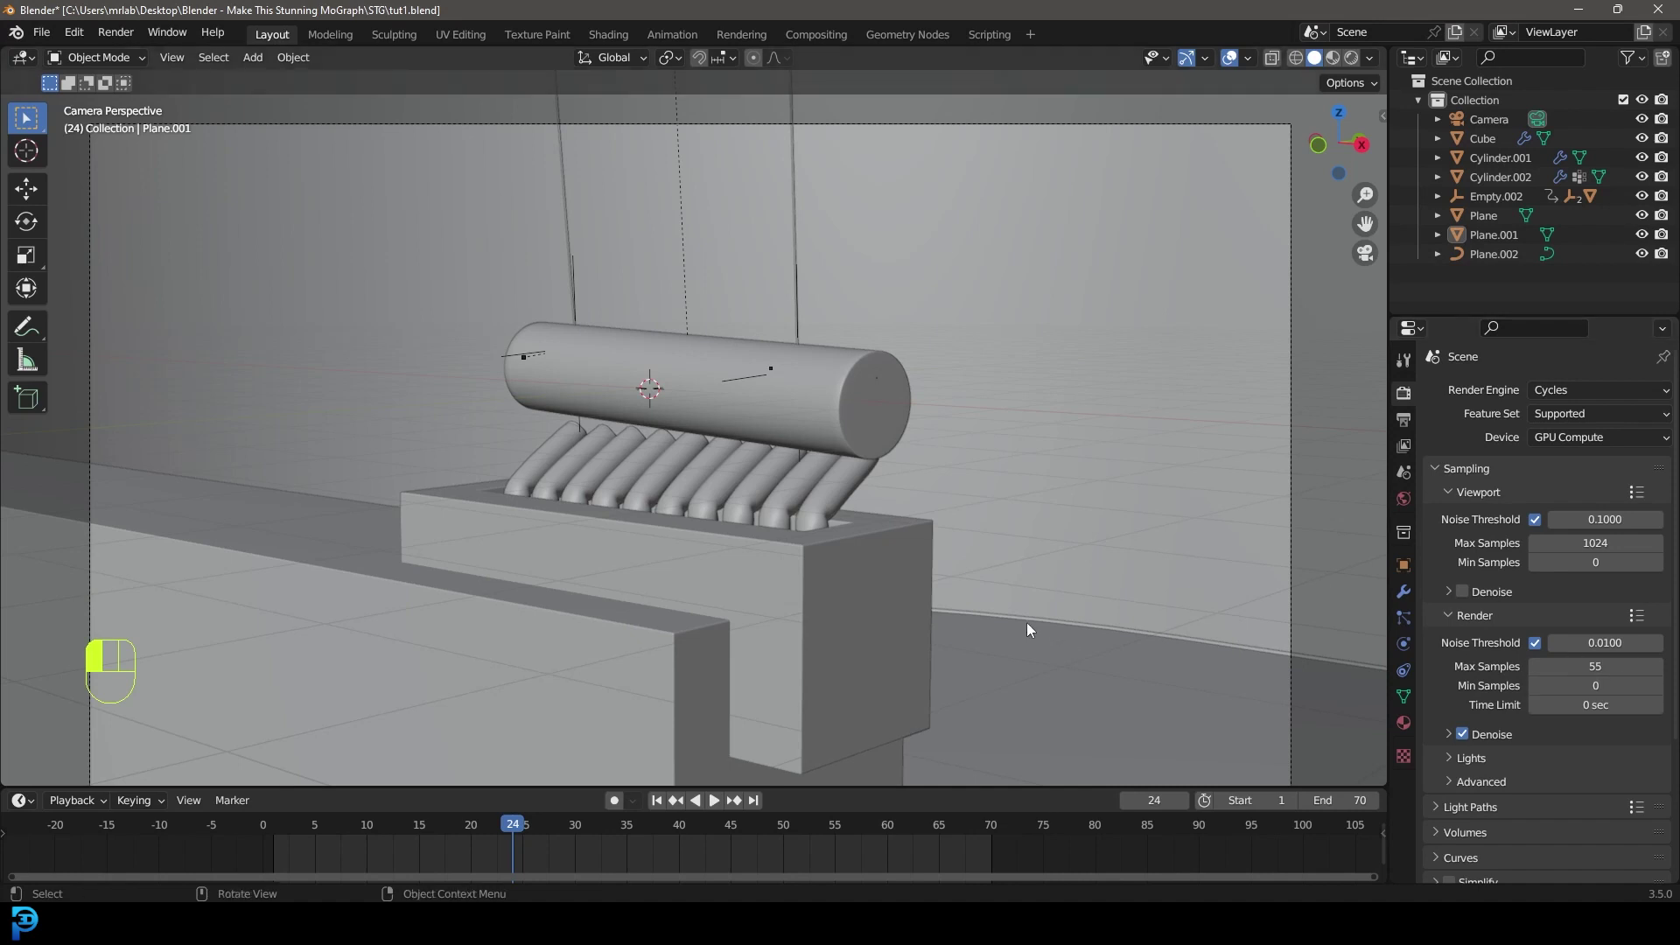
Step: Draw a render region around the camera frame with Ctrl+B
scroll(716, 461, "down", 1)
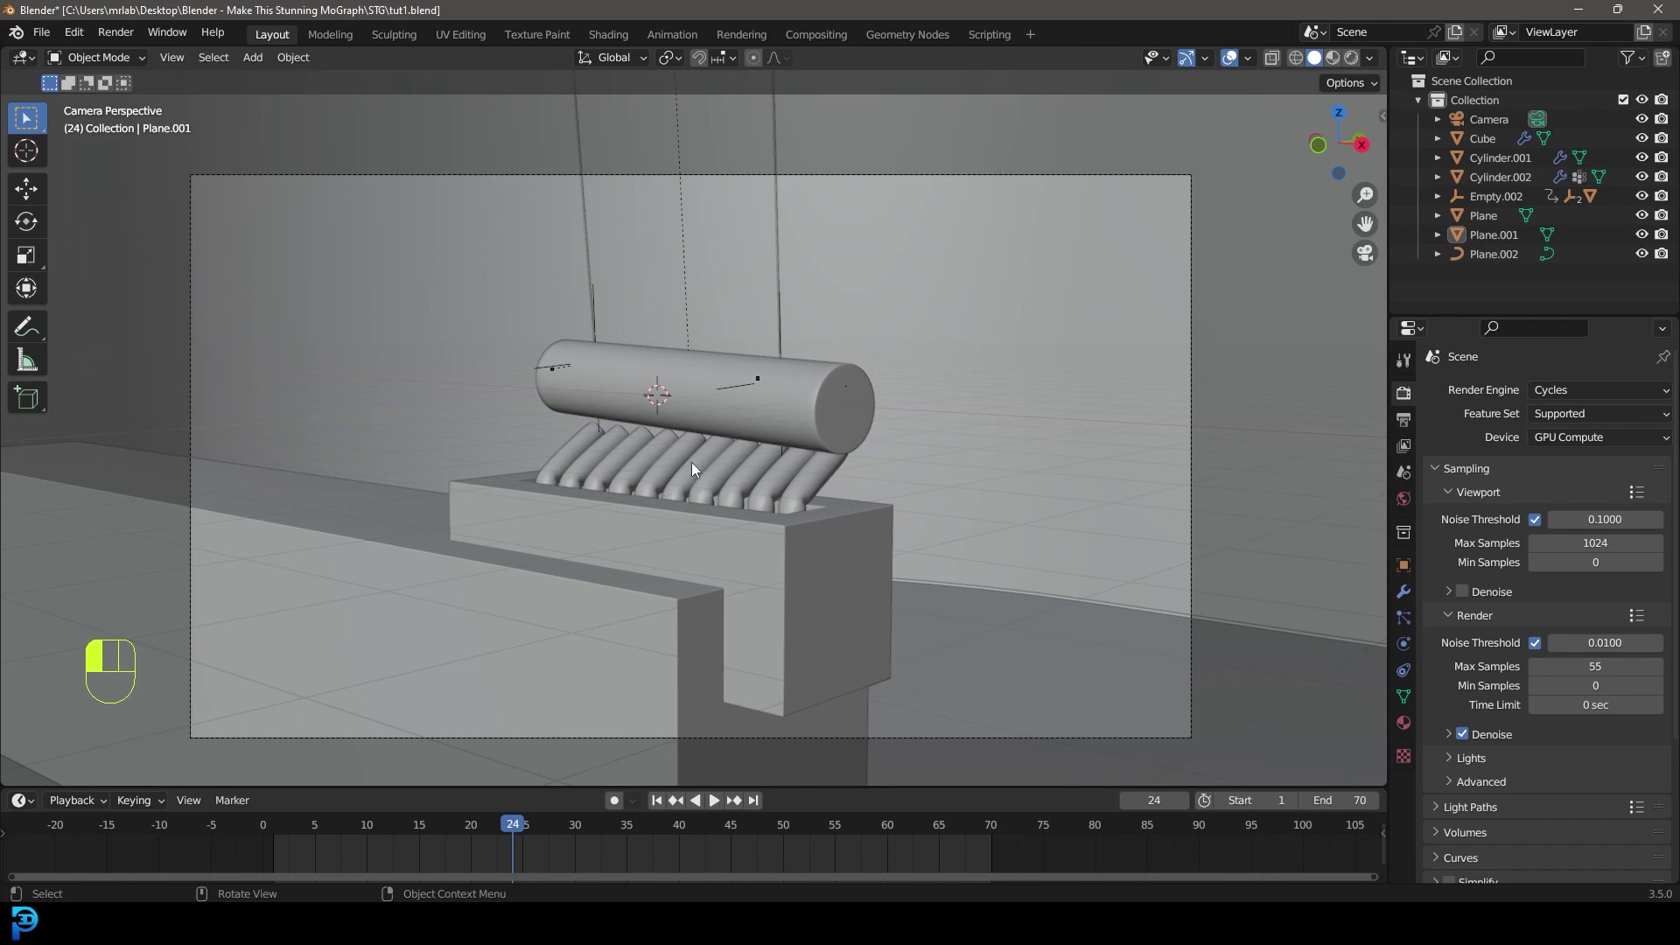
key("ctrl+b")
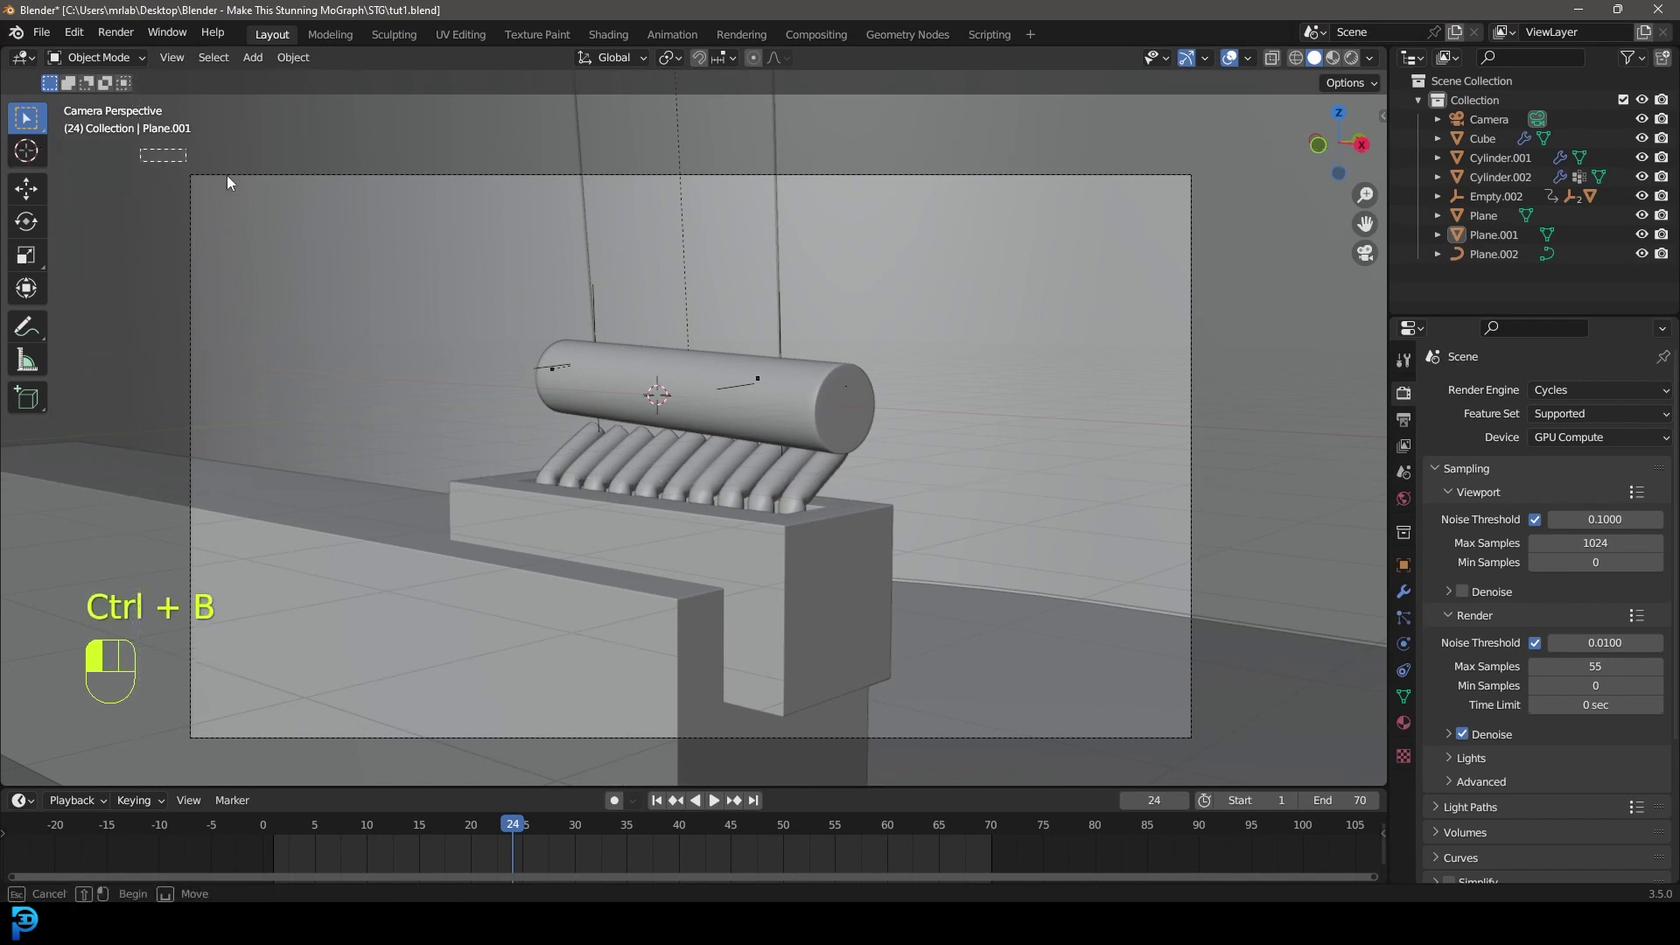
left_click_drag(140, 149, 1221, 754)
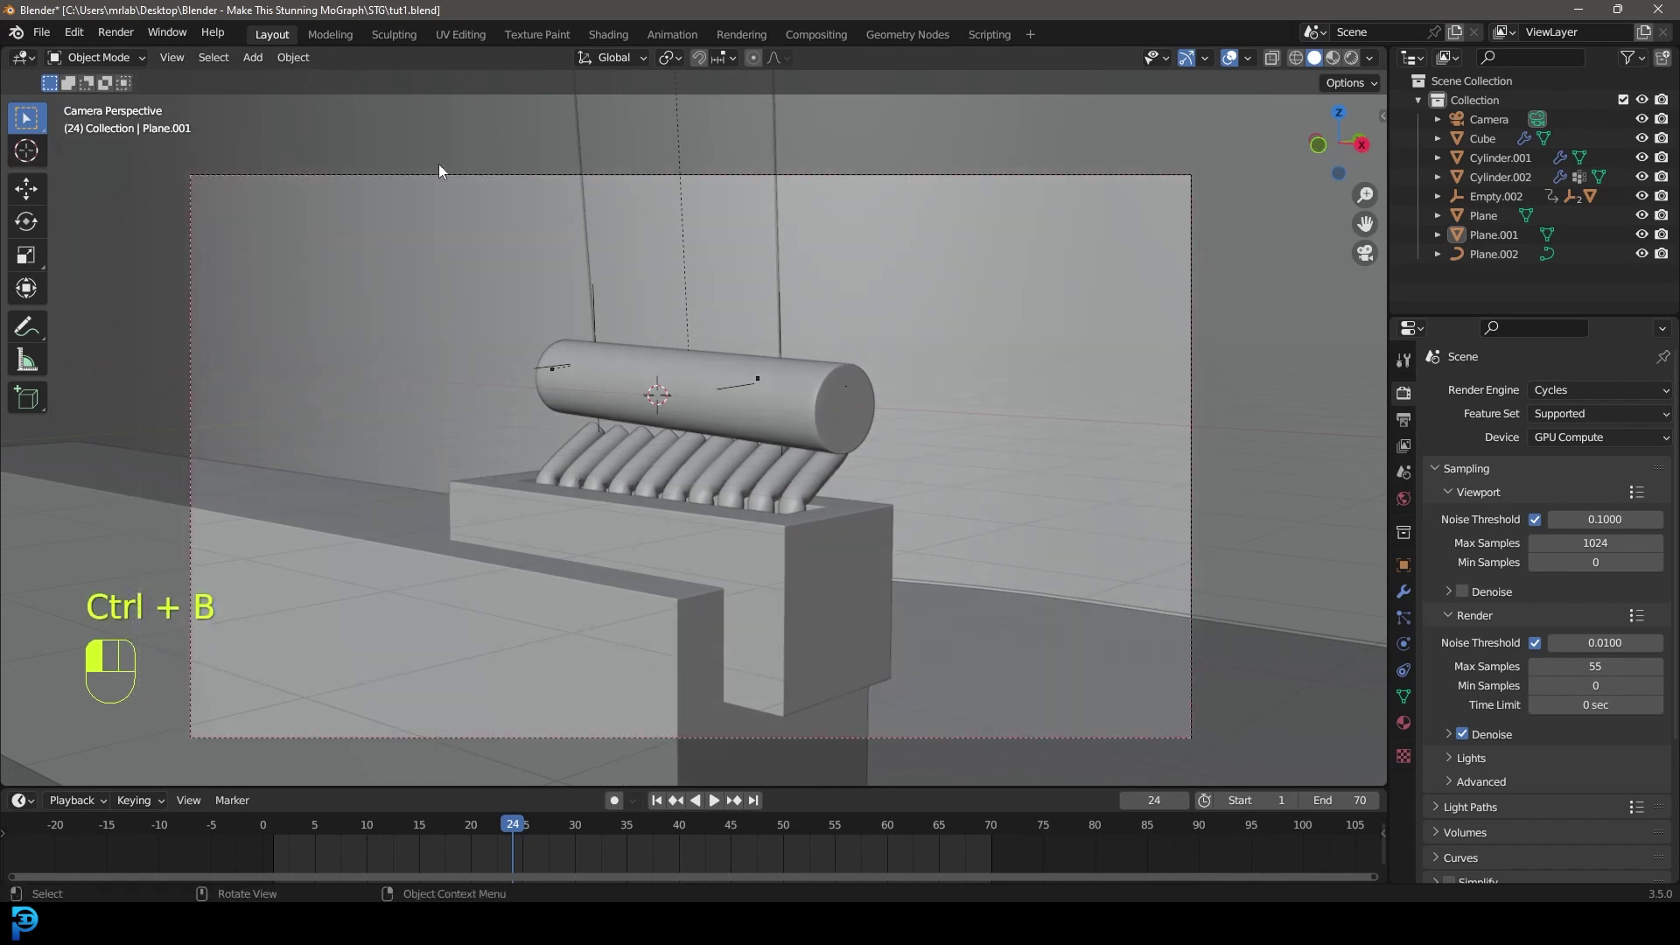
middle_click_drag(1045, 518, 1063, 488, "shift")
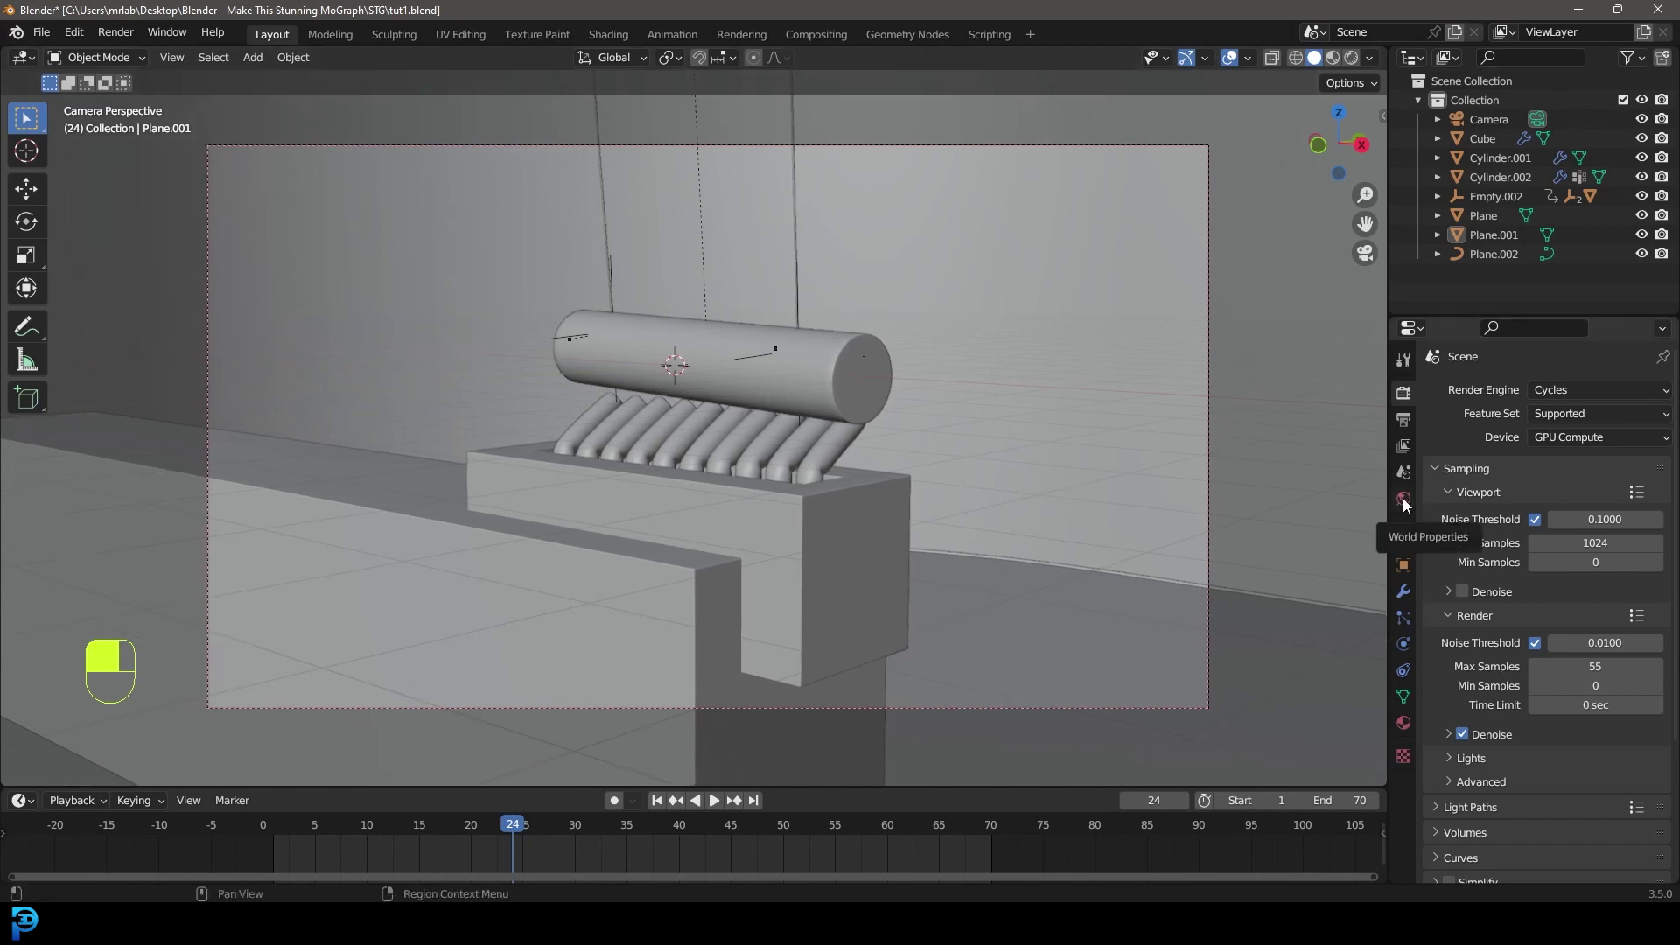
Step: Try a Sky Texture for the world colour in Rendered shading, then swap it for an Environment Texture
left_click(1404, 498)
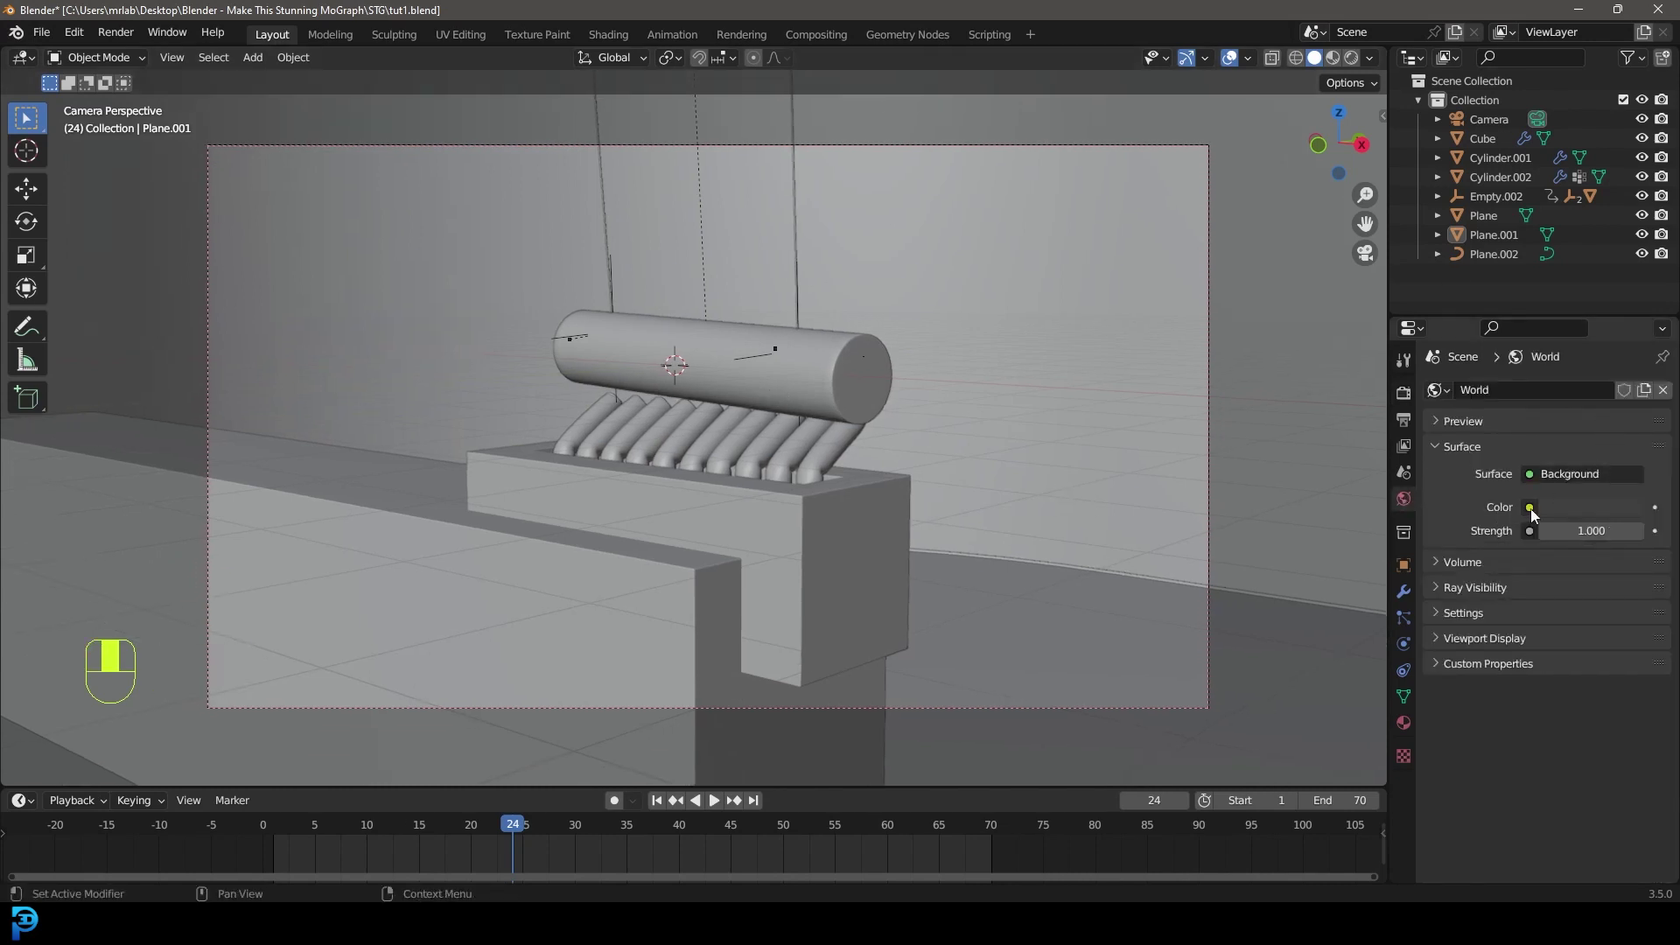
left_click(1531, 508)
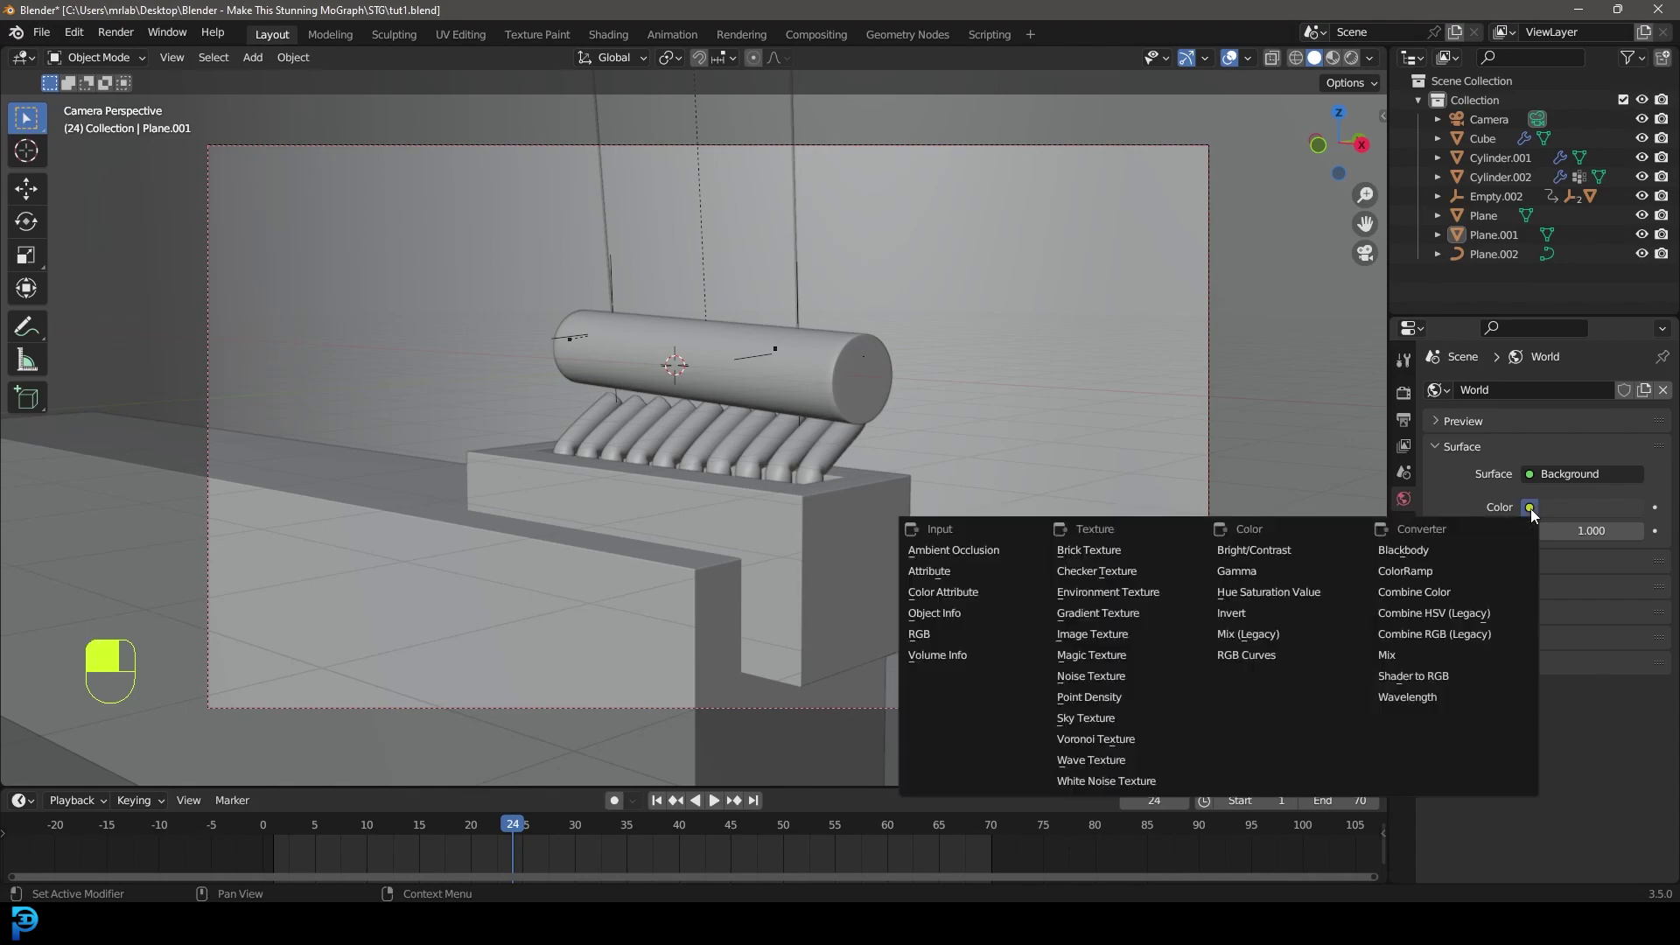
left_click(1100, 723)
key("z")
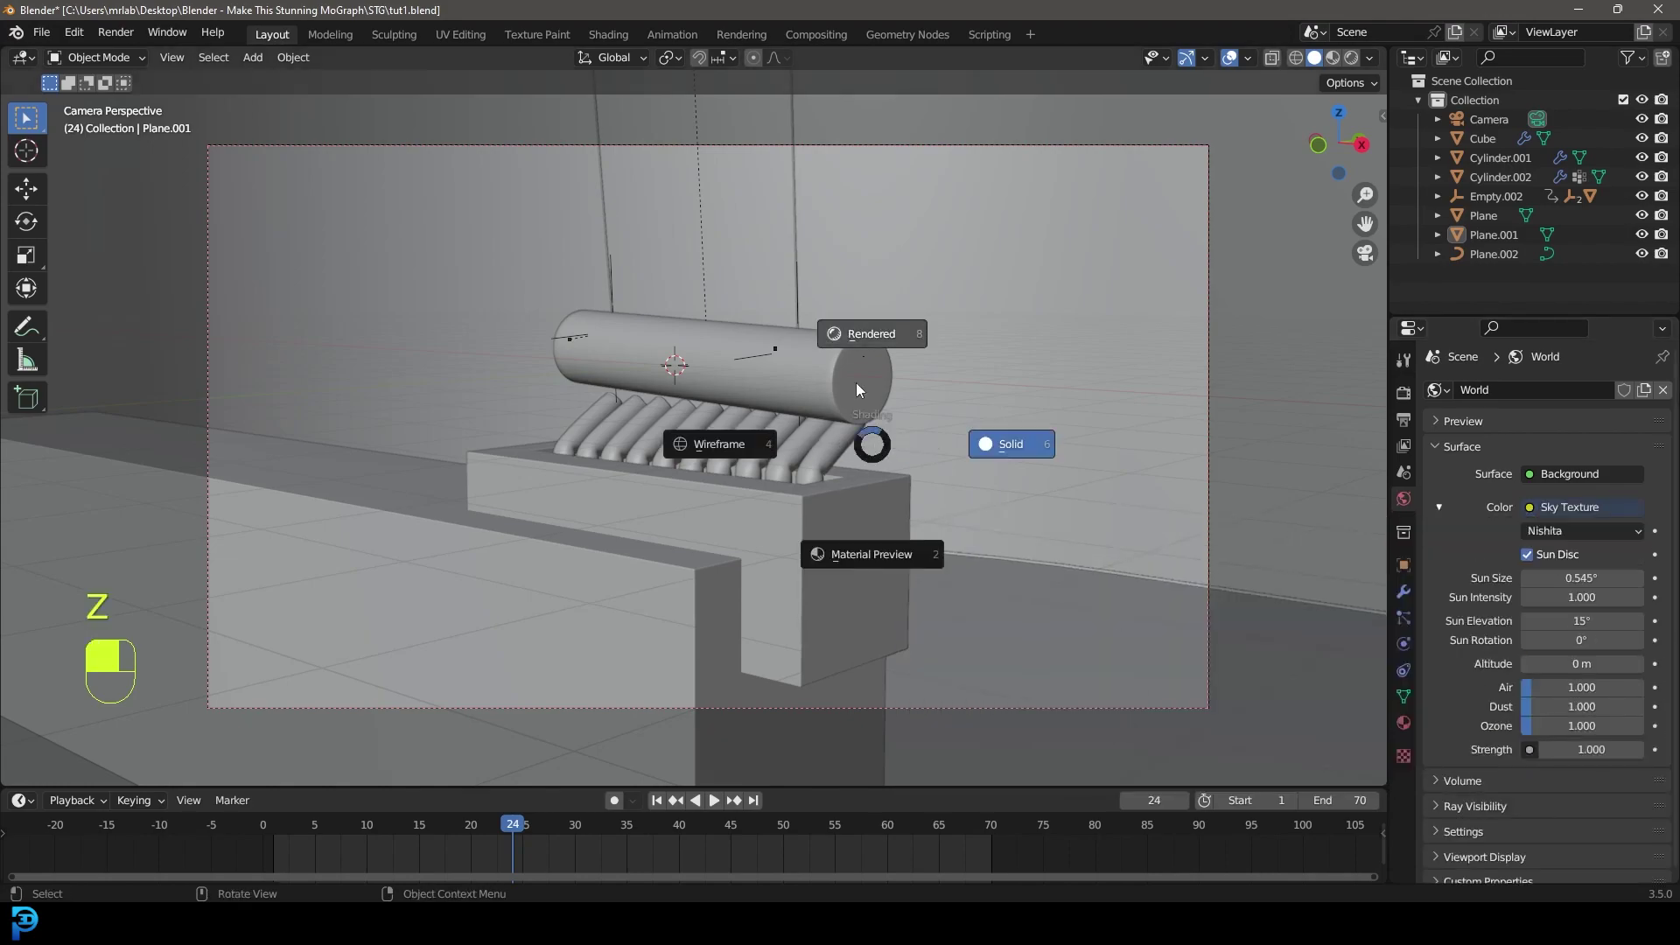
left_click(894, 333)
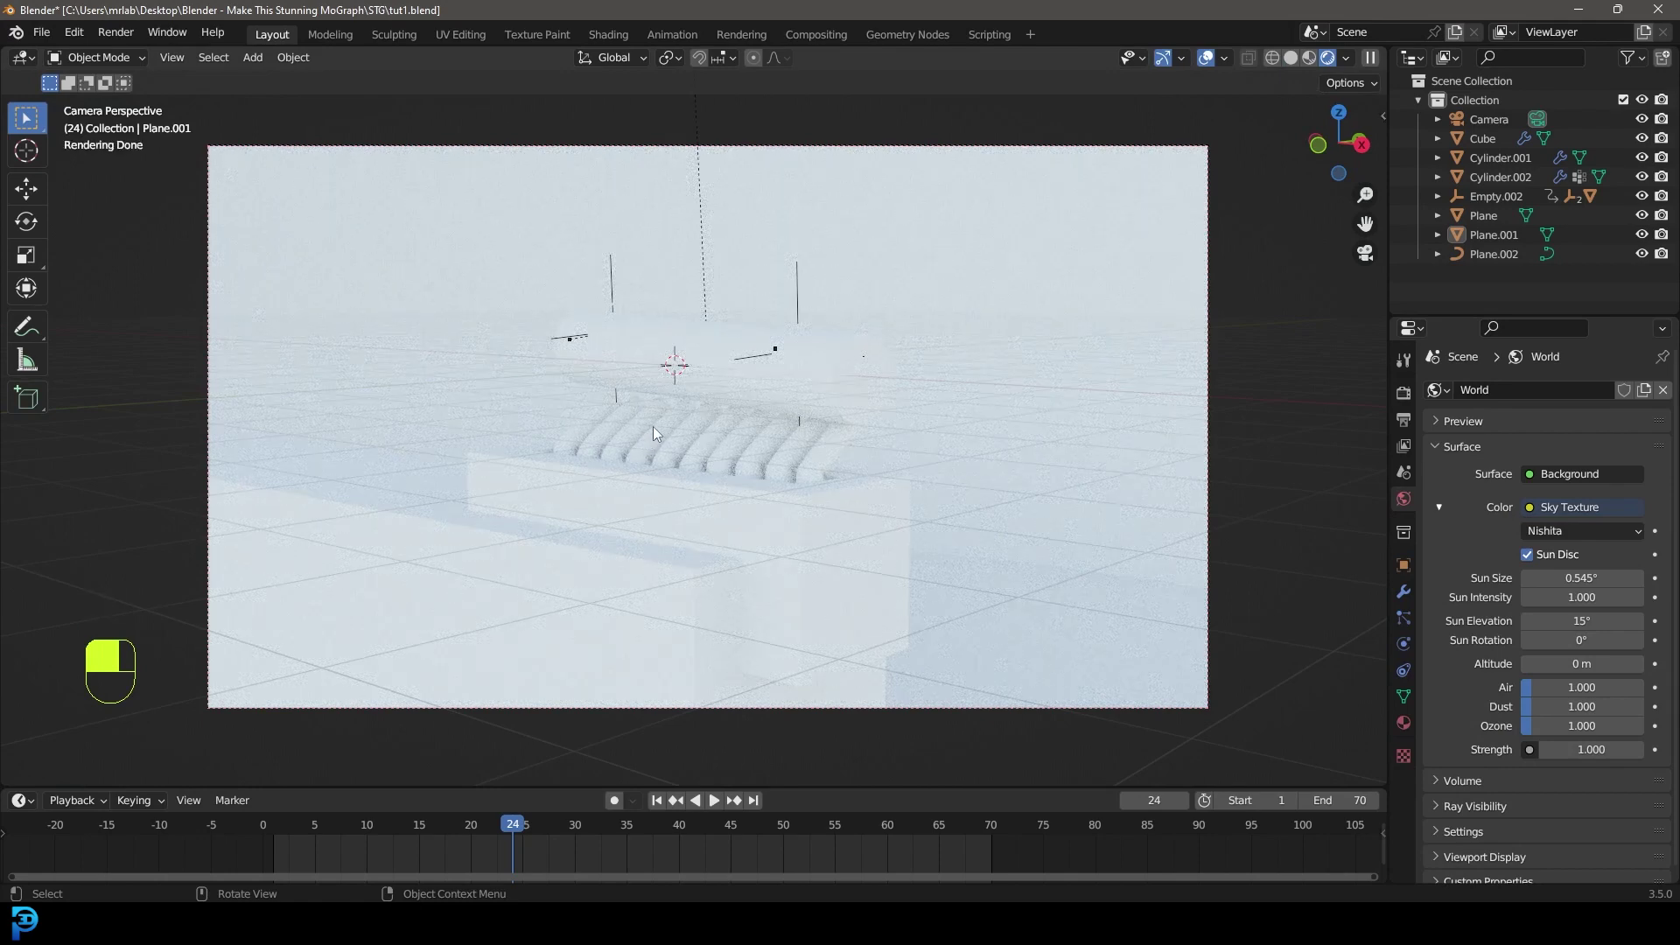
left_click(1587, 511)
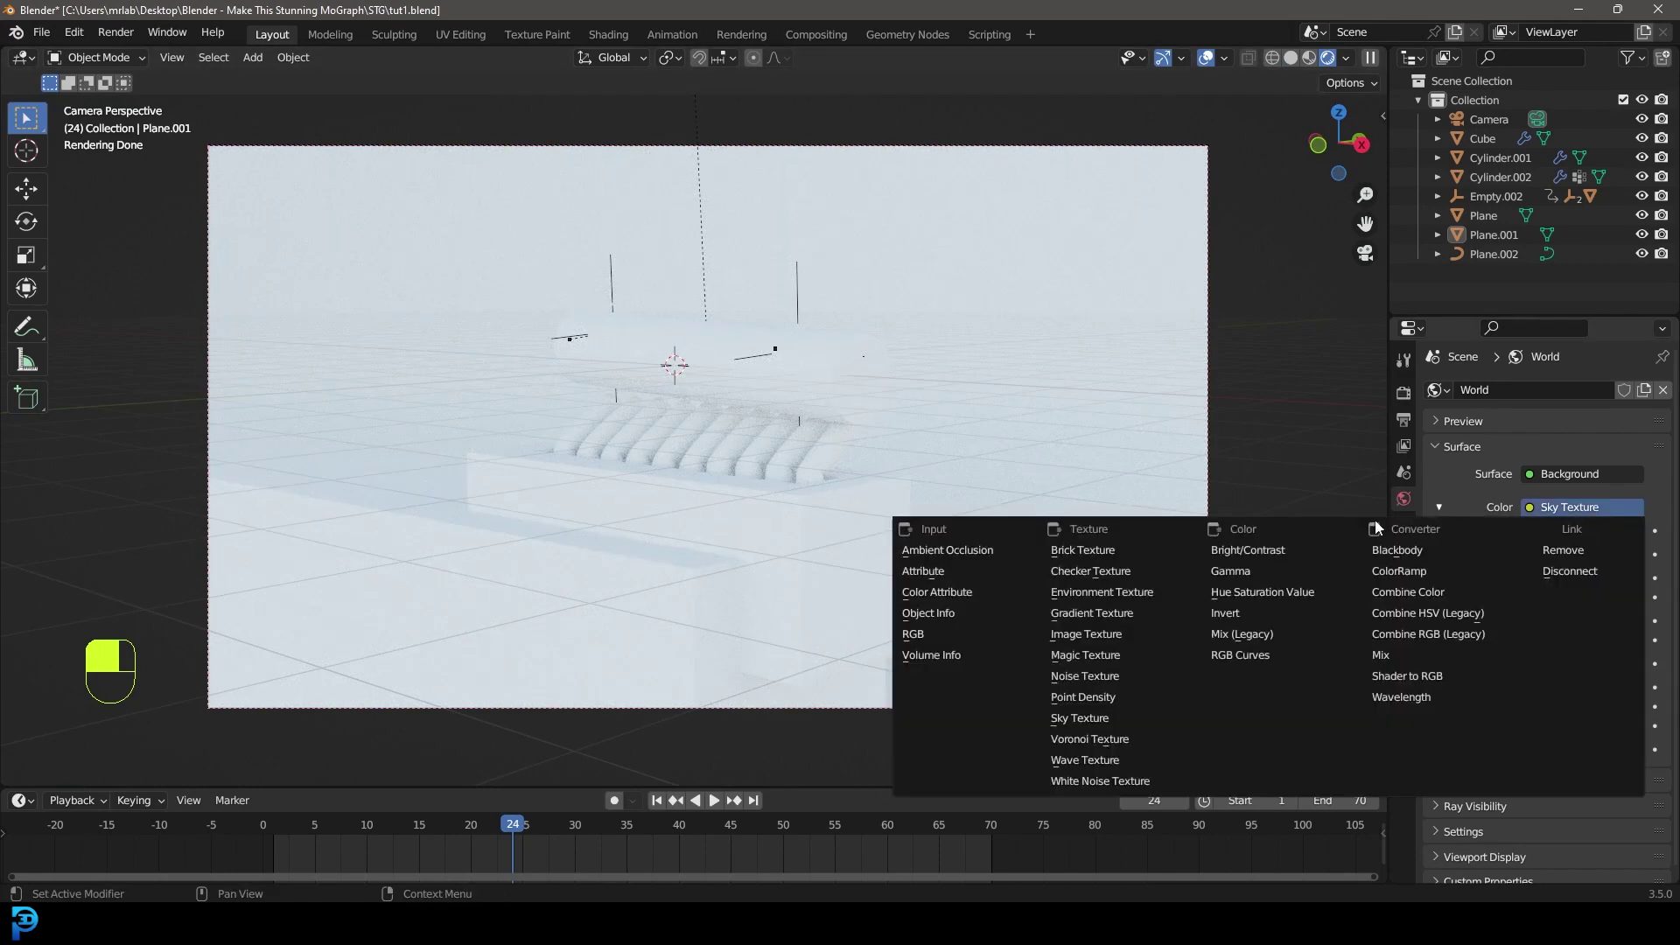
left_click(1128, 595)
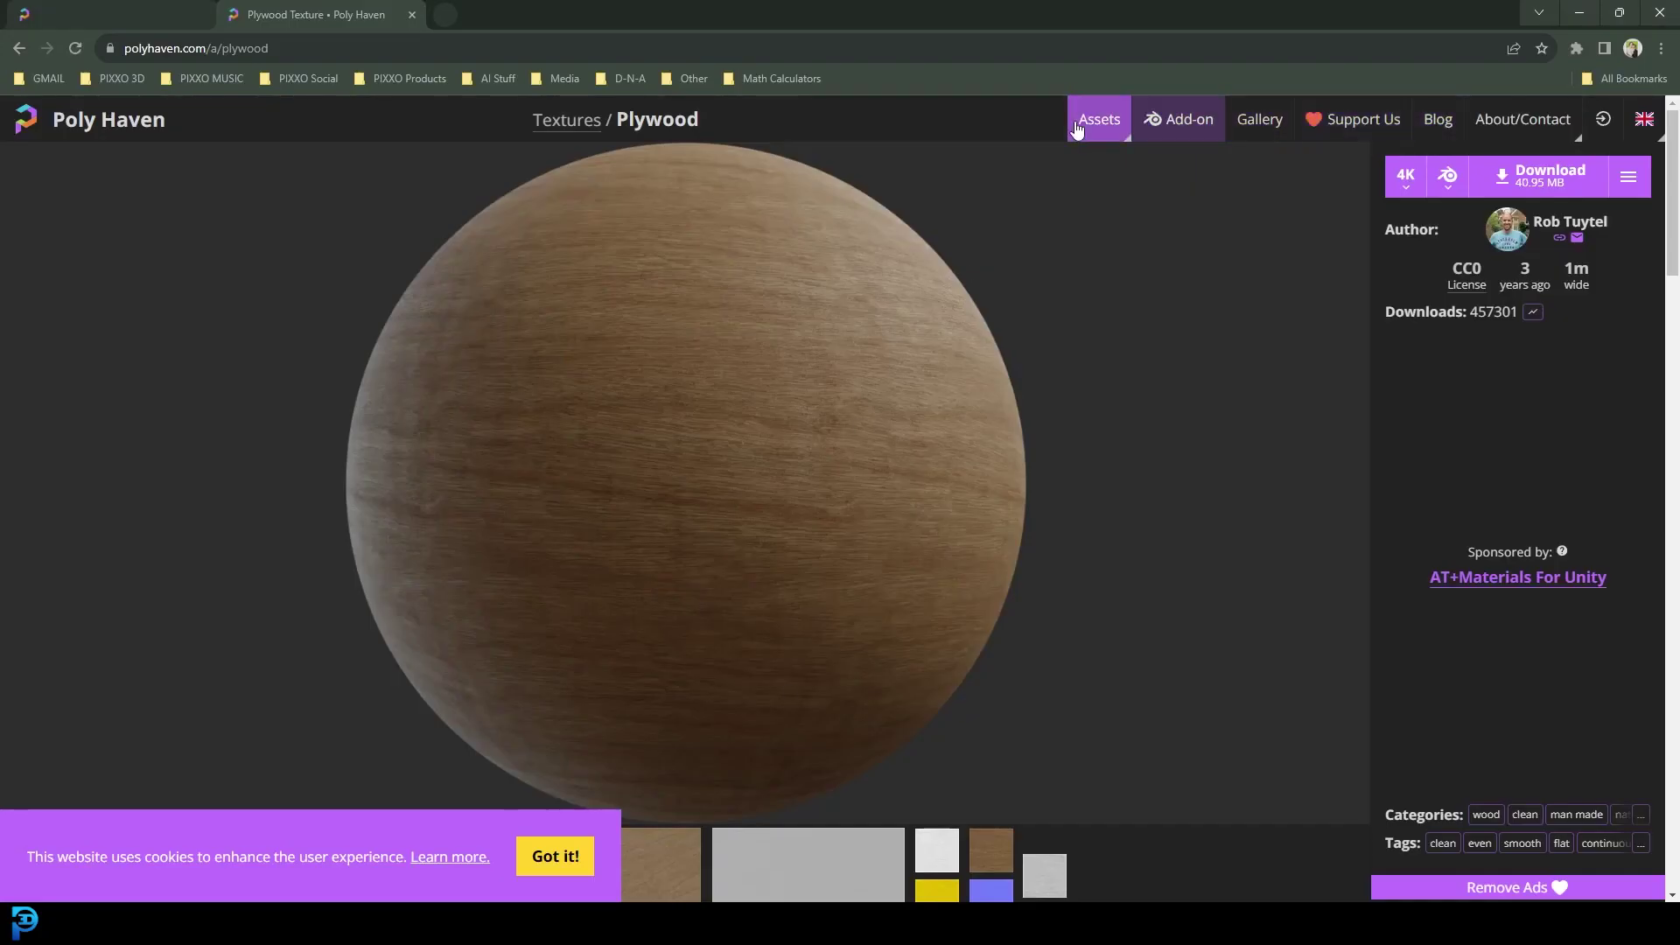
Step: Load studio_small_03_4k.hdr from the asset library's HDRIs folder into the world Environment Texture
mouse_move(1116, 131)
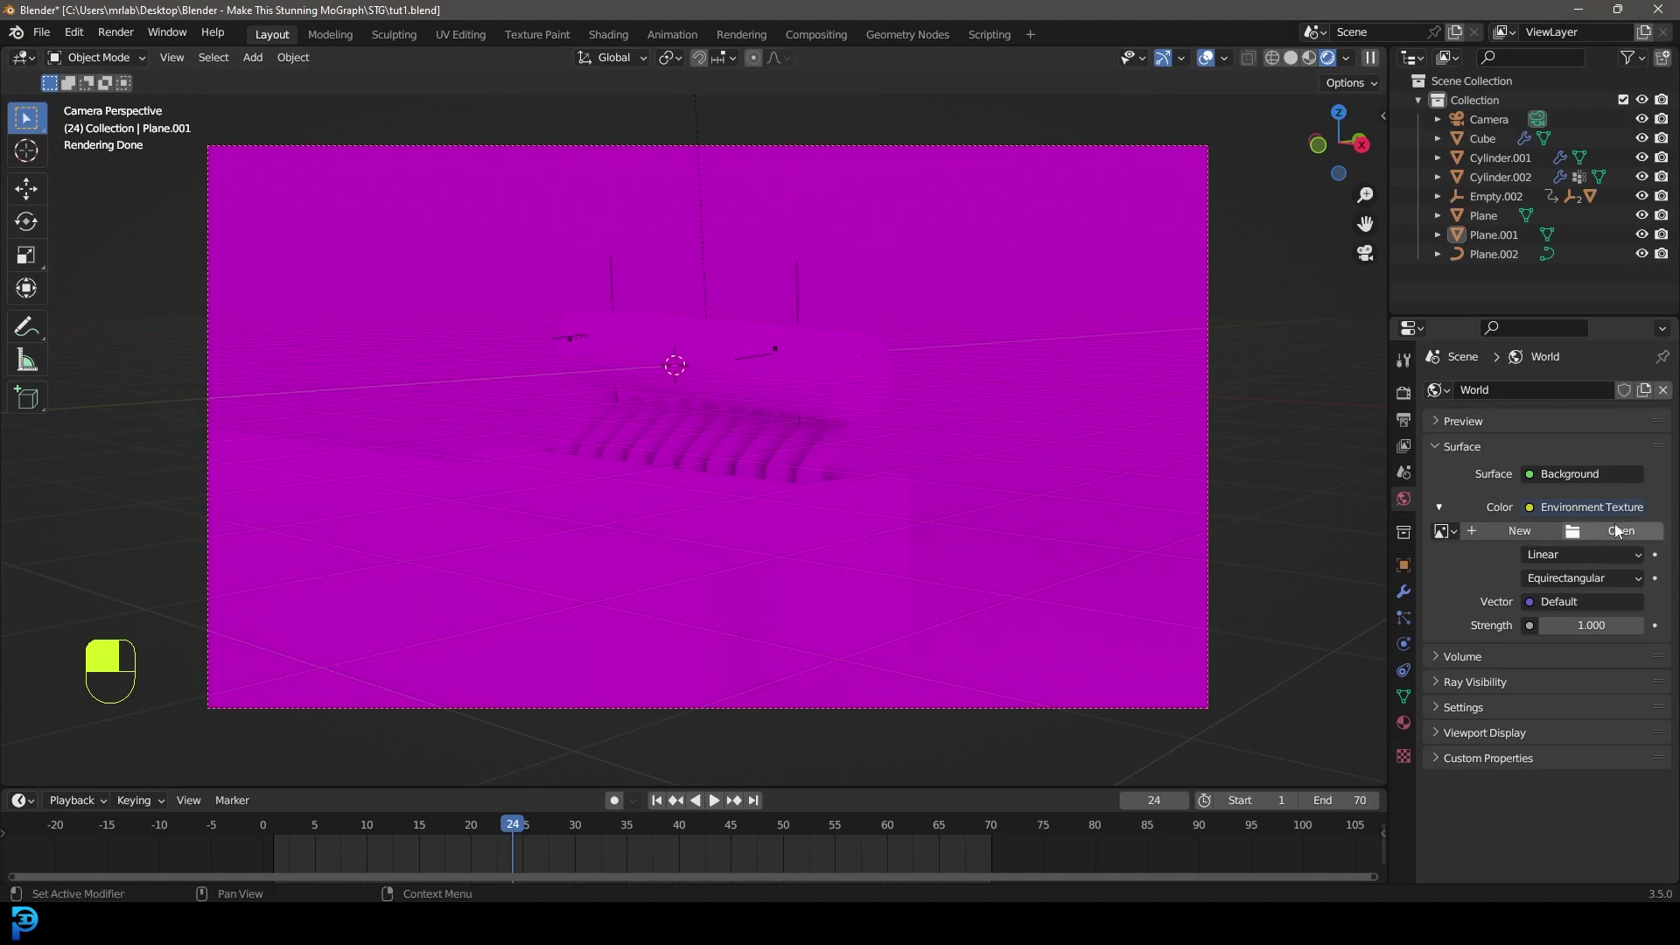
left_click(1615, 530)
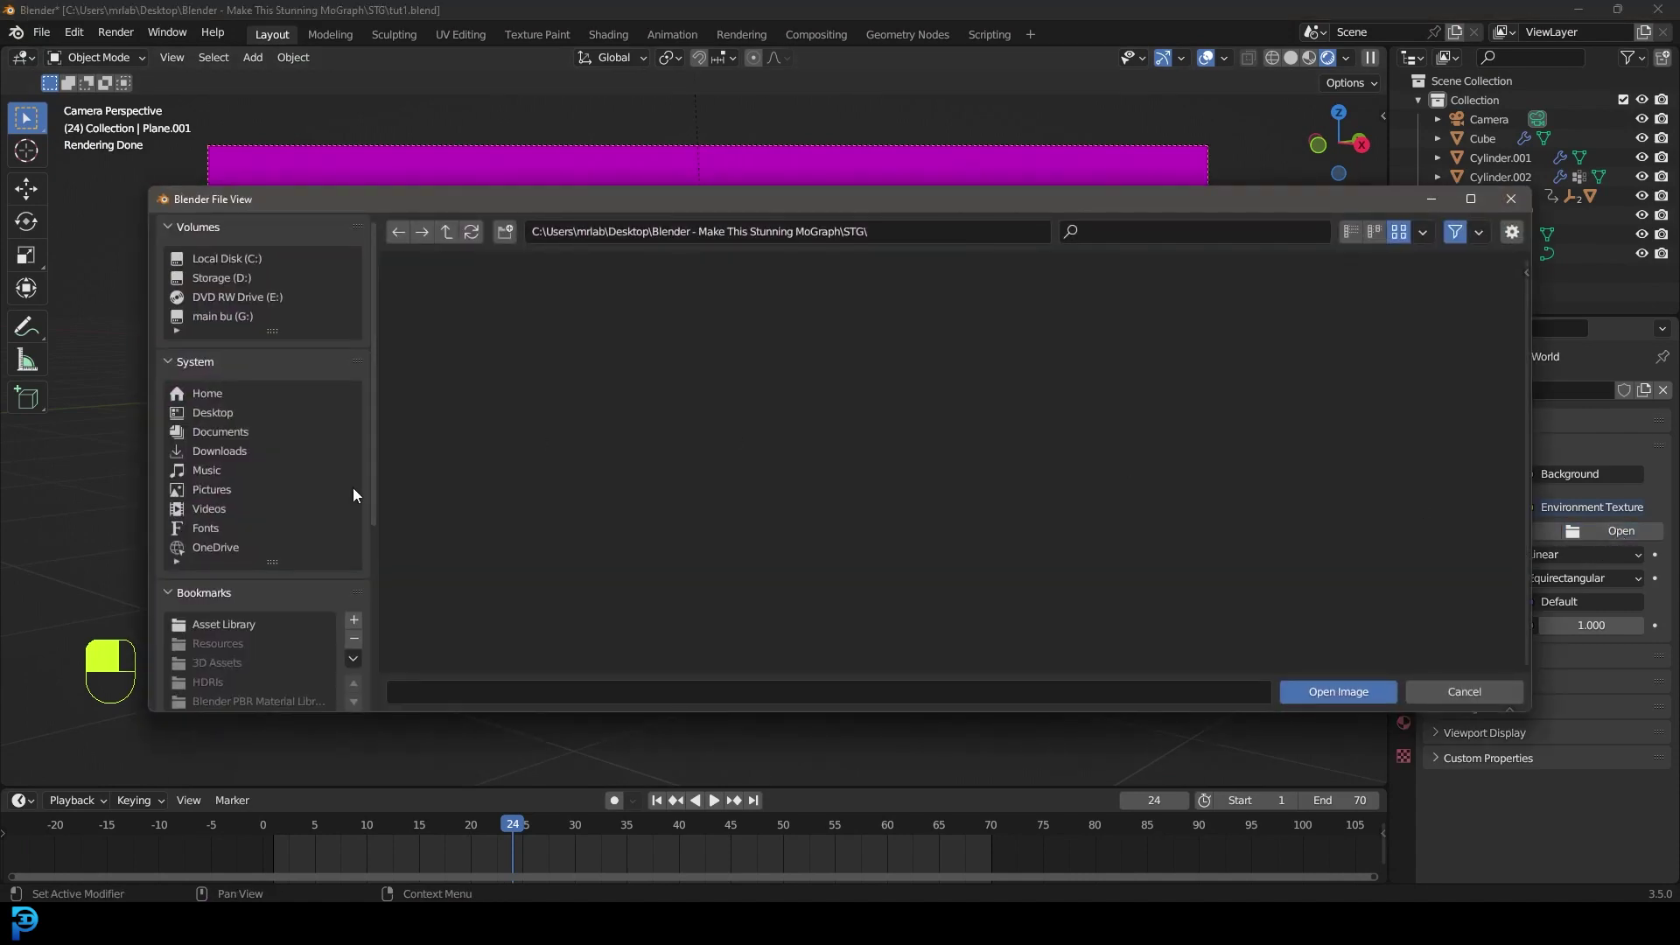
left_click(219, 628)
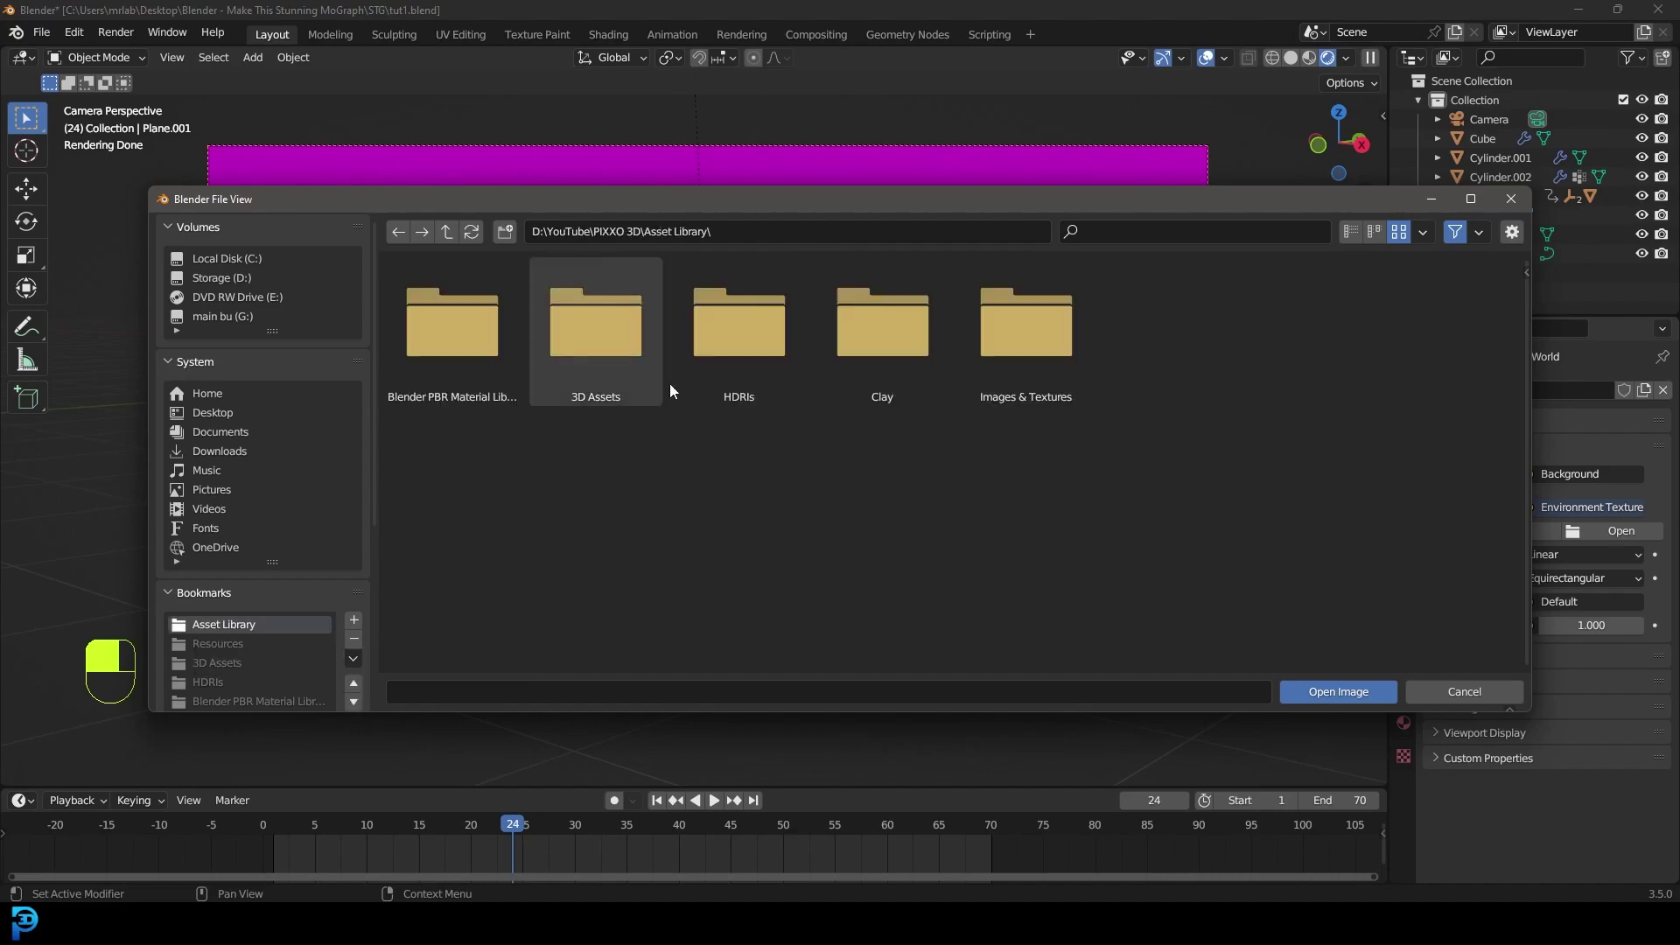
double_click(725, 362)
left_click(1313, 324)
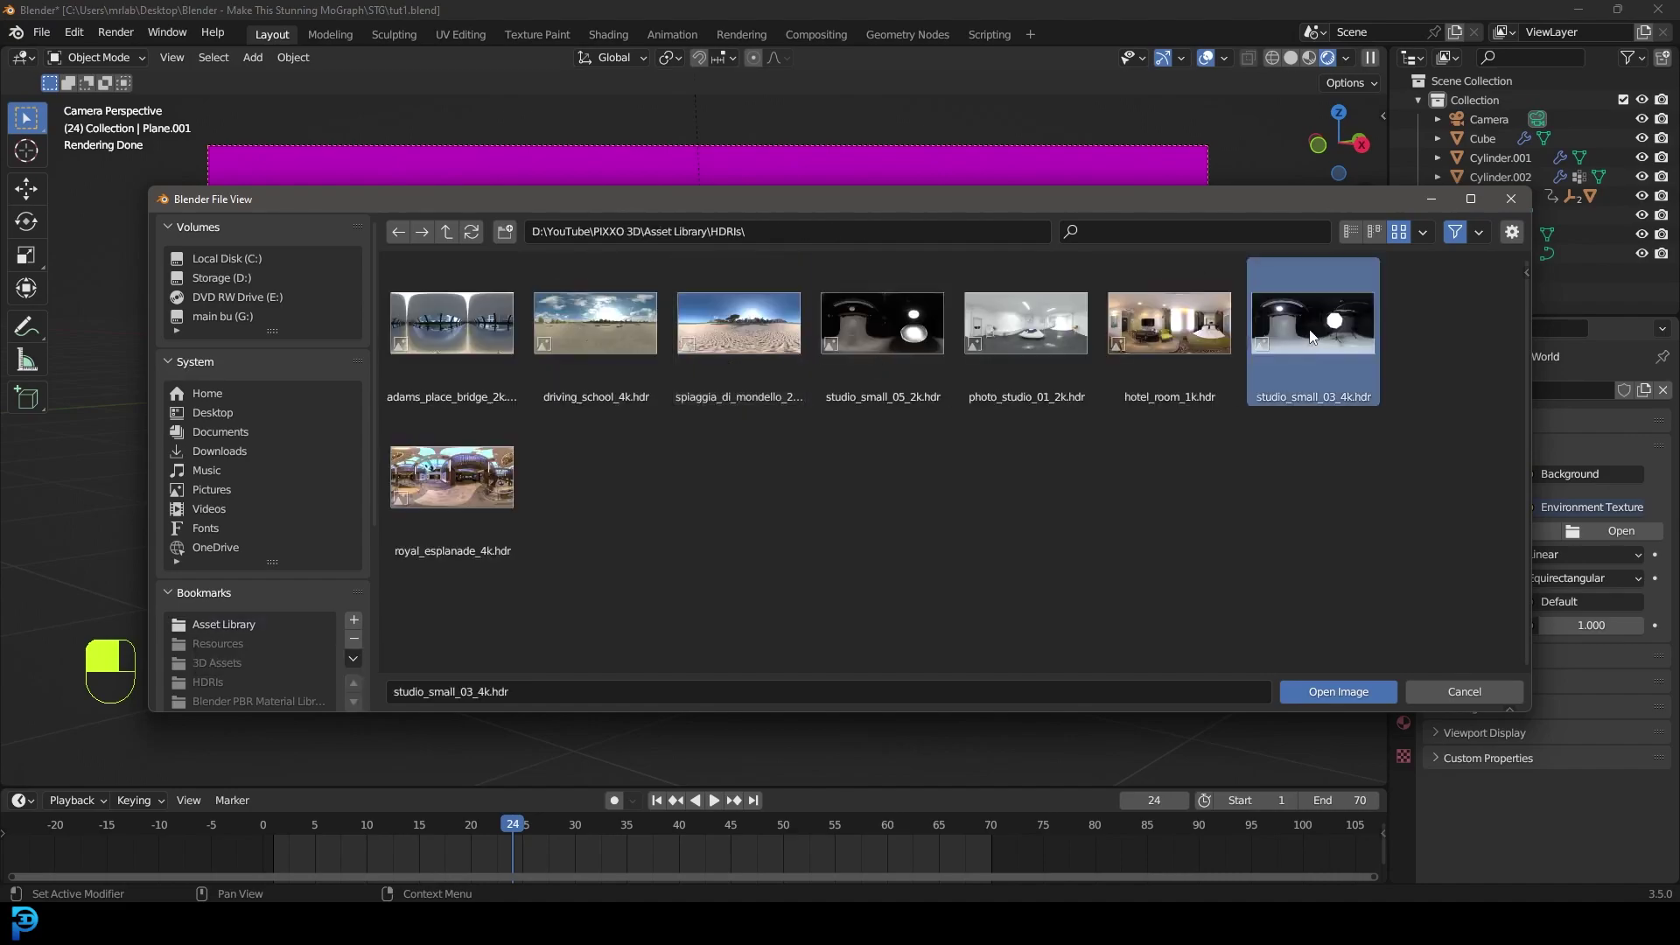
left_click(1338, 691)
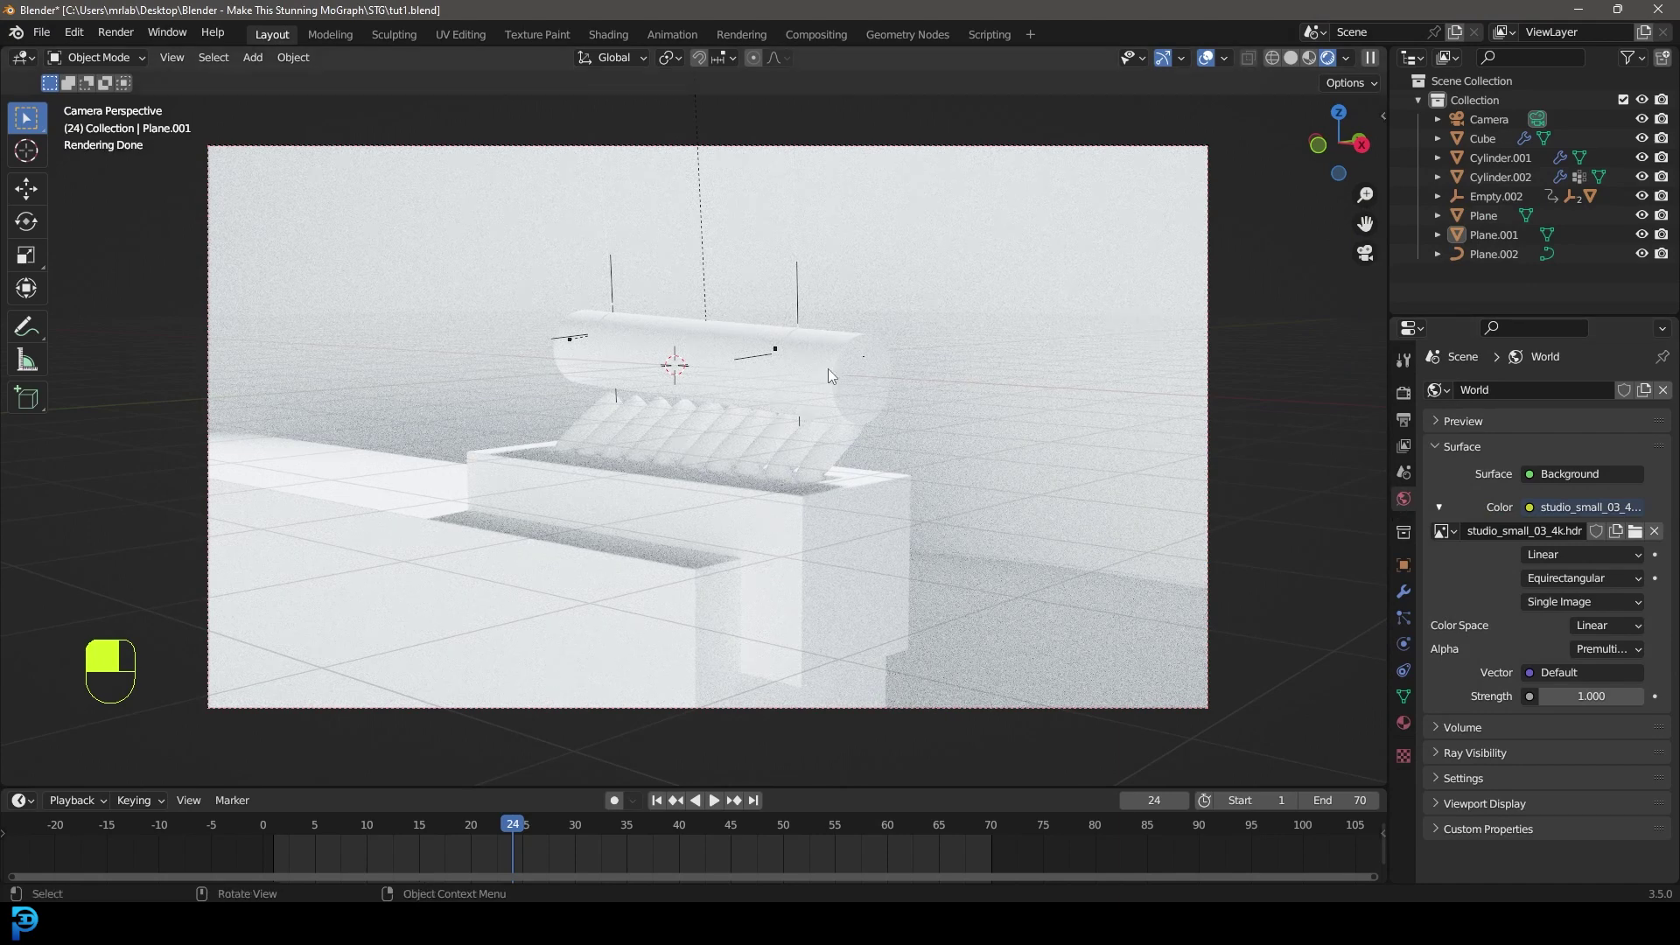
Step: Switch to solid shading and add an area light
key("z")
left_click(1055, 406)
key("shift+a")
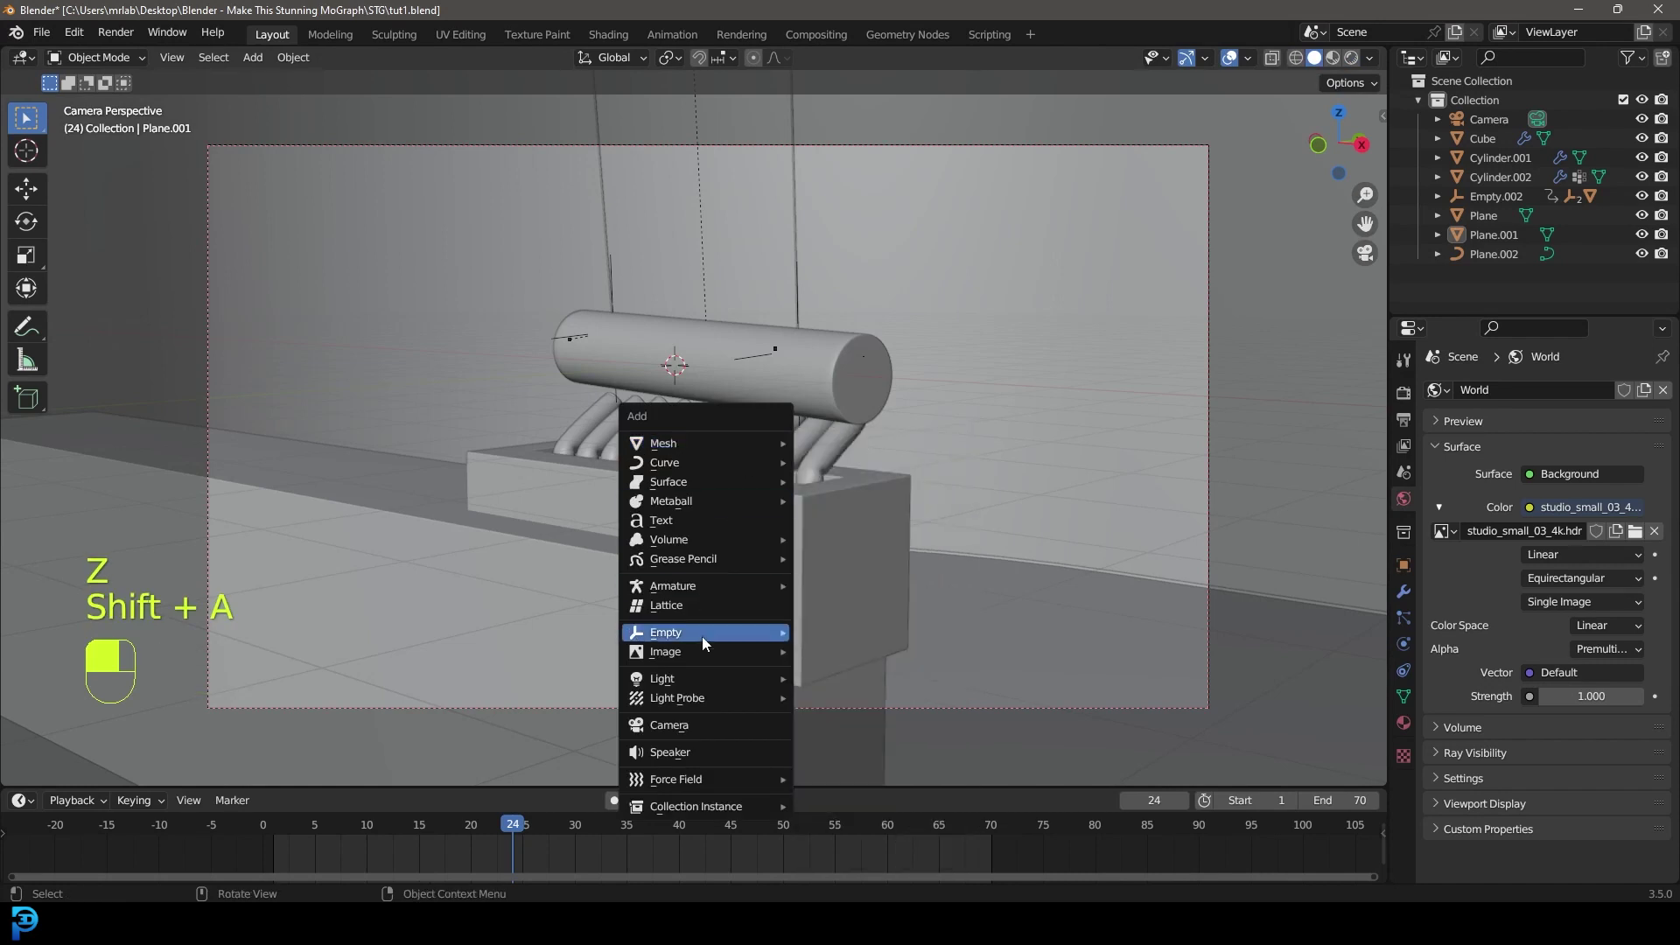
mouse_move(700, 682)
left_click(856, 742)
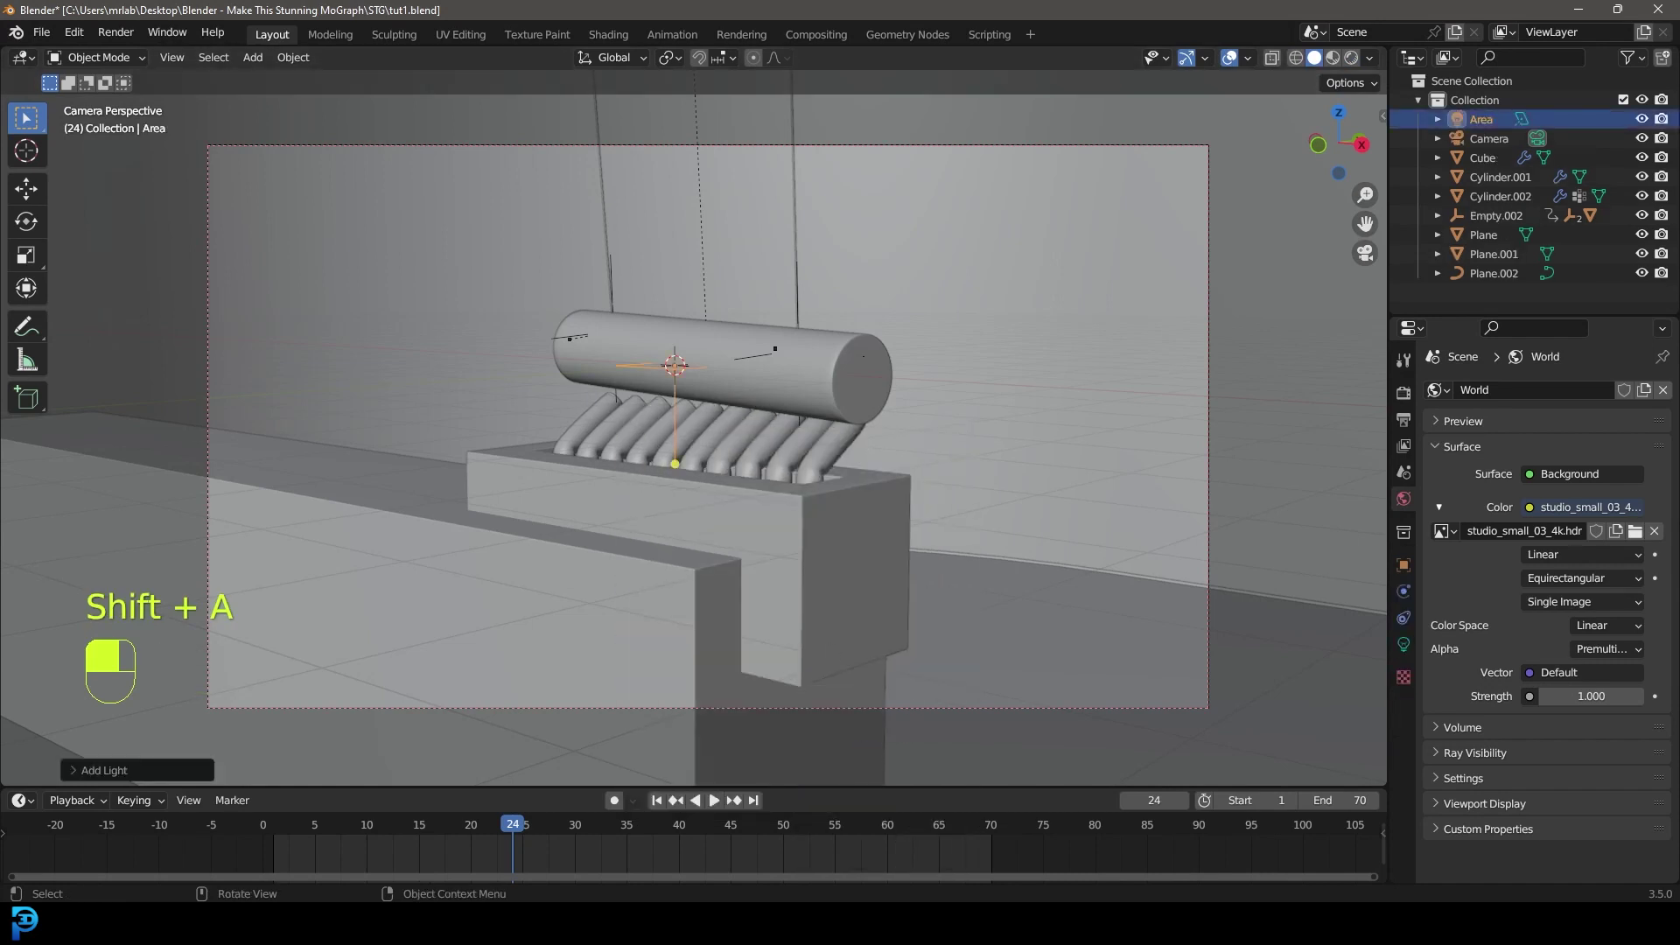
Step: Place the area light above the cylinder and give it 300 W power and 2 m size
key("g")
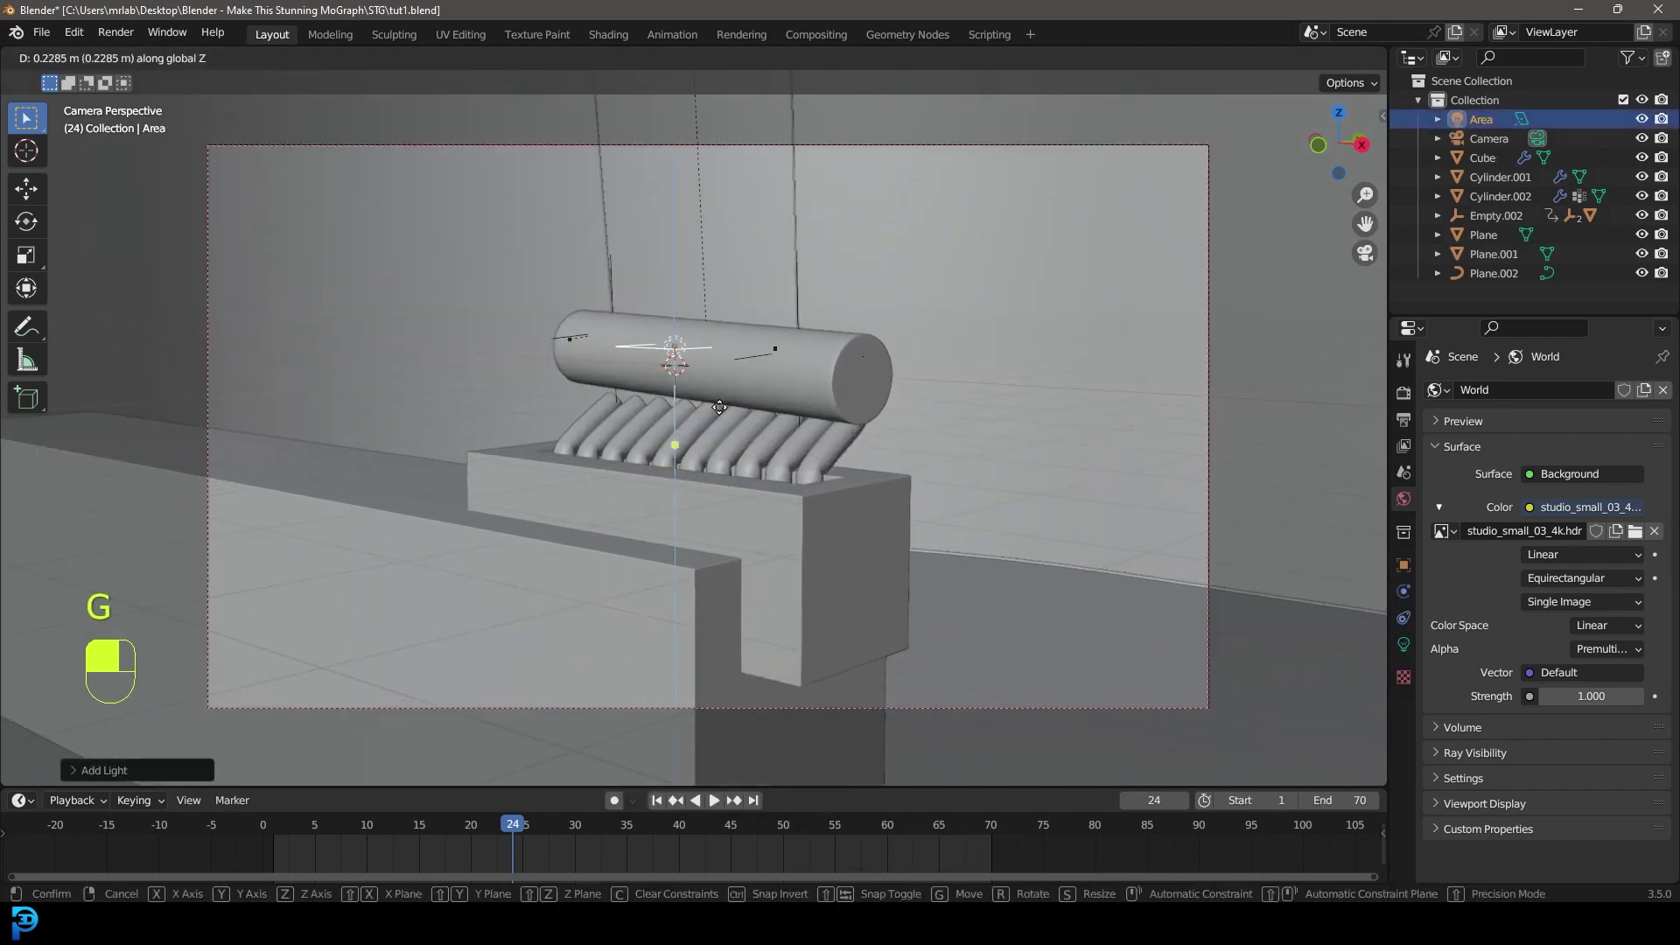
left_click(718, 265)
left_click(1404, 645)
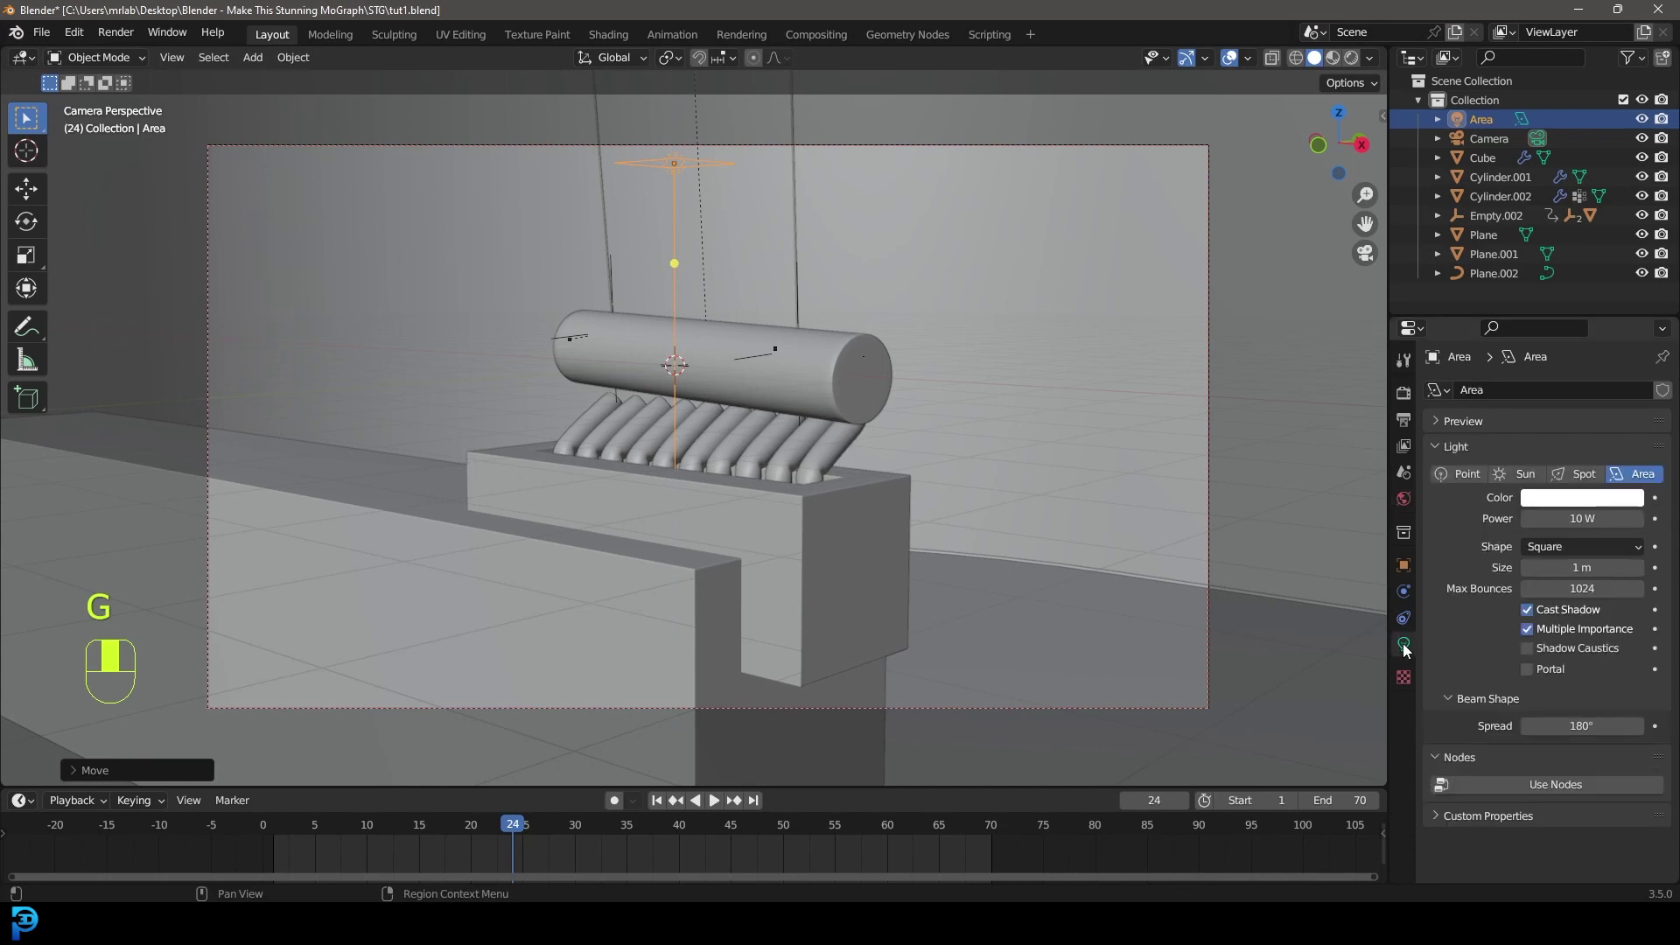
double_click(1609, 518)
type("300")
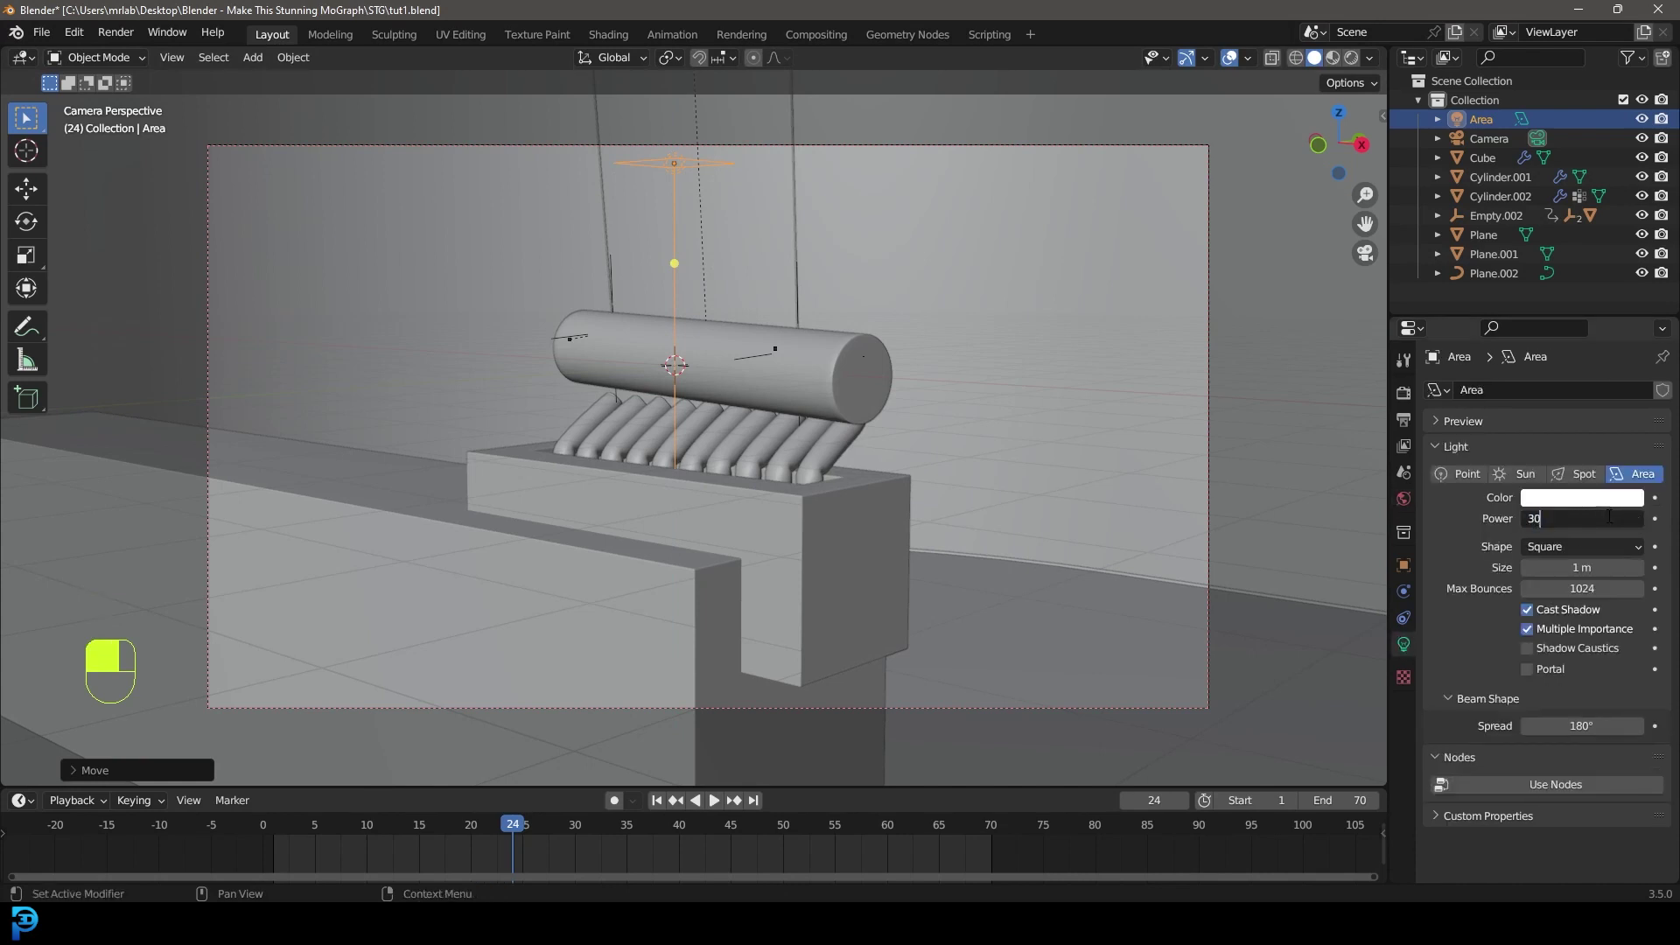
key("Return")
double_click(1587, 571)
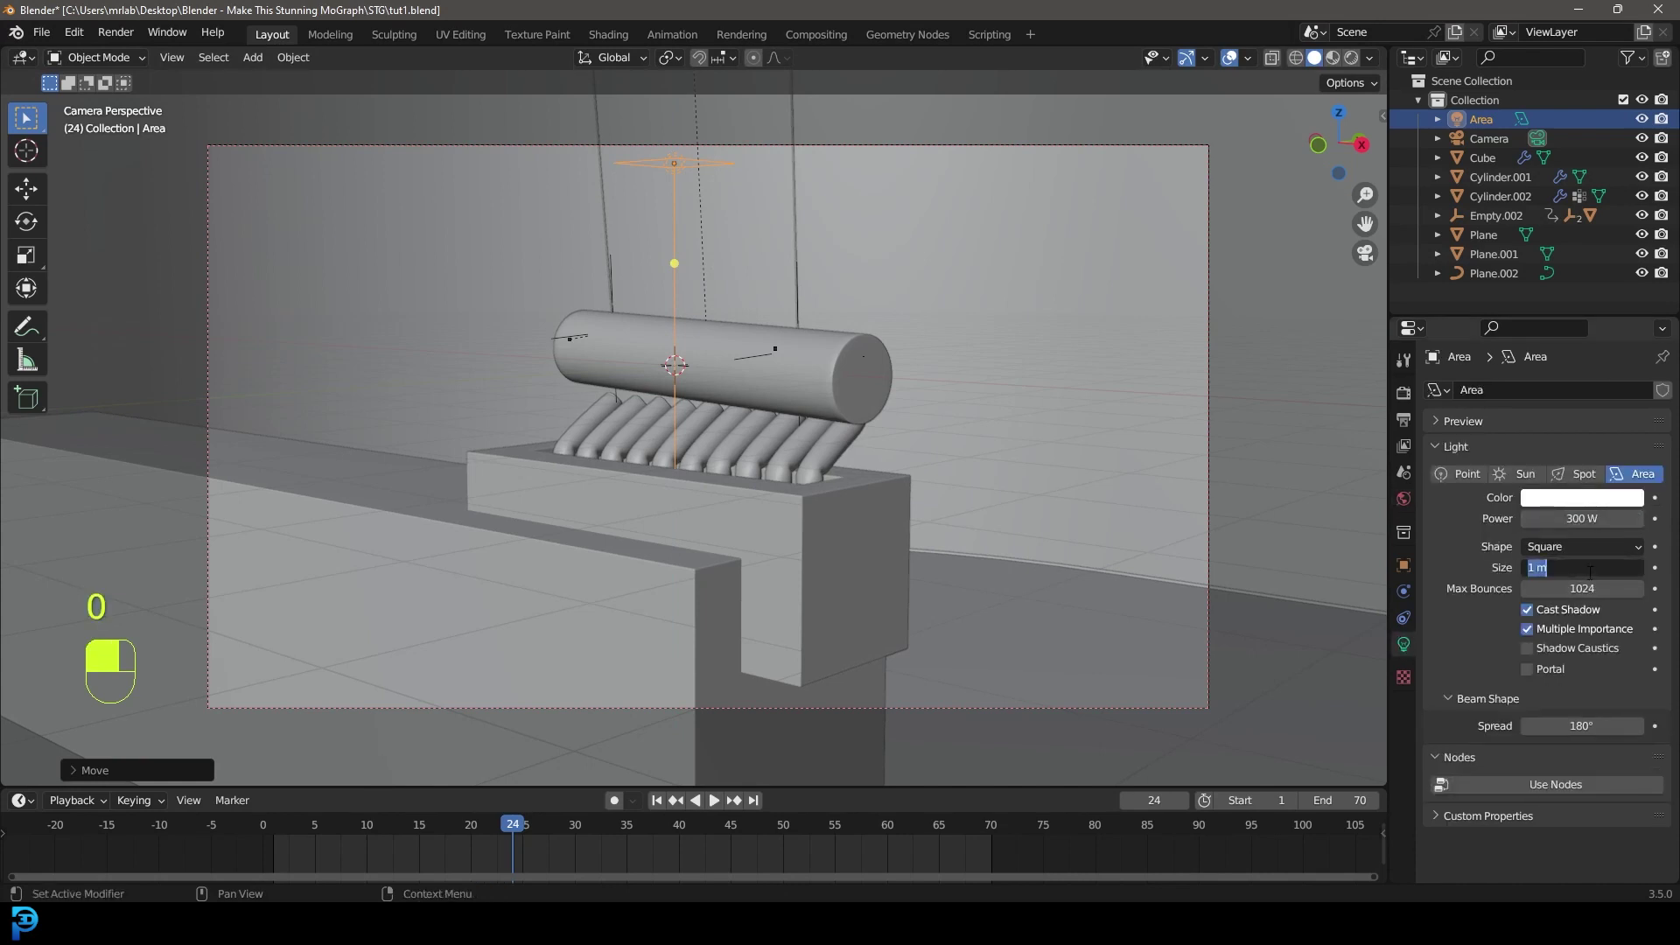
type("2")
key("Return")
Step: Raise the light high above the set, move it left, and rotate it toward the cylinder
middle_click_drag(788, 438, 673, 450)
key("g")
key("z")
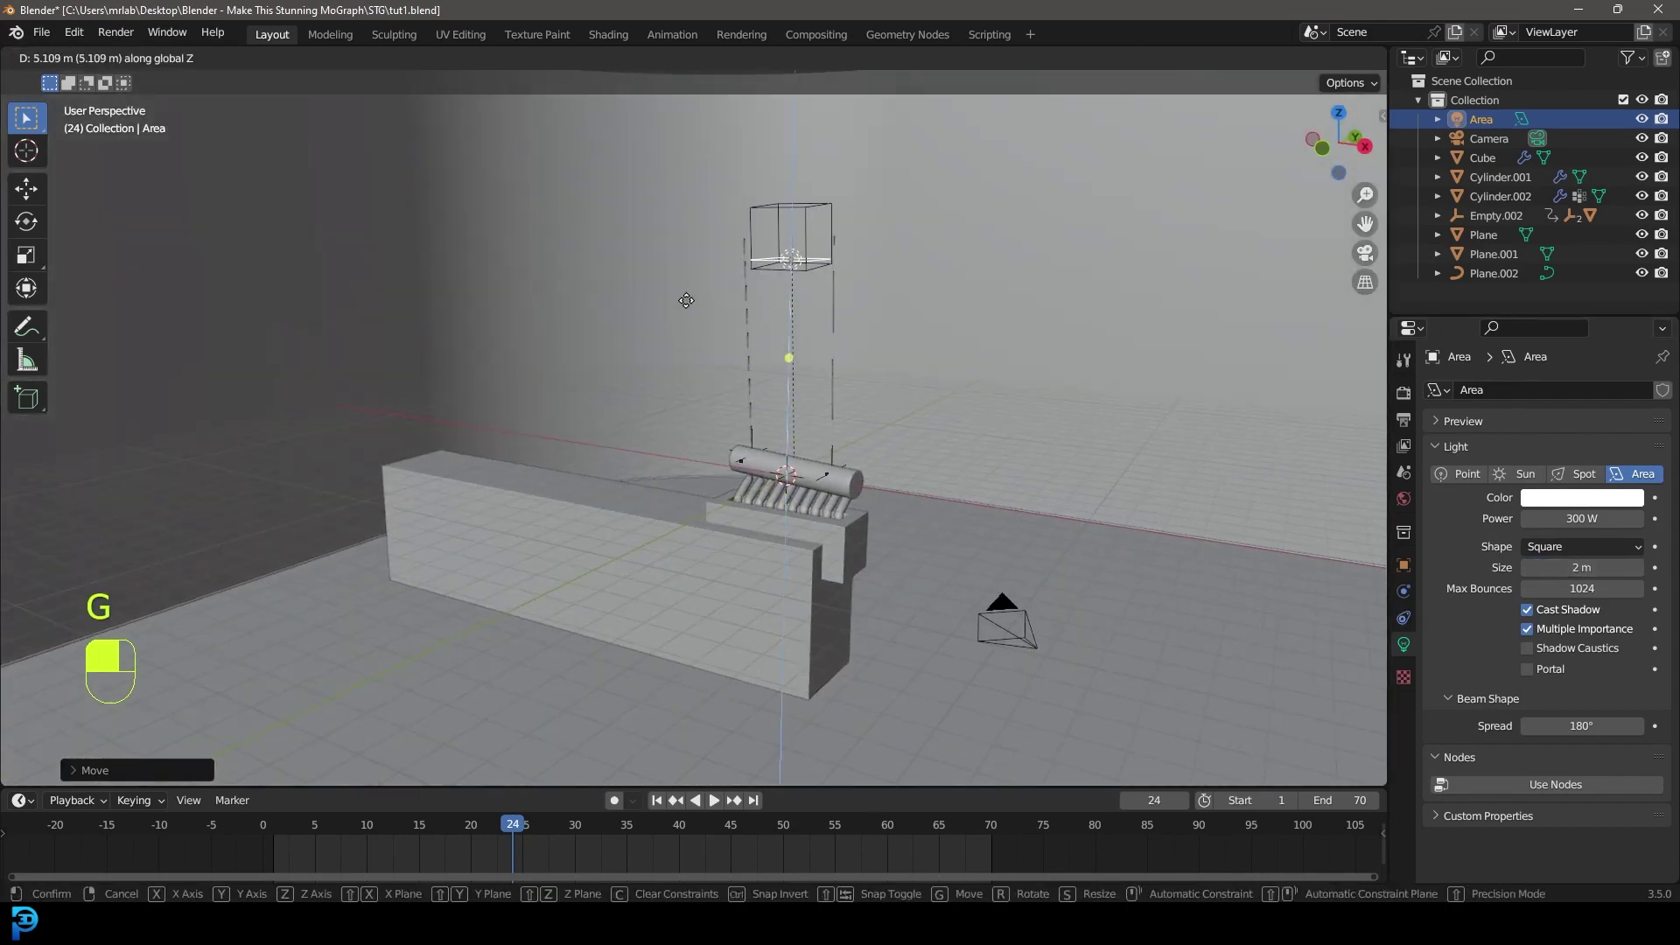
left_click(686, 304)
middle_click_drag(773, 329, 837, 329)
key("g")
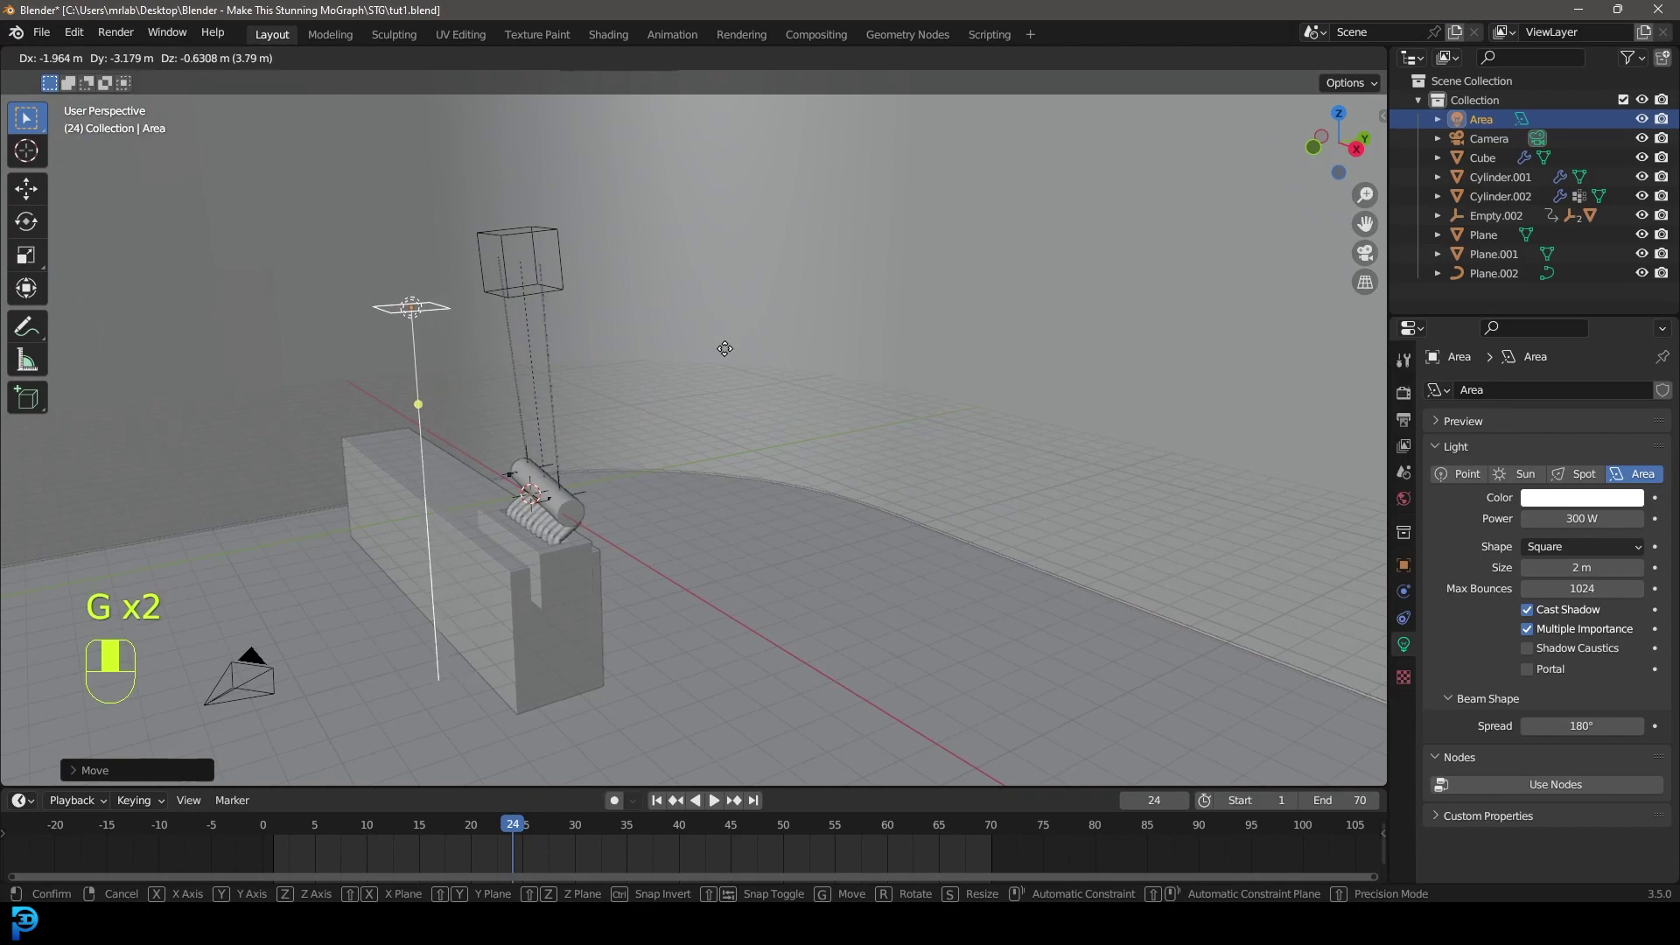
left_click(732, 345)
key("r")
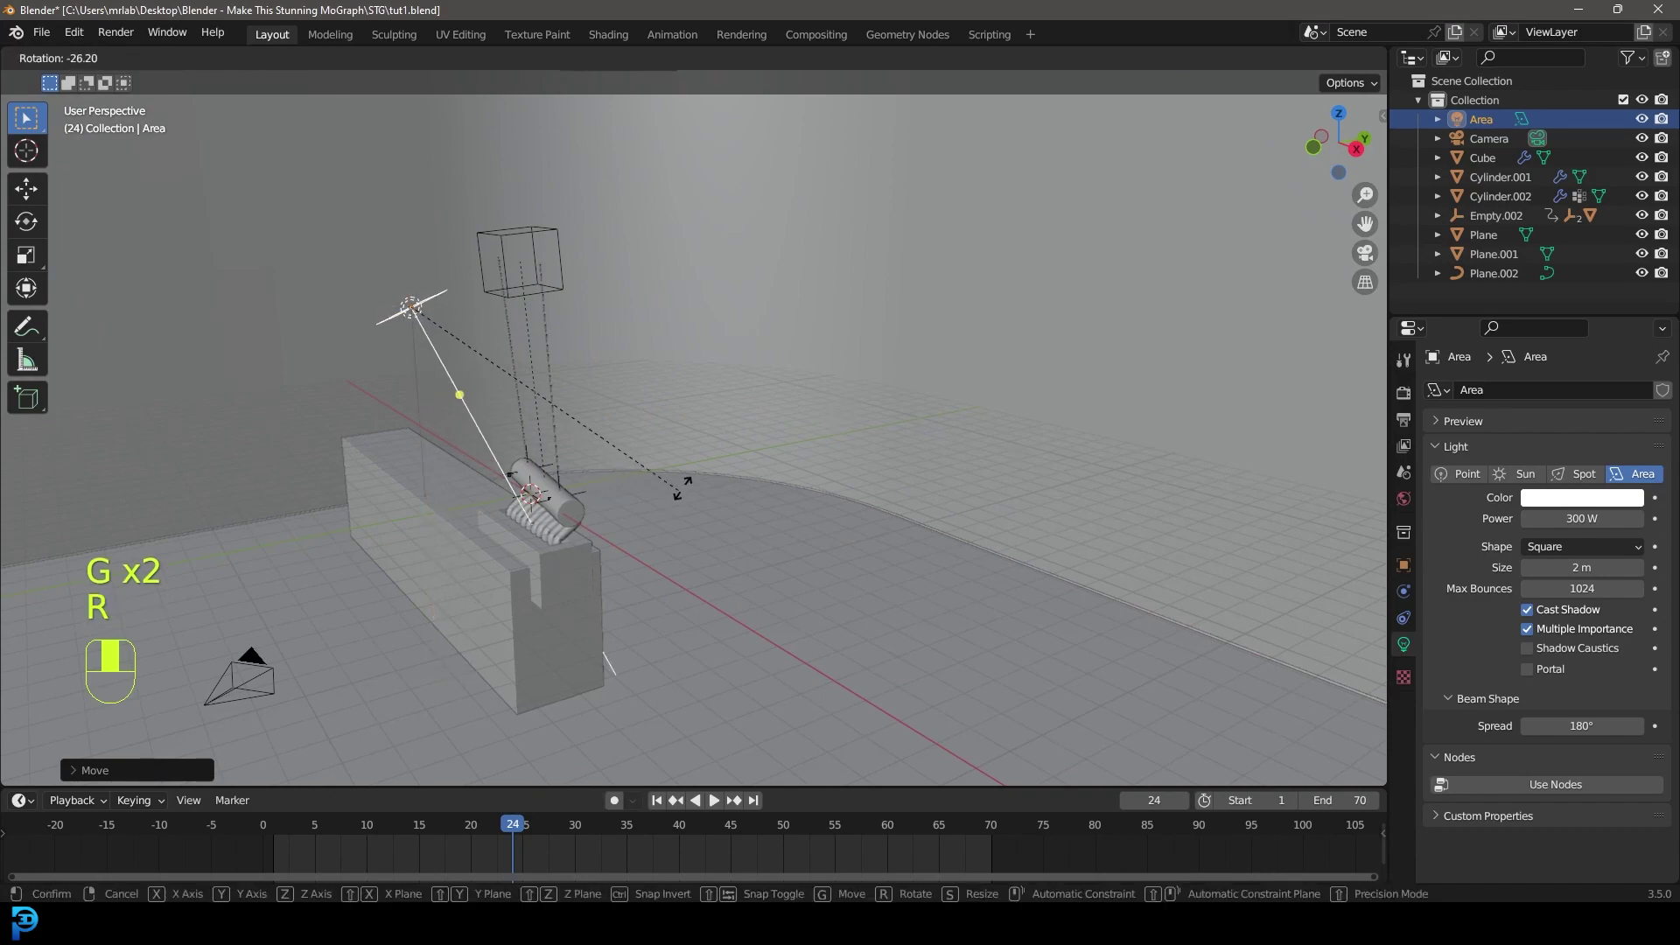
left_click(694, 483)
Step: Check the lighting through the camera in Rendered shading
key("KP_0")
scroll(694, 483, "up", 3)
key("z")
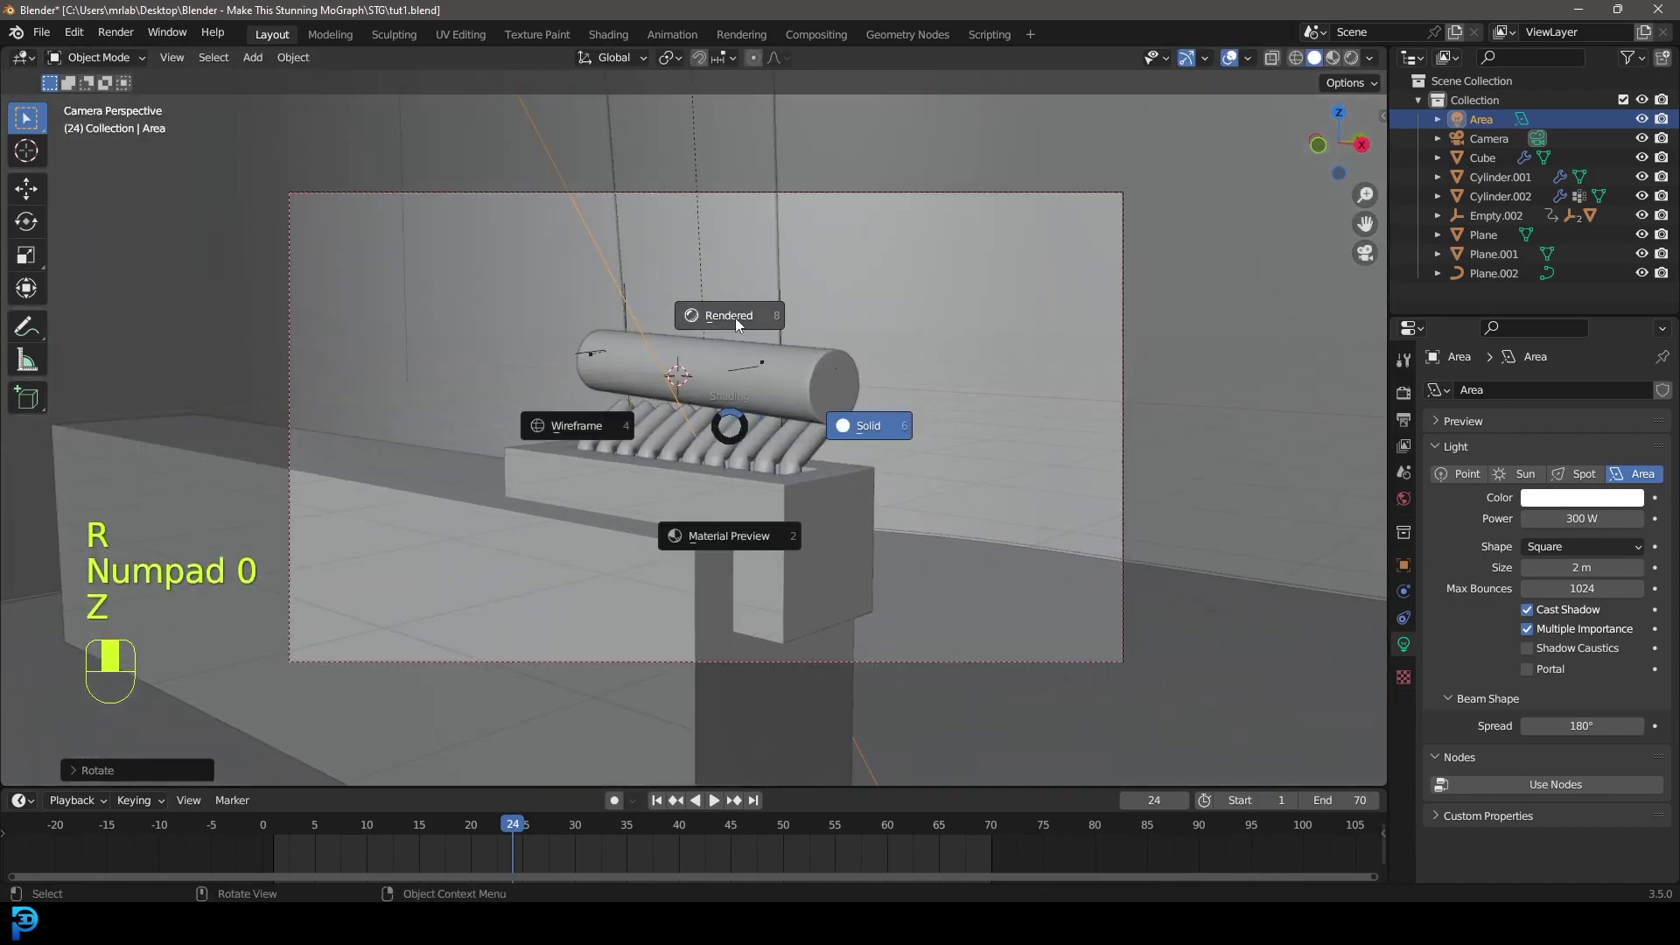
left_click(735, 320)
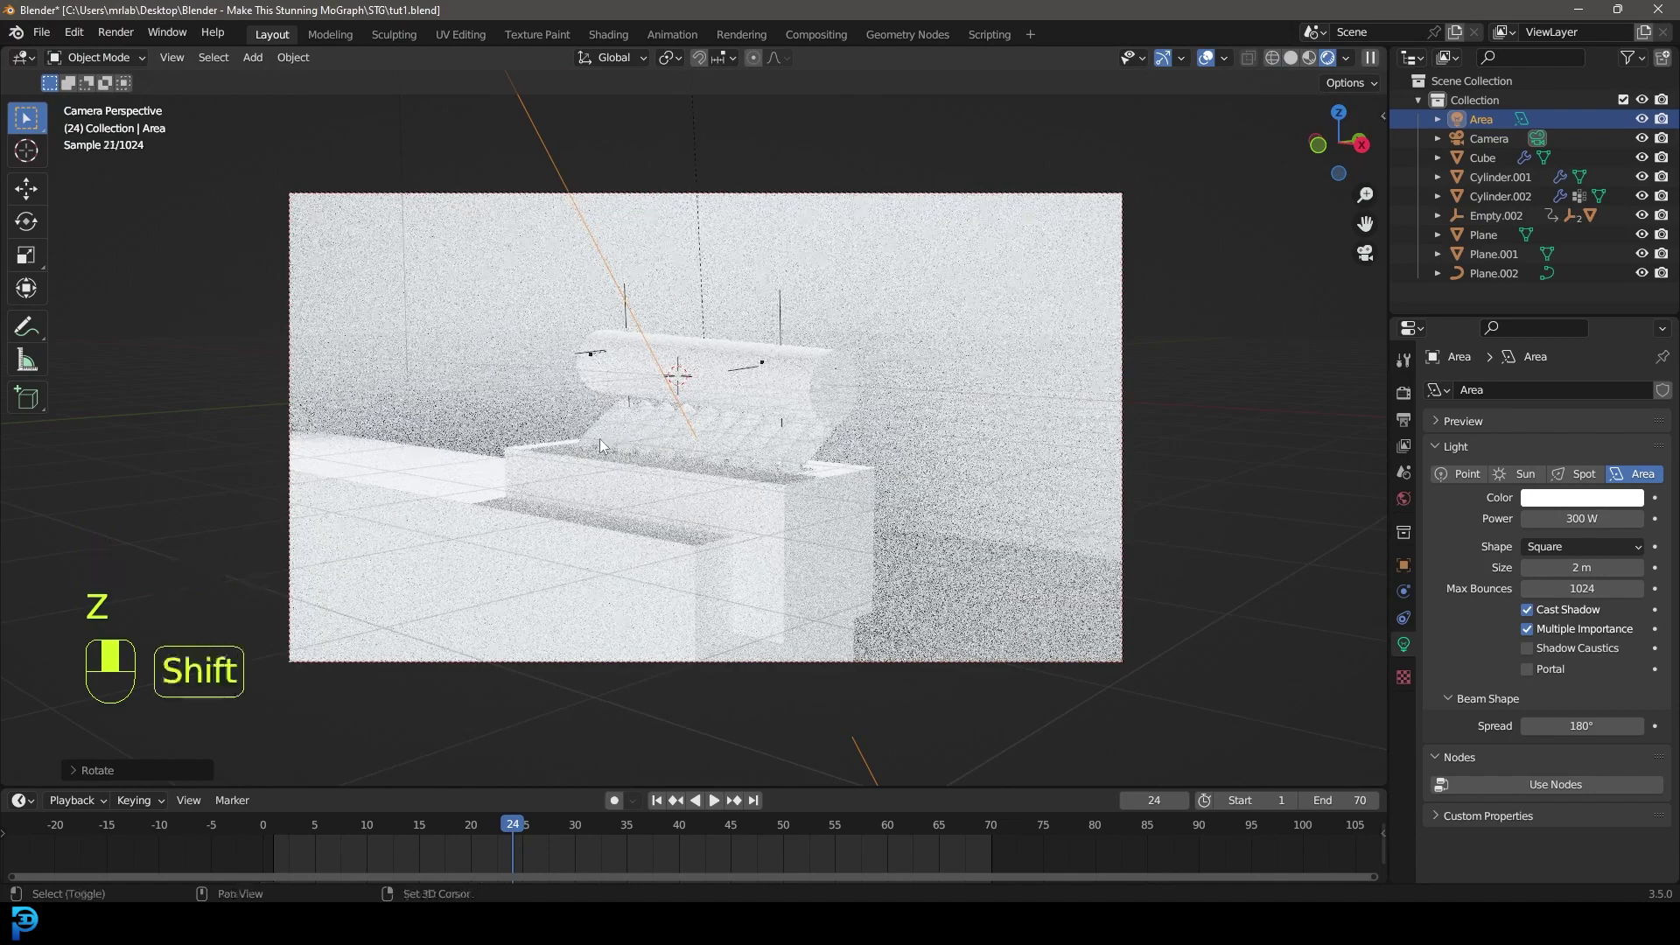
Step: Duplicate the light, rotate the copy toward the cylinder, and place it on the right
key("shift+d")
left_click(1097, 460)
key("r")
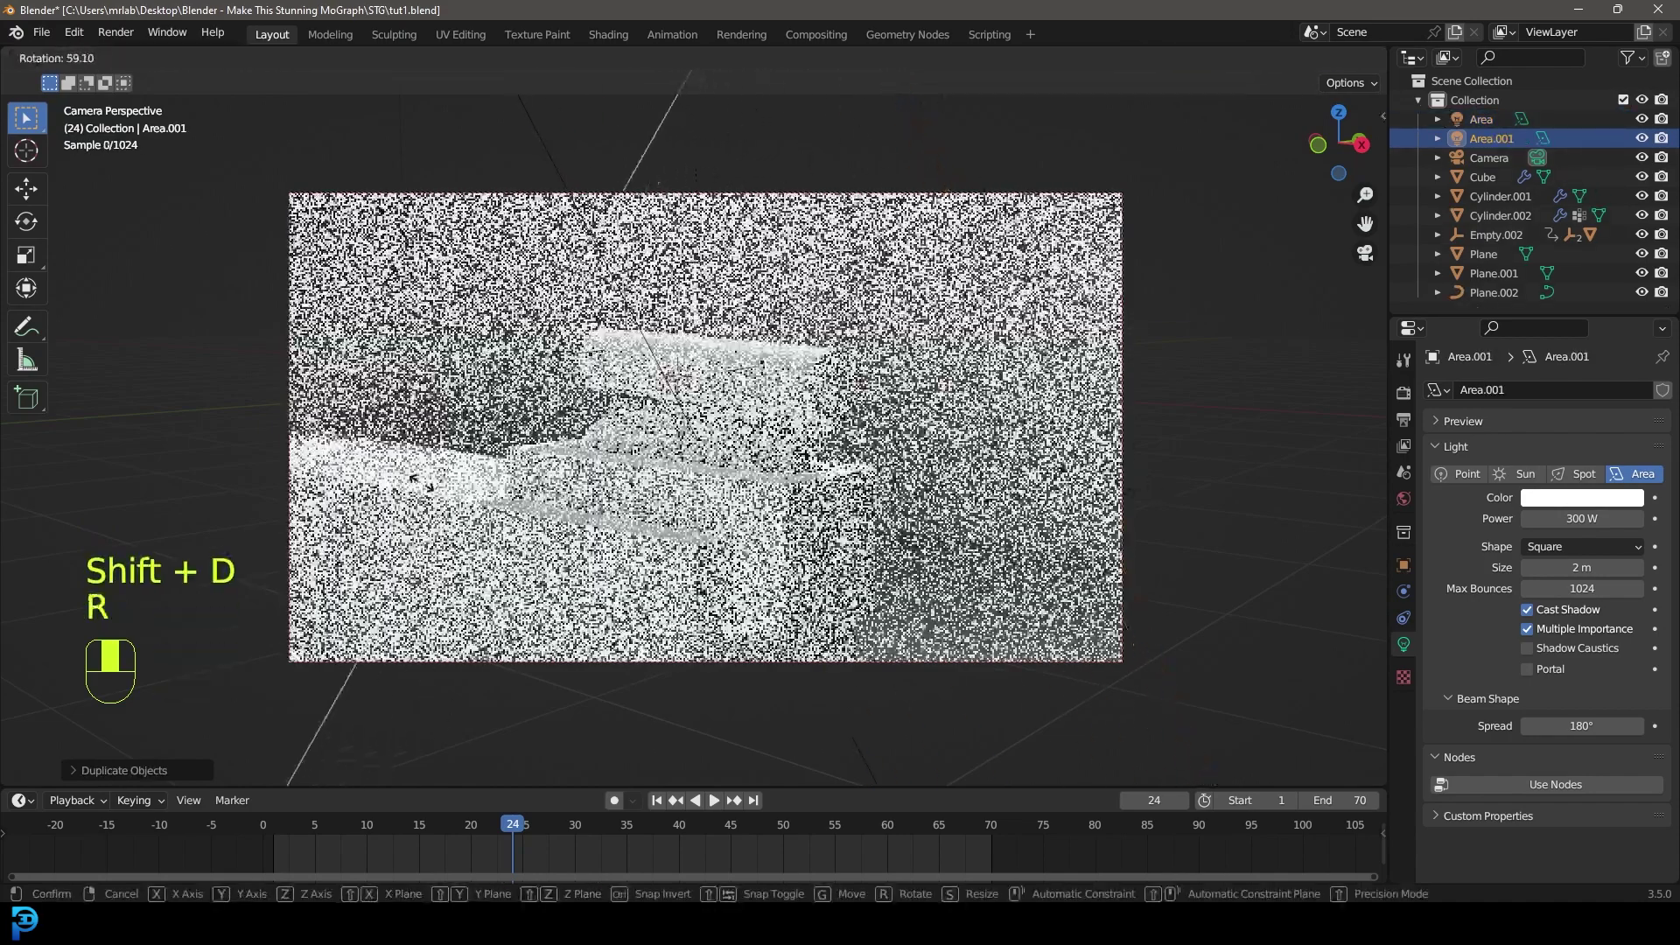
left_click(346, 440)
key("z")
left_click(605, 439)
key("g")
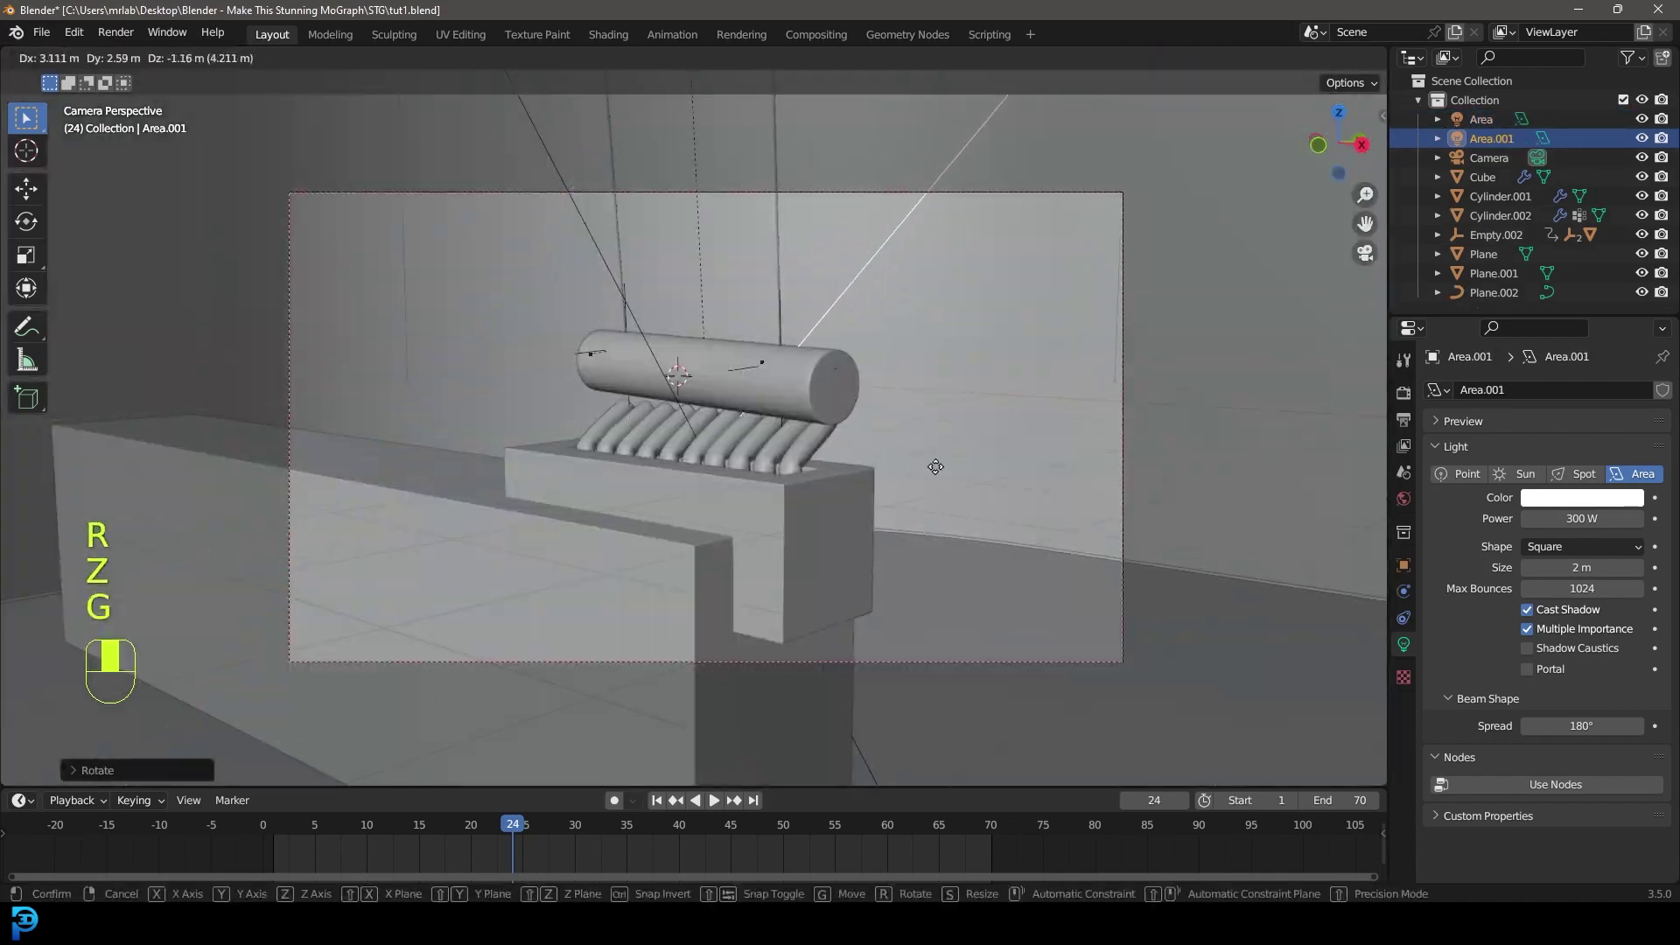
left_click(929, 464)
Step: Orbit around to check both lights, then return to the camera view
scroll(849, 426, "down", 3)
middle_click_drag(845, 424, 771, 457)
scroll(753, 460, "down", 4)
middle_click_drag(599, 484, 722, 481)
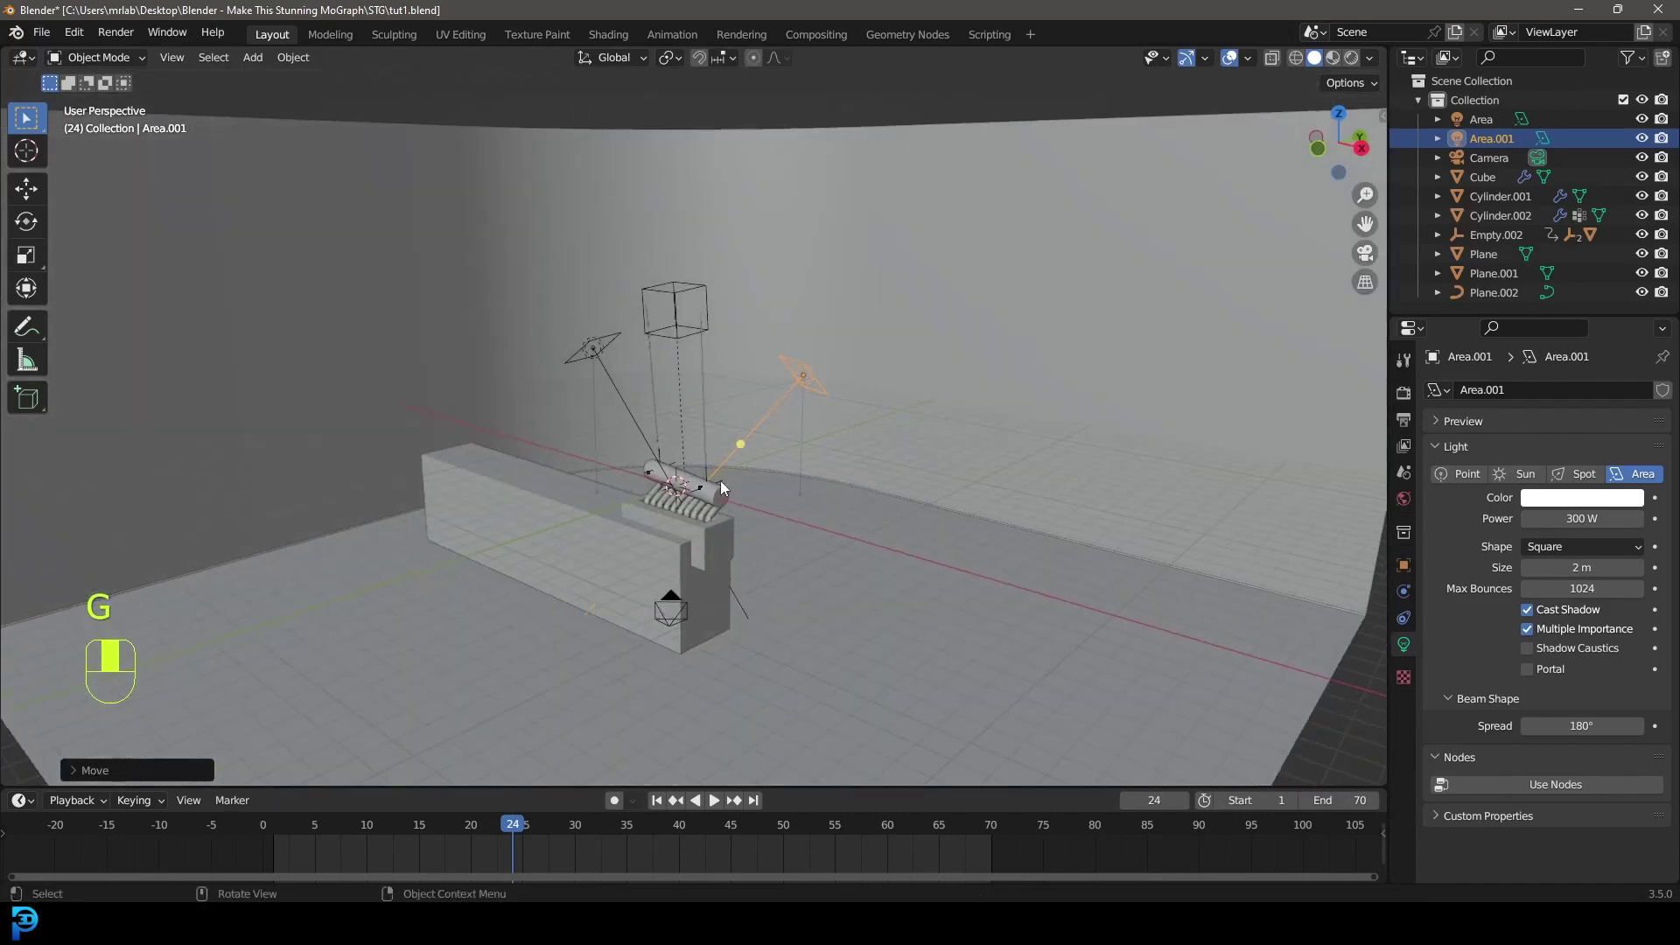
key("KP_0")
scroll(747, 475, "up", 5)
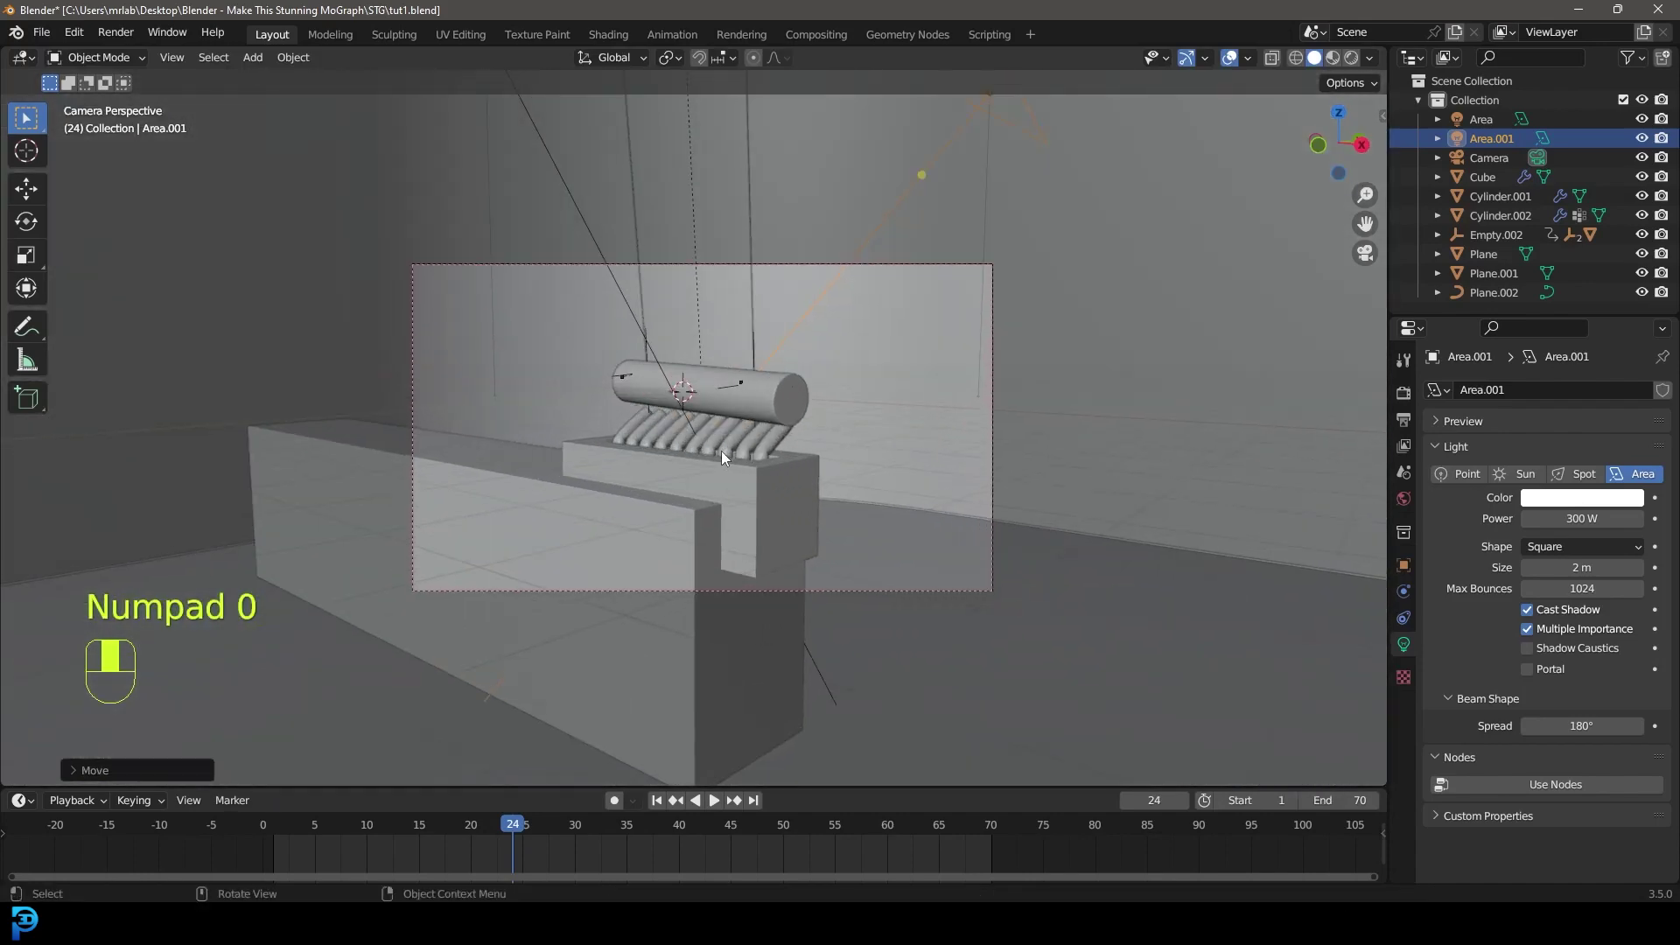
Step: Start an Append and browse to the hexagonal_concrete_paving_2k folder in the PBR Material Library
left_click(49, 34)
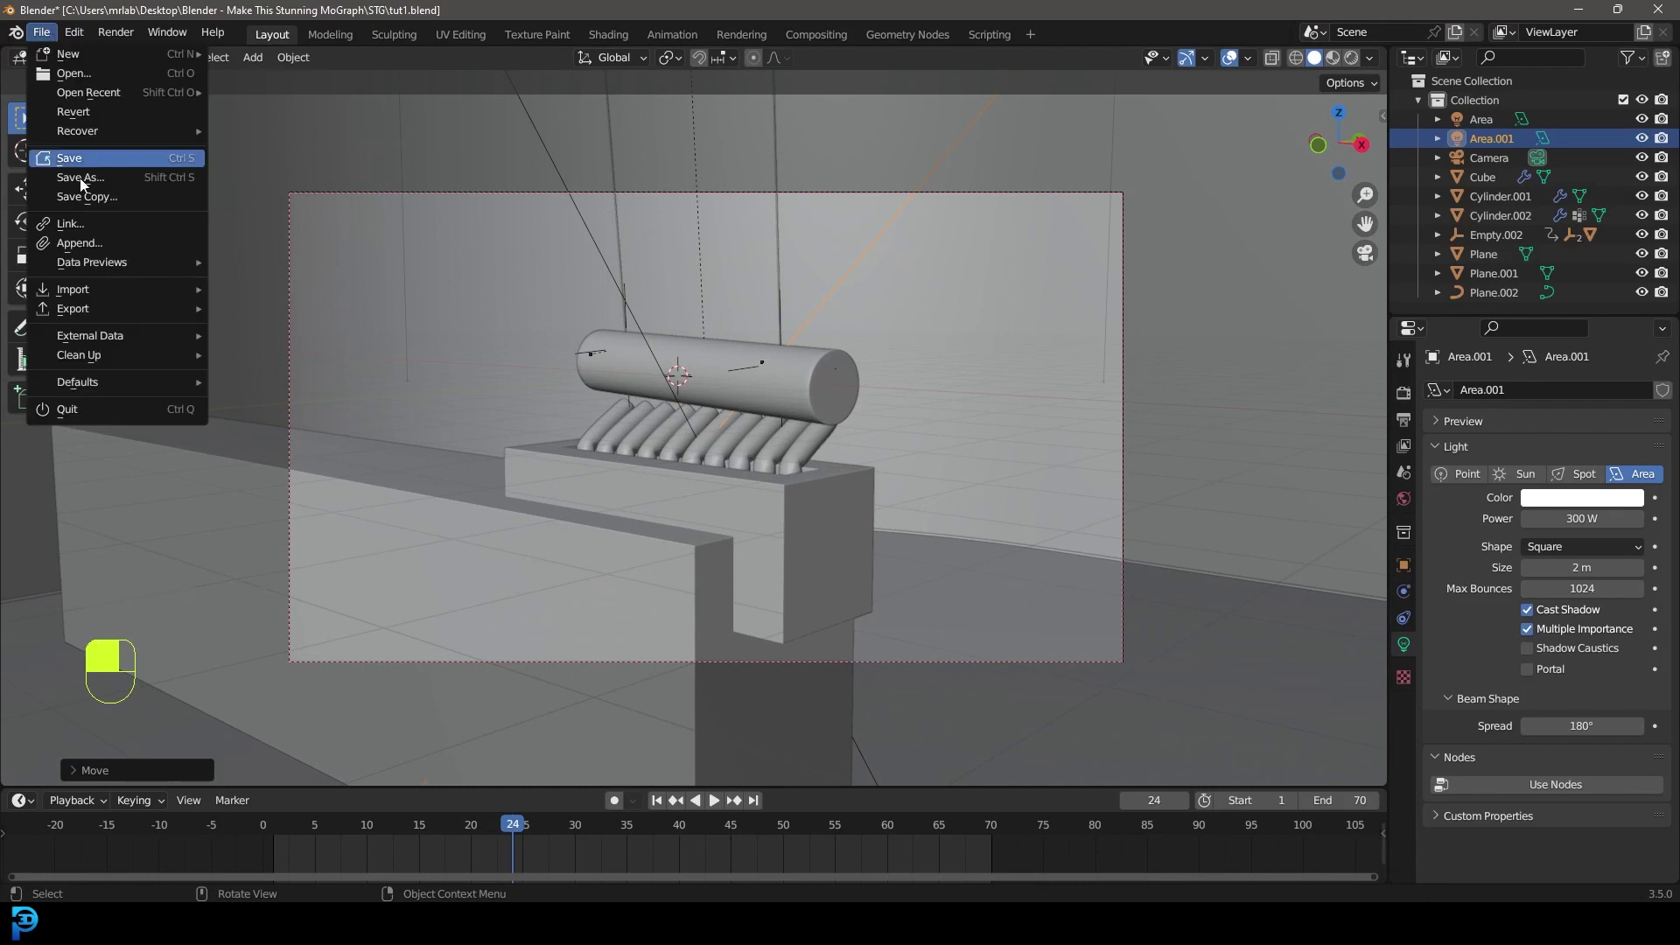
left_click(91, 226)
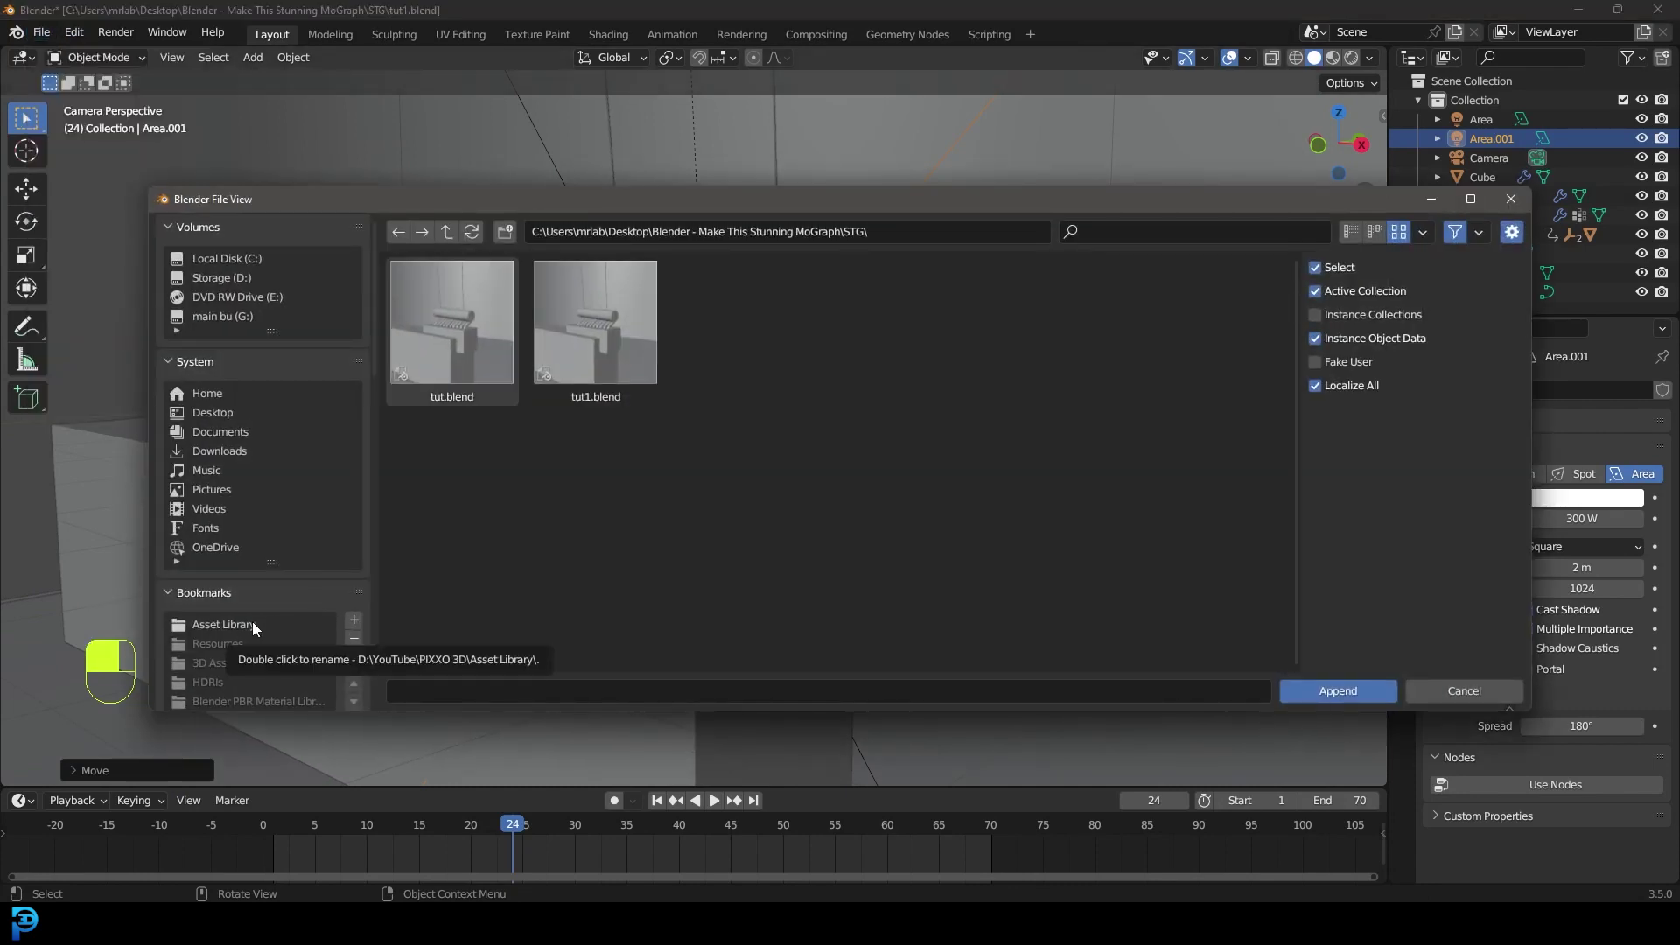
left_click(252, 623)
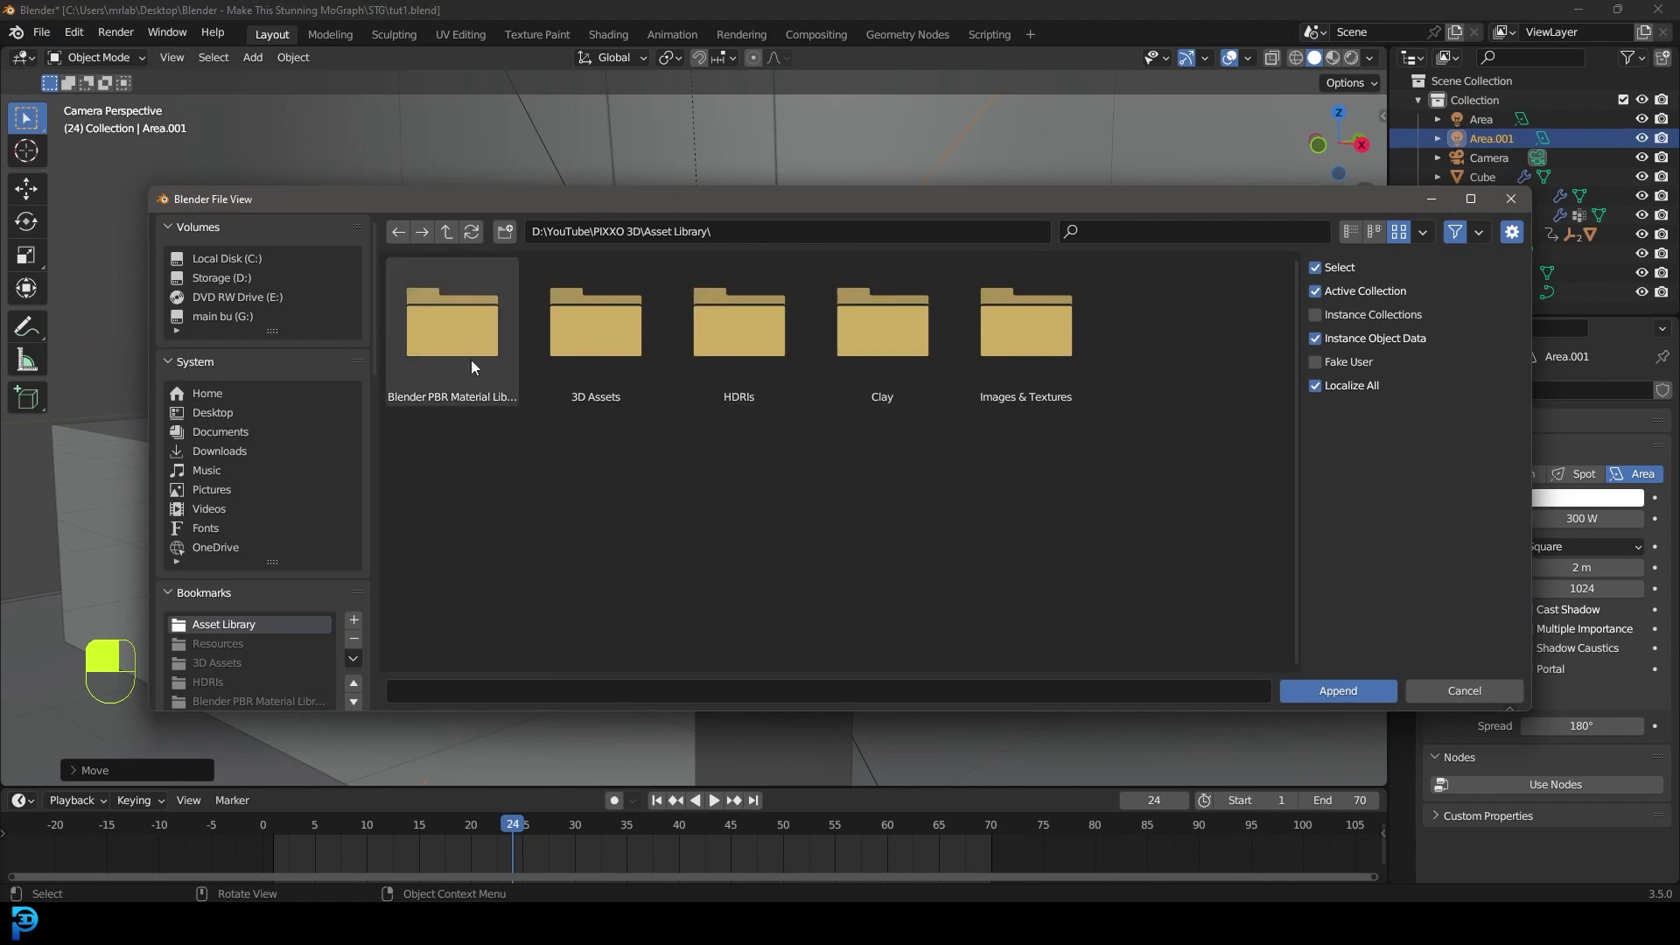
left_click(483, 340)
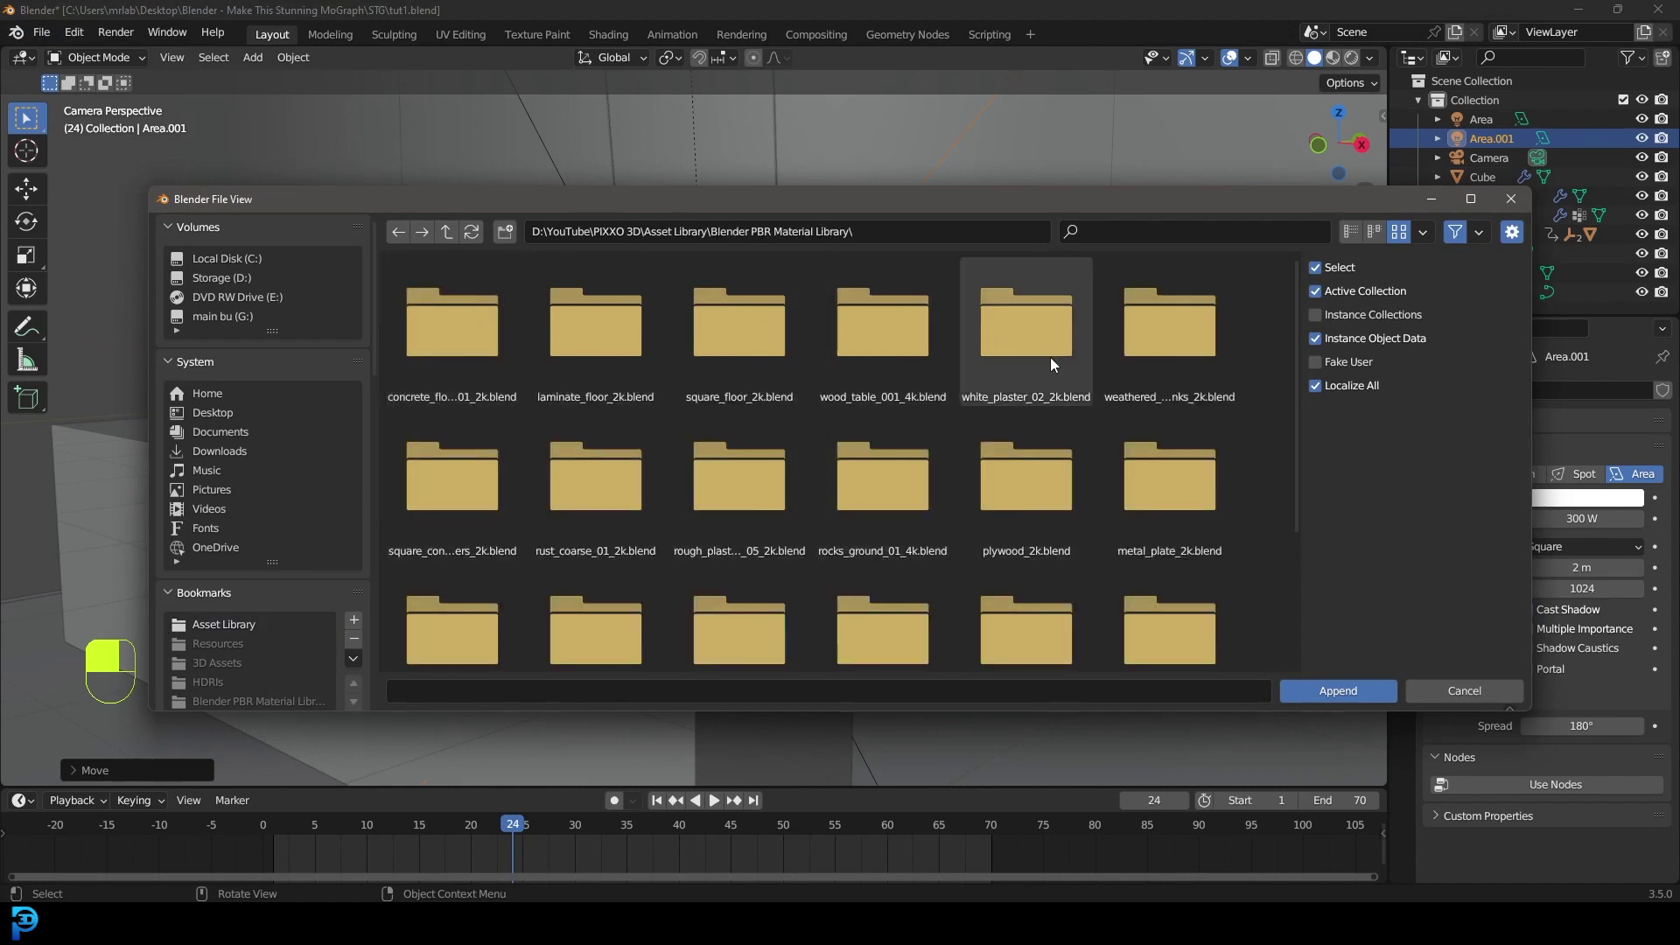
scroll(978, 347, "down", 3)
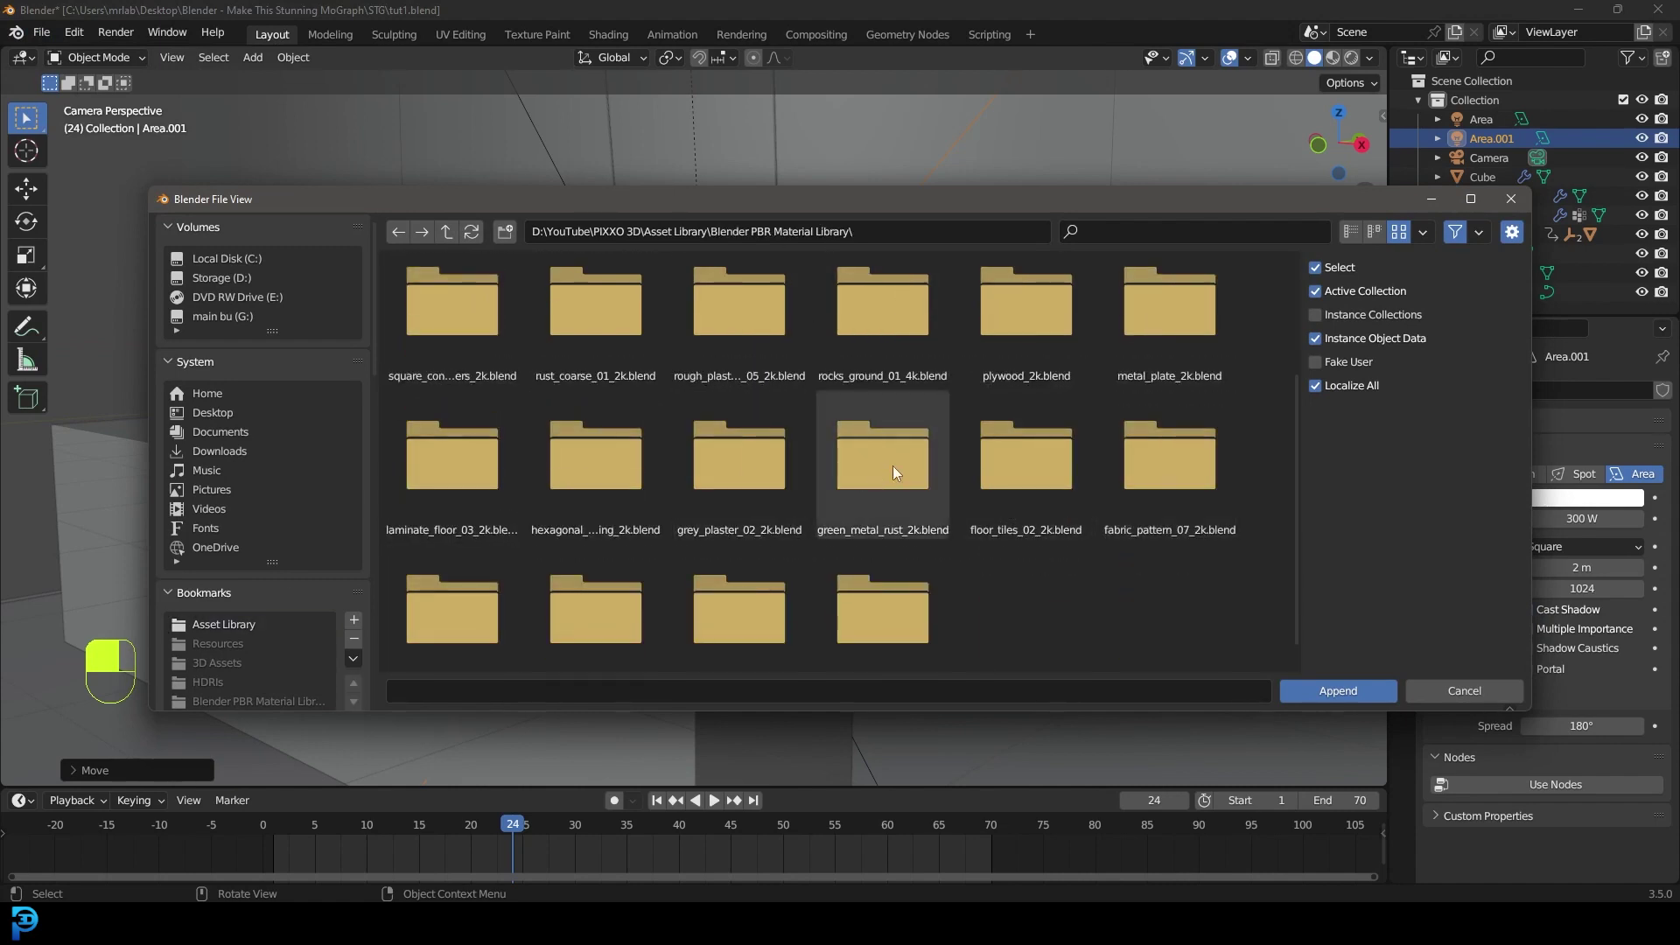
left_click(583, 498)
Step: Close the Plywood texture tab in the browser and return to Blender
mouse_move(743, 937)
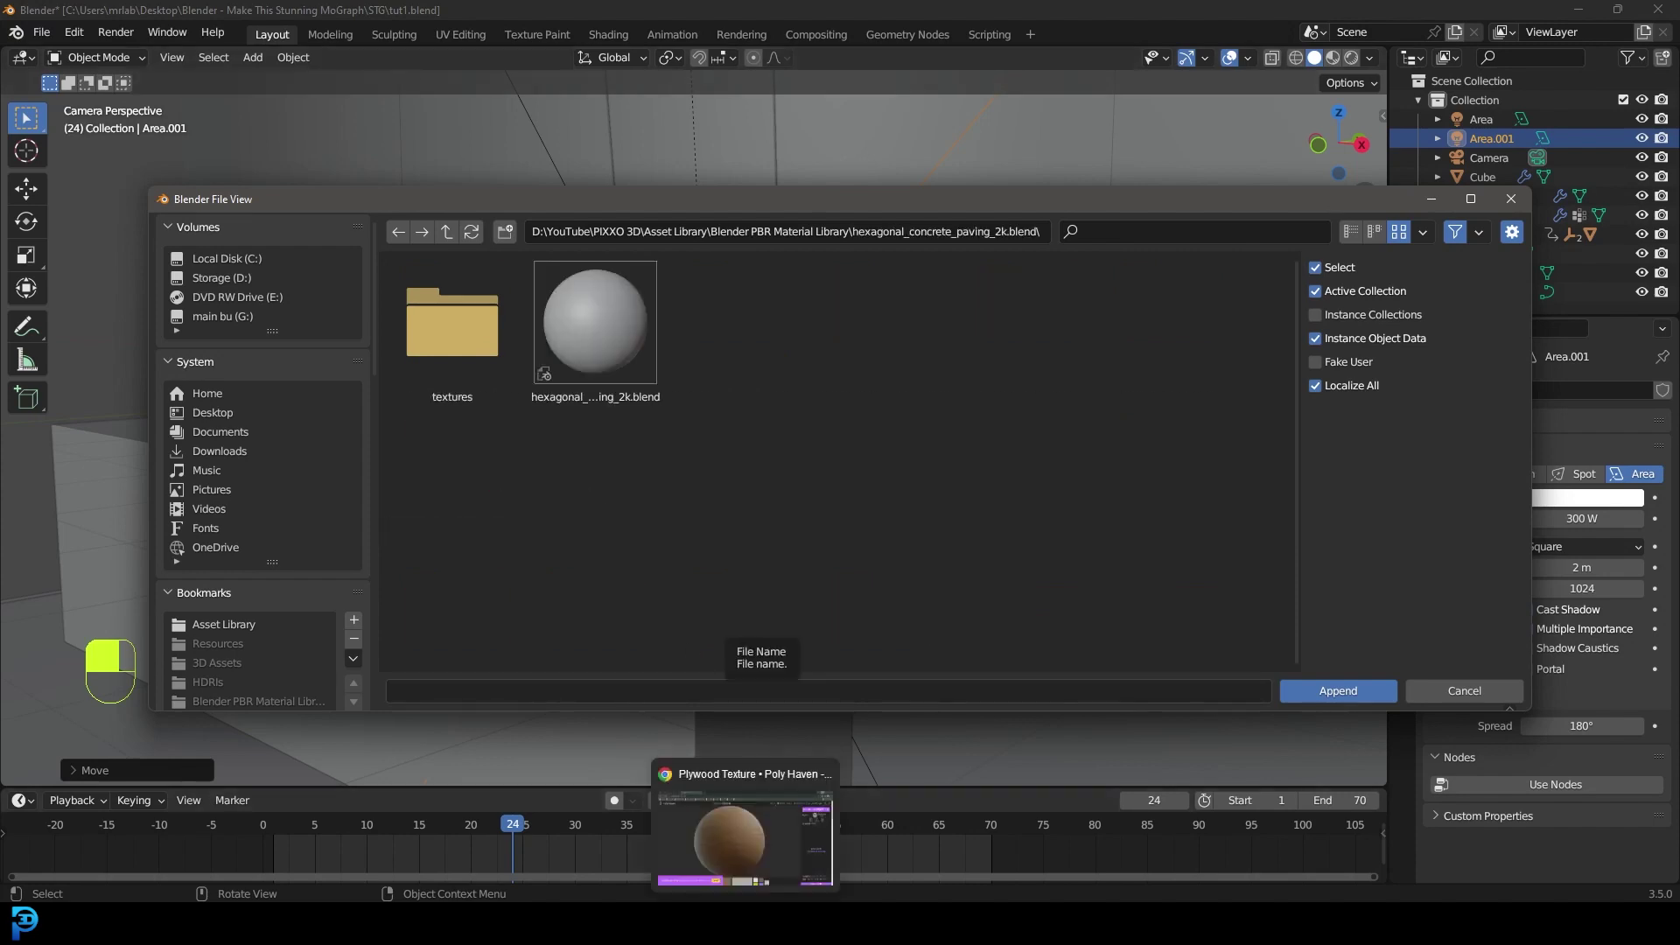
left_click(744, 840)
left_click(203, 14)
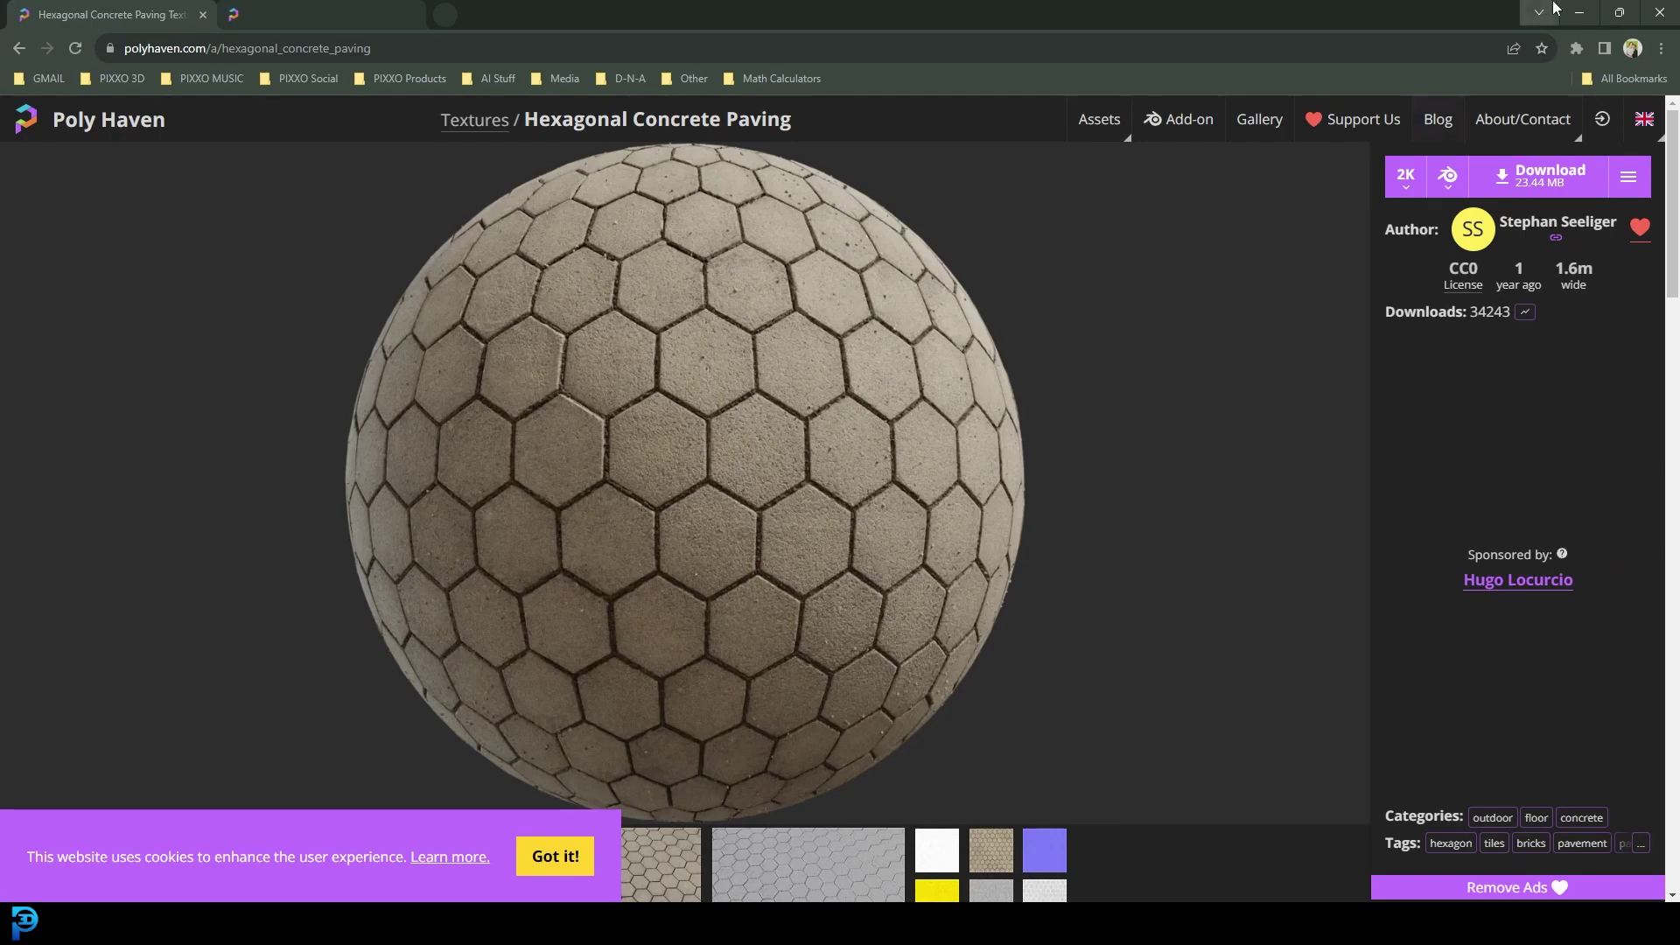
left_click(1580, 12)
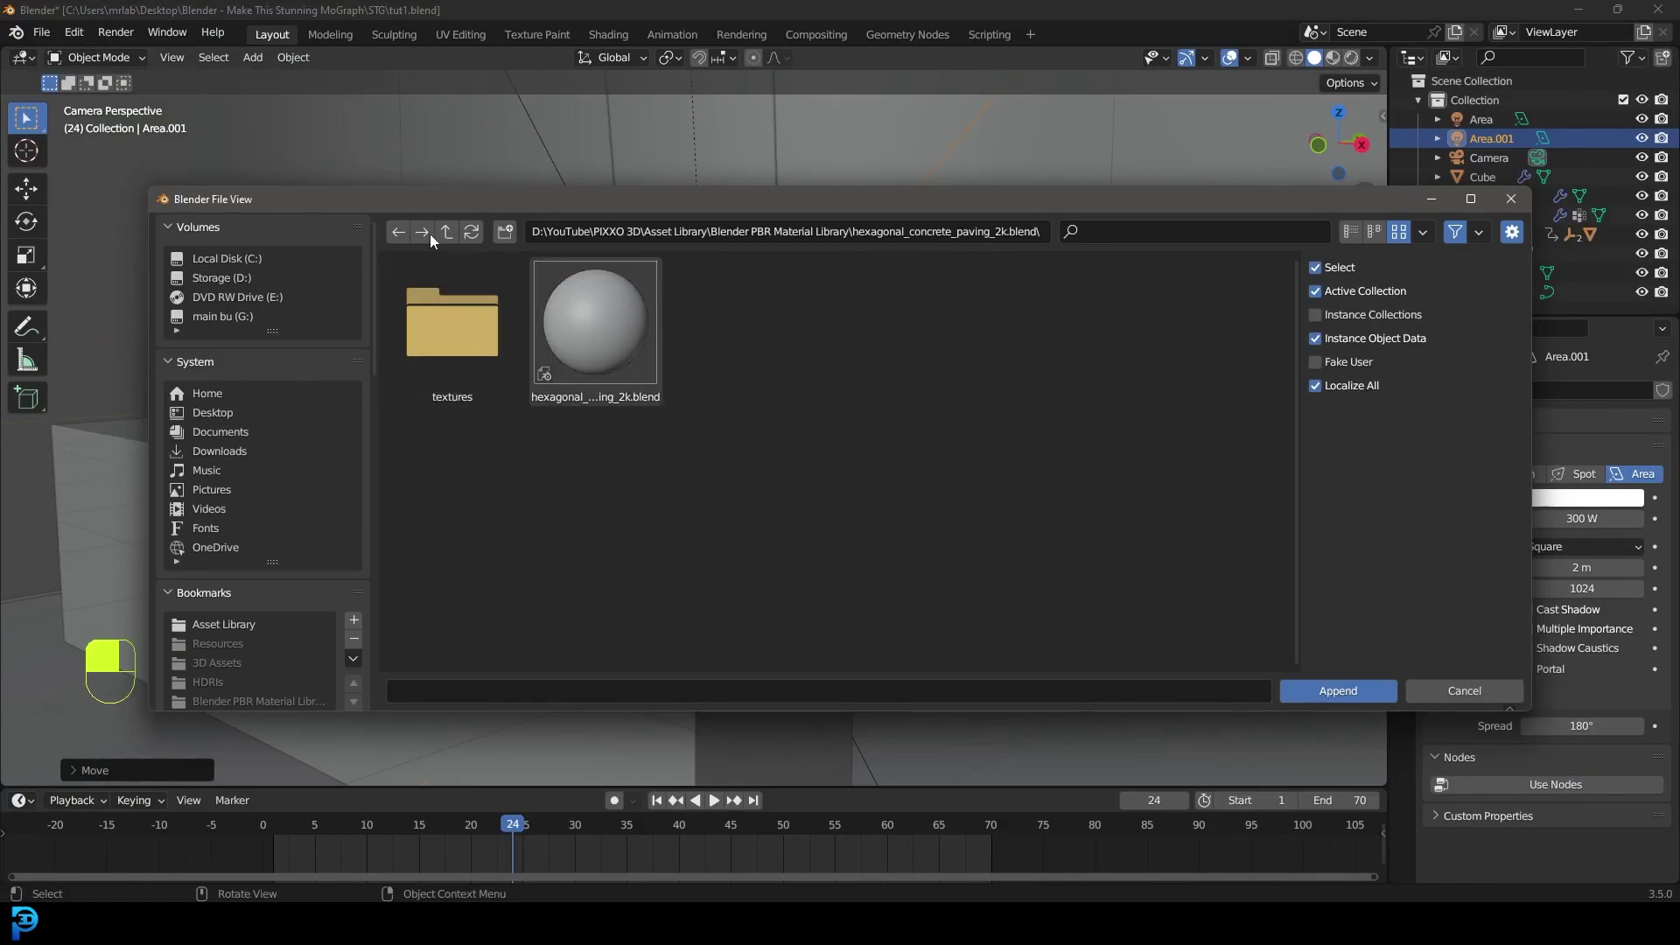
Step: Append the hexagonal concrete paving material from hexagonal_concrete_paving_2k.blend
double_click(610, 322)
scroll(587, 402, "down", 1)
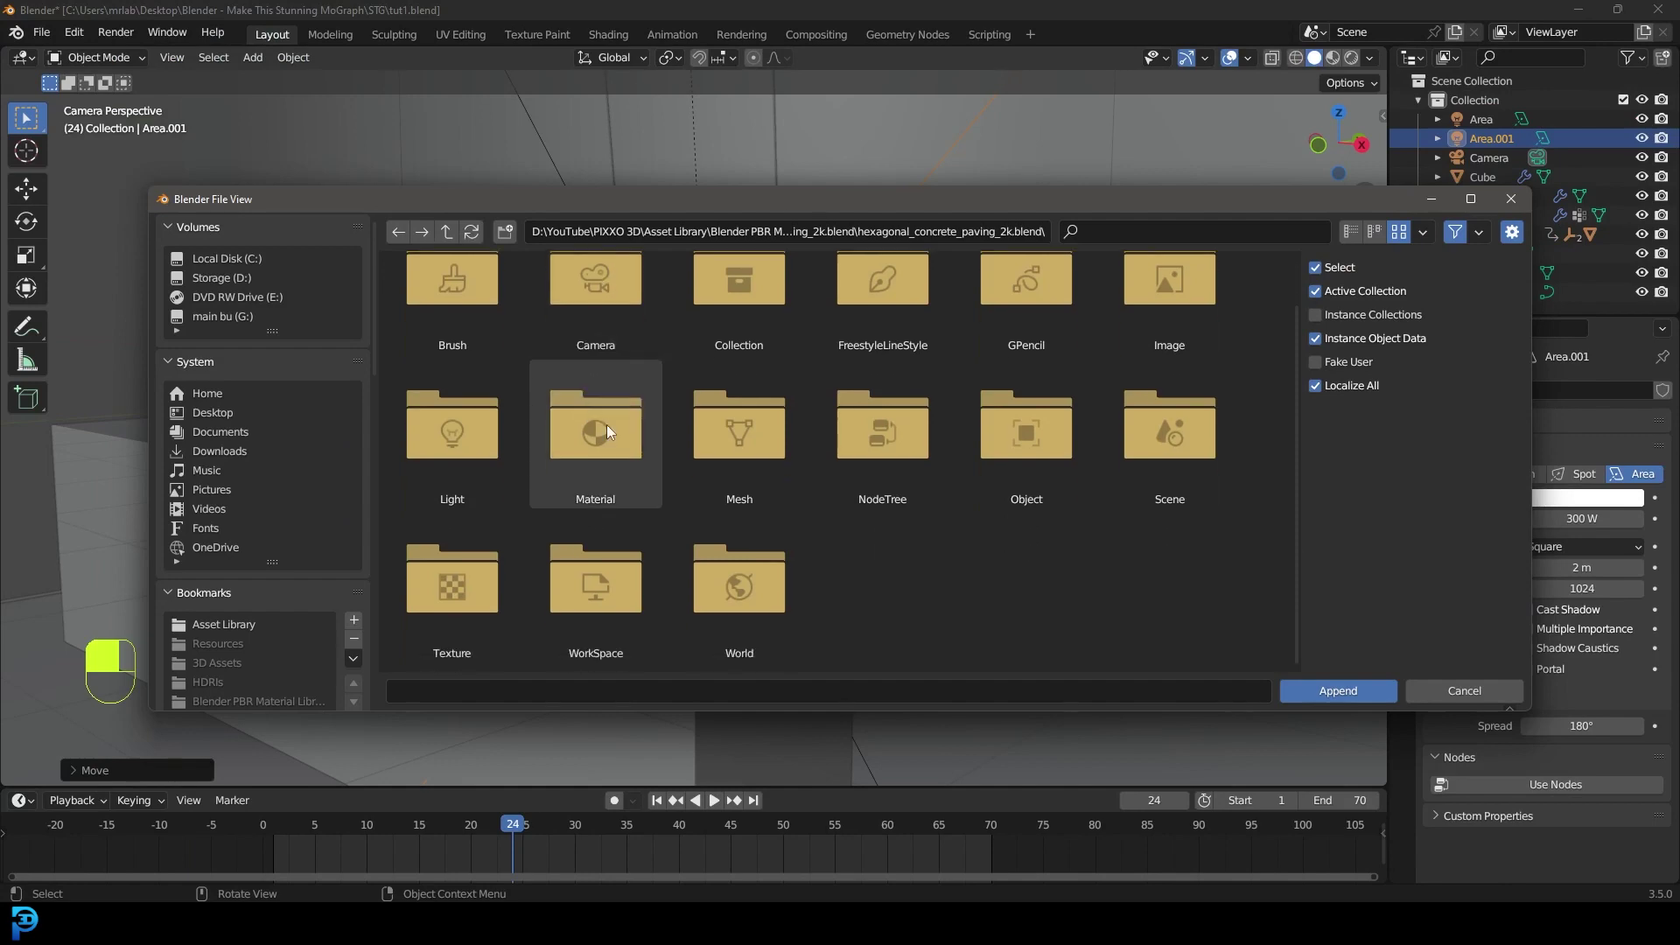
double_click(607, 423)
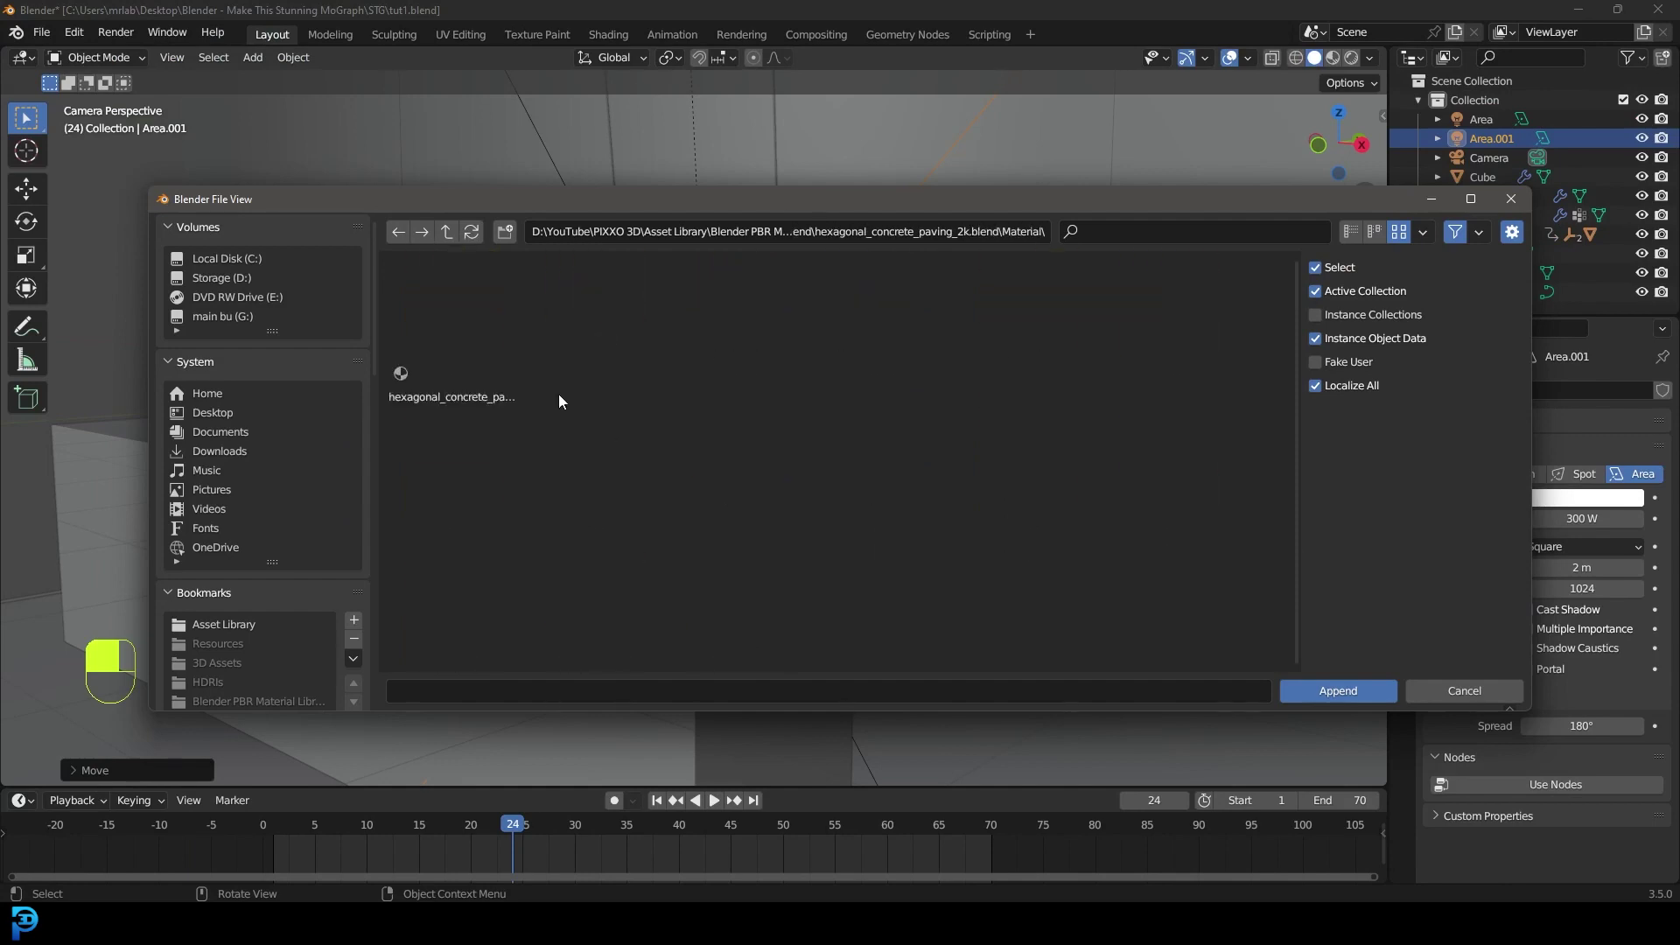
double_click(475, 350)
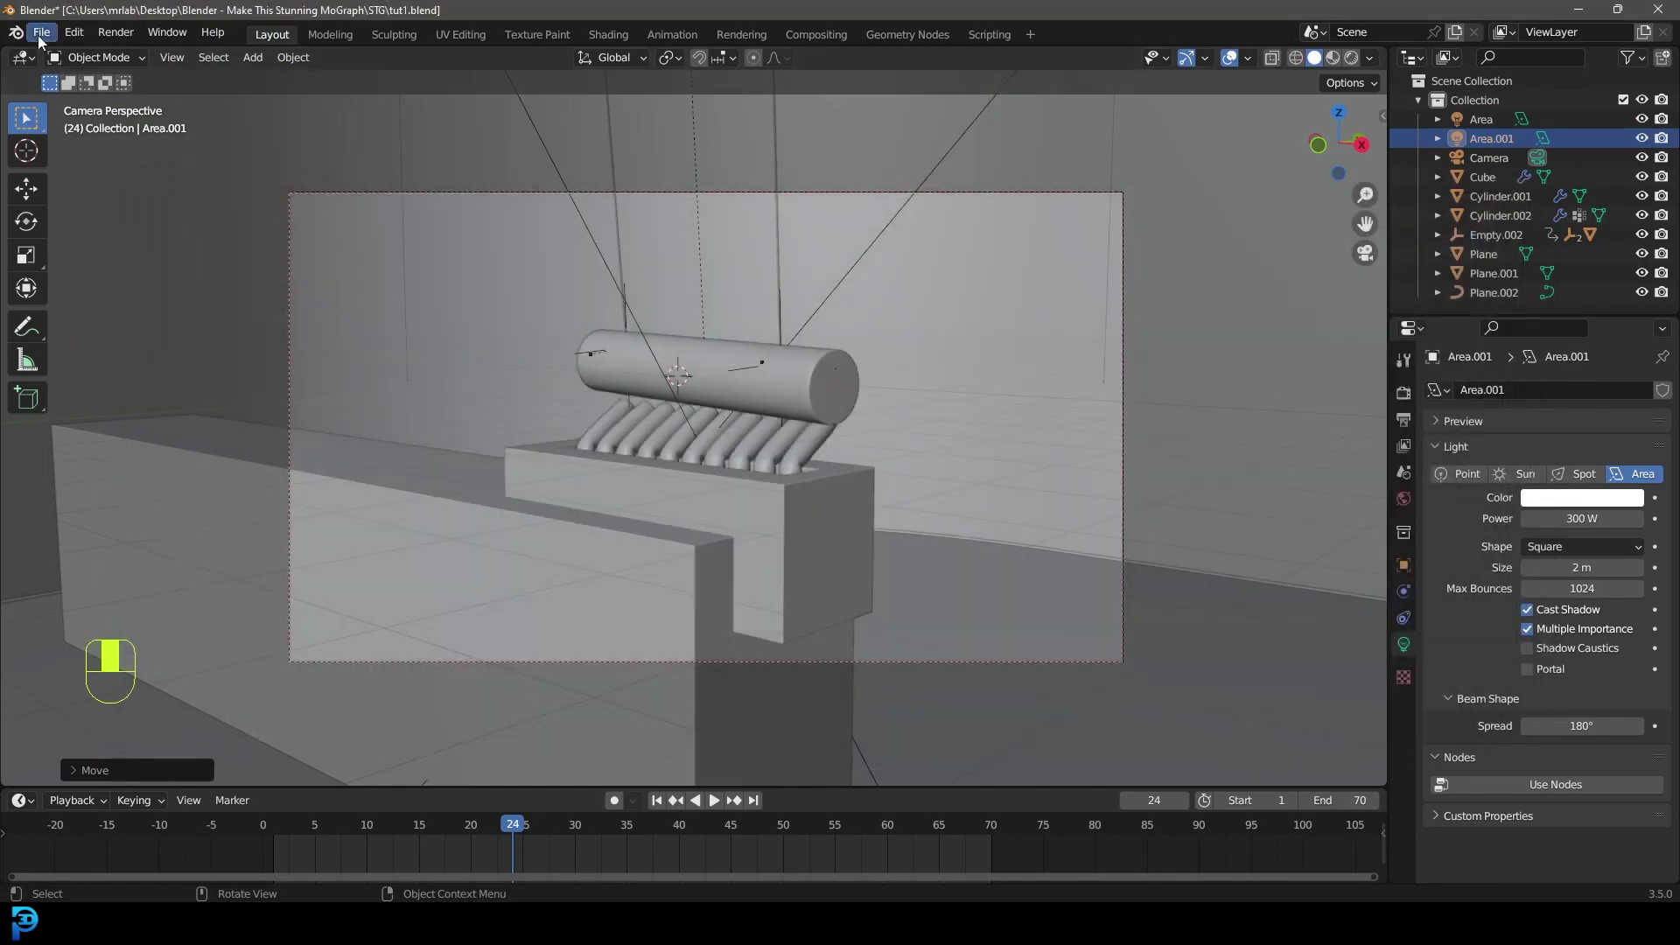
Step: Append the plywood material from plywood_2k.blend in the PBR Material Library
left_click(41, 32)
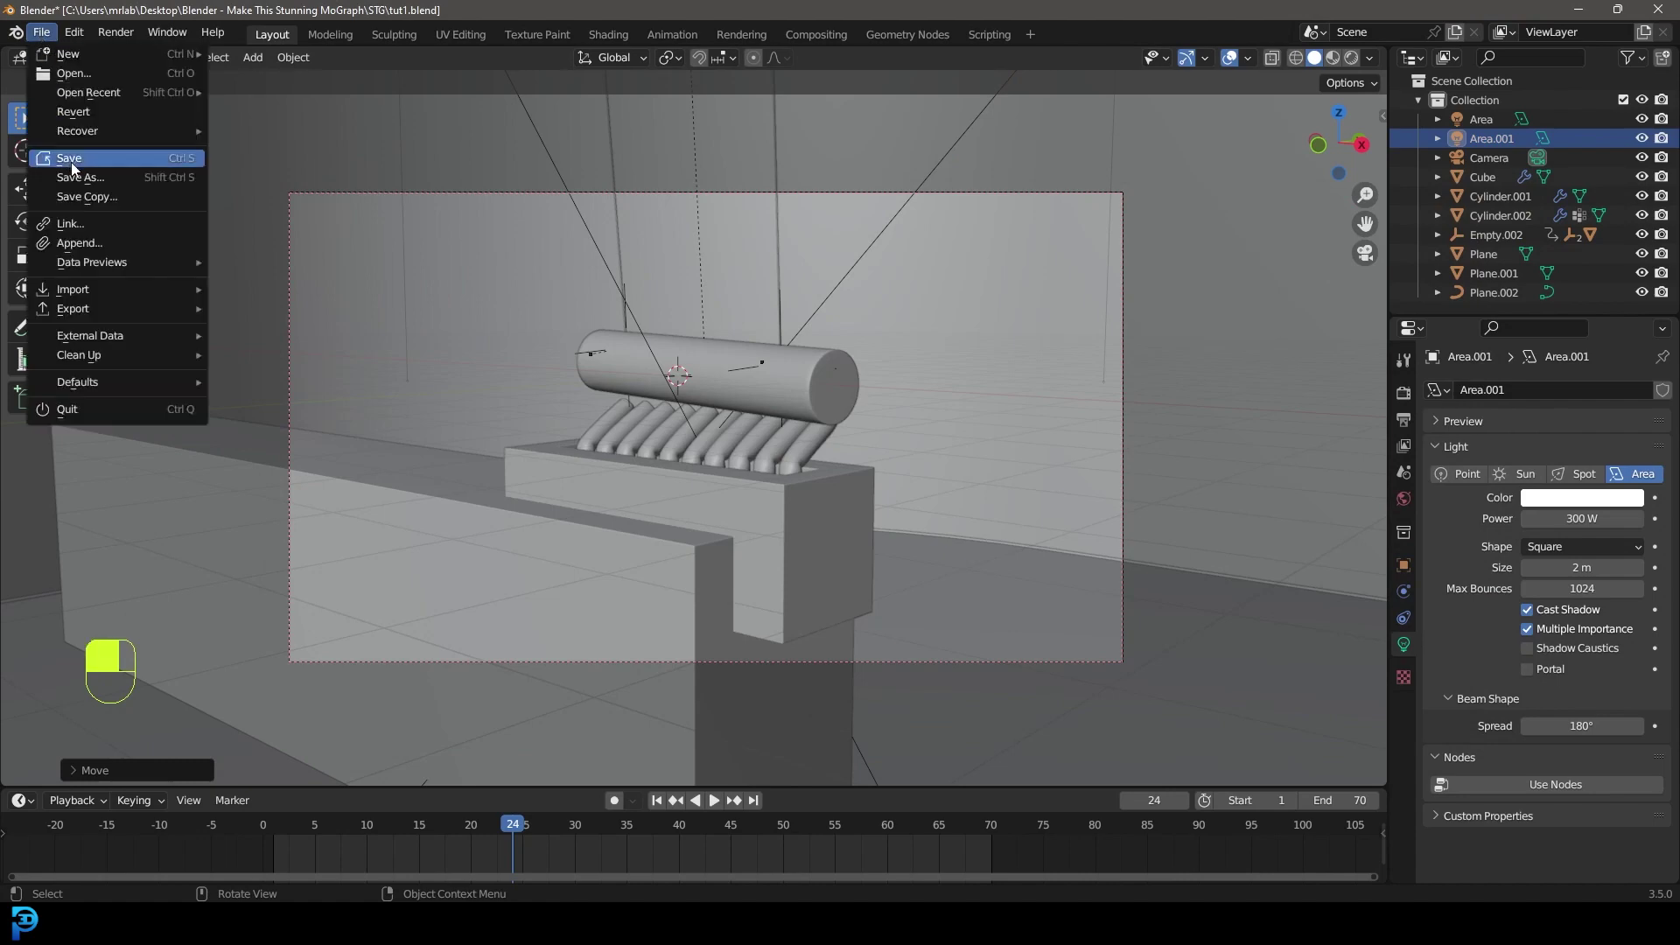
left_click(101, 239)
left_click(447, 234)
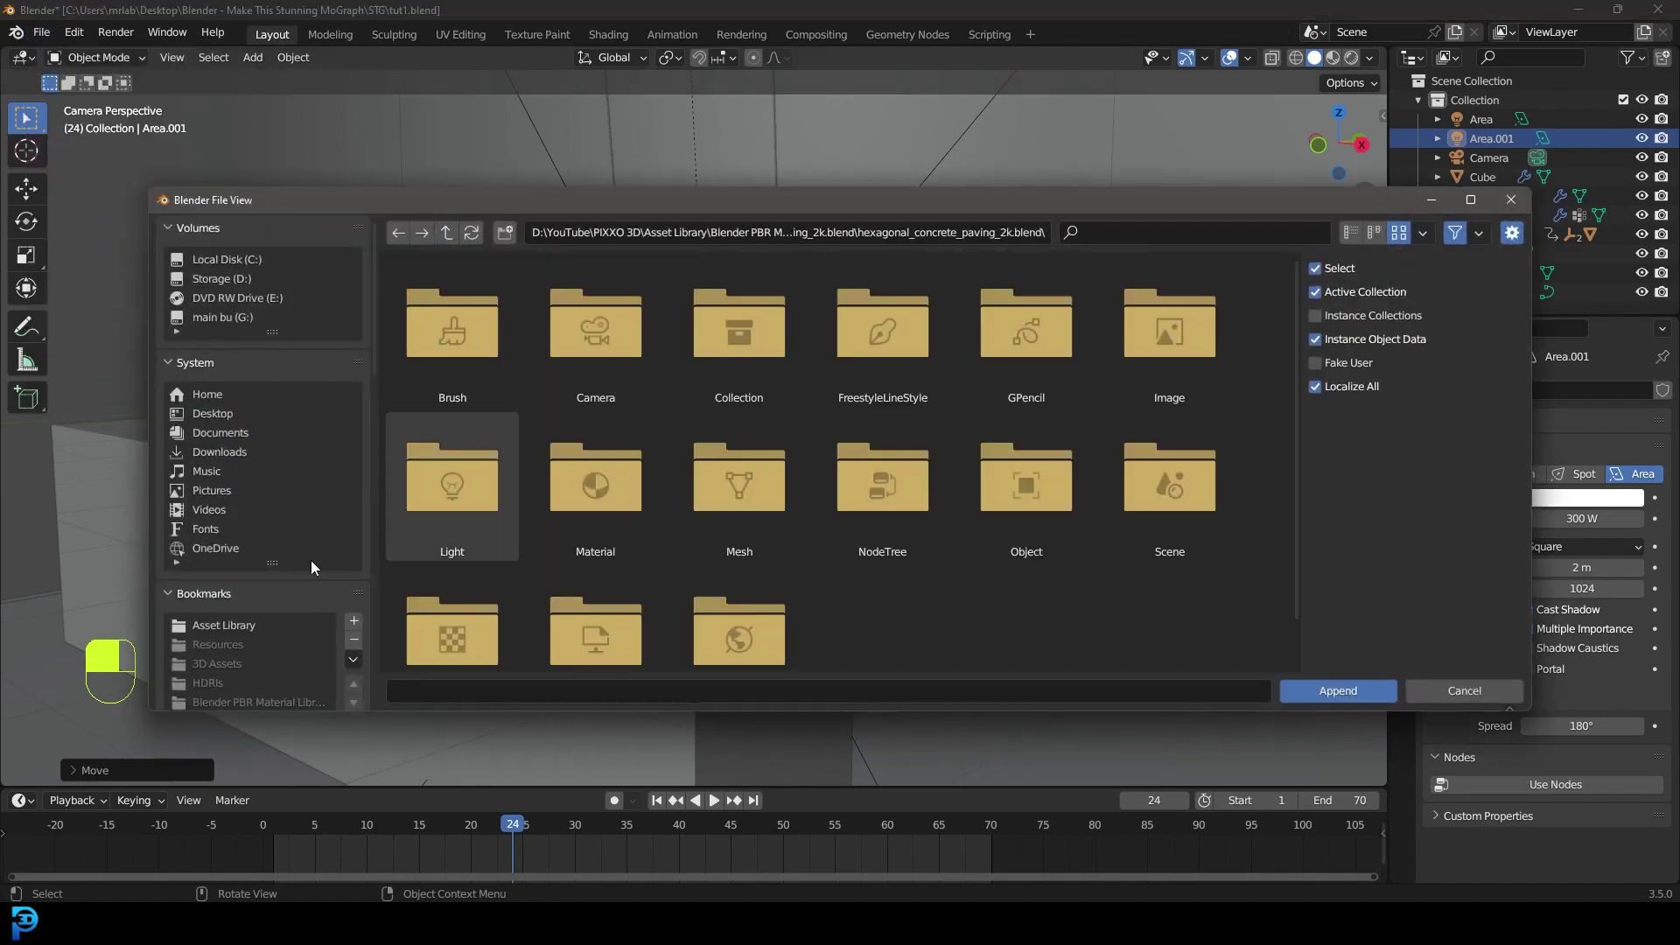
left_click(447, 235)
left_click(452, 233)
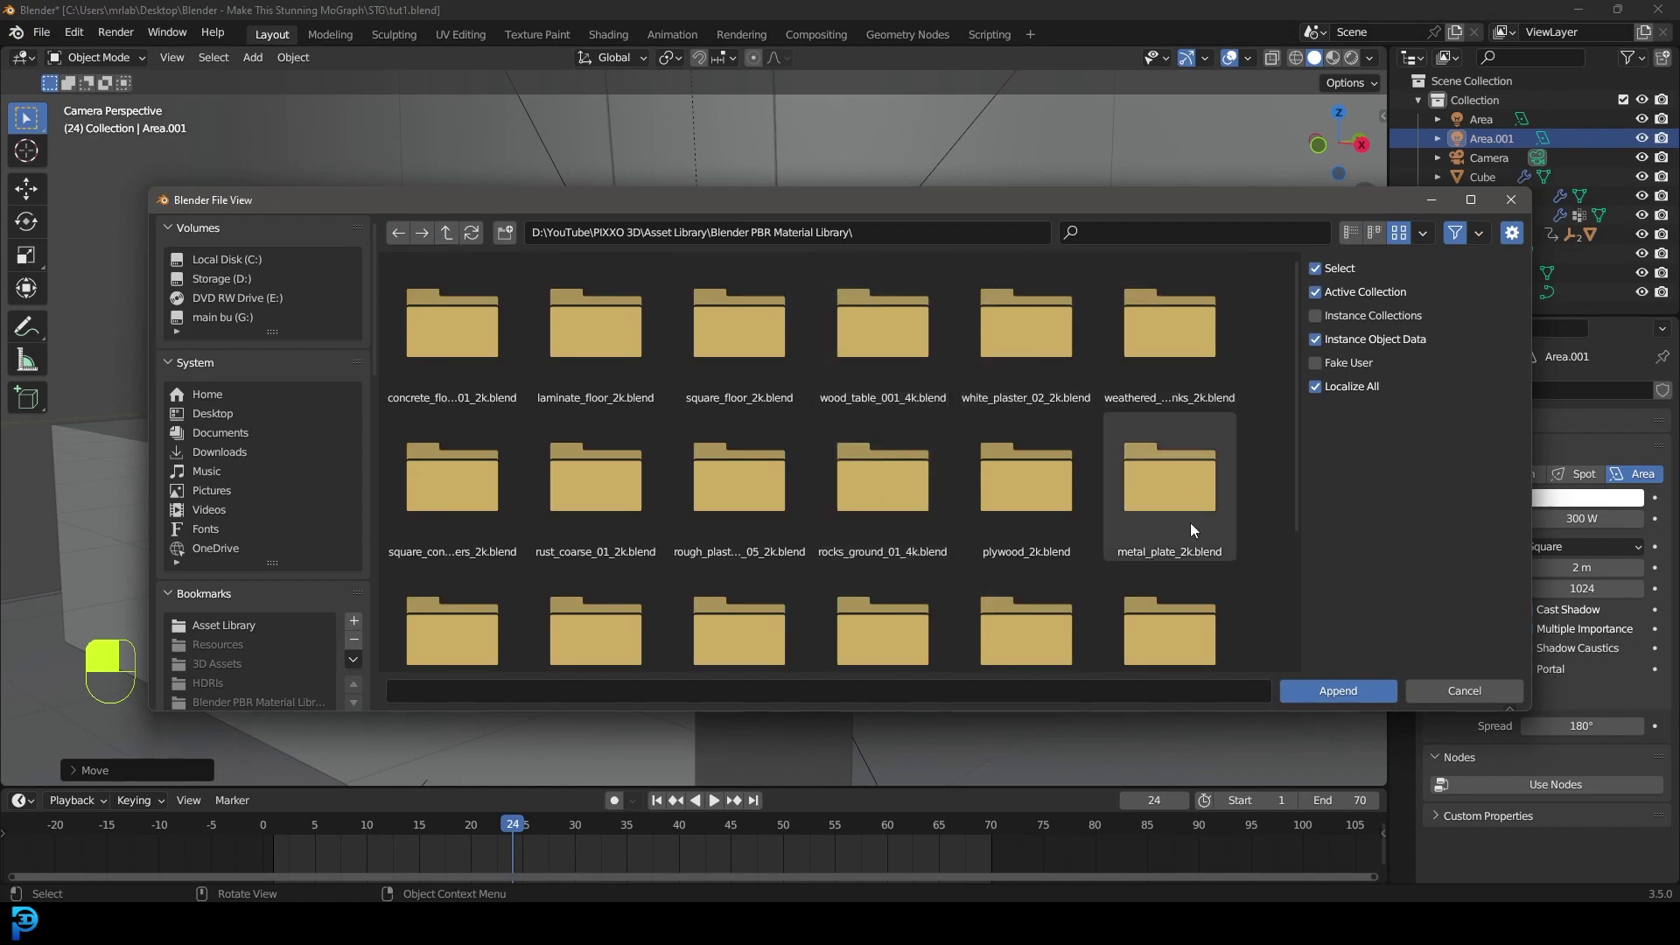
double_click(1027, 476)
double_click(595, 313)
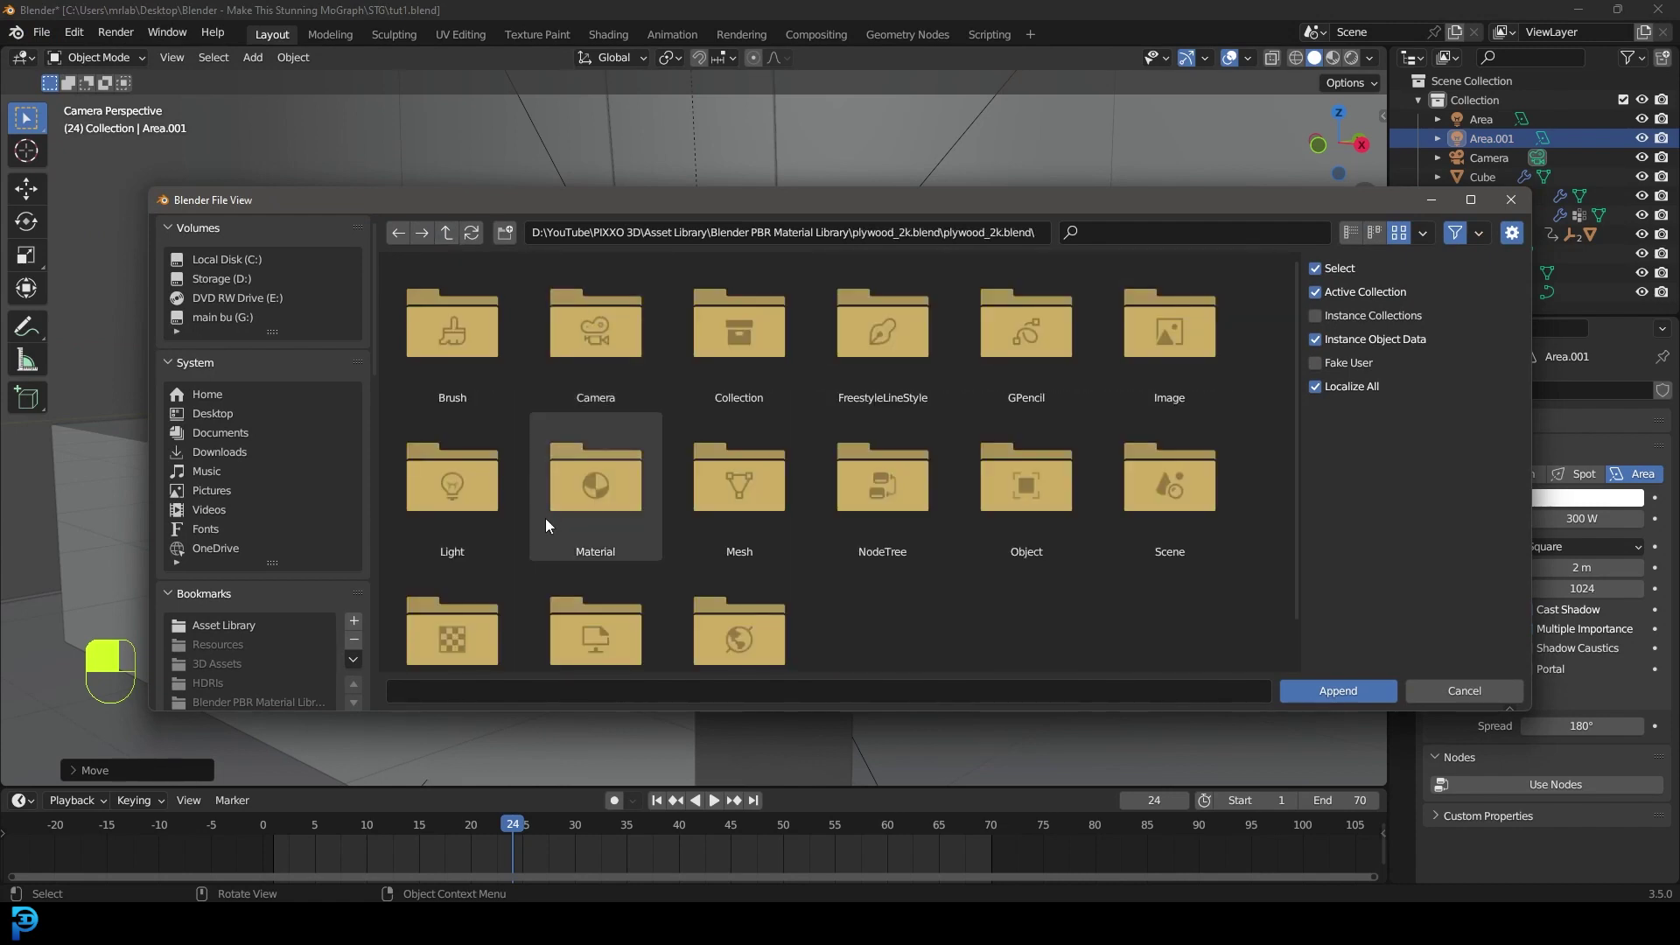
double_click(597, 491)
double_click(455, 339)
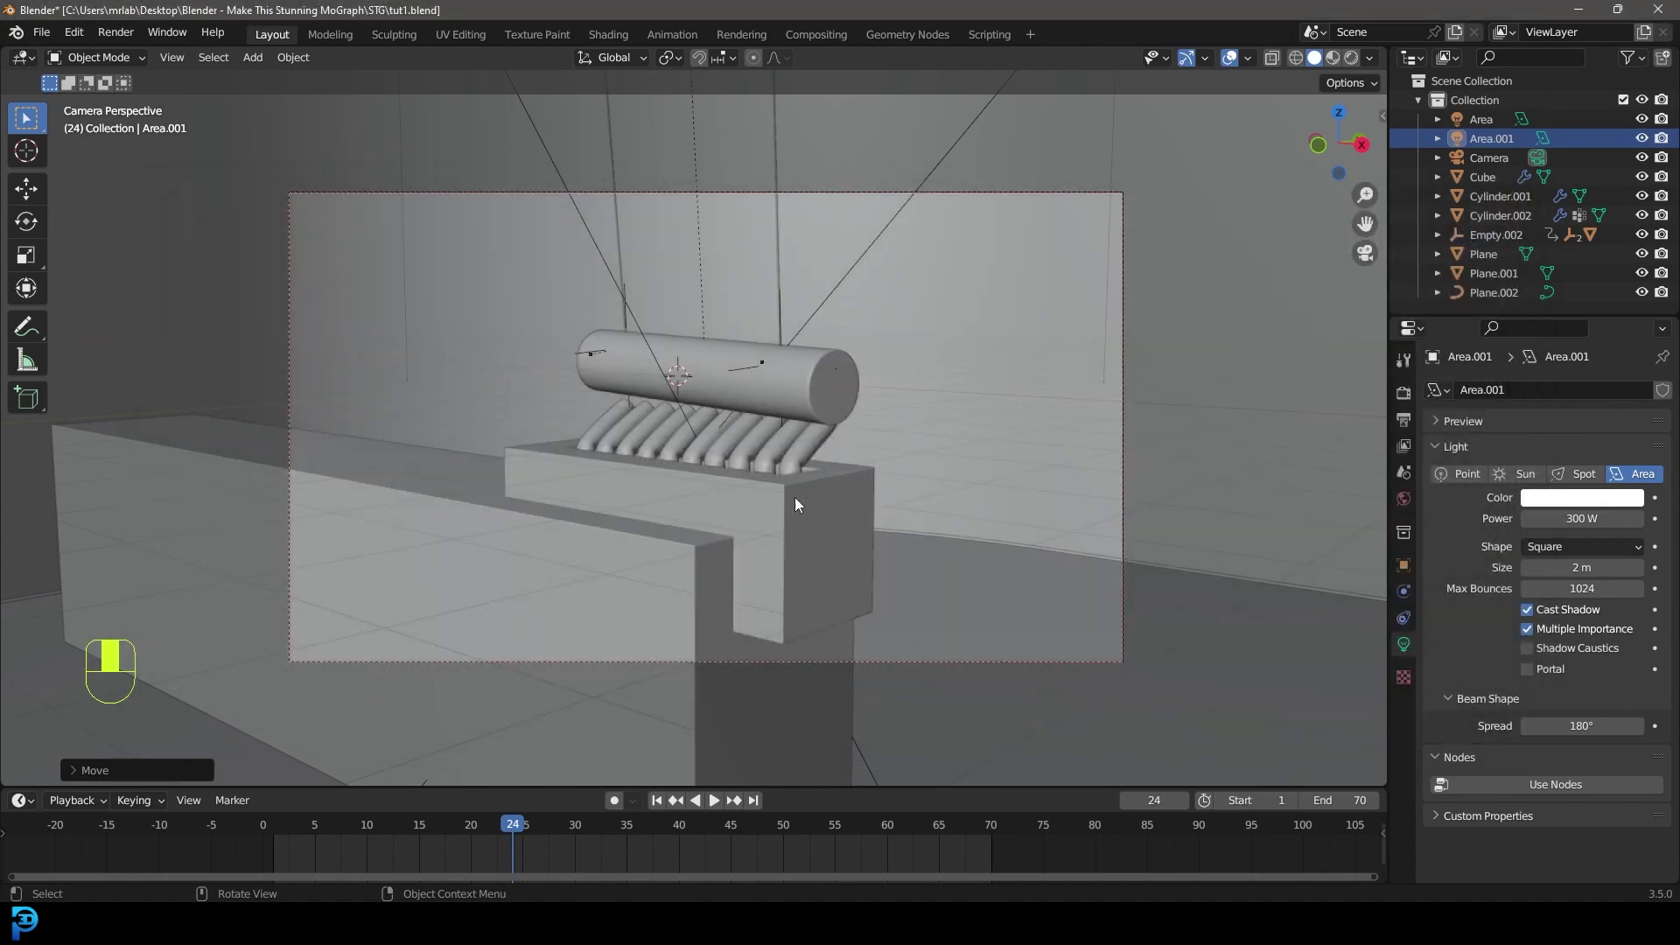
left_click(797, 499)
Step: Nudge the Cube slightly and assign it the hexagonal_concrete_paving material
middle_click_drag(800, 491, 789, 523)
key("g")
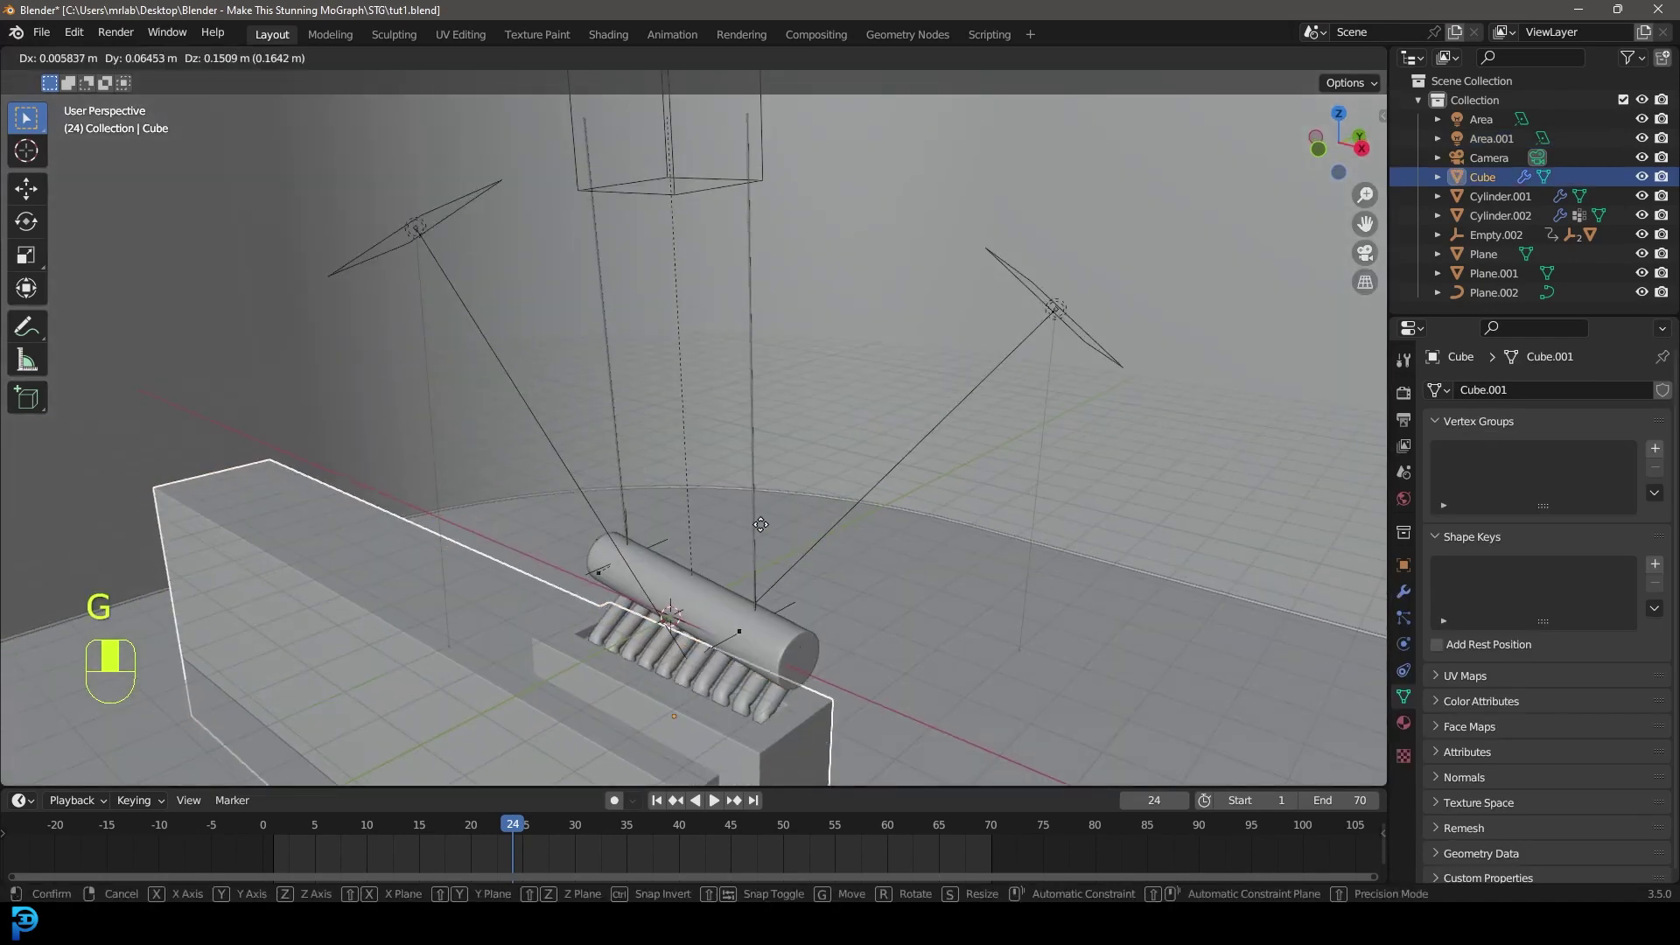
left_click(761, 525)
left_click(1403, 723)
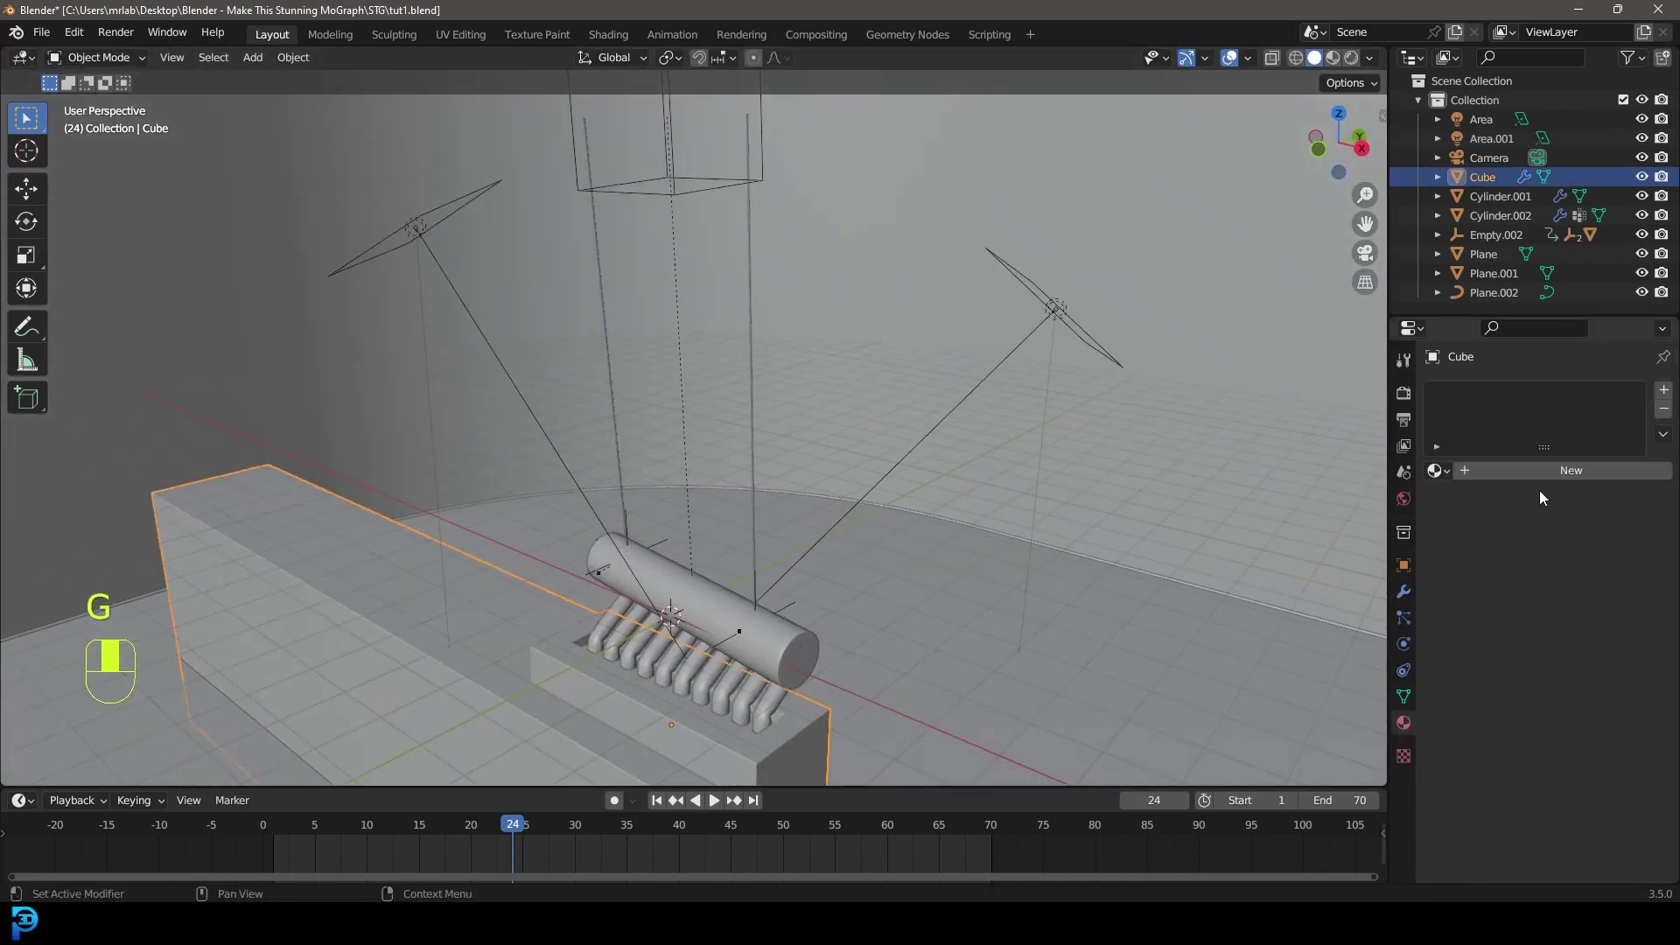
left_click(1440, 470)
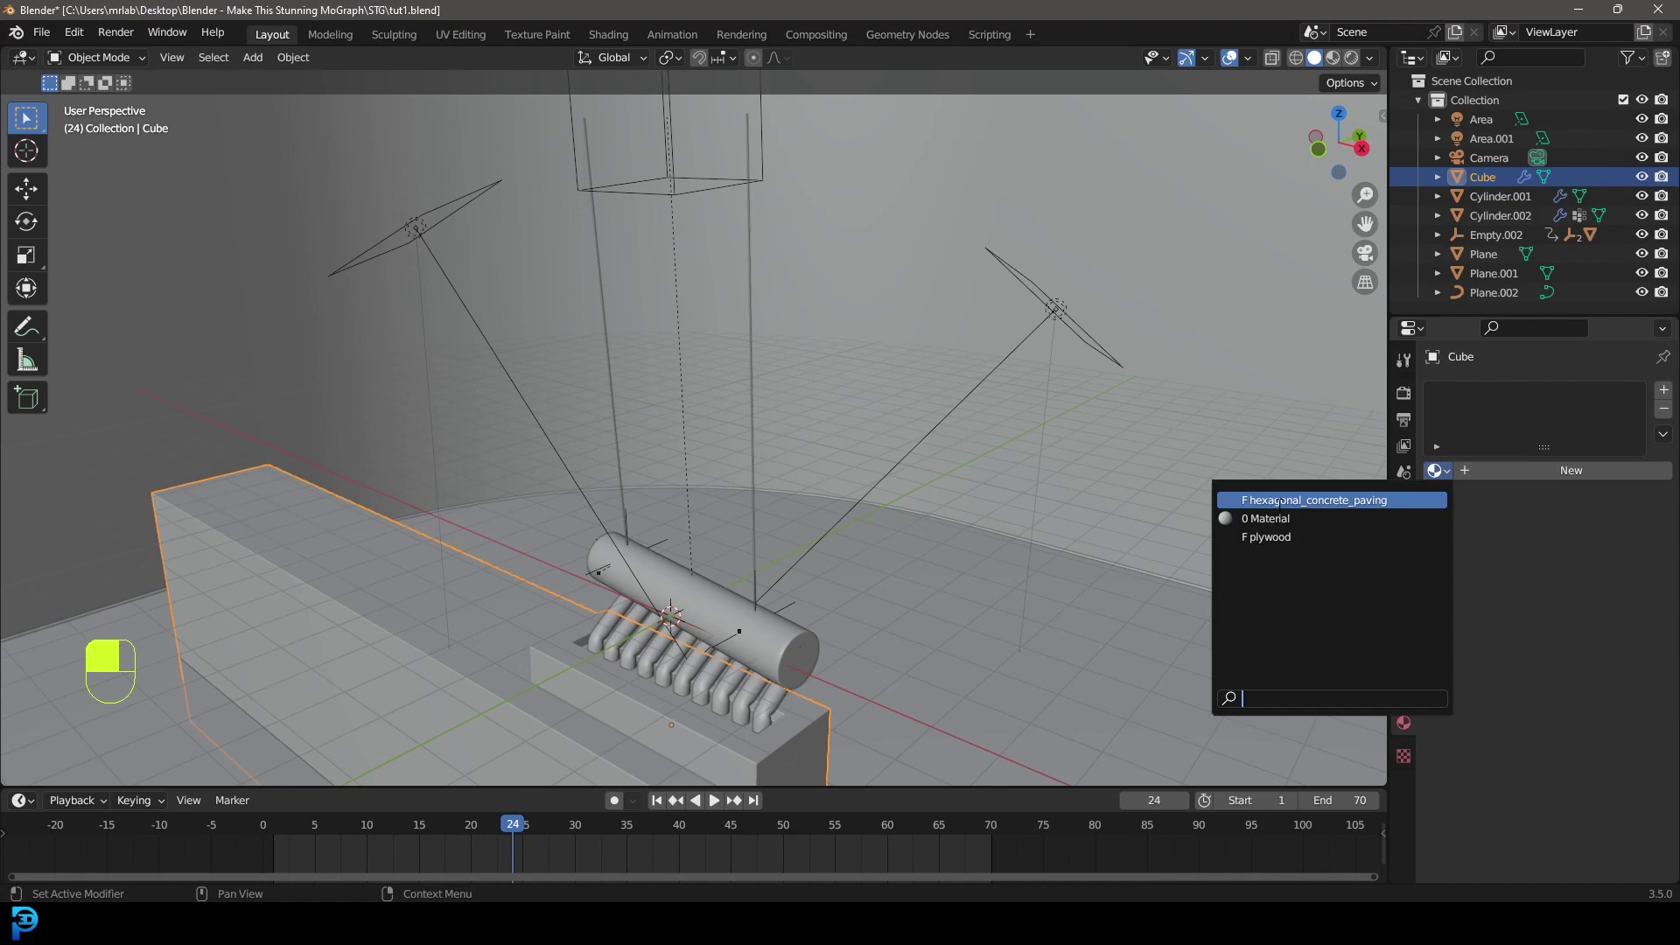
left_click(1323, 500)
Step: View the textured scene in Material Preview through the scene camera
scroll(779, 608, "down", 6)
scroll(779, 608, "up", 5)
middle_click_drag(778, 607, 809, 532)
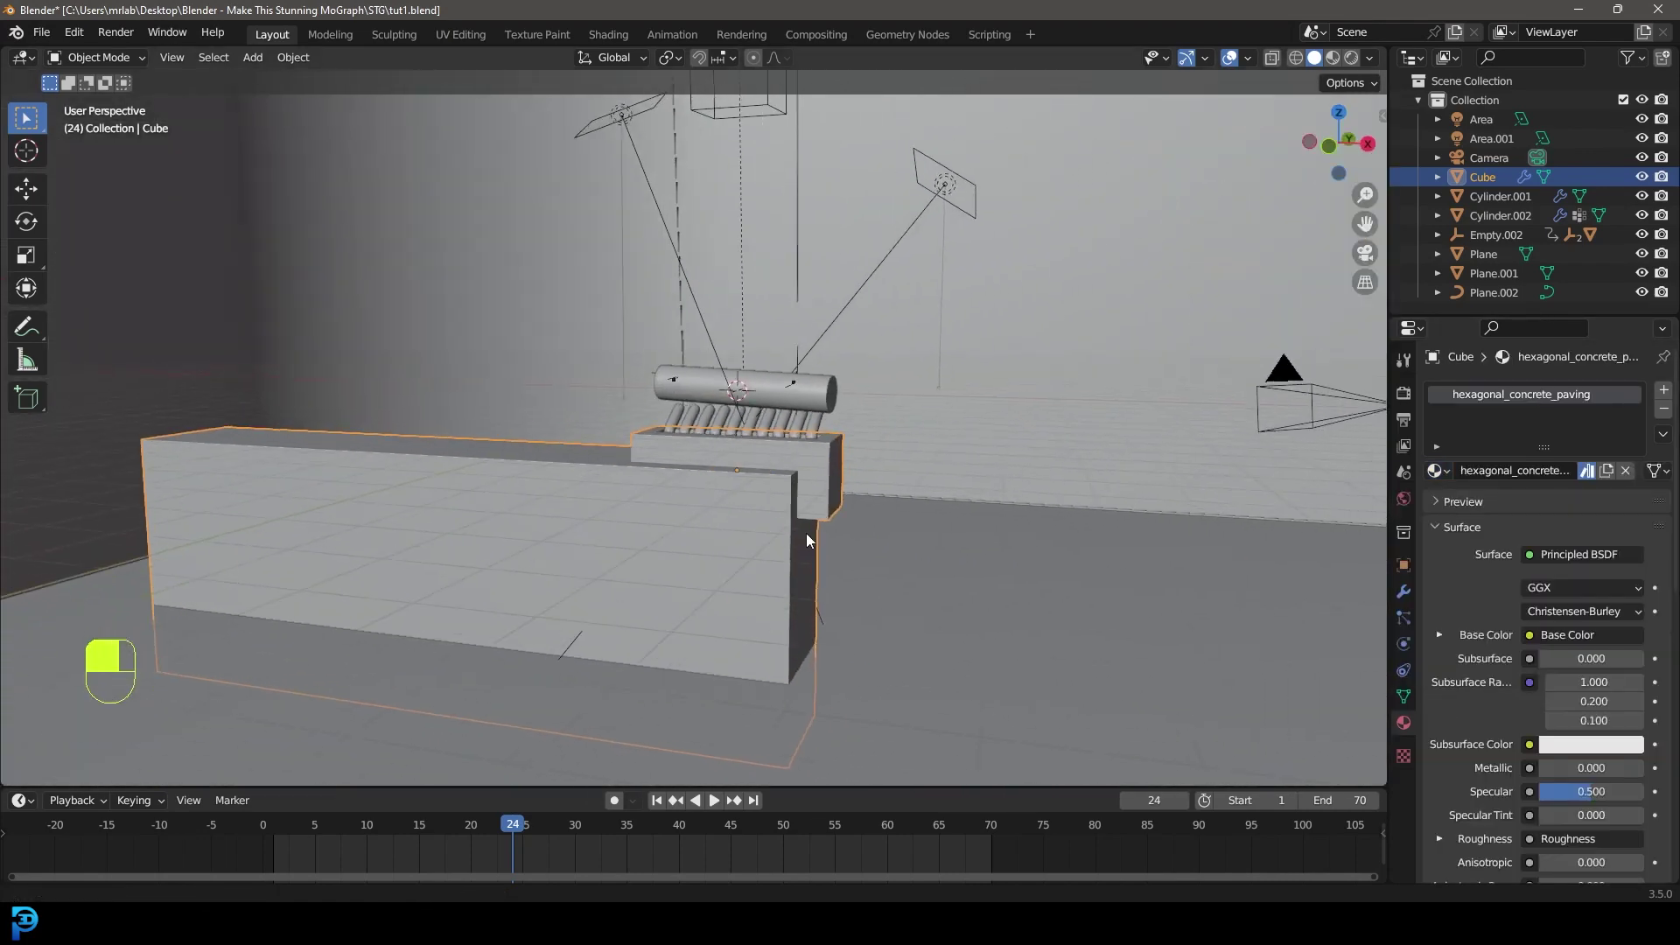
scroll(810, 516, "up", 2)
key("z")
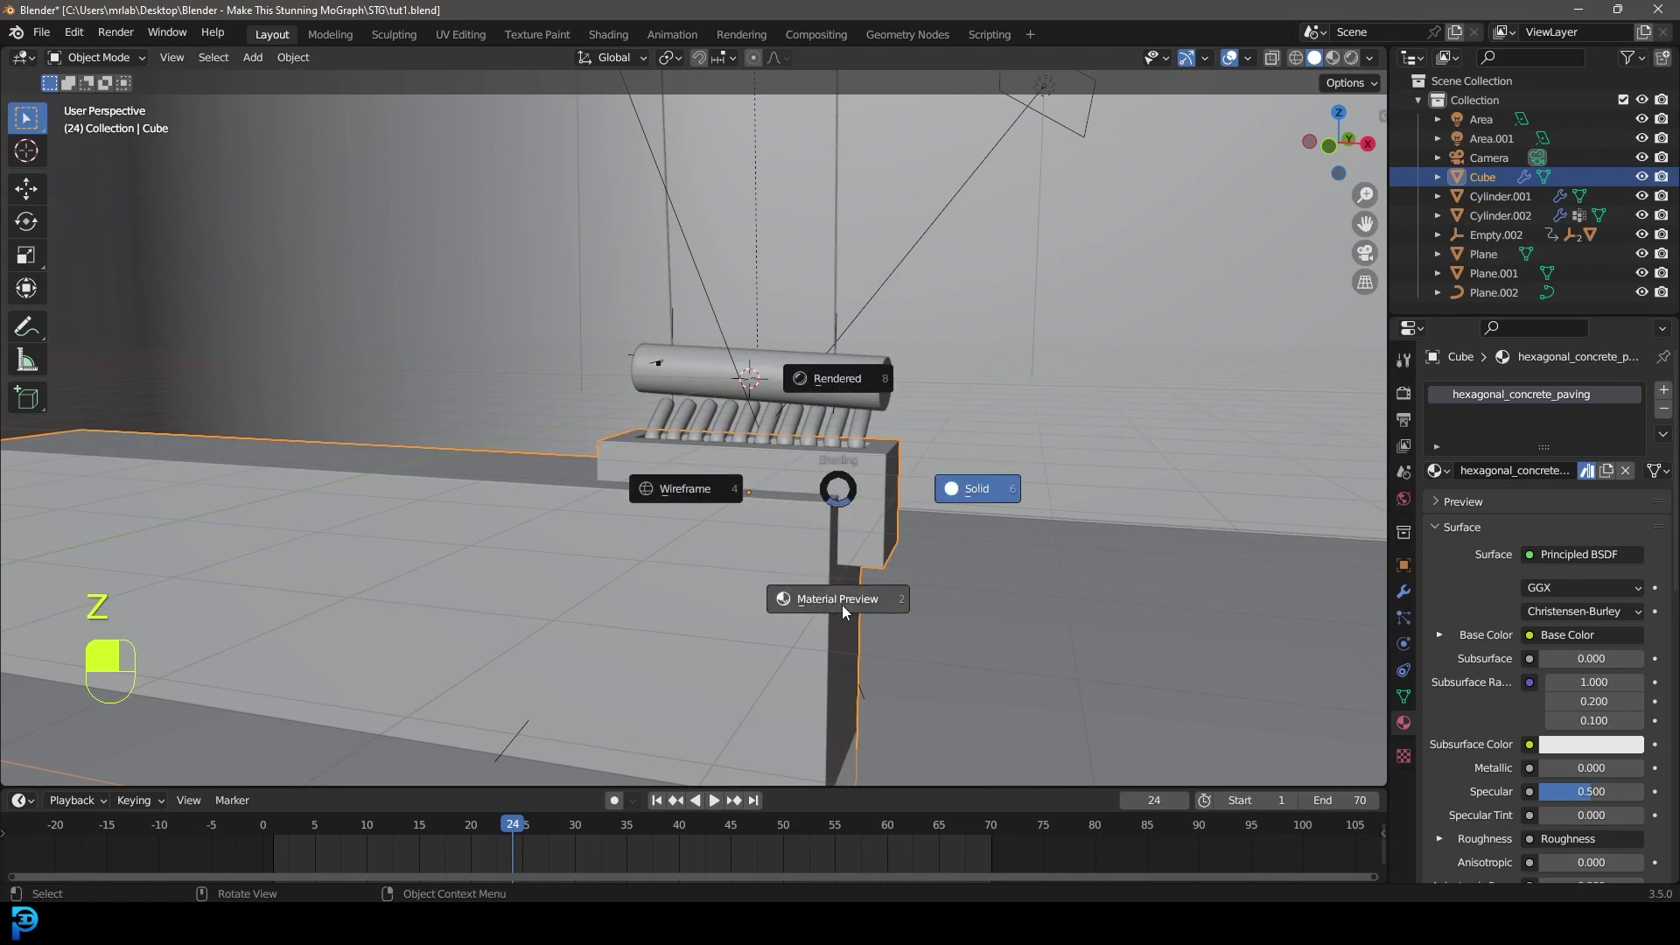
left_click(842, 602)
key("KP_0")
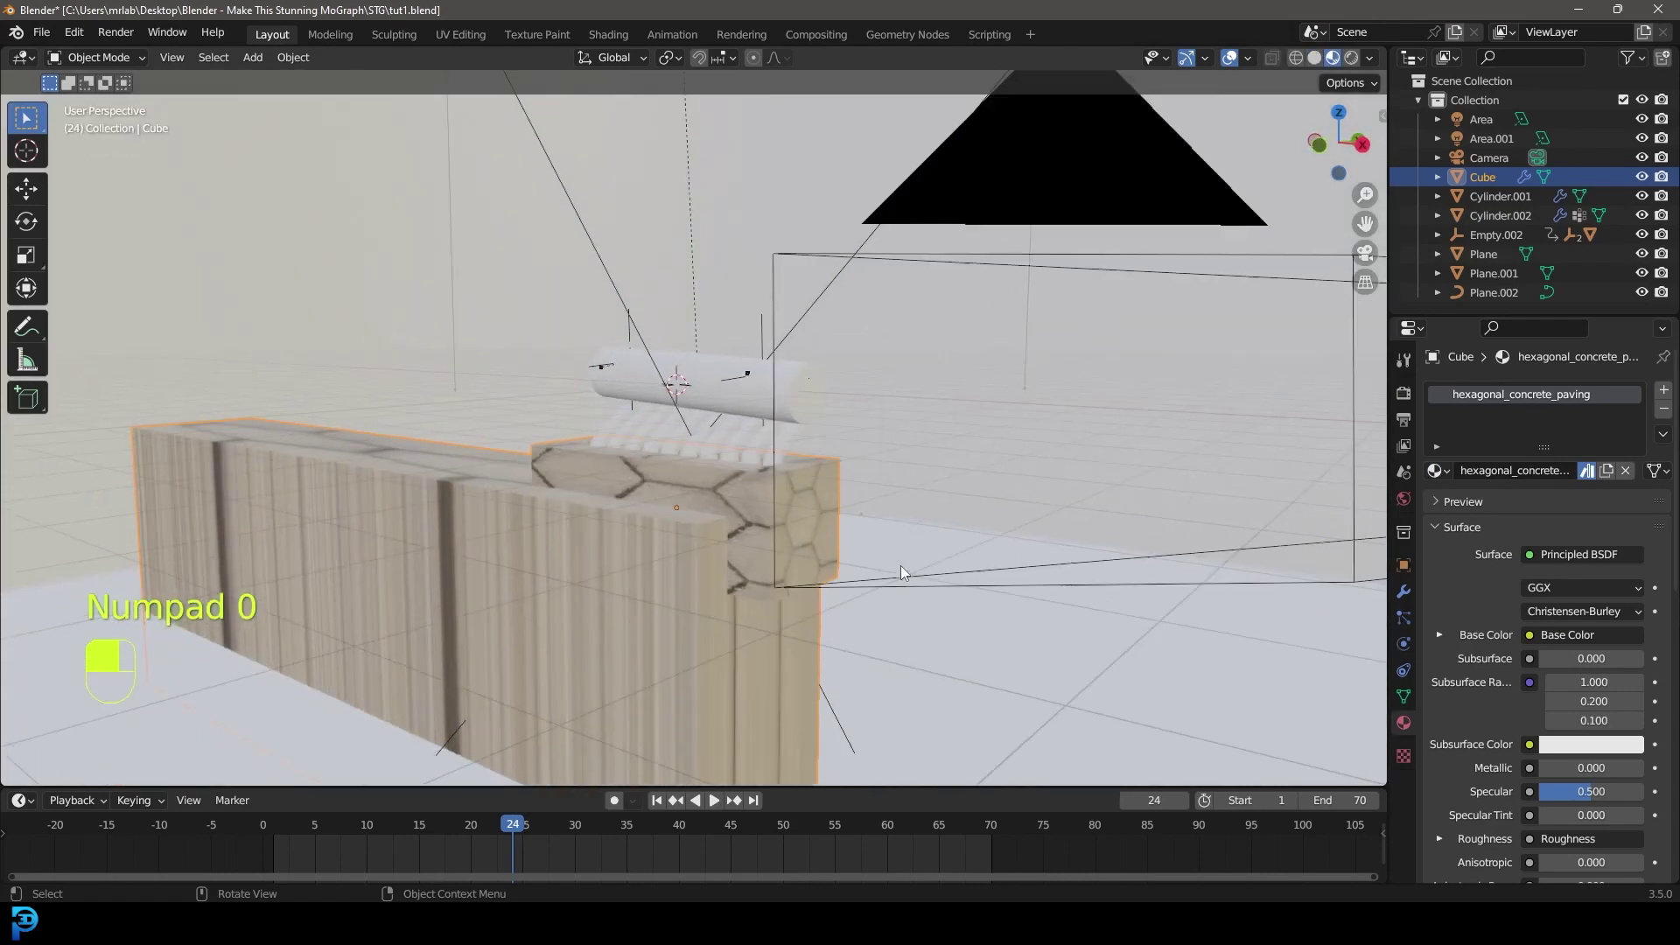
mouse_move(681, 529)
middle_mouse_down("shift")
mouse_move(708, 460)
mouse_move(692, 411)
middle_mouse_up("shift")
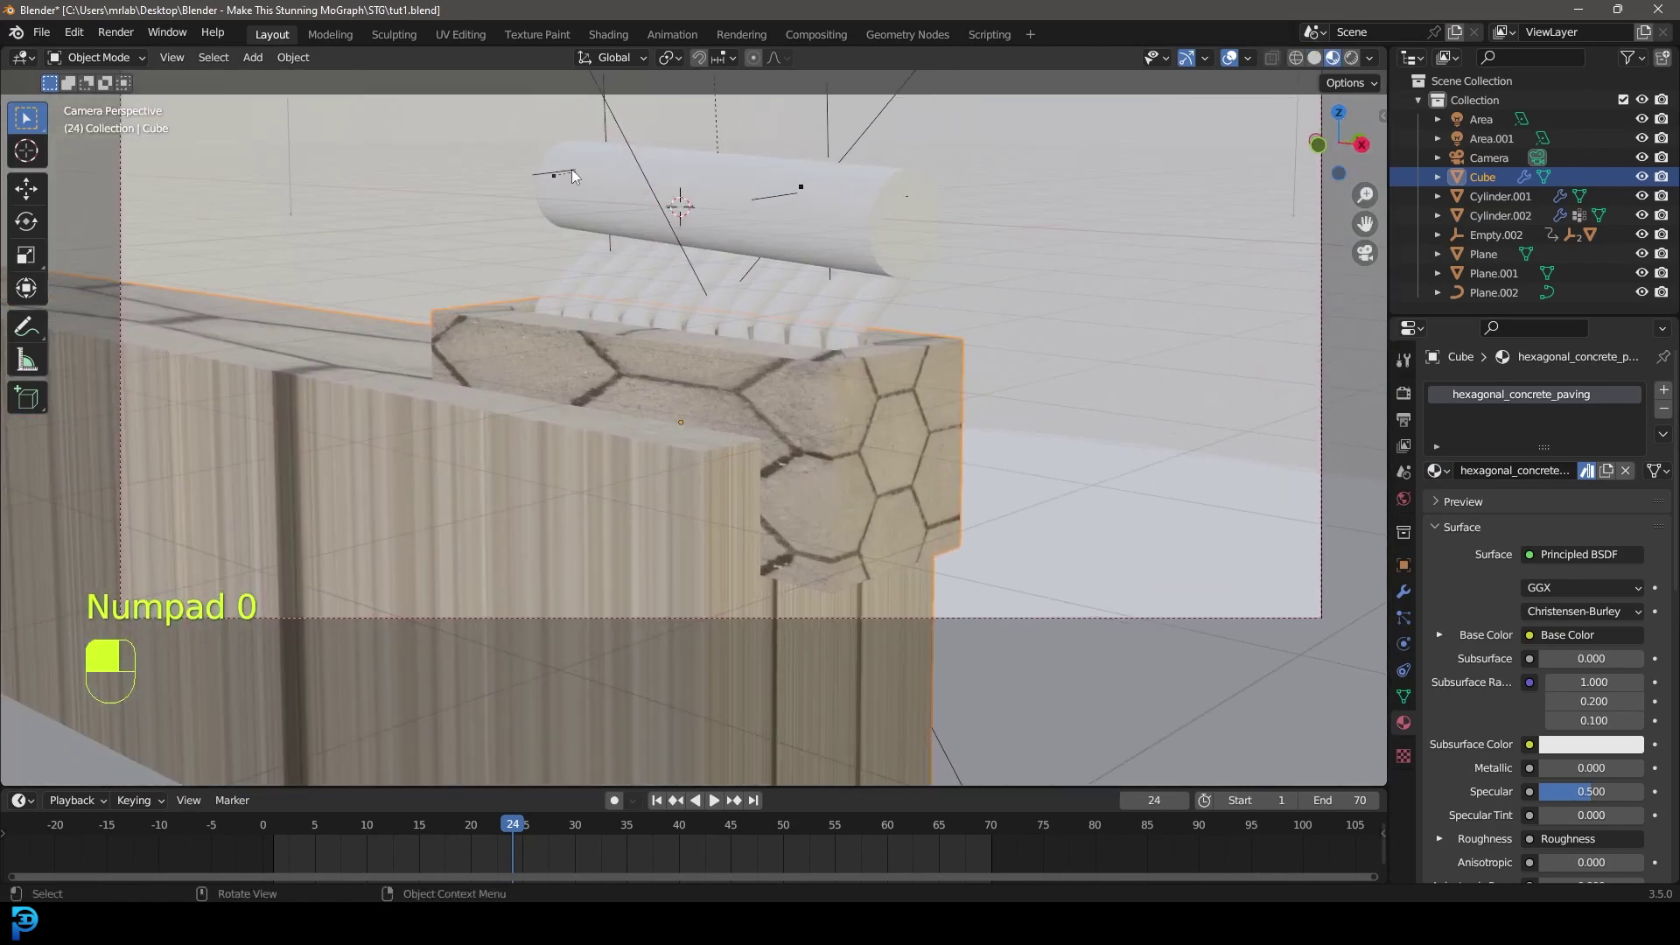
Step: In the Shading workspace, set the Base Color, Roughness and Normal image textures to Box projection
left_click(610, 35)
middle_click_drag(709, 347, 751, 324)
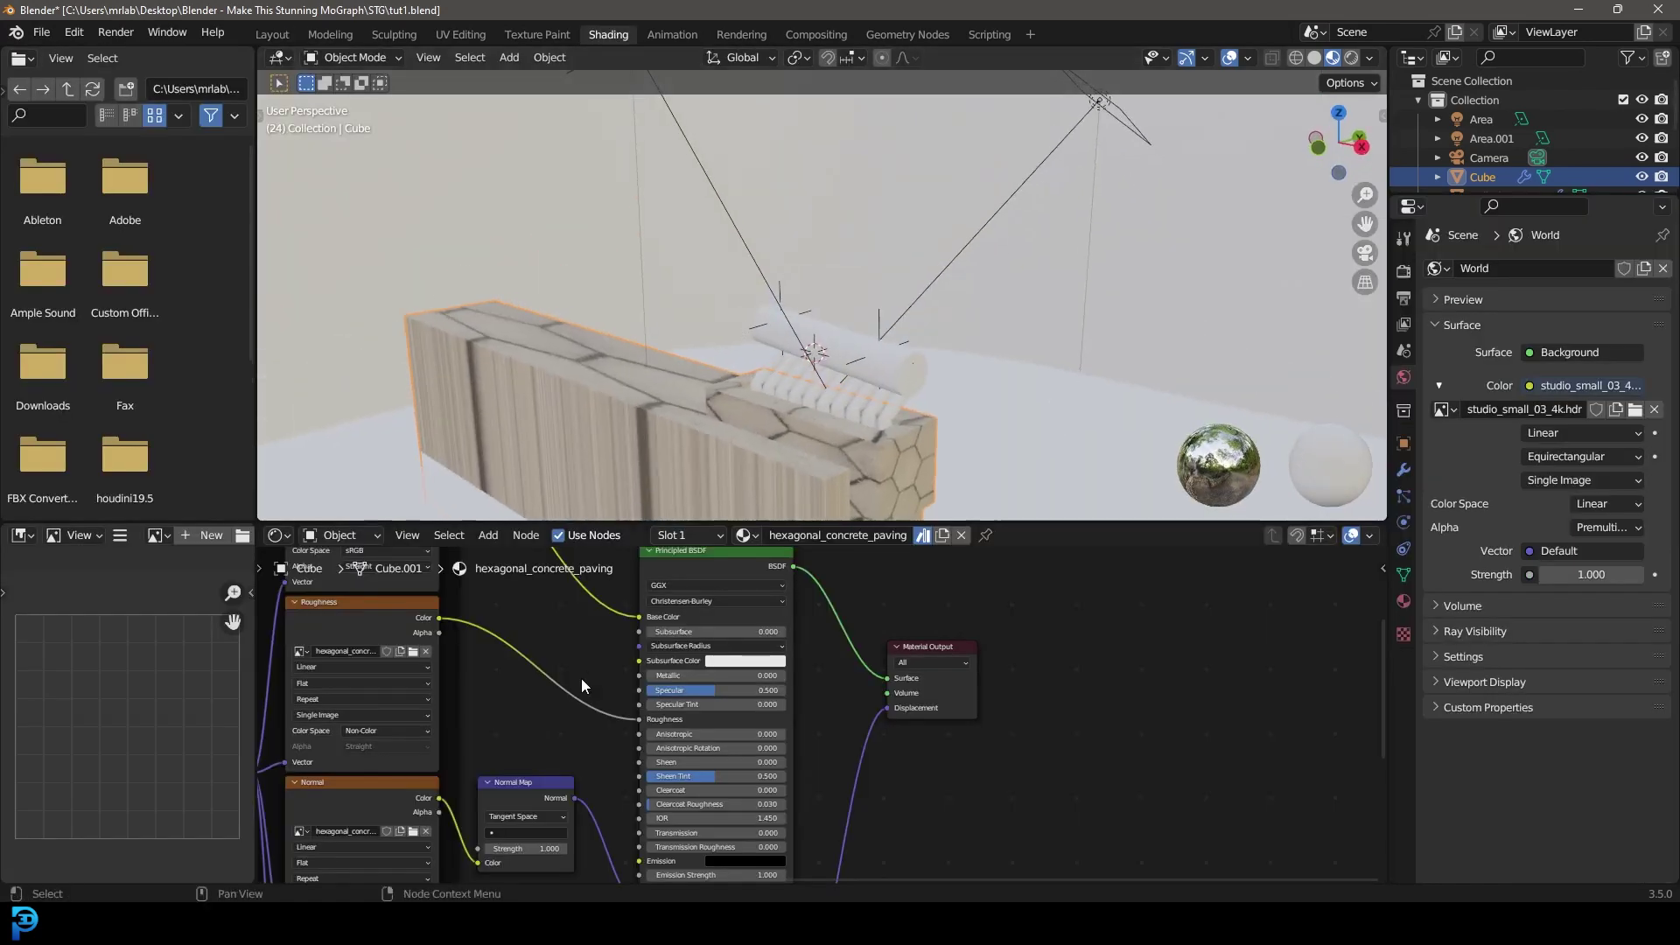
left_click_drag(629, 522, 629, 275)
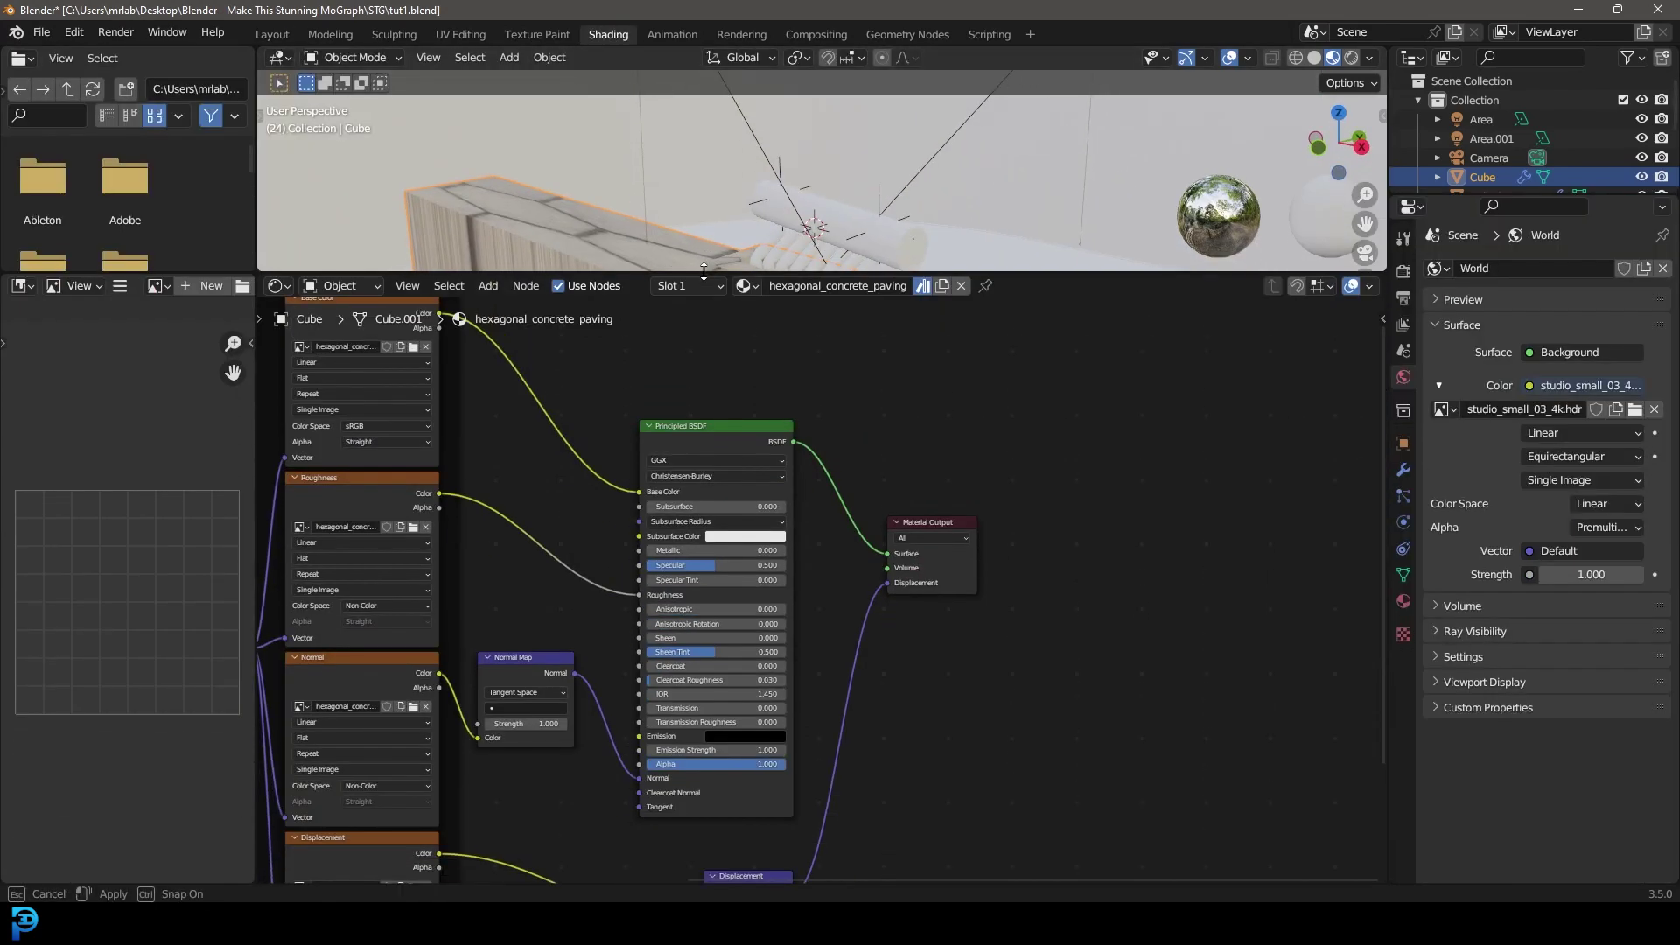
middle_click_drag(451, 367, 836, 530)
scroll(852, 537, "up", 4)
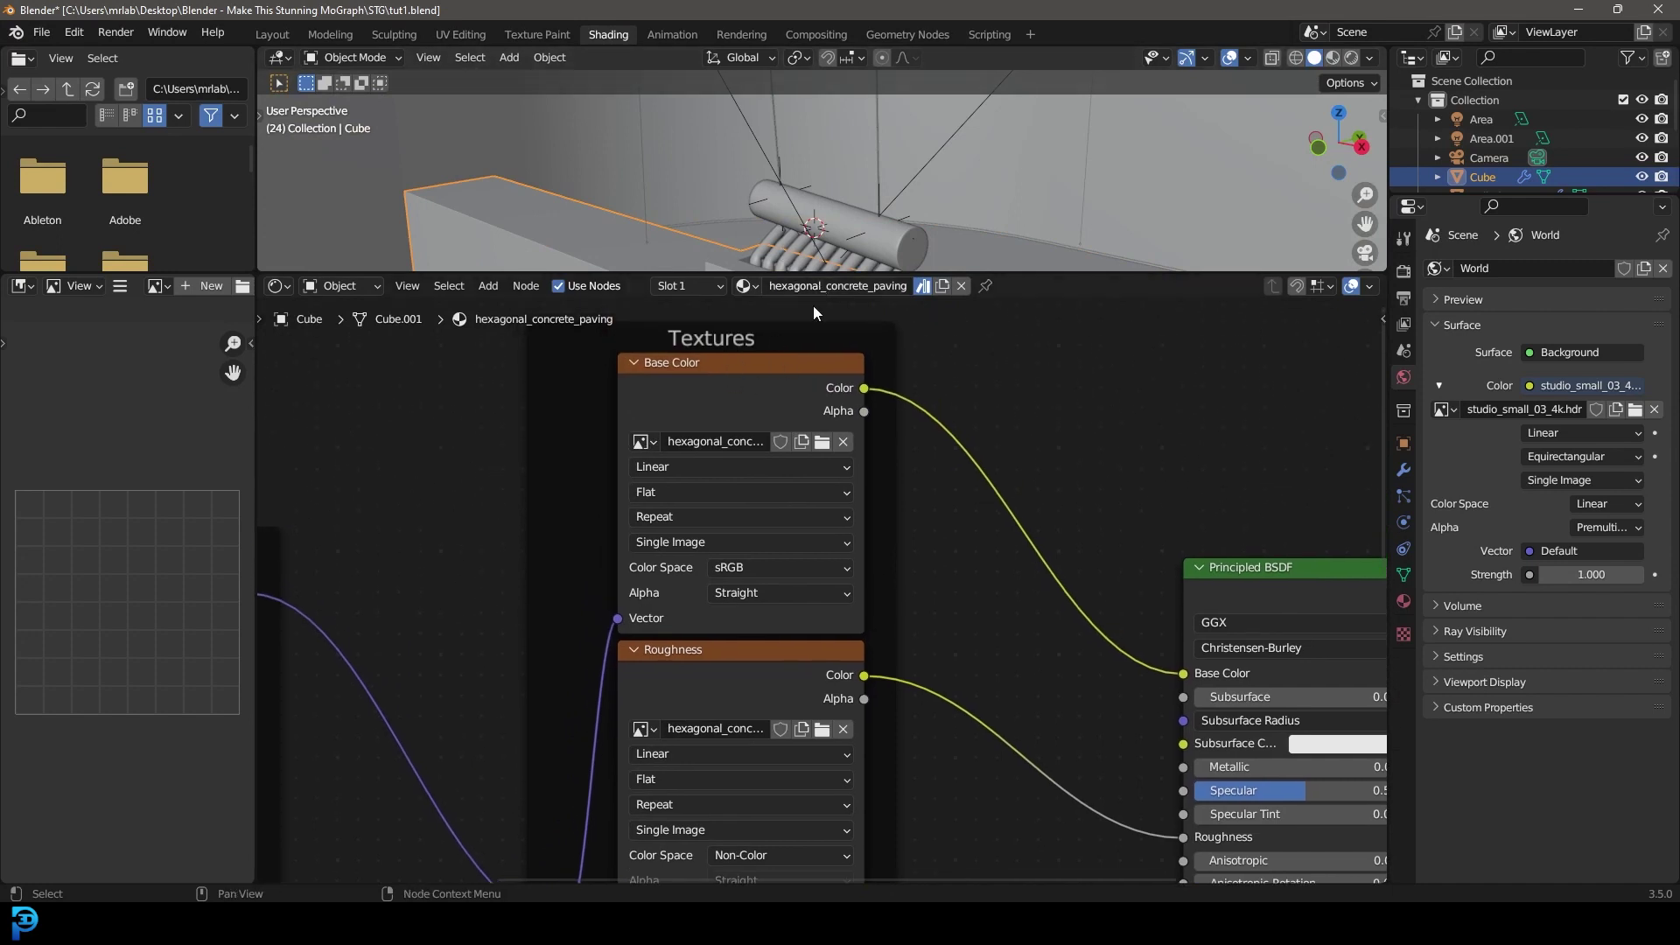
left_click(670, 493)
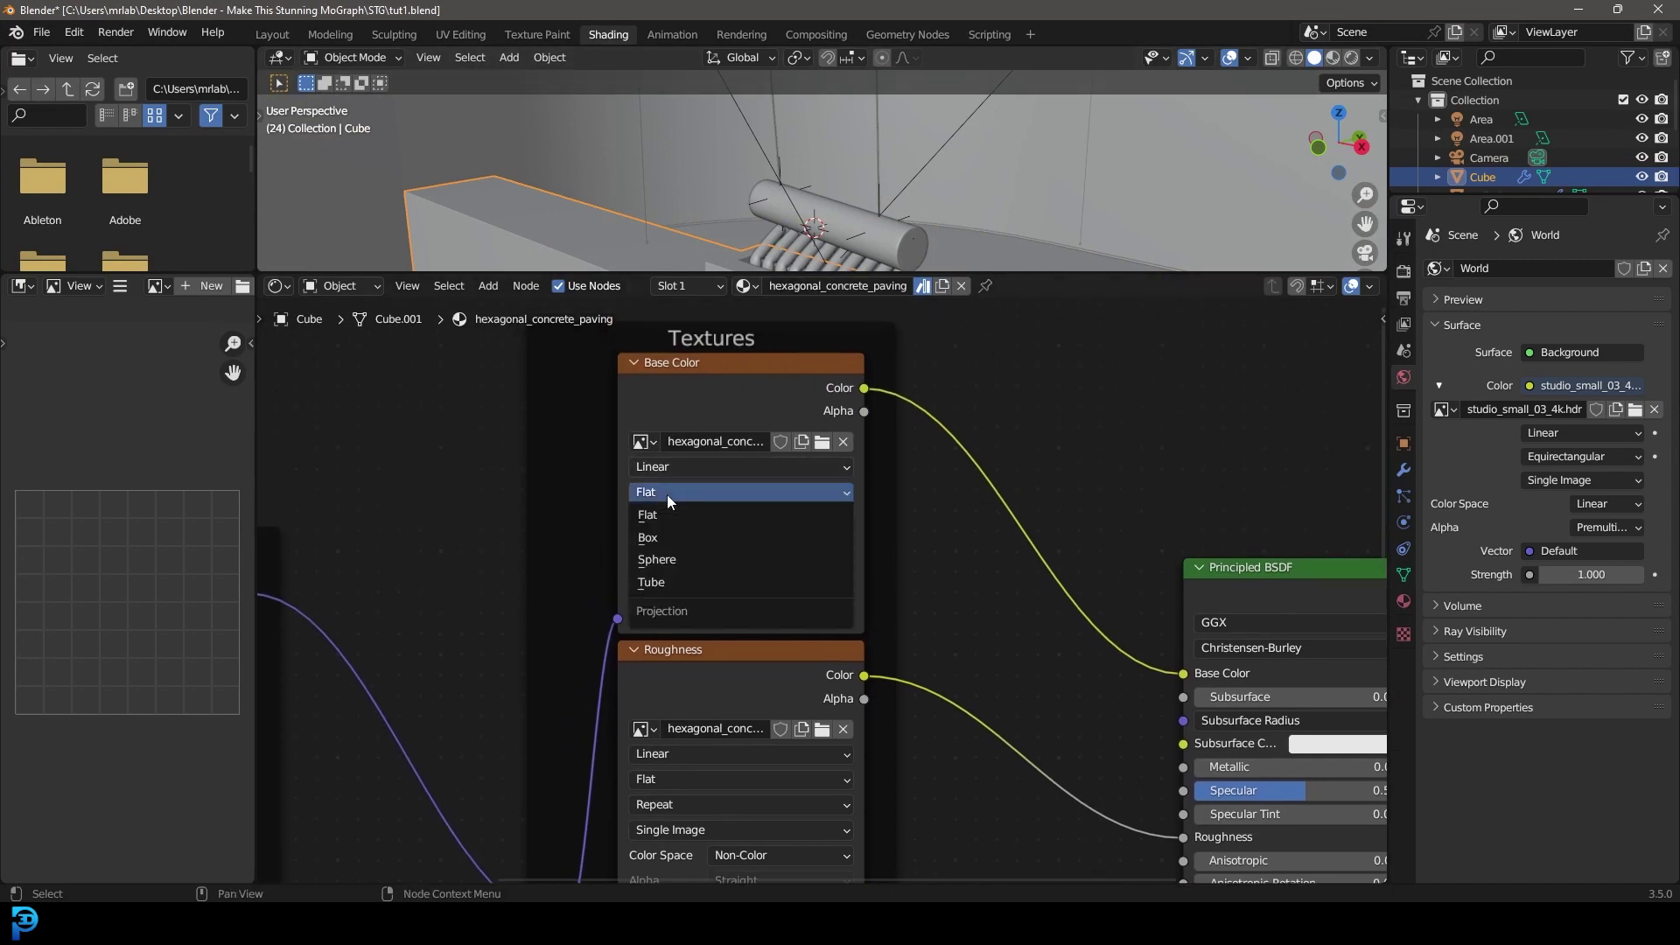
left_click(660, 534)
scroll(652, 635, "down", 5, "shift")
left_click(655, 606)
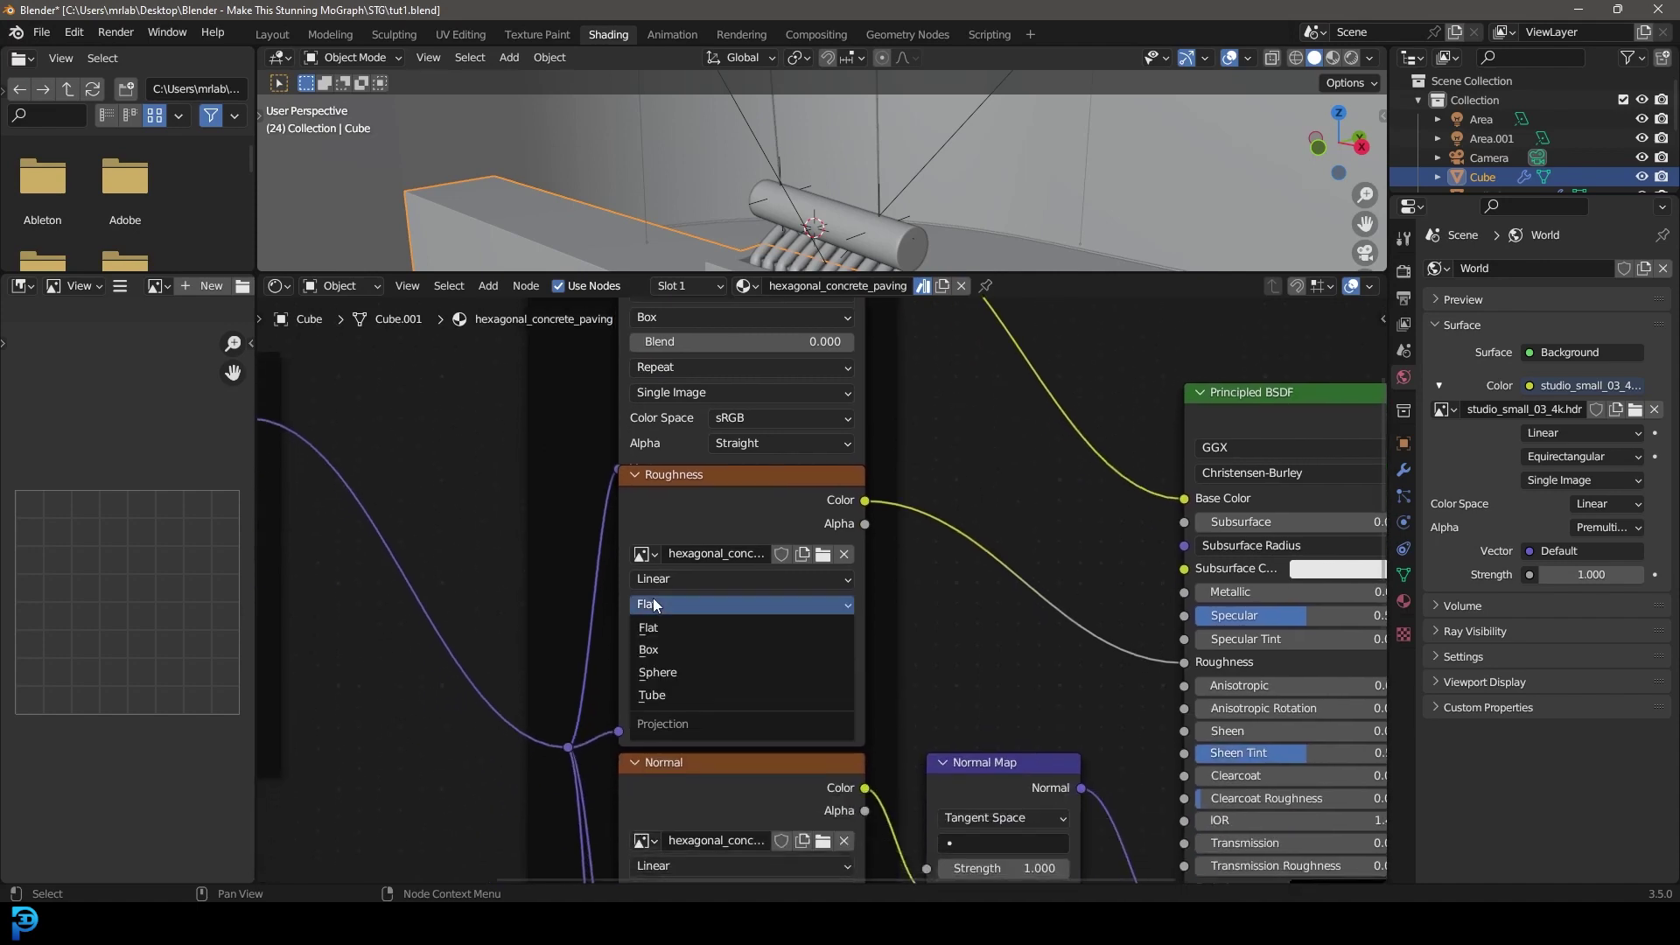
left_click(658, 625)
scroll(658, 635, "down", 7, "shift")
left_click(660, 639)
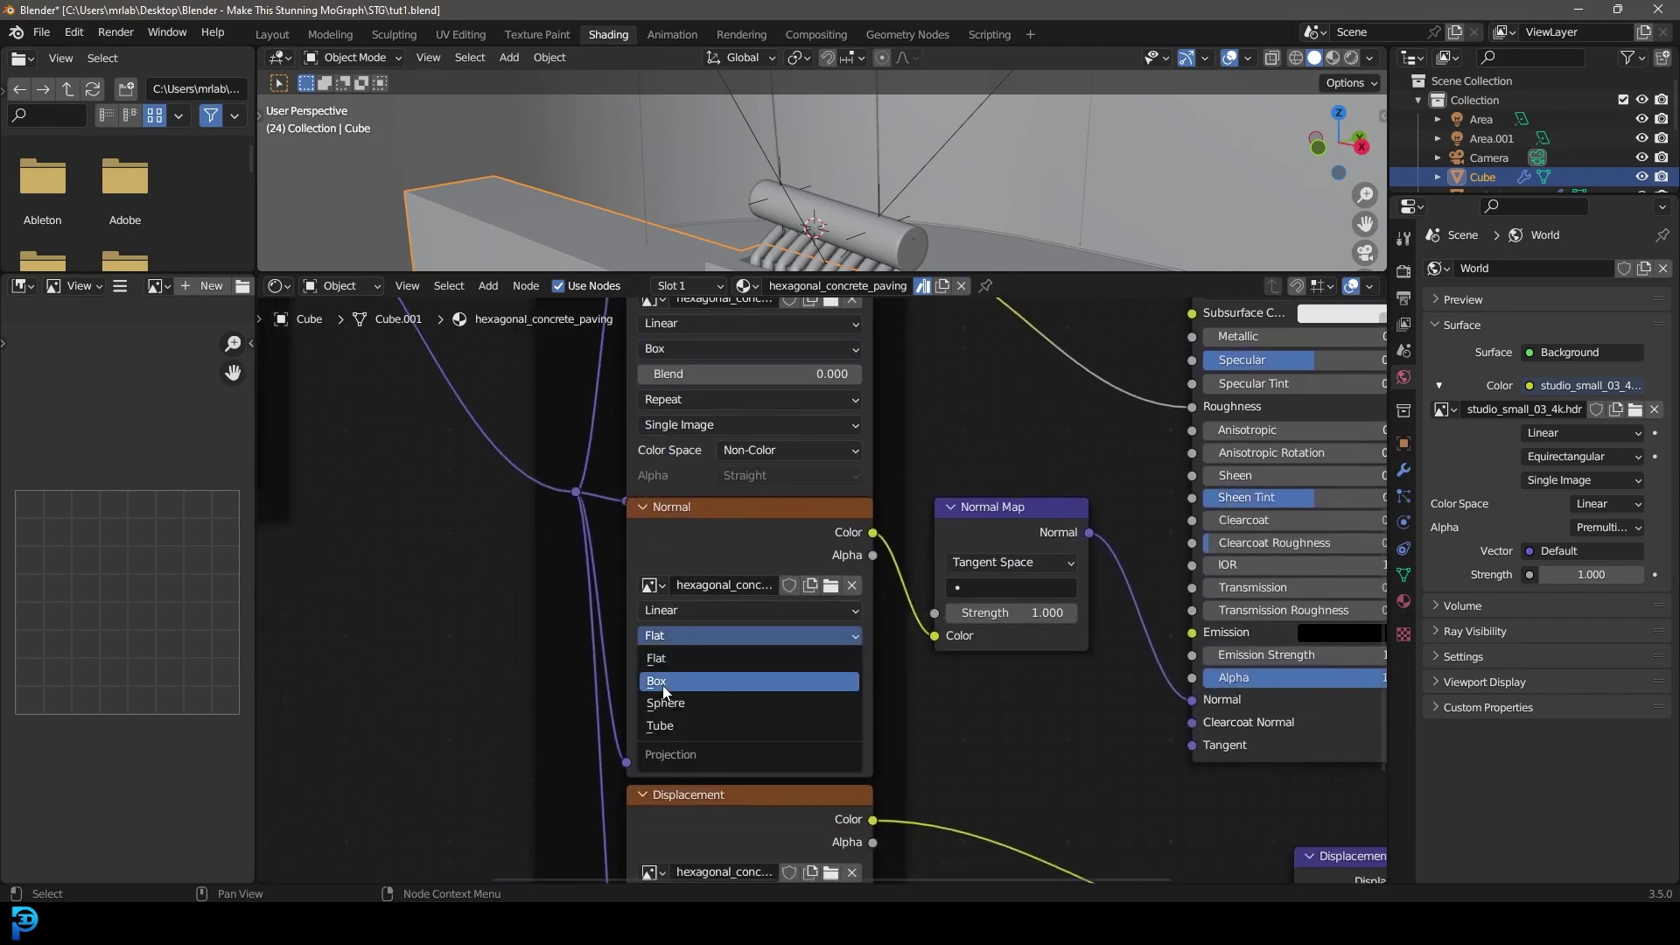
left_click(662, 684)
Step: Link Texture Coordinate Object to the Mapping Vector and preview the cube in Material Preview
middle_click_drag(429, 749, 931, 760)
middle_click_drag(779, 525, 875, 842)
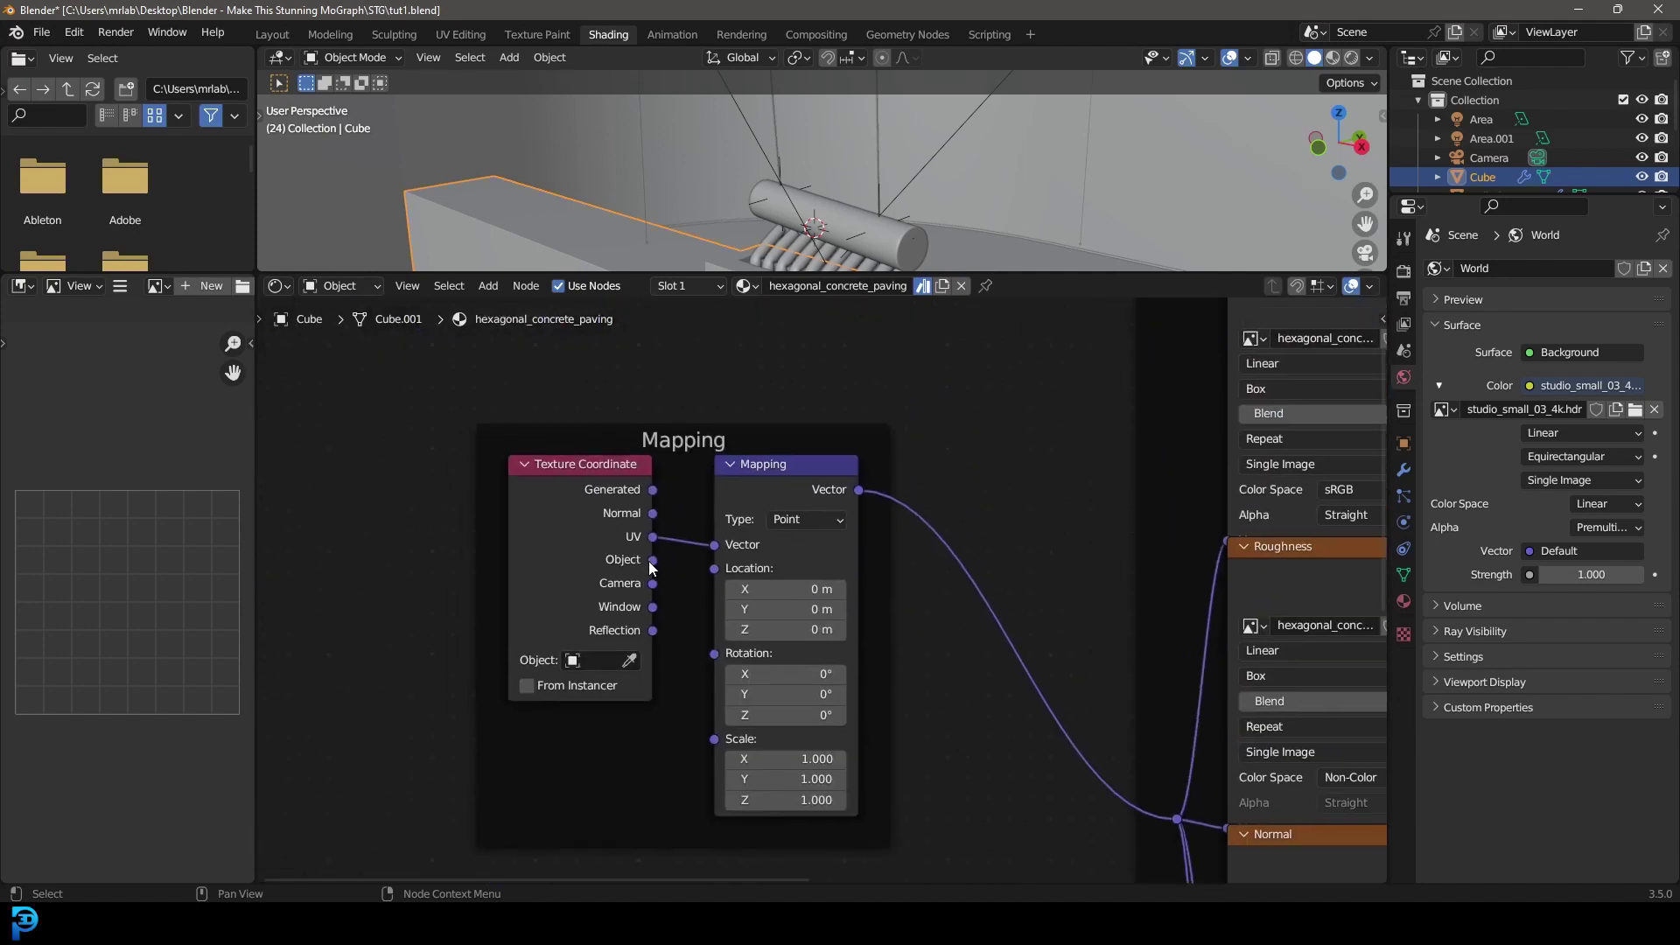
left_click_drag(653, 560, 715, 546)
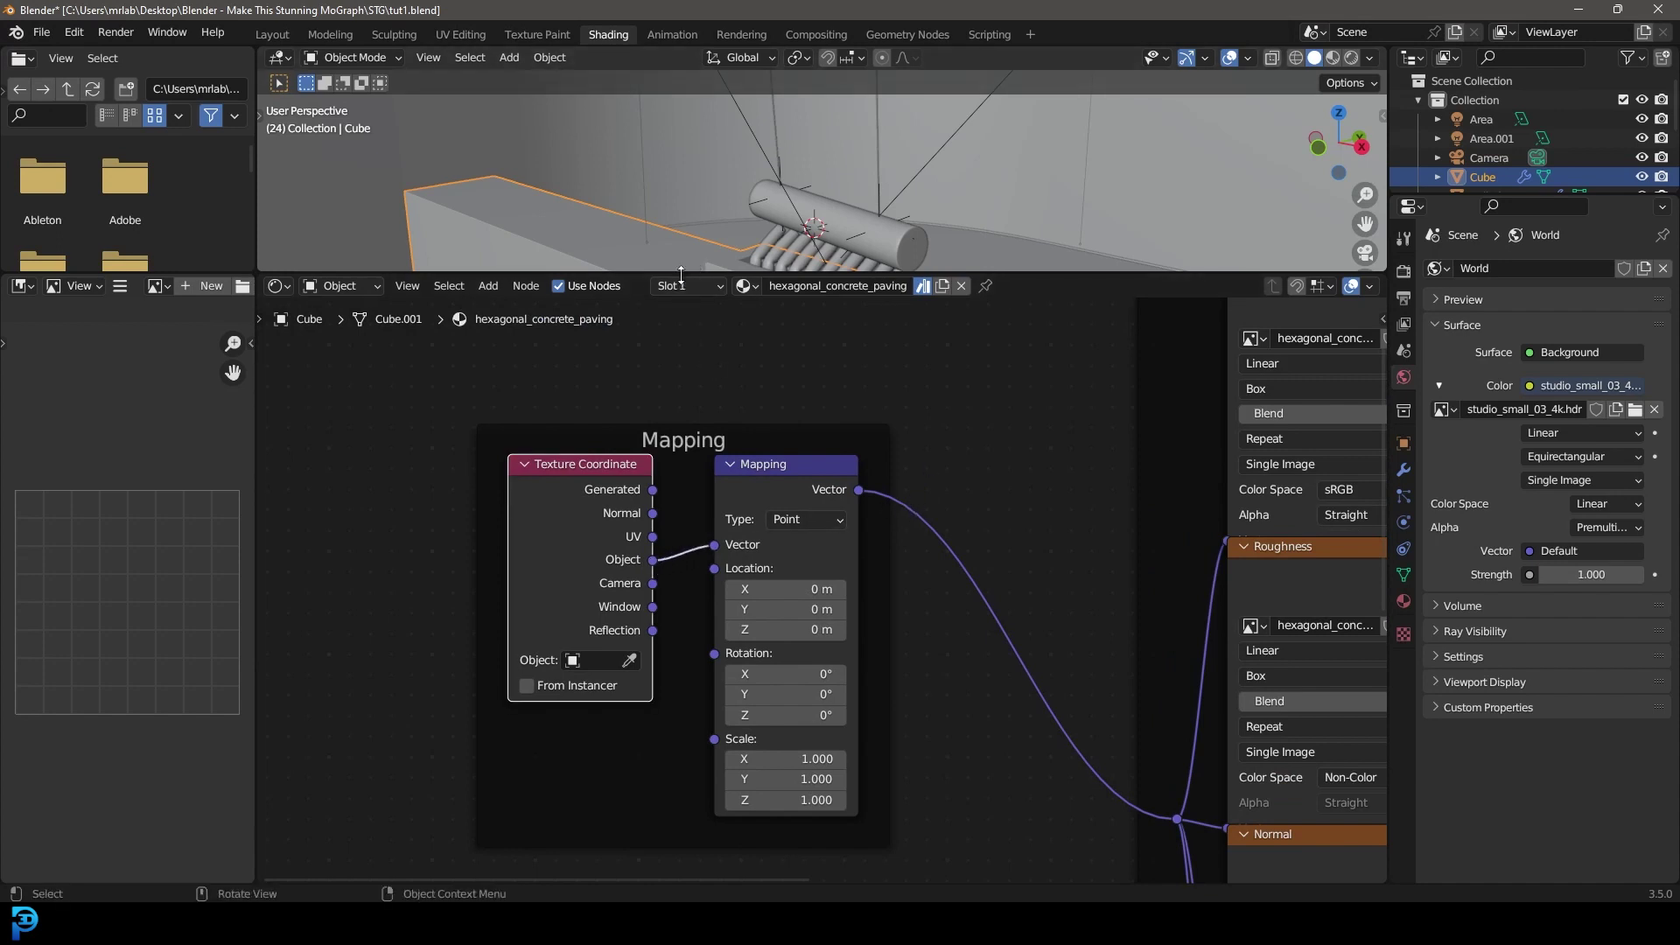
left_click_drag(681, 275, 681, 494)
middle_click_drag(791, 410, 805, 273, "shift")
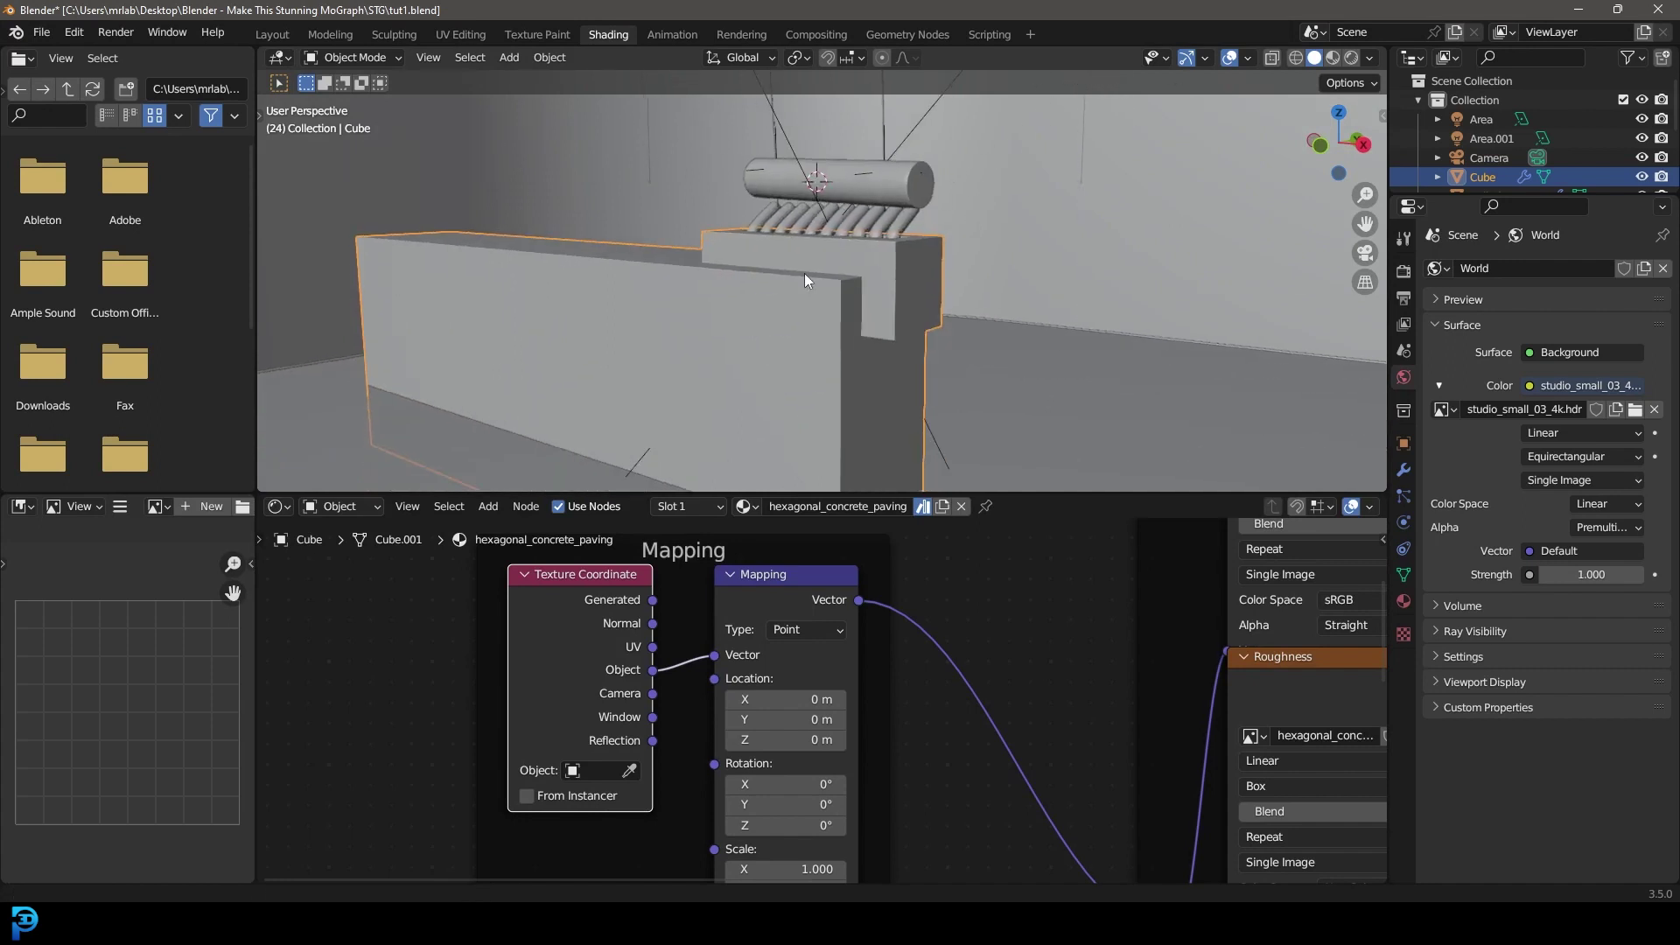
key("z")
left_click(794, 385)
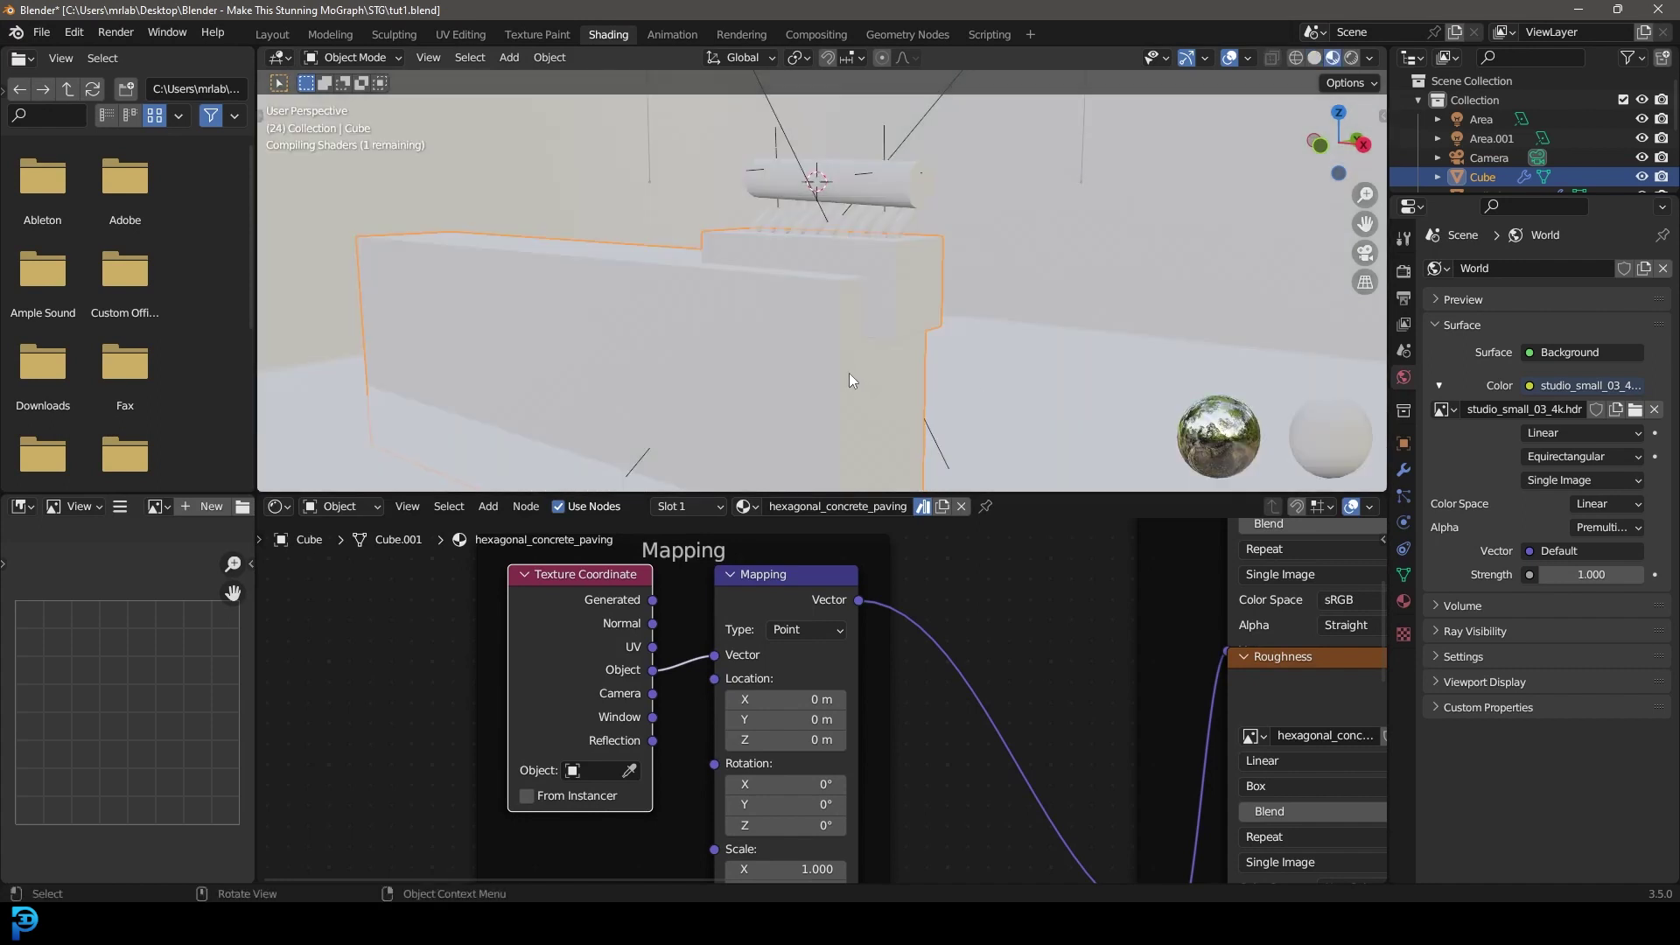
scroll(894, 302, "up", 5)
Step: Add a Value node feeding the Mapping node's Scale input
middle_click_drag(919, 784, 918, 623, "ctrl")
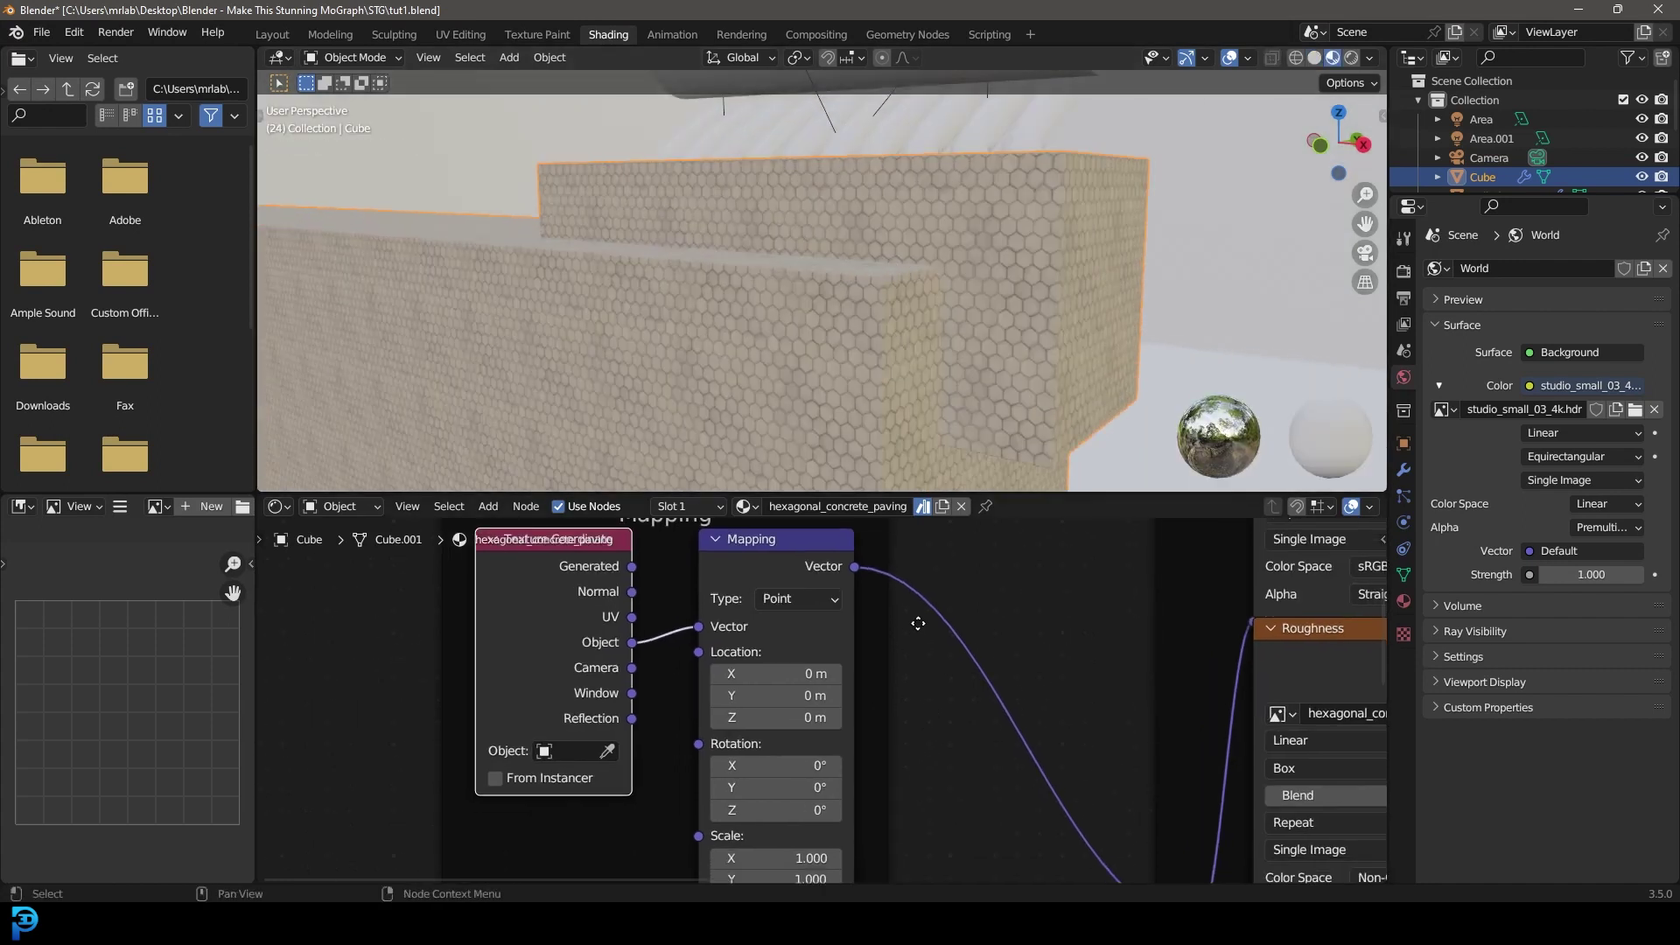
middle_click_drag(907, 794, 888, 674)
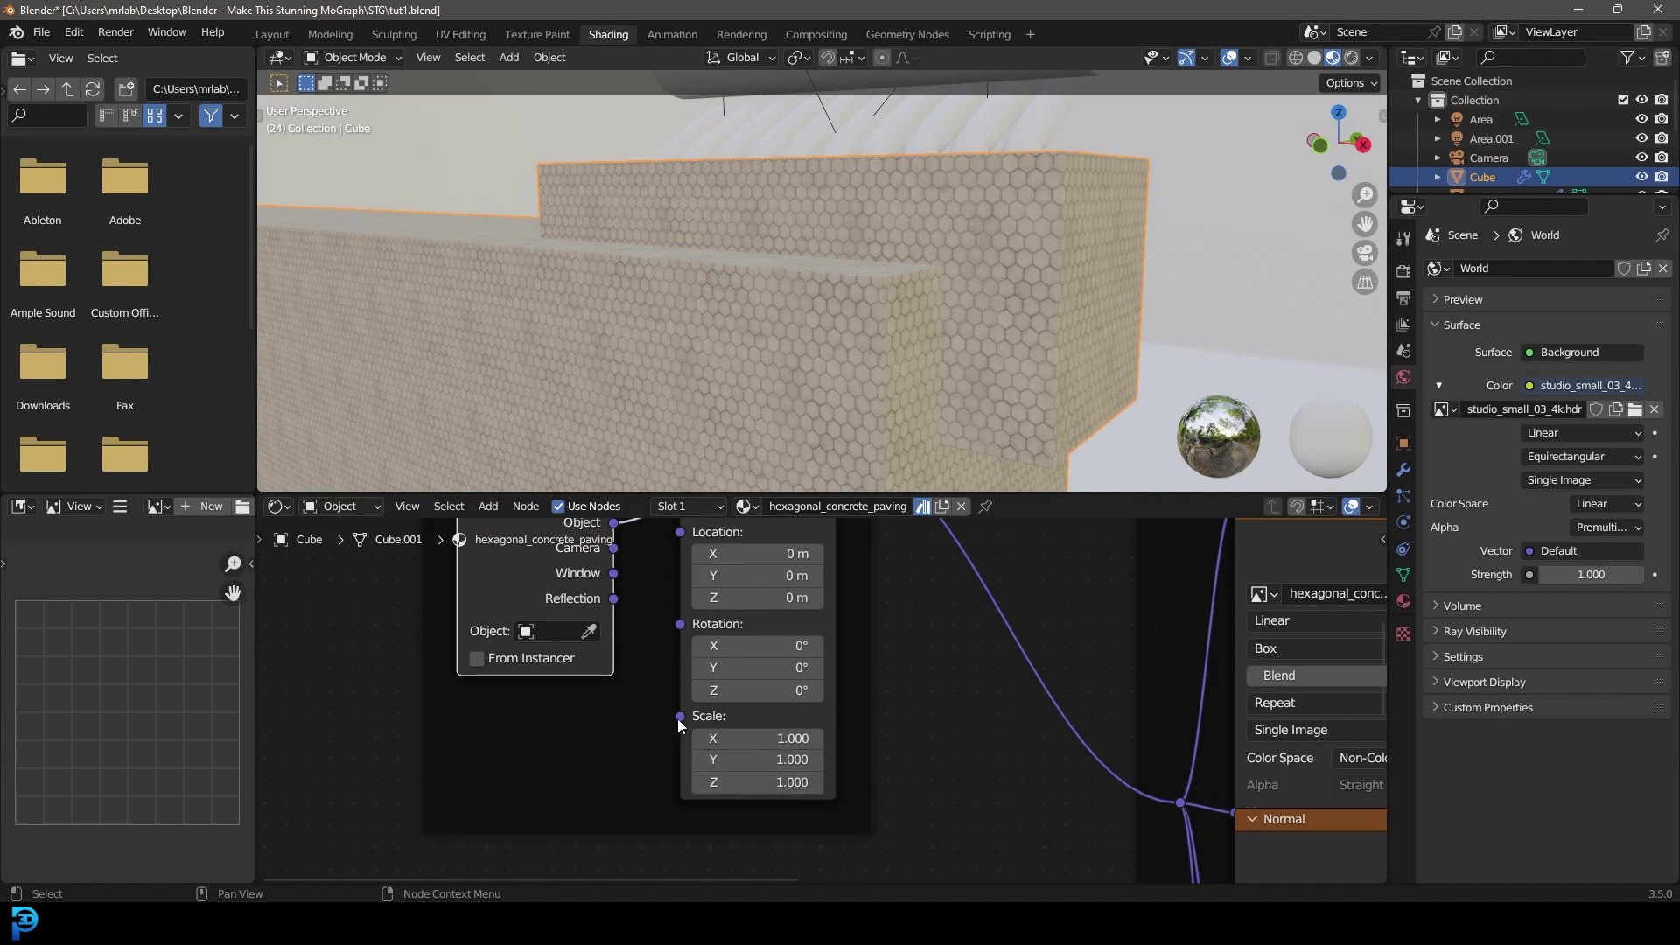
left_click_drag(680, 716, 584, 757)
type("value")
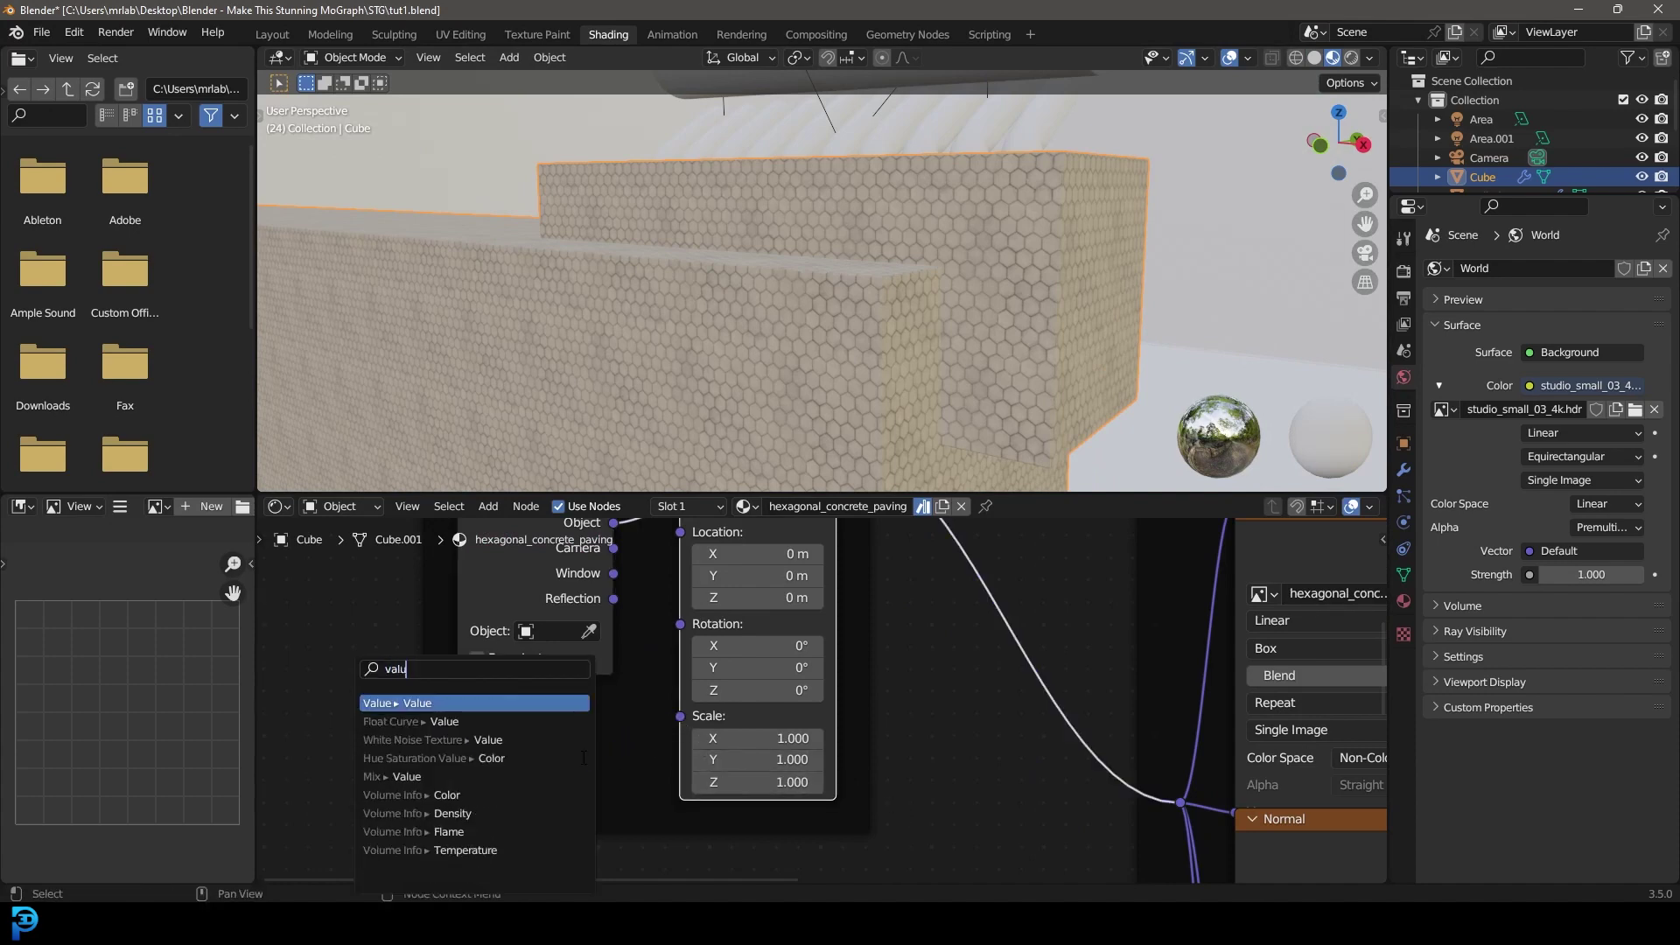
key("Return")
left_click(582, 758)
Step: Try Value scales of 2 and 5, then settle on 1
double_click(506, 804)
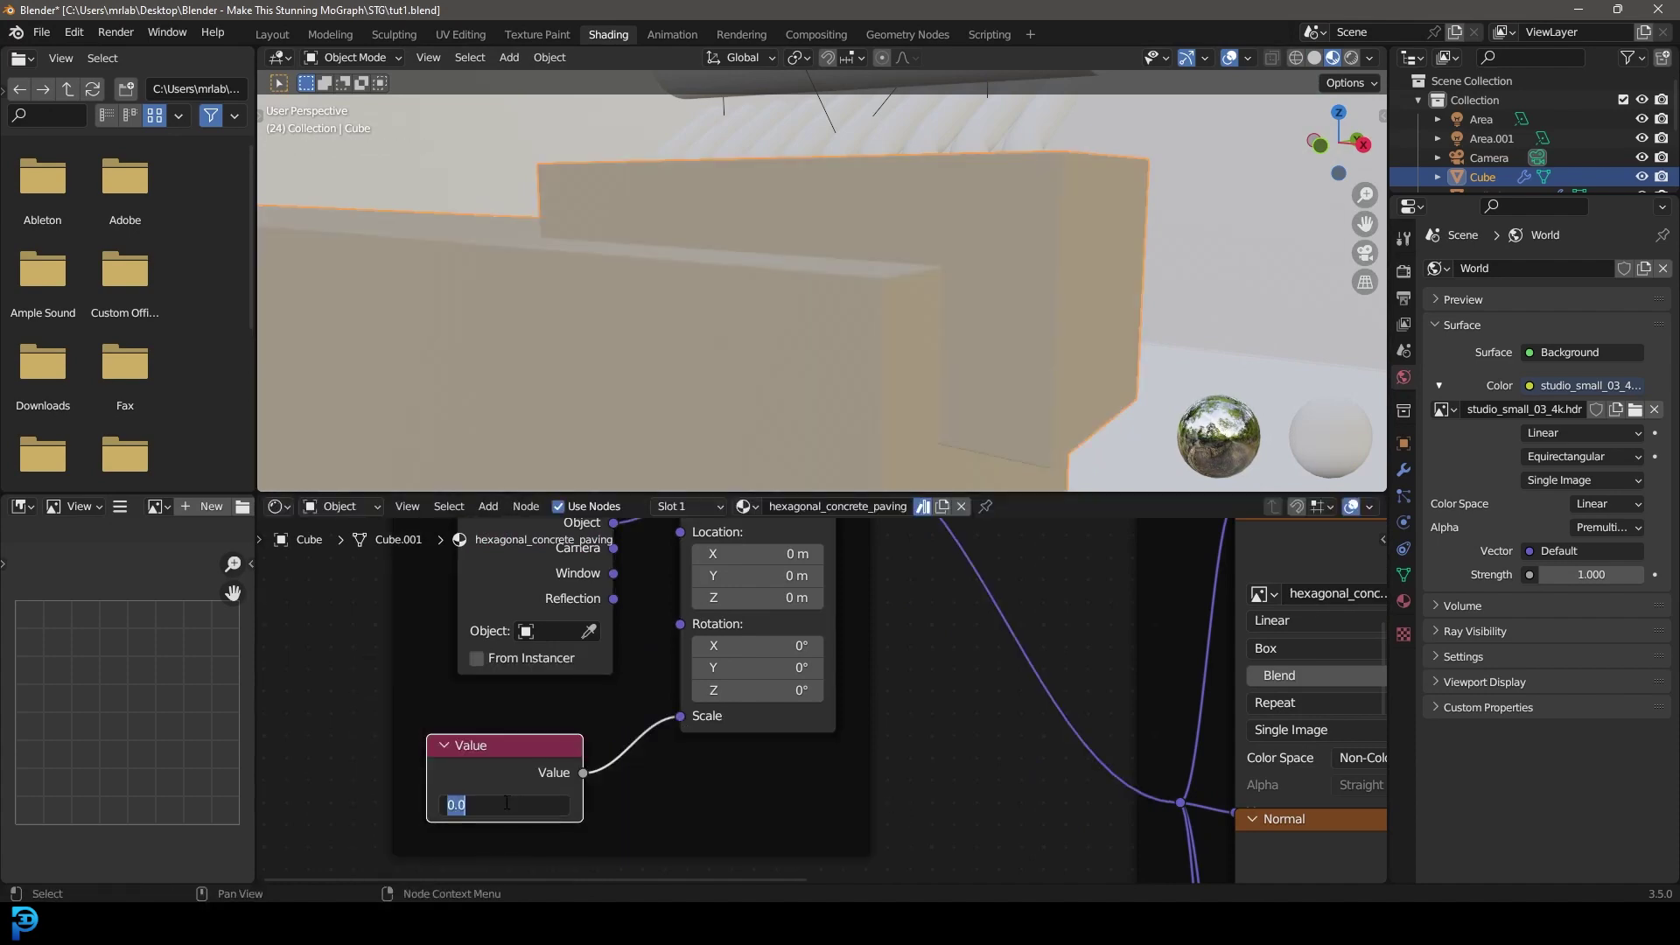
type("2")
key("Return")
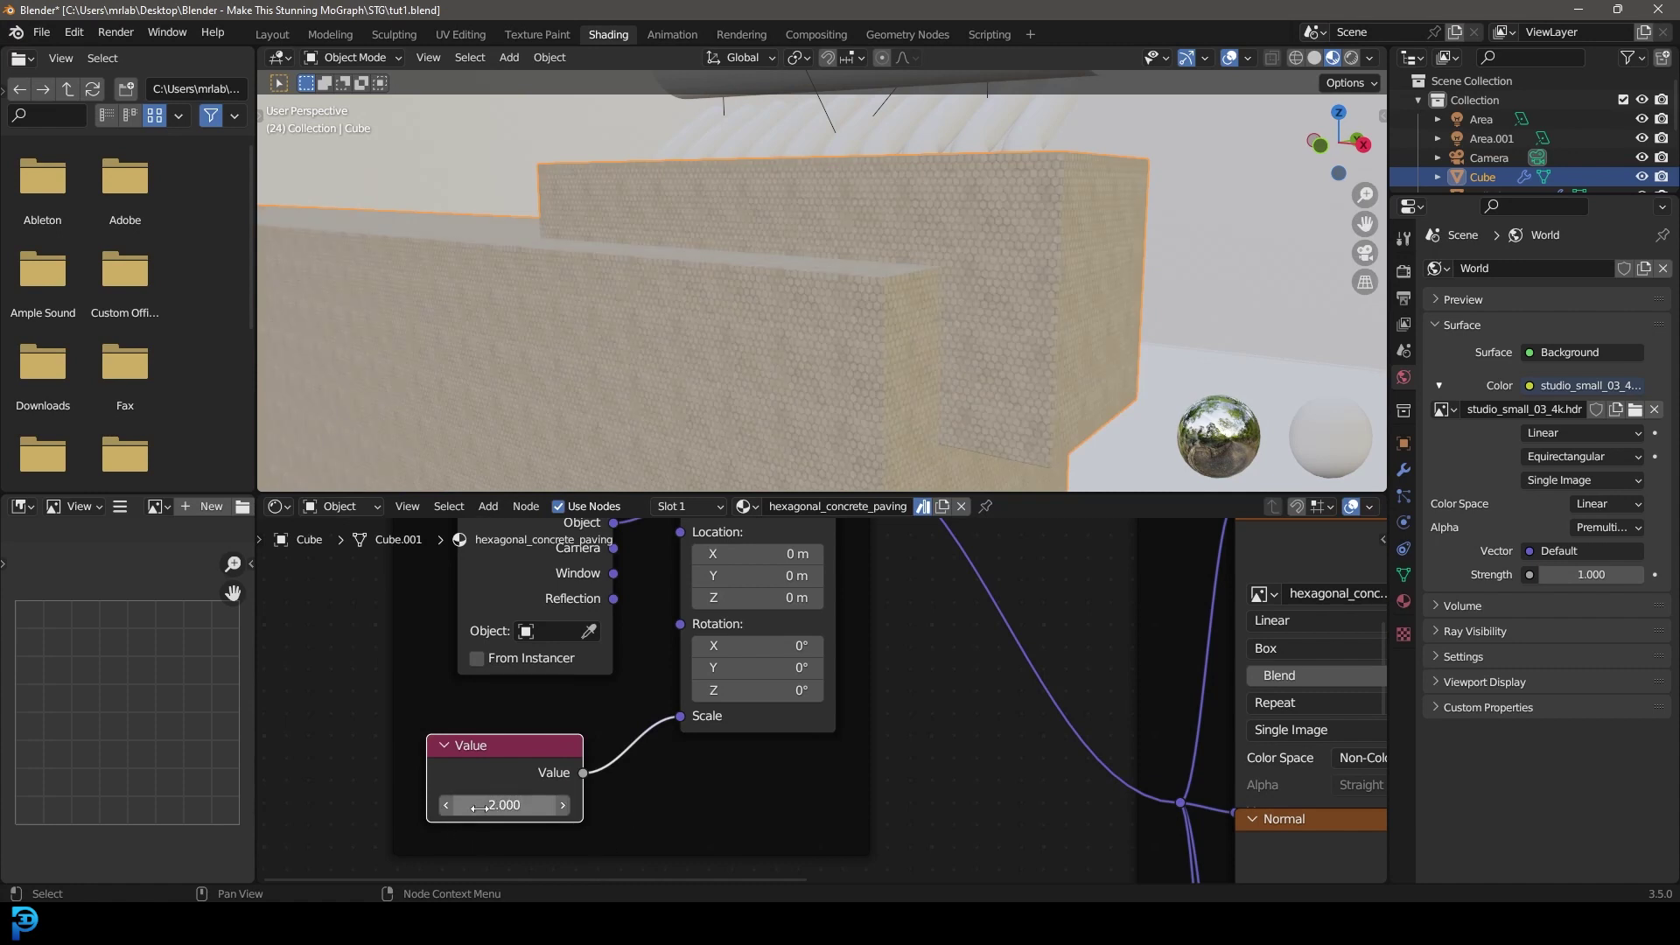
double_click(496, 805)
type("5")
key("Return")
double_click(496, 804)
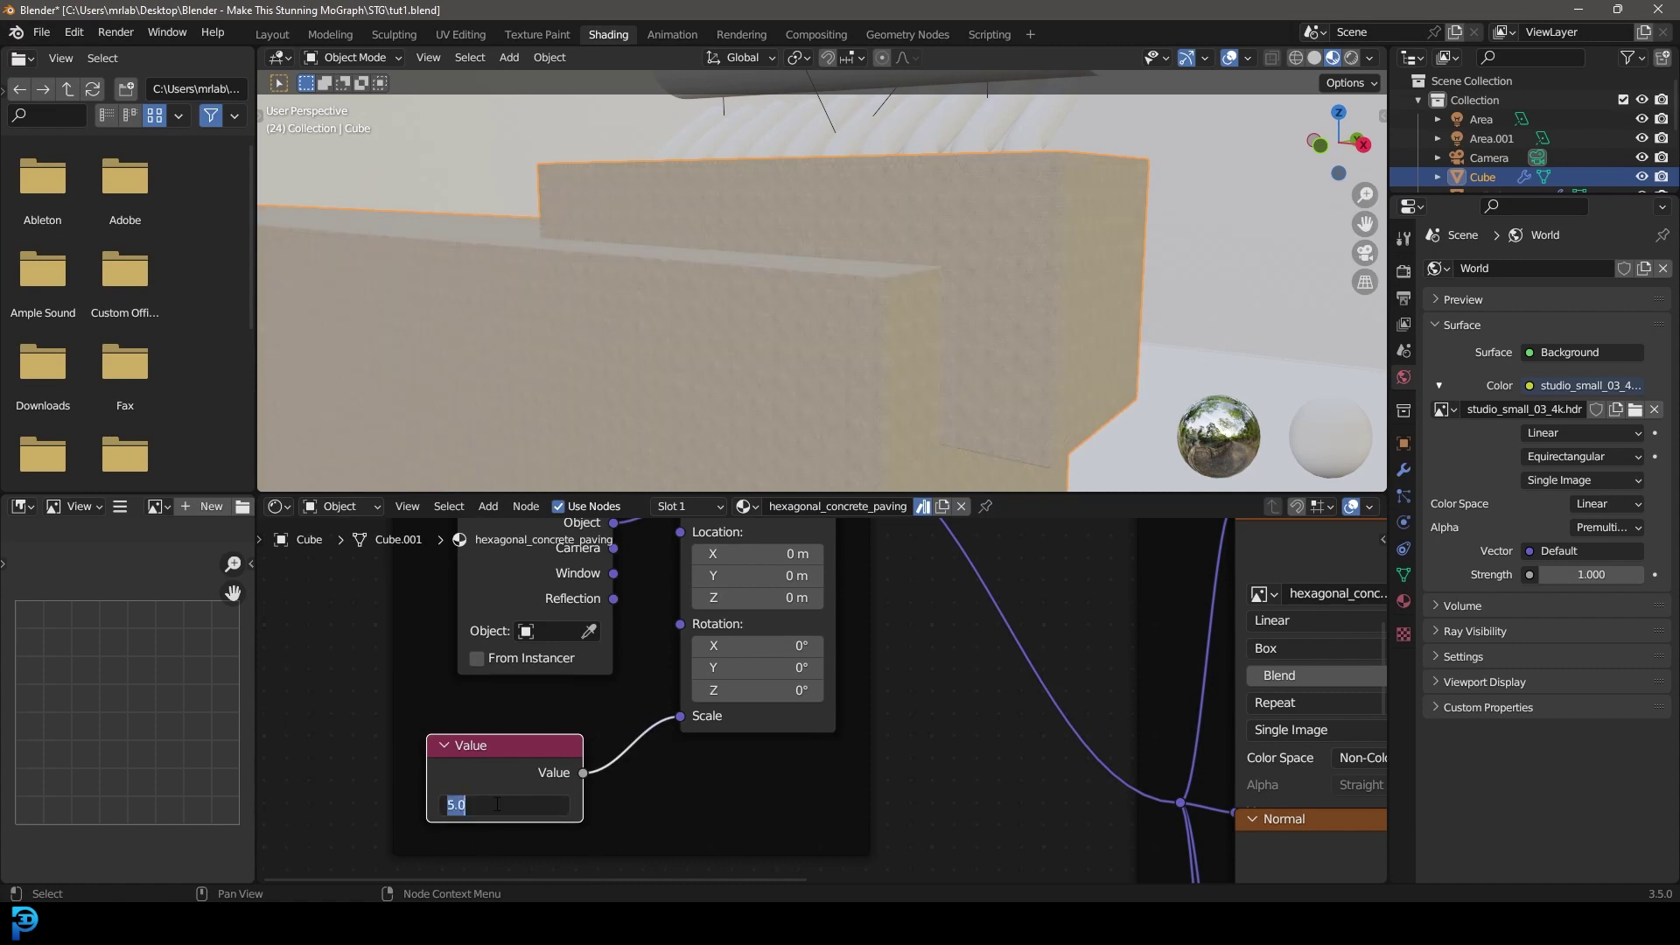
type("1")
key("Return")
scroll(880, 278, "down", 6)
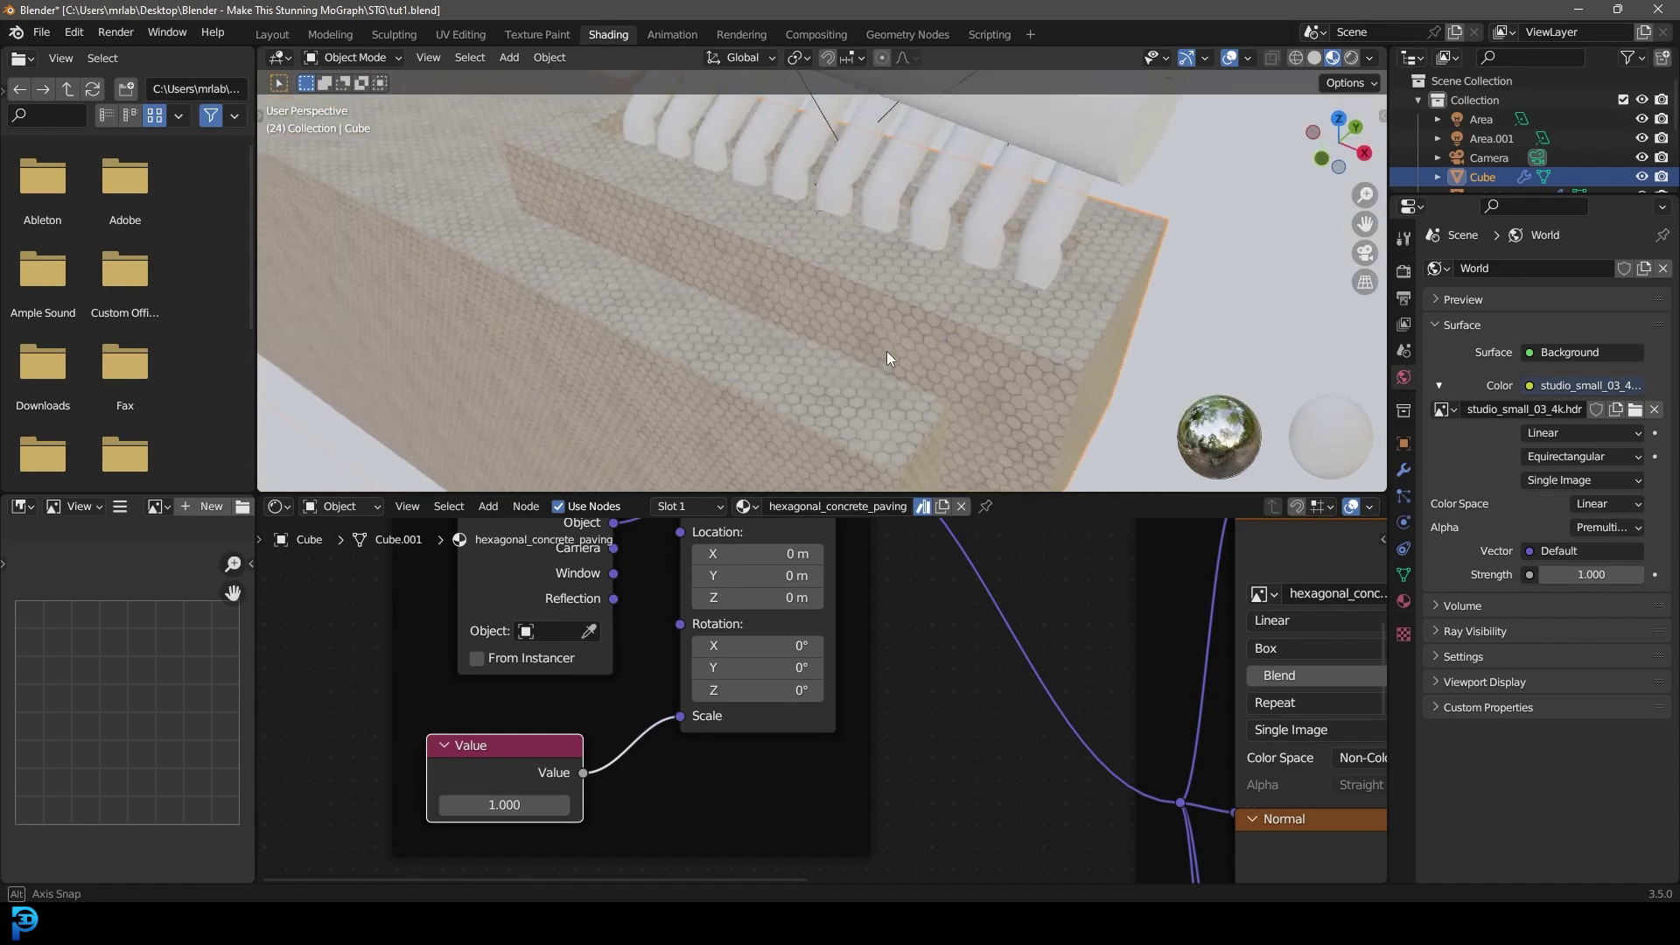
scroll(875, 336, "down", 3)
key("KP_0")
Step: Switch the viewport back to Solid shading and shift the camera view upward
key("z")
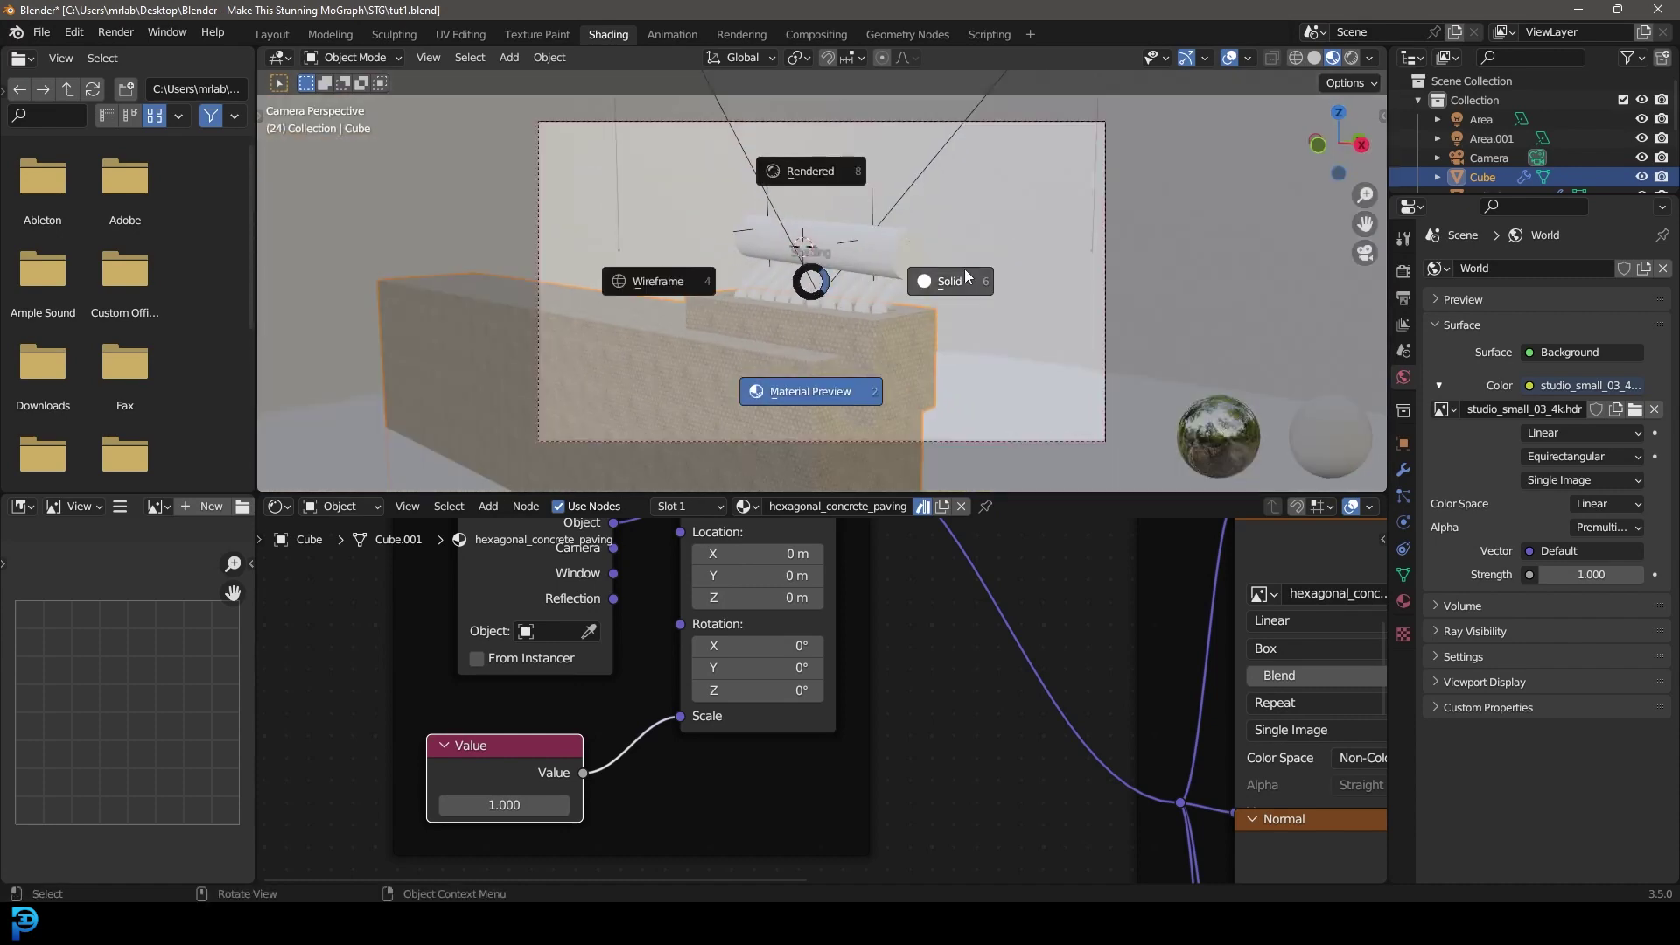
left_click(963, 279)
scroll(812, 396, "up", 3)
middle_click_drag(812, 396, 807, 262, "shift")
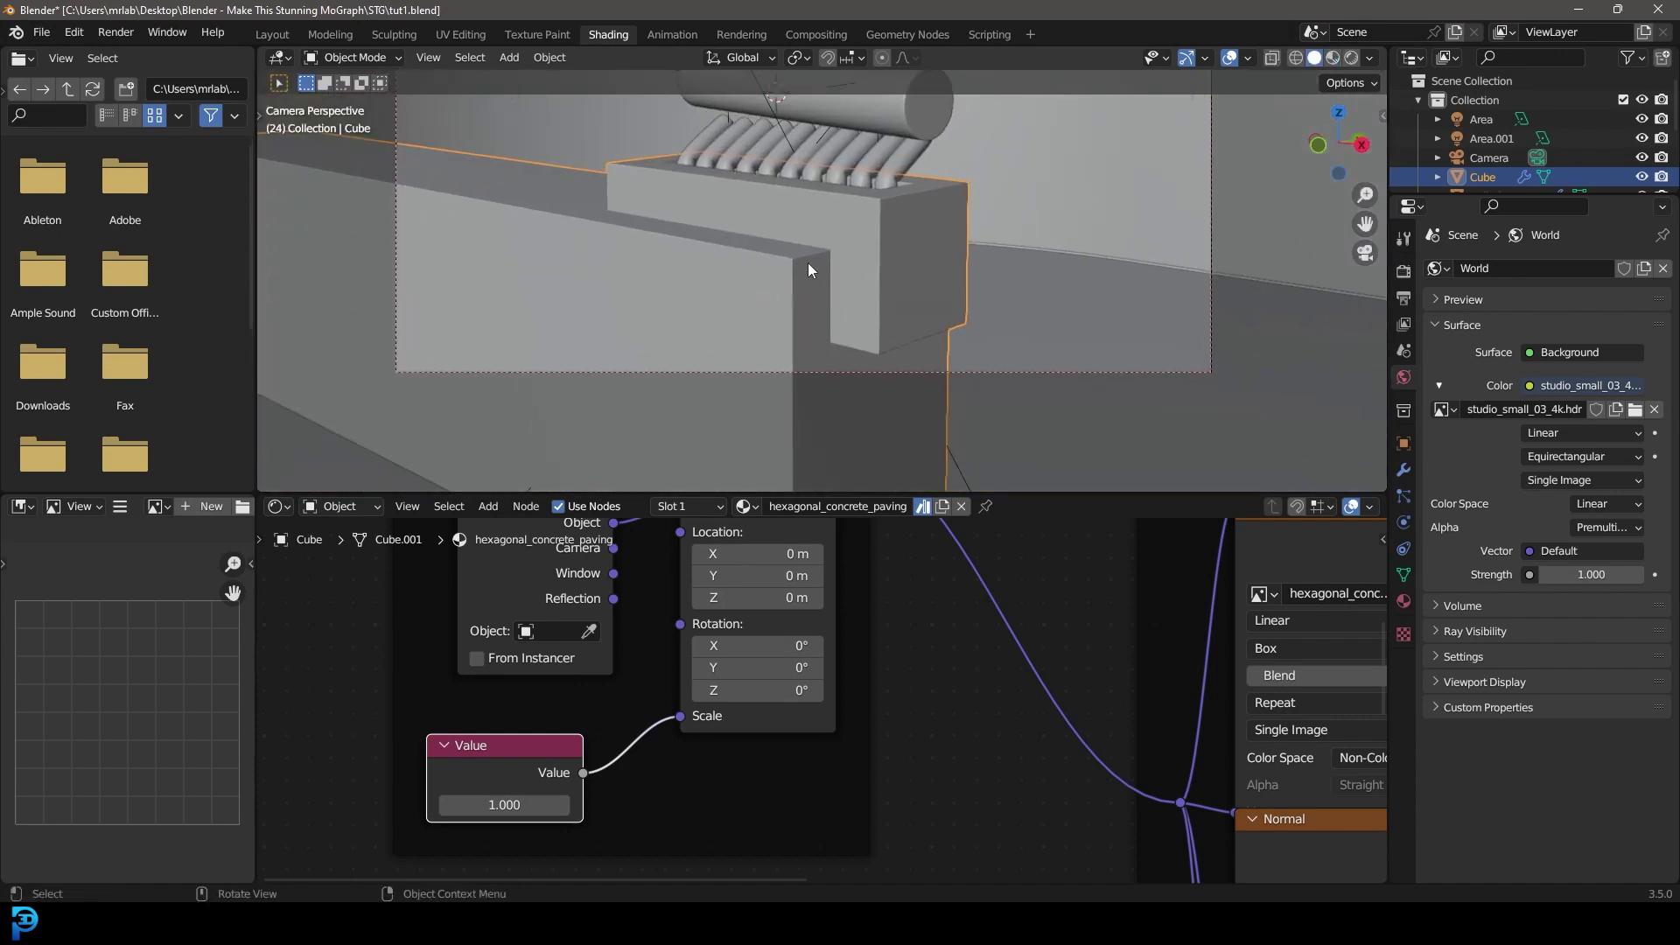
Step: Add a material slot with hexagonal_concrete_paving, made single-user as hexagonal_concrete_paving.001
left_click(1404, 601)
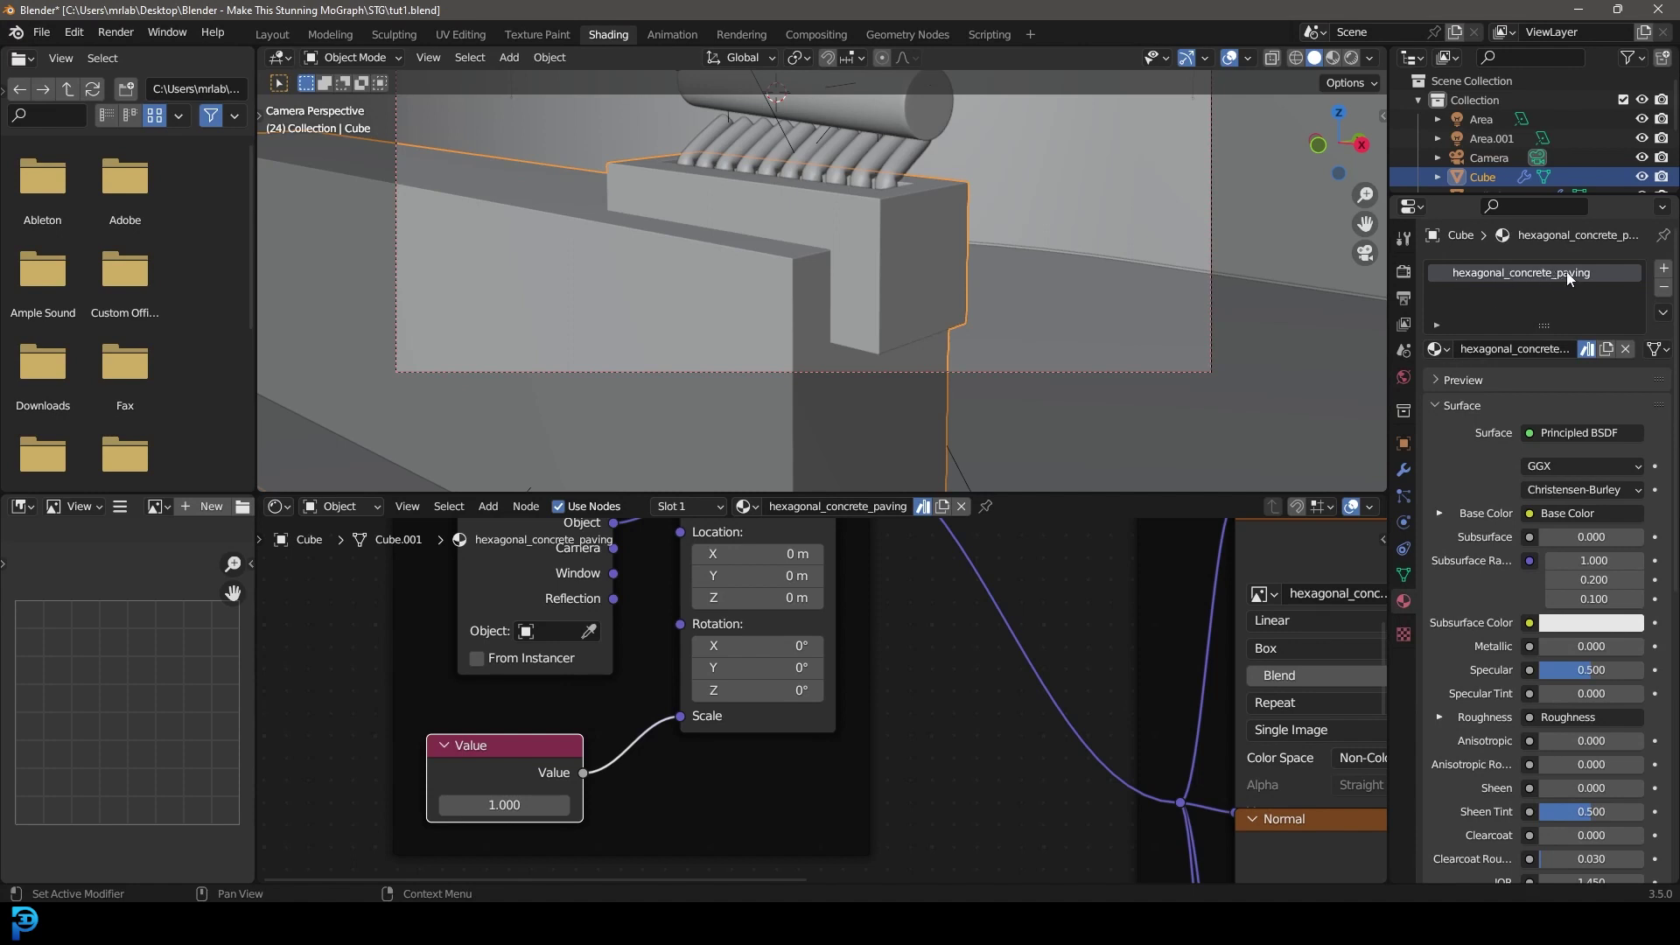
scroll(760, 236, "down", 2)
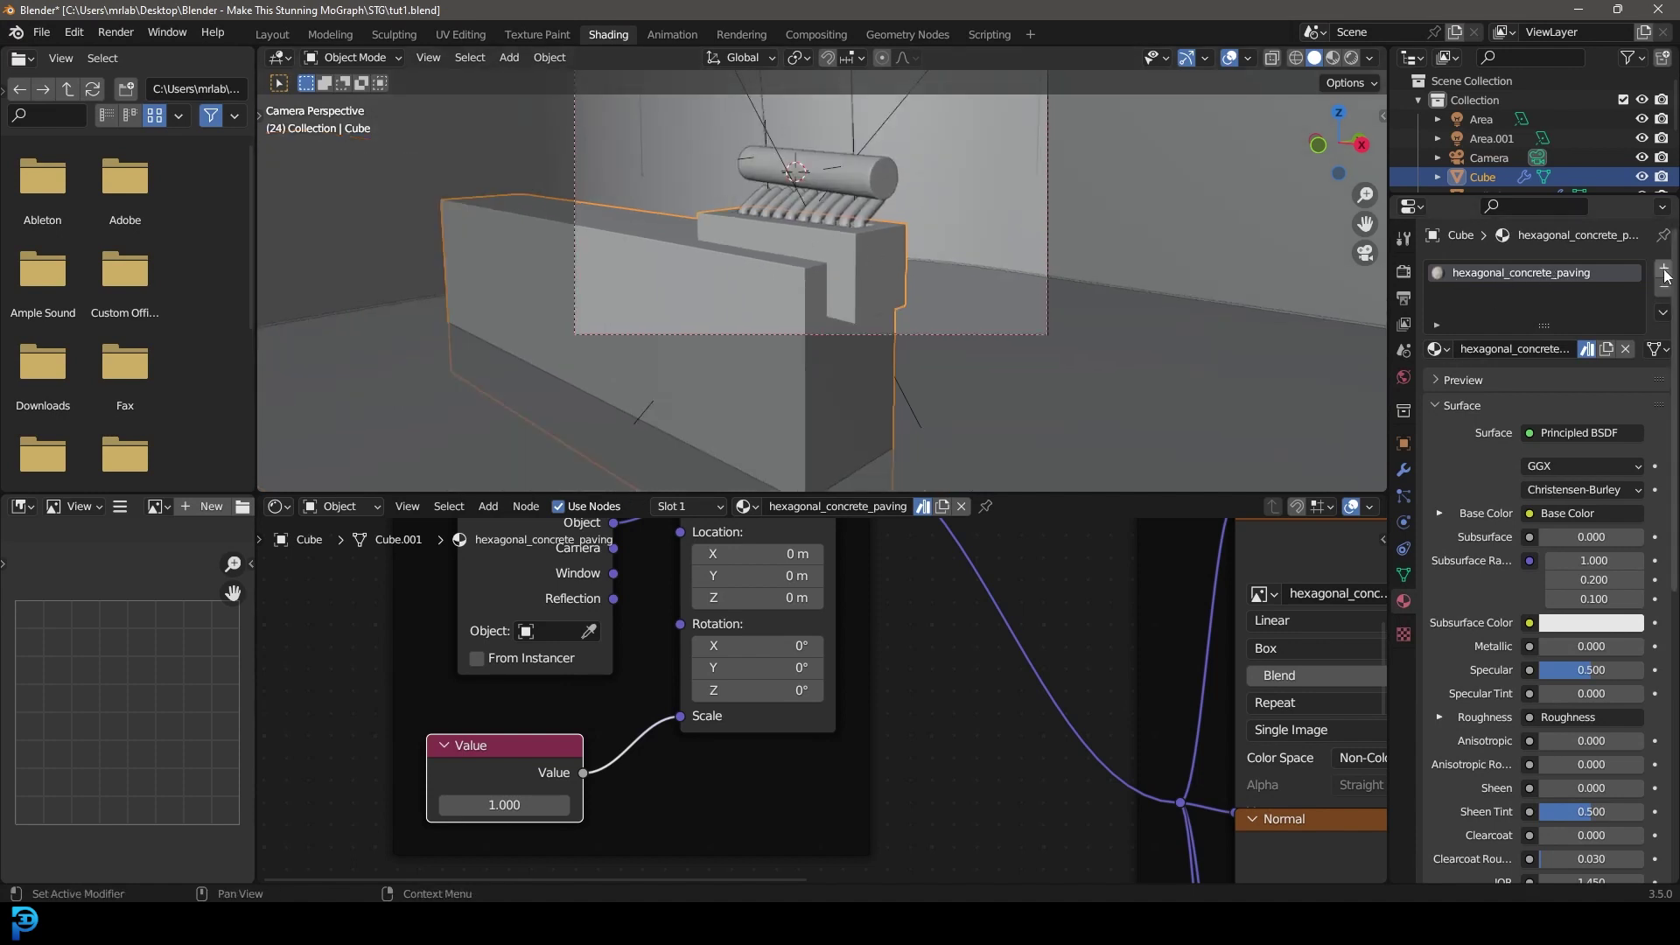
left_click(1664, 269)
left_click(1436, 379)
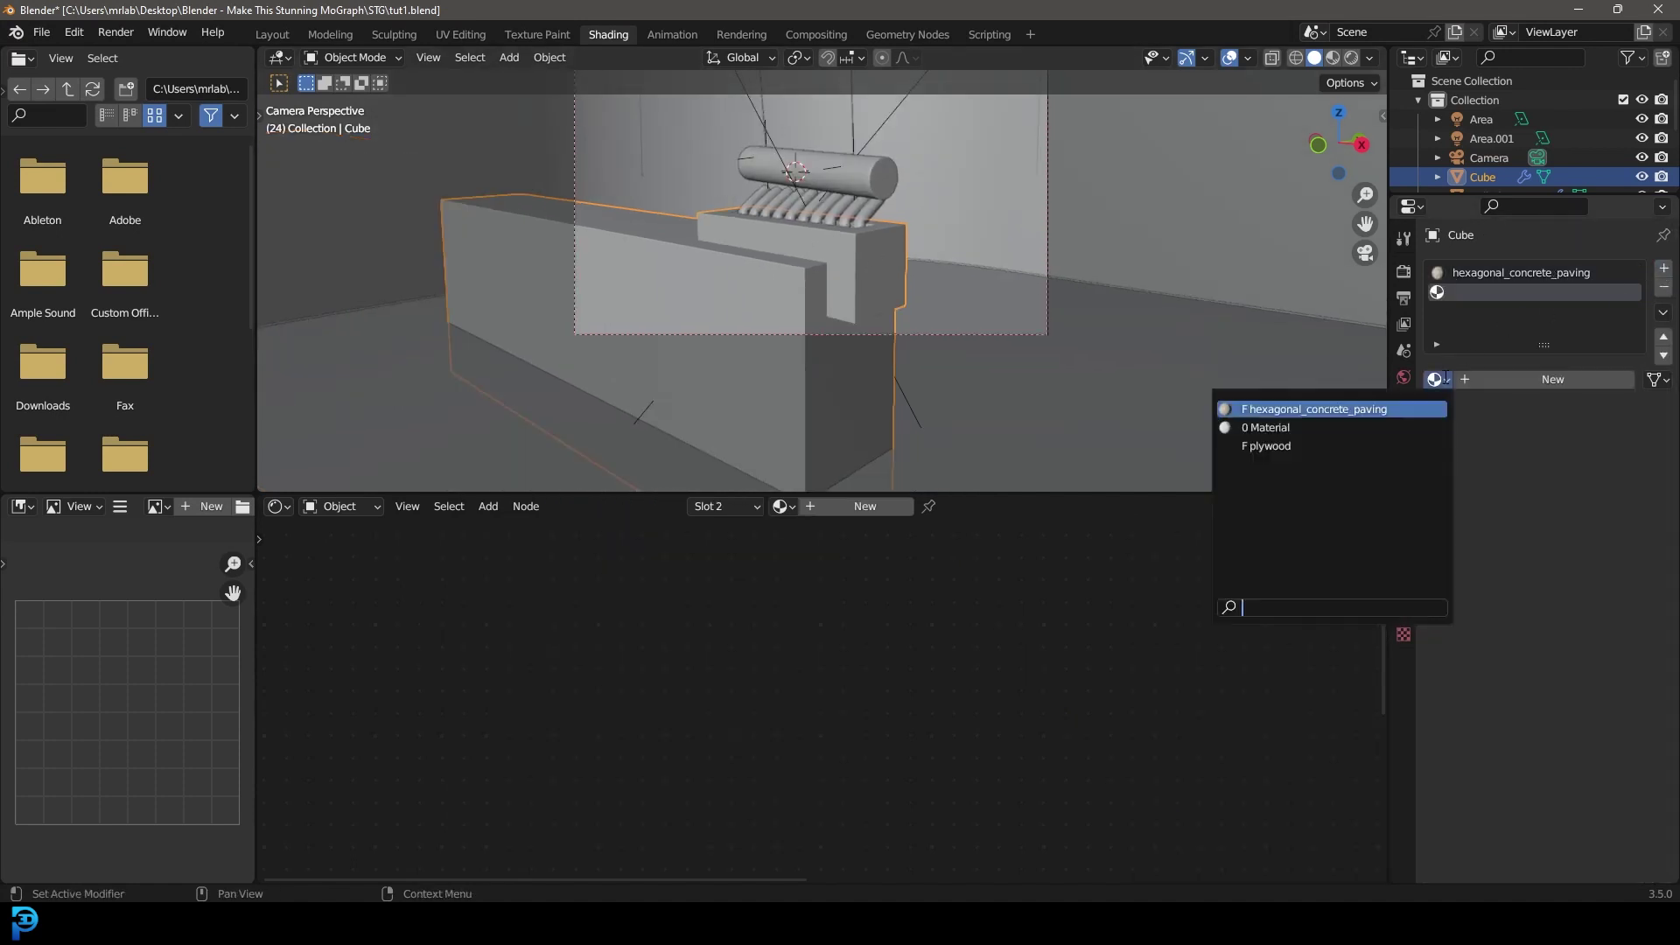
left_click(1317, 409)
left_click(1568, 379)
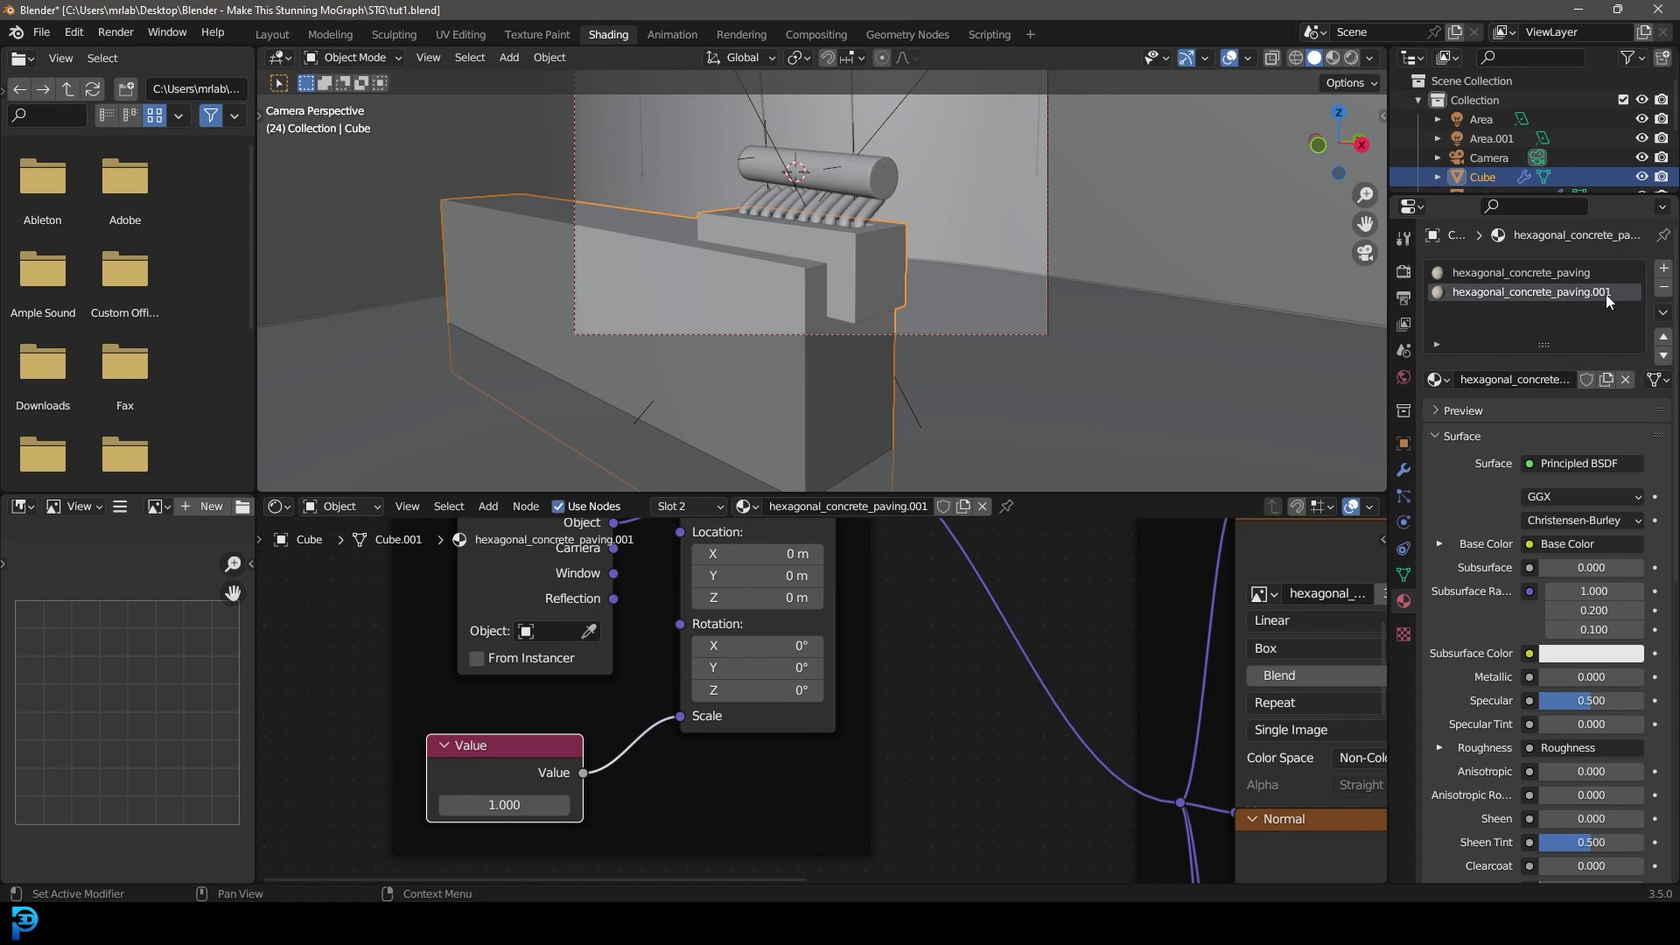
middle_click_drag(1086, 549, 874, 724)
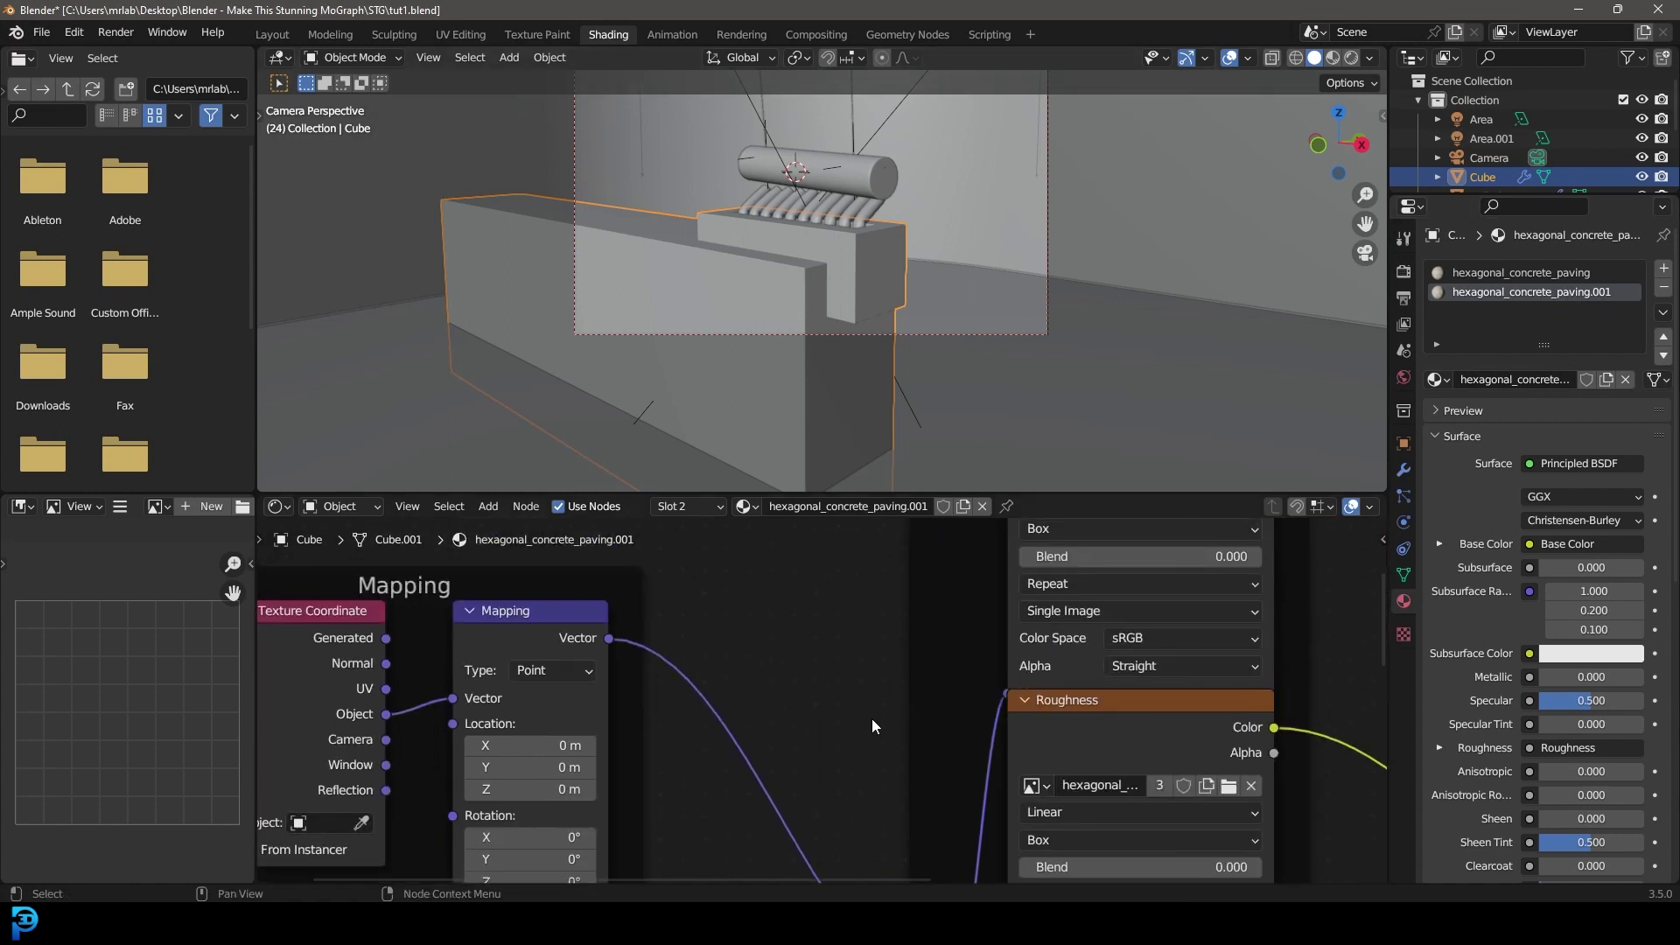
middle_click_drag(943, 632, 487, 787)
scroll(989, 731, "up", 1)
scroll(966, 726, "down", 2)
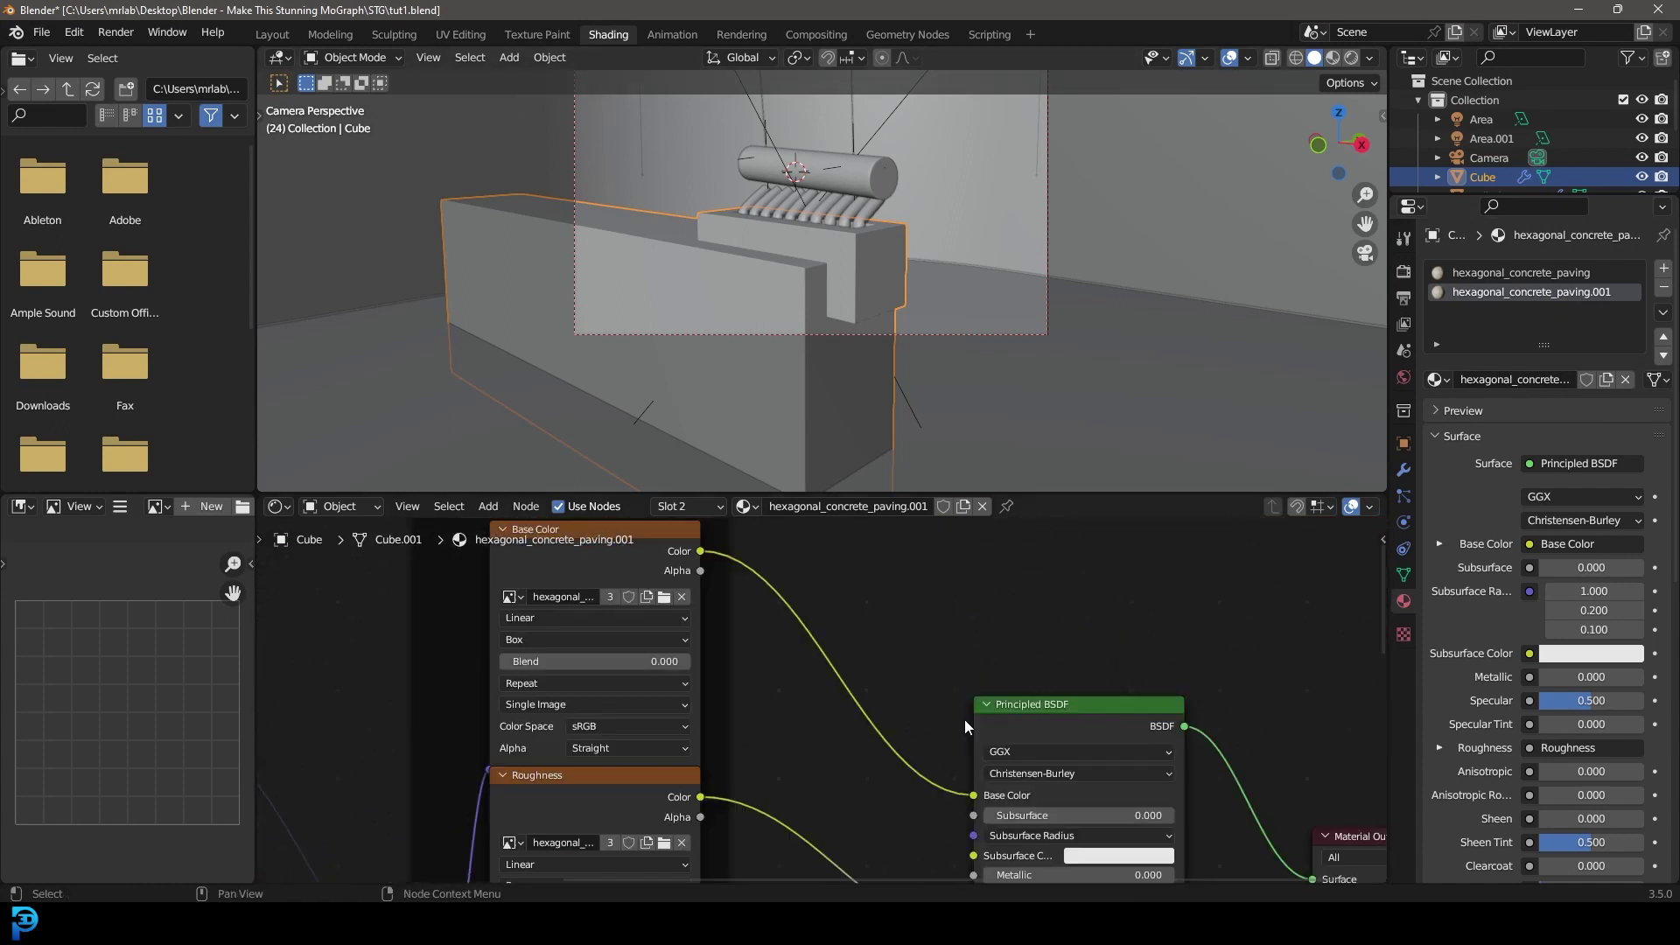
Step: Insert a ColorRamp node, found by searching 'colo', on the Base Color texture link
scroll(871, 604, "up", 3)
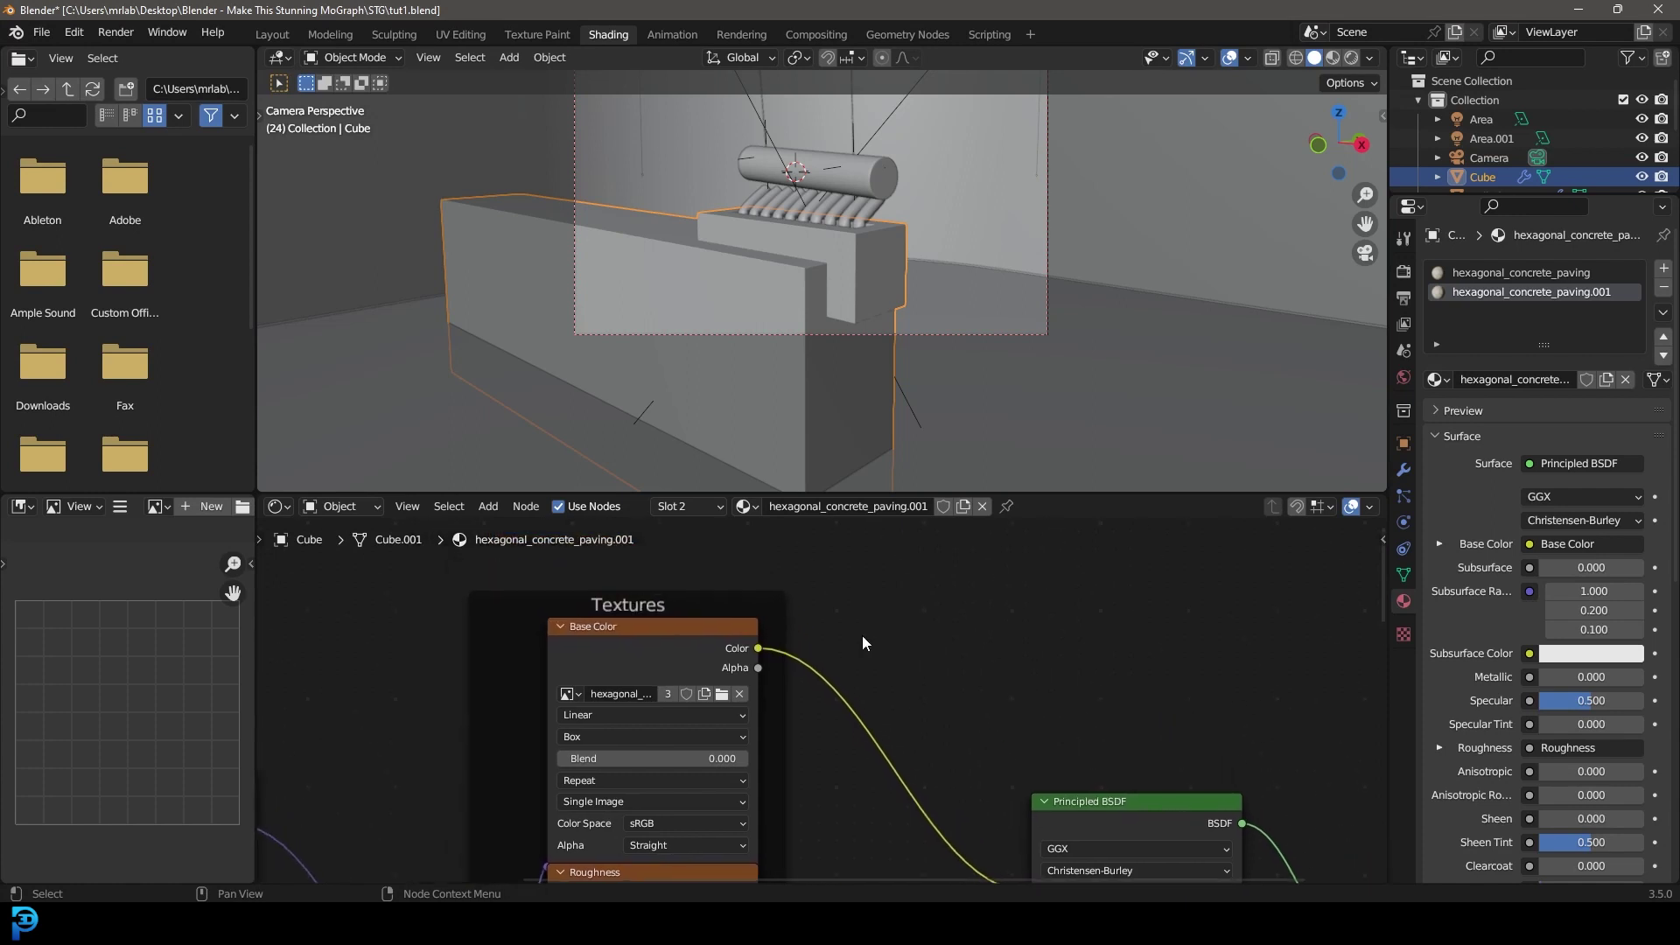
key("shift+a")
left_click(866, 634)
type("colo")
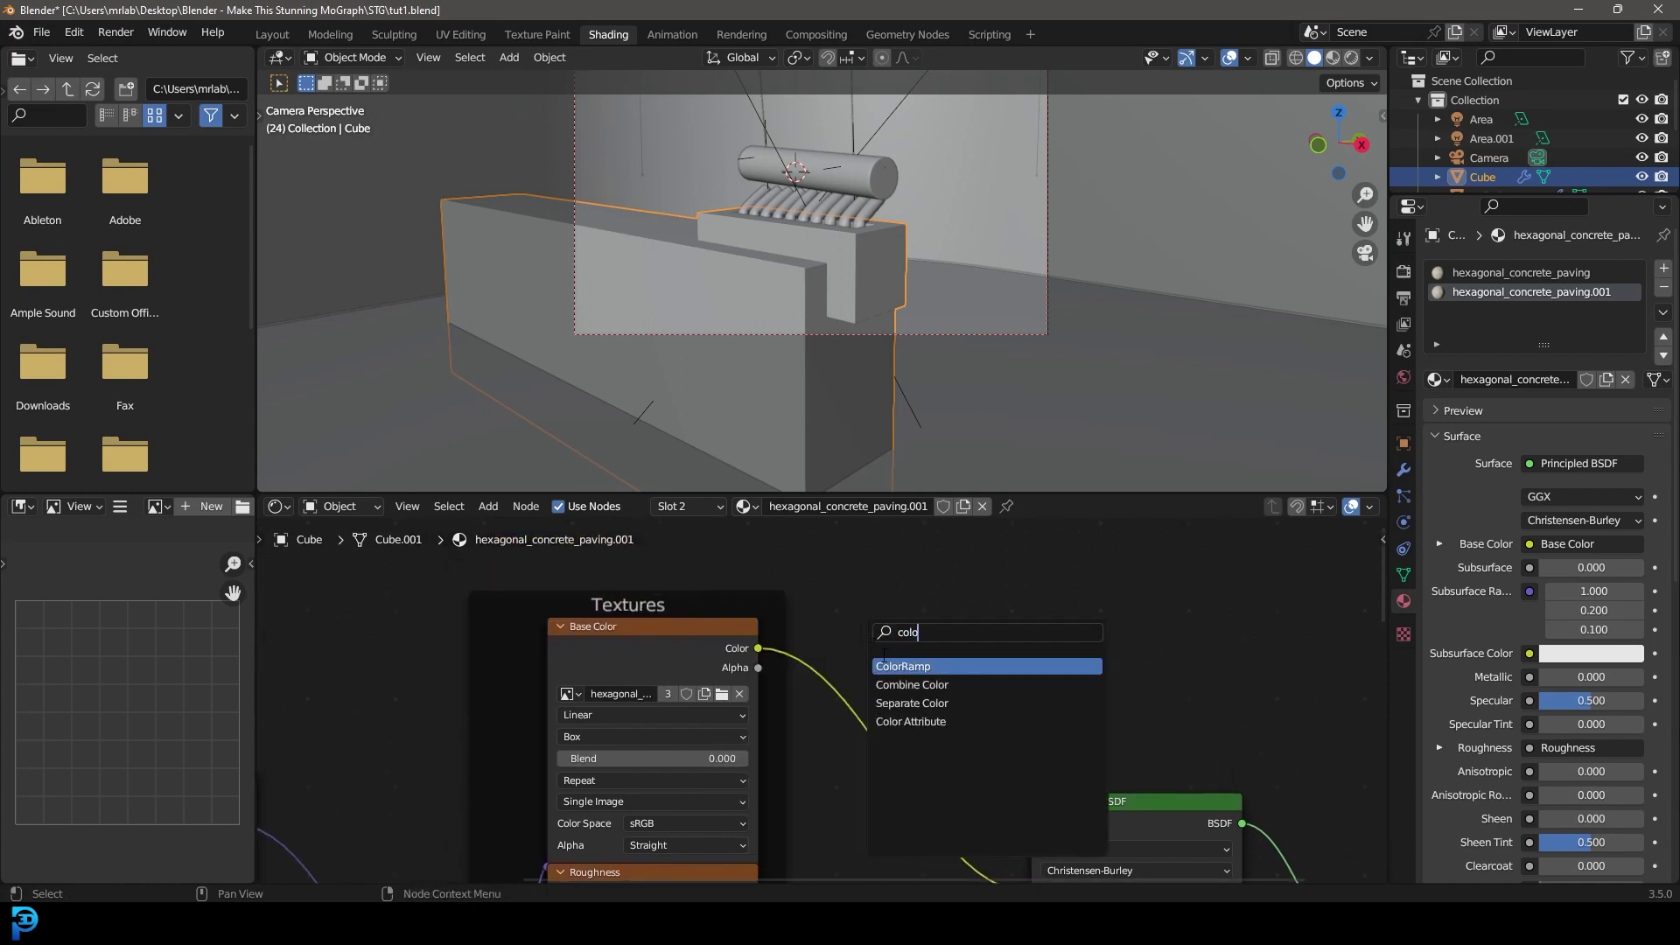
key("Return")
left_click(839, 658)
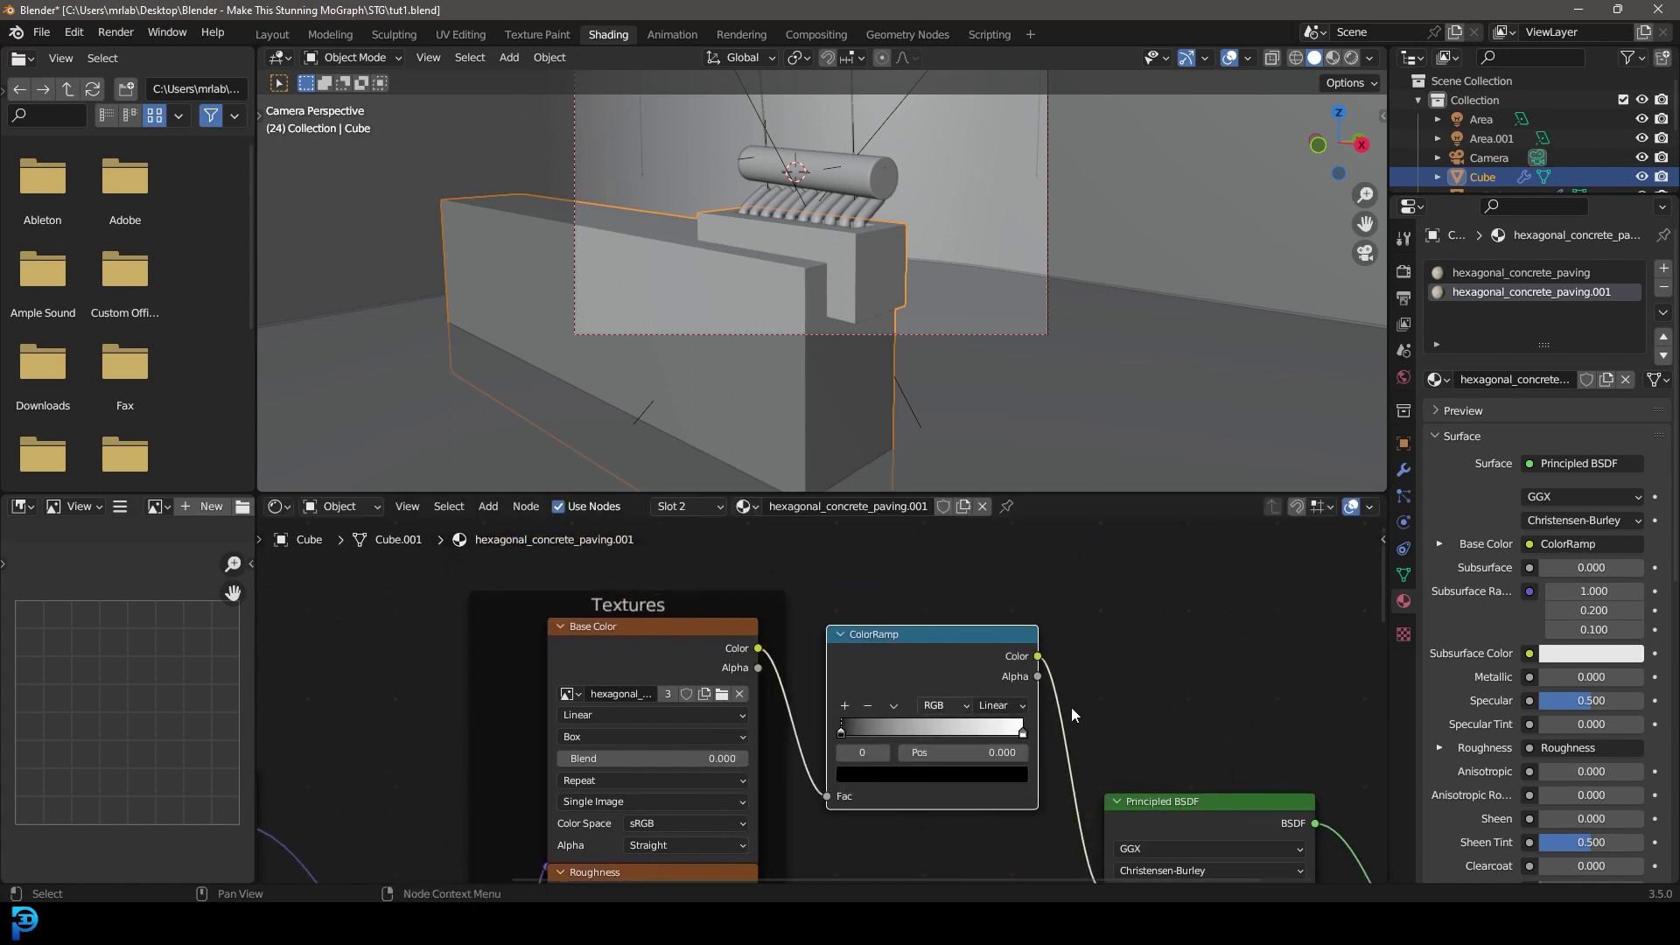
middle_click_drag(1131, 711, 1064, 587)
scroll(1065, 586, "up", 1)
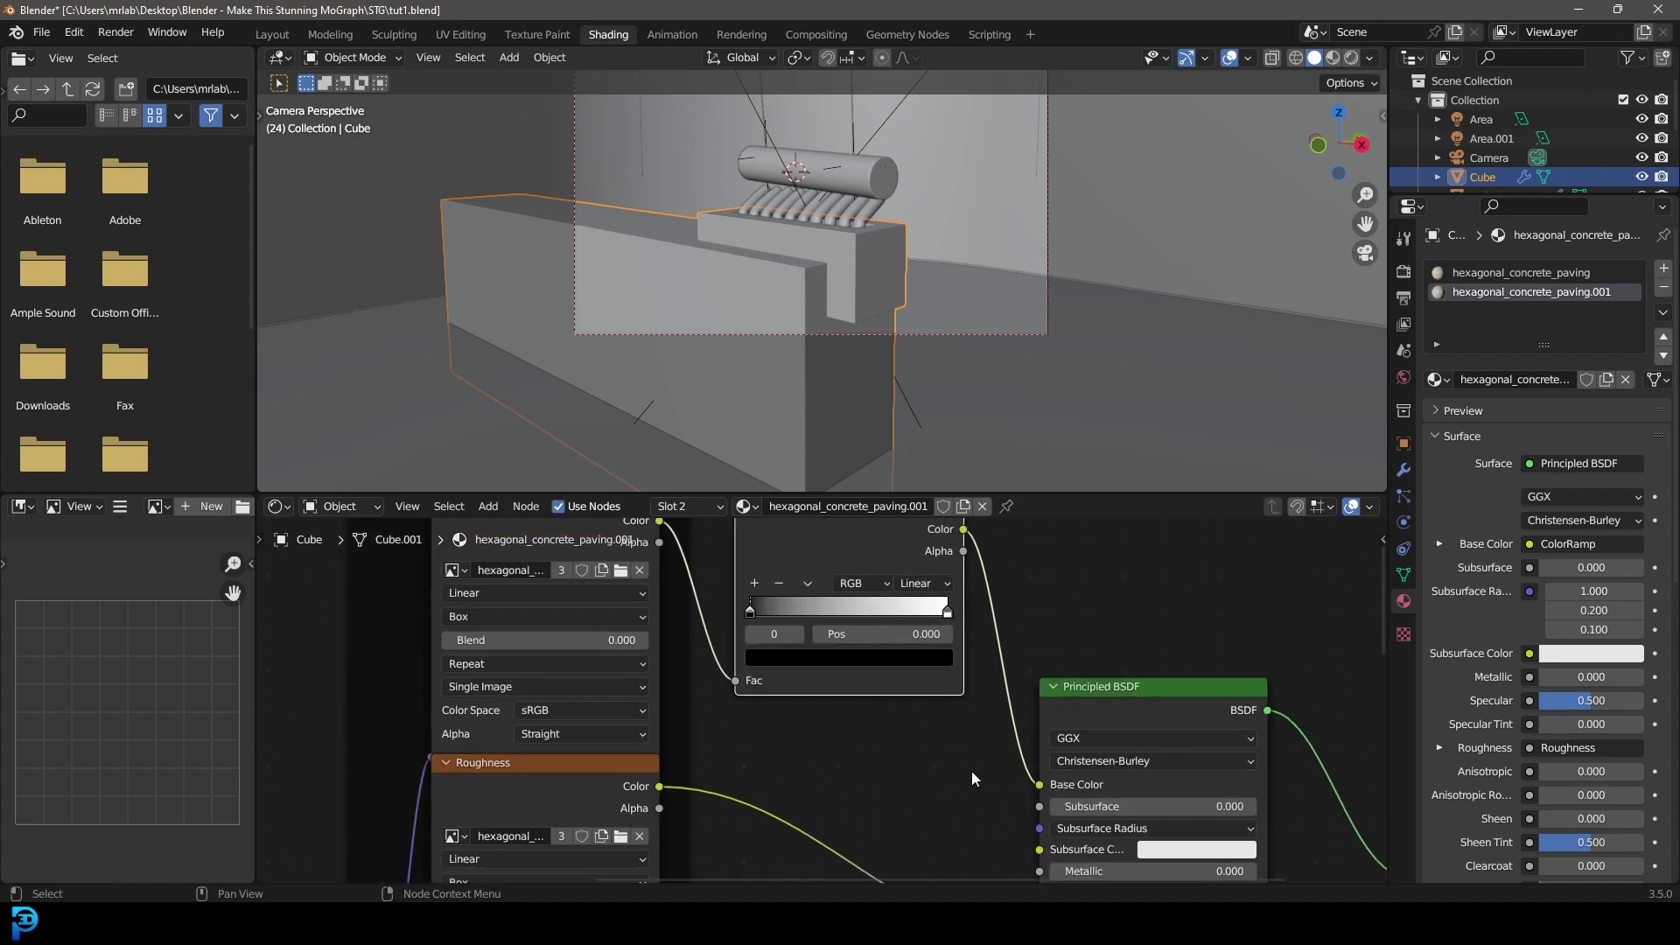
middle_click_drag(836, 696, 834, 786)
scroll(834, 786, "up", 1)
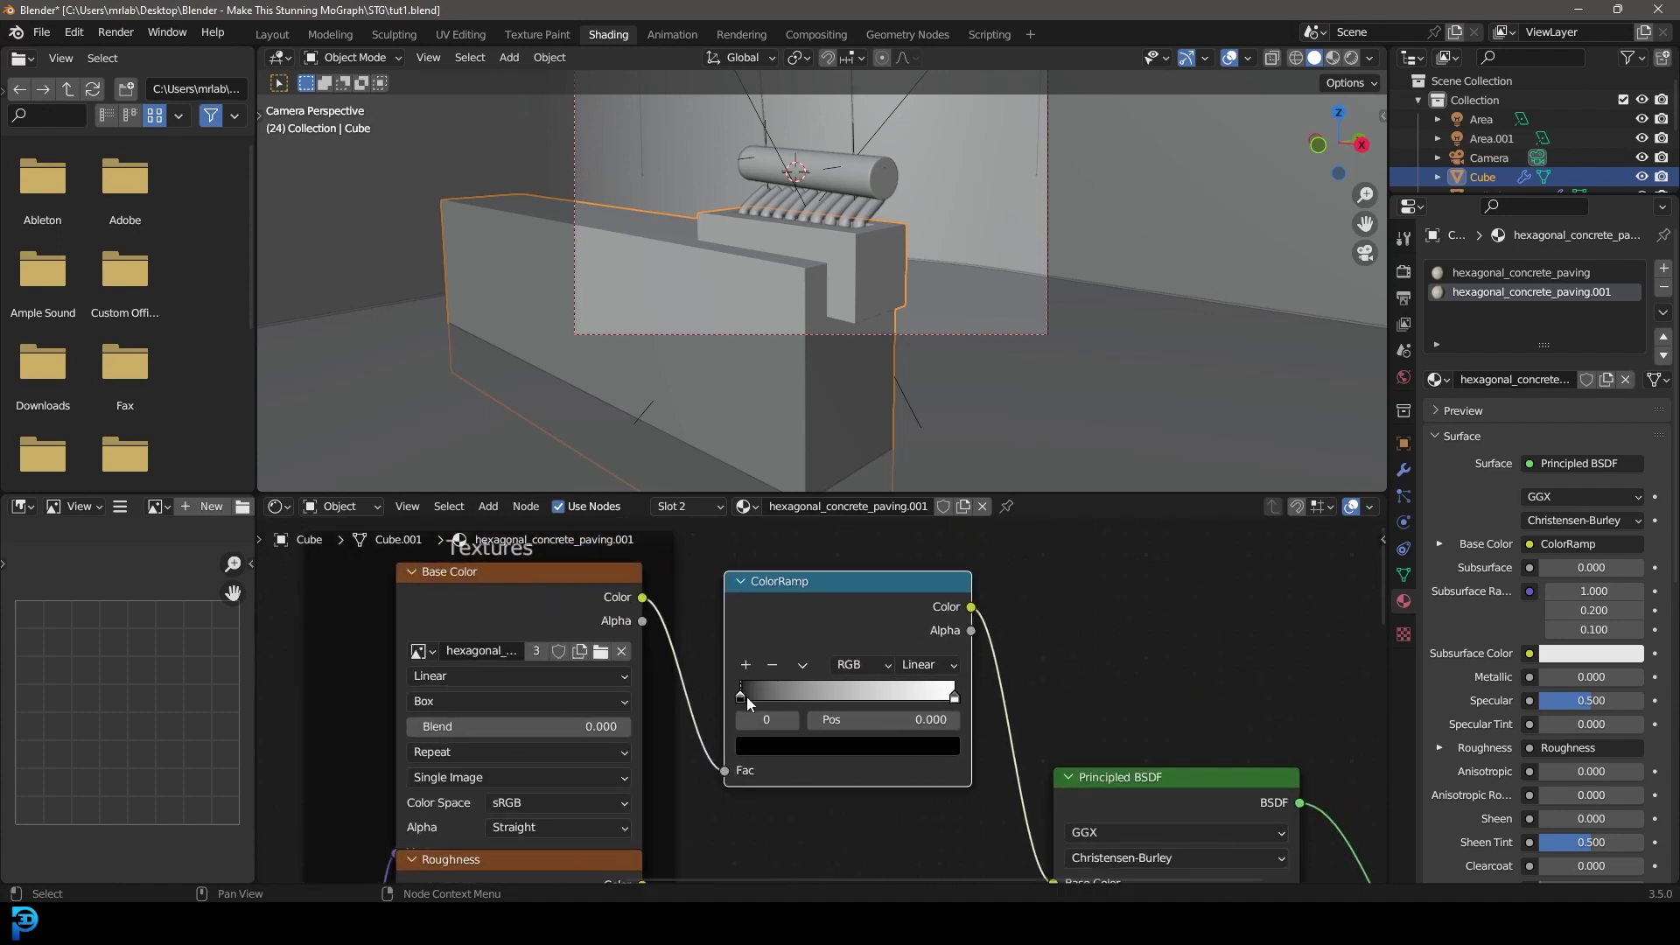
Step: Nudge the ColorRamp's dark stop right and make it a dark green
left_click_drag(748, 701, 750, 701)
left_click(811, 744)
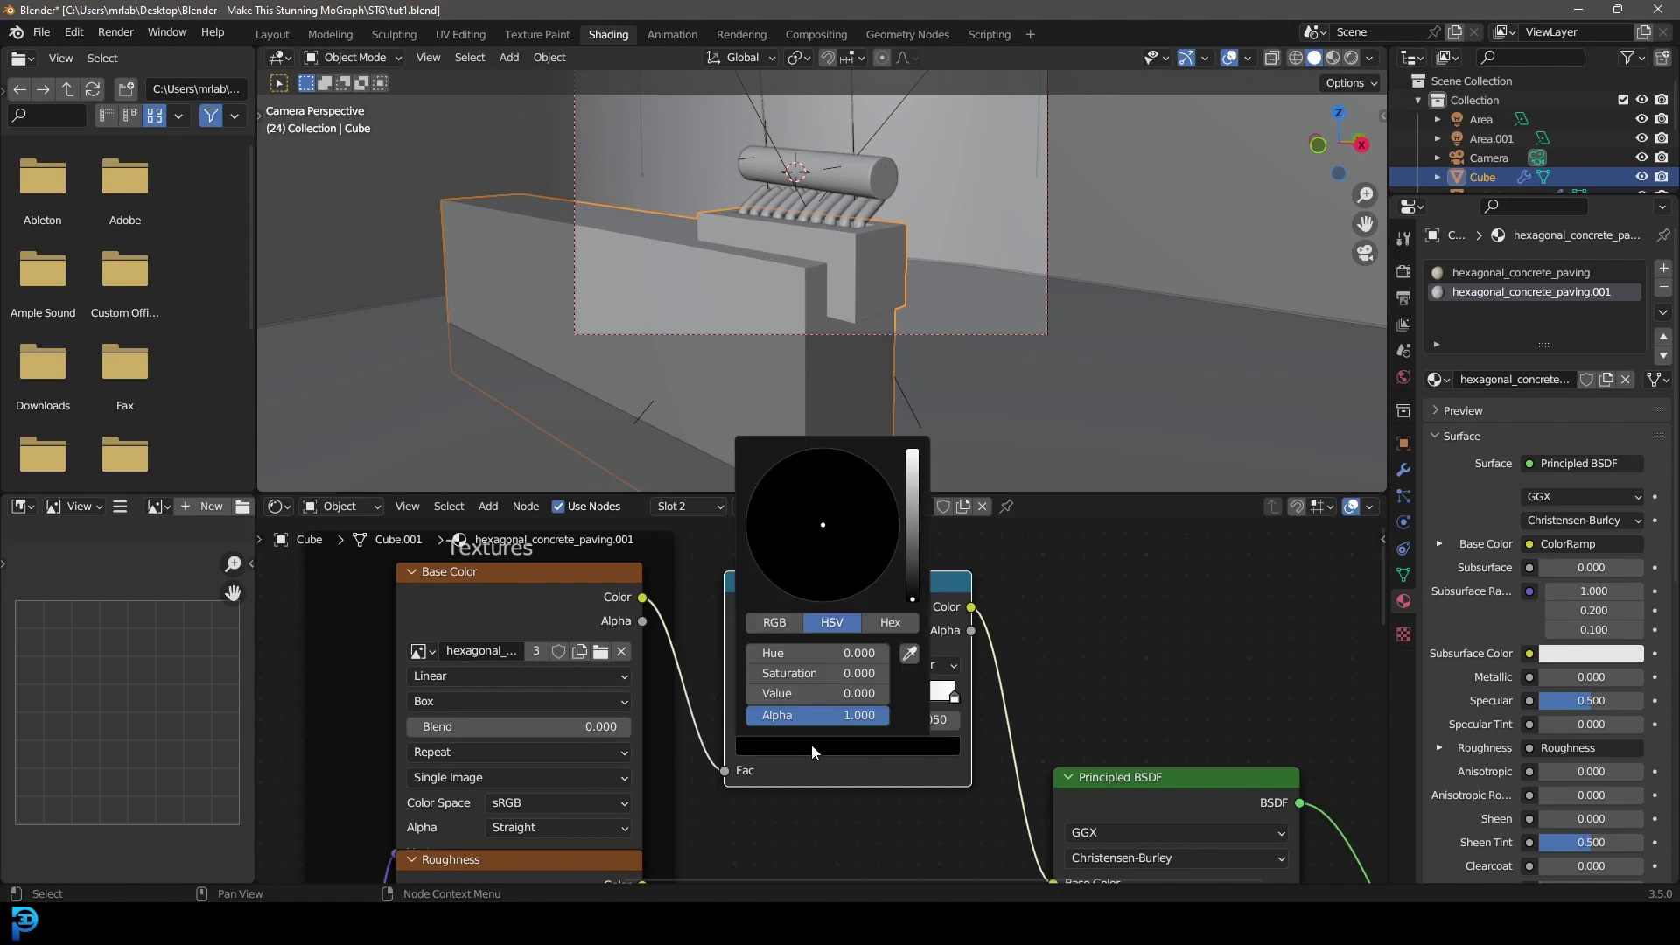
left_click(912, 532)
left_click_drag(817, 535, 787, 520)
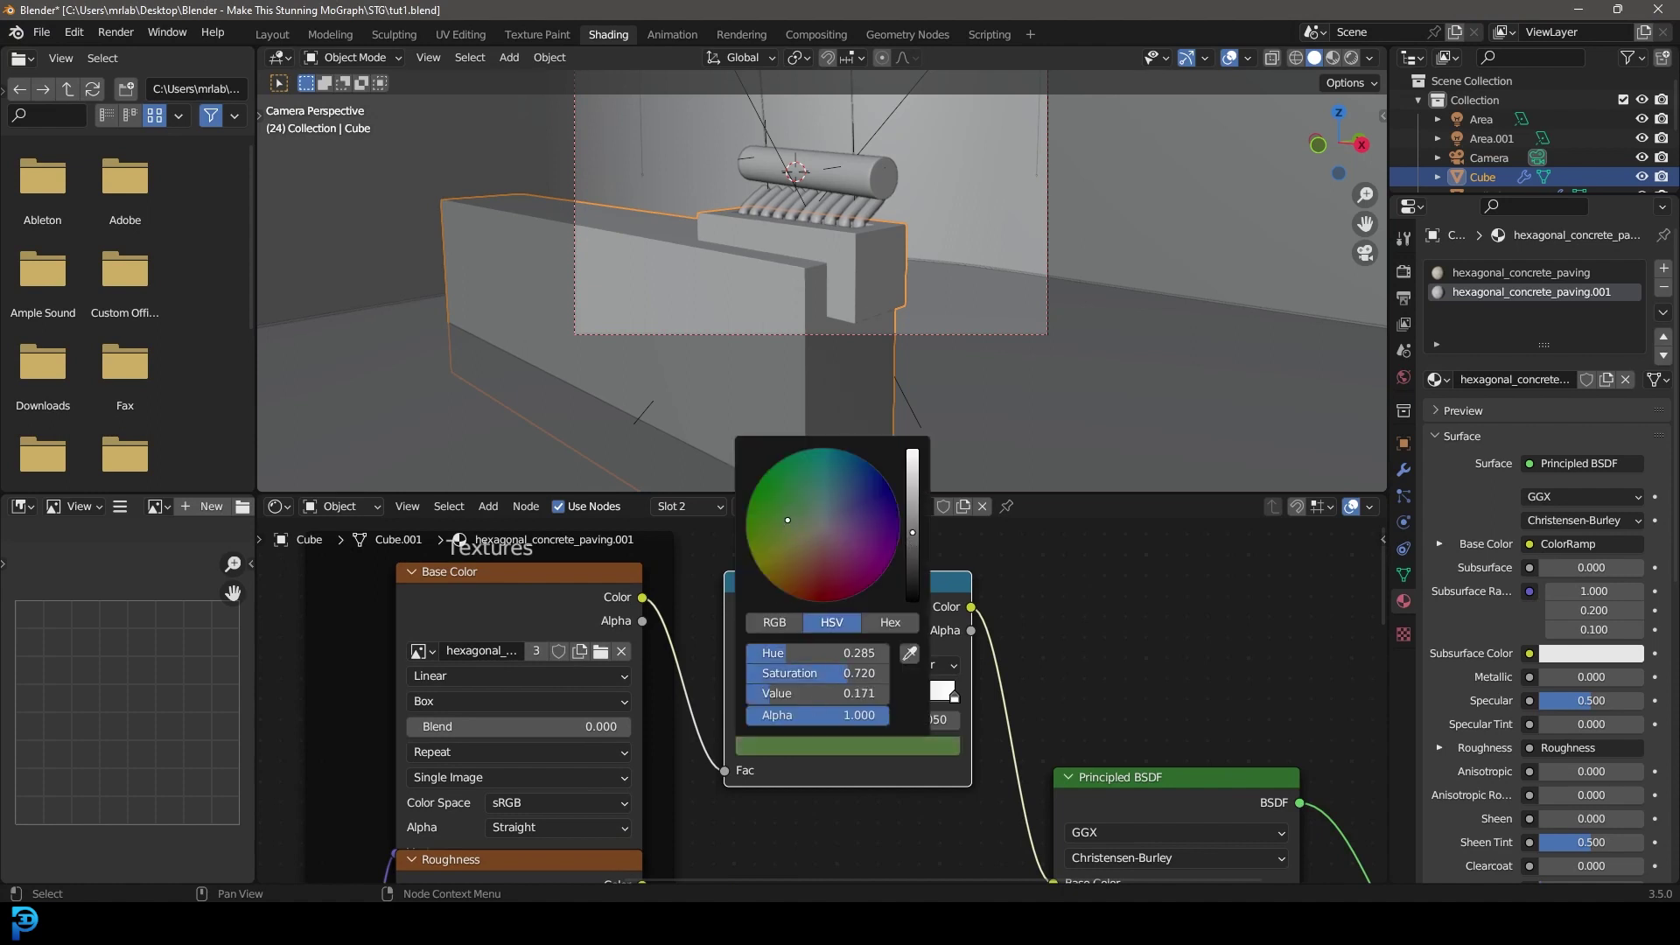
left_click_drag(912, 534, 912, 564)
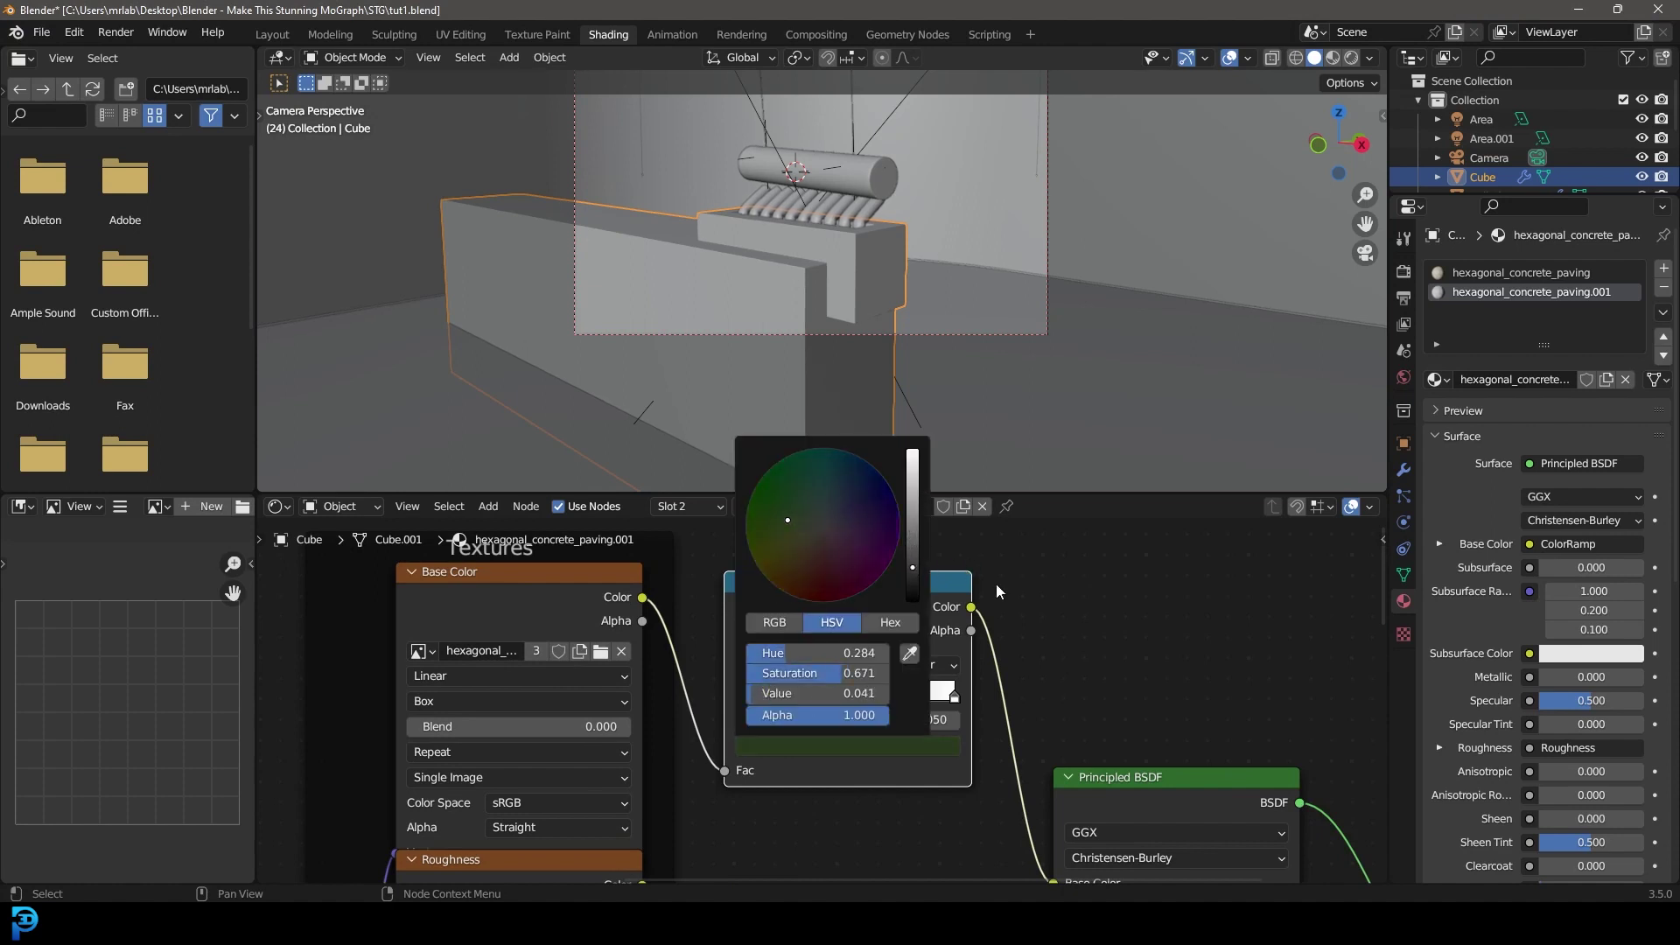
Step: Make the light stop a dark green and slide it to about 0.456
left_click_drag(955, 700, 916, 704)
left_click(901, 758)
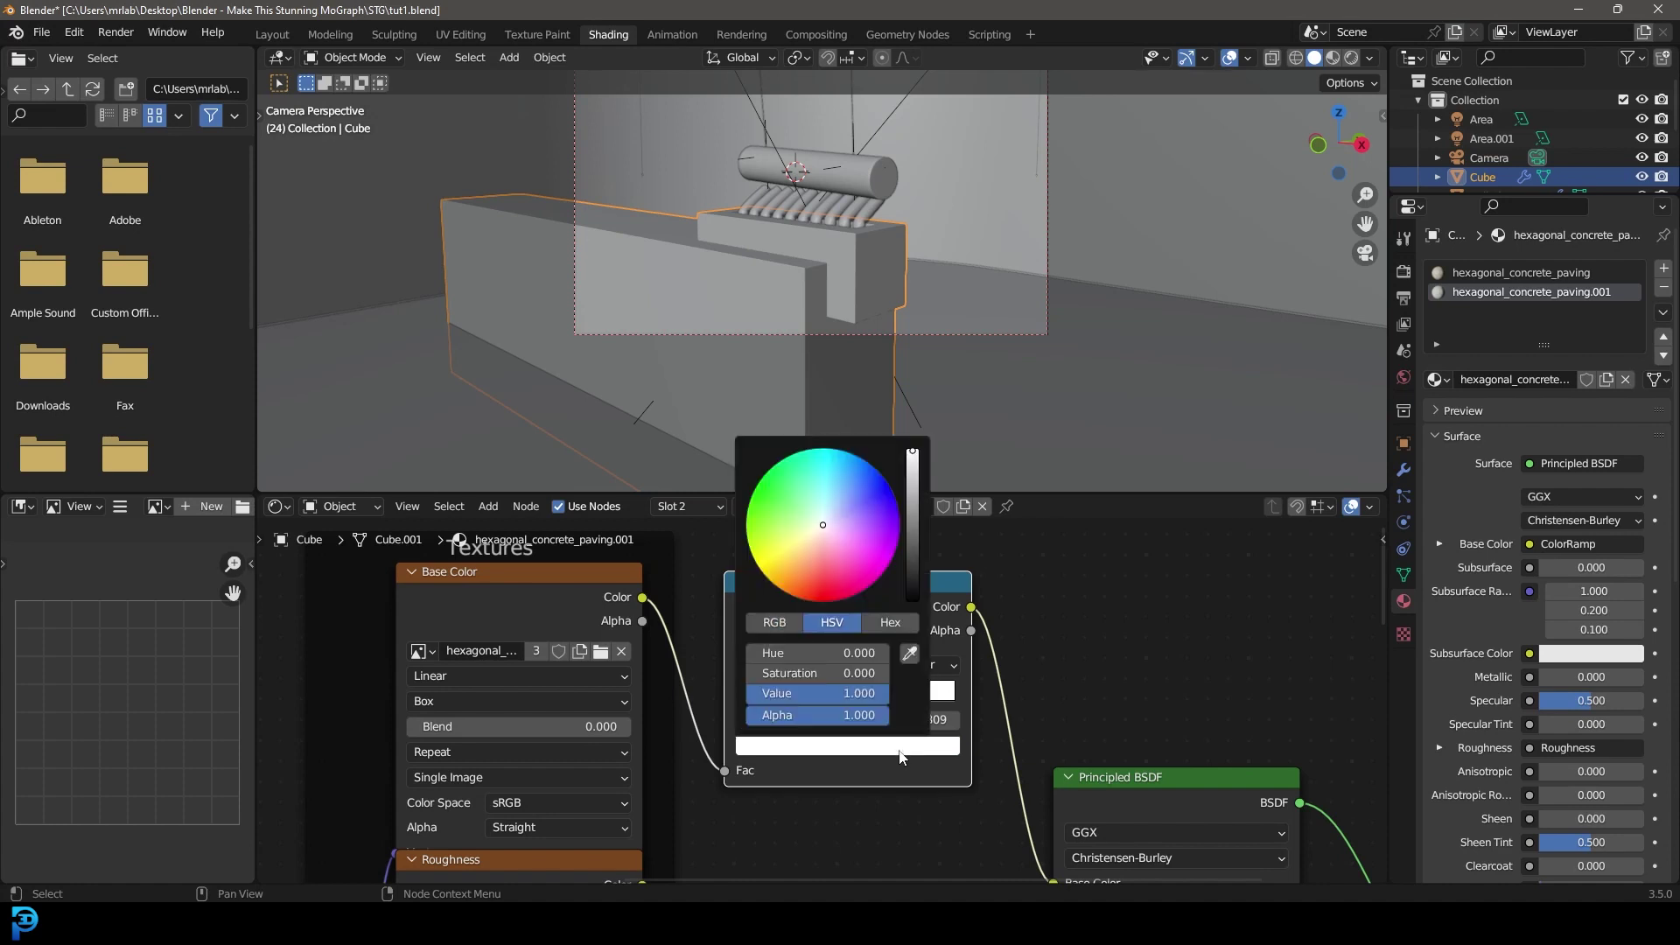
left_click(803, 505)
left_click_drag(908, 523, 912, 545)
left_click_drag(799, 499, 797, 507)
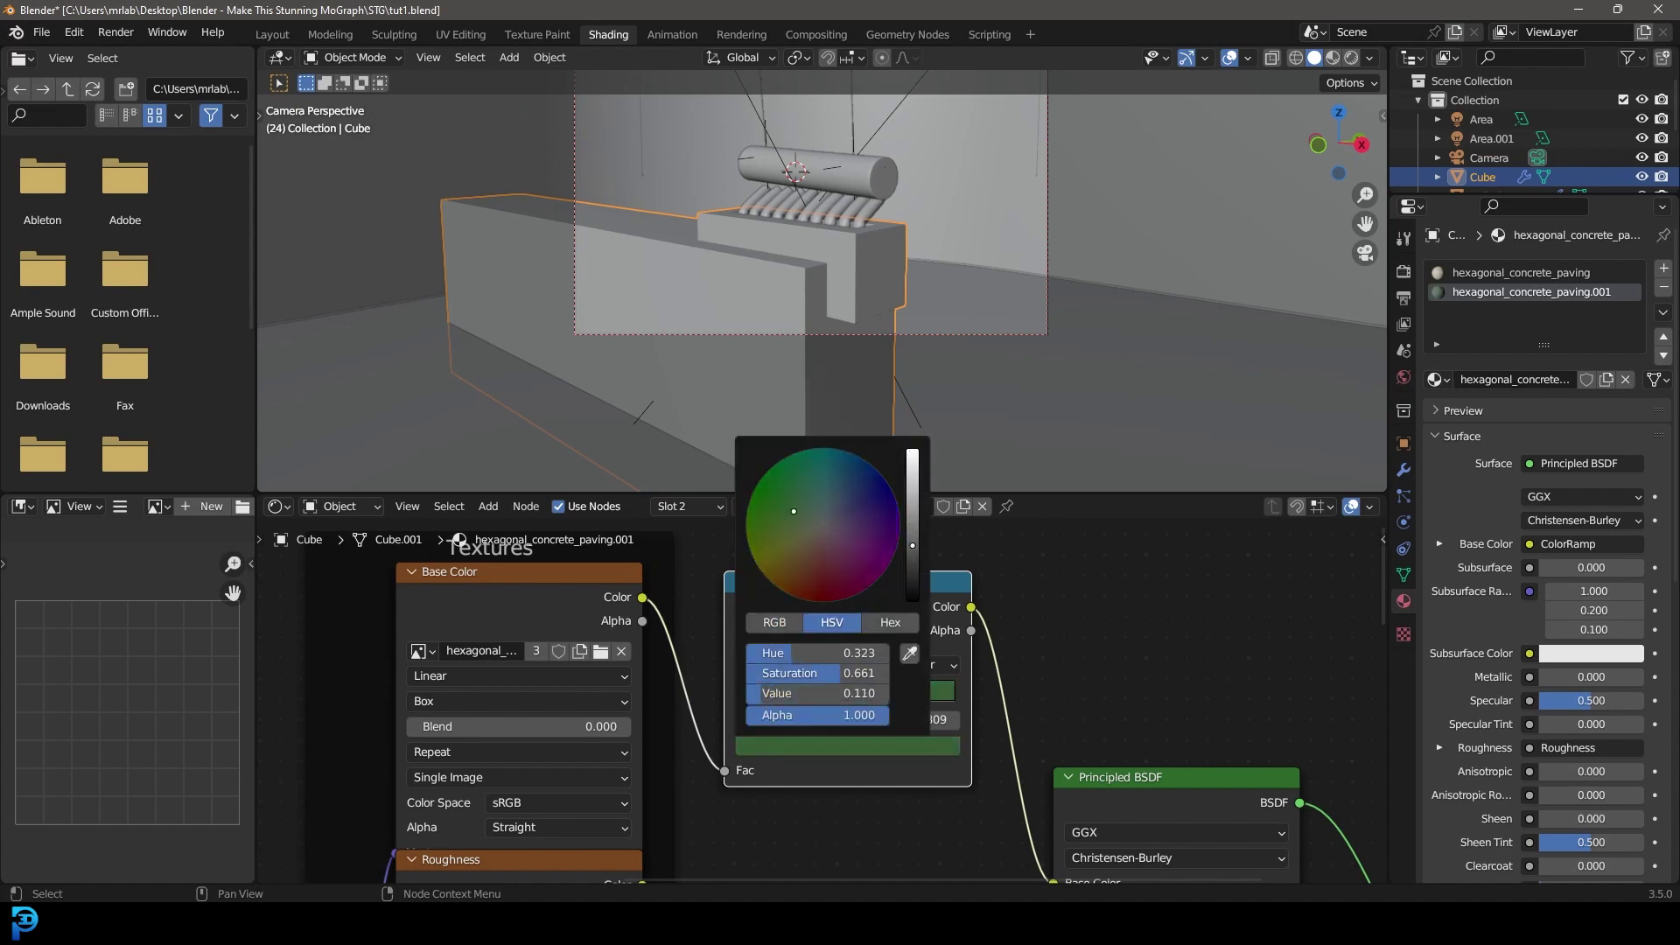
left_click_drag(914, 695, 853, 701)
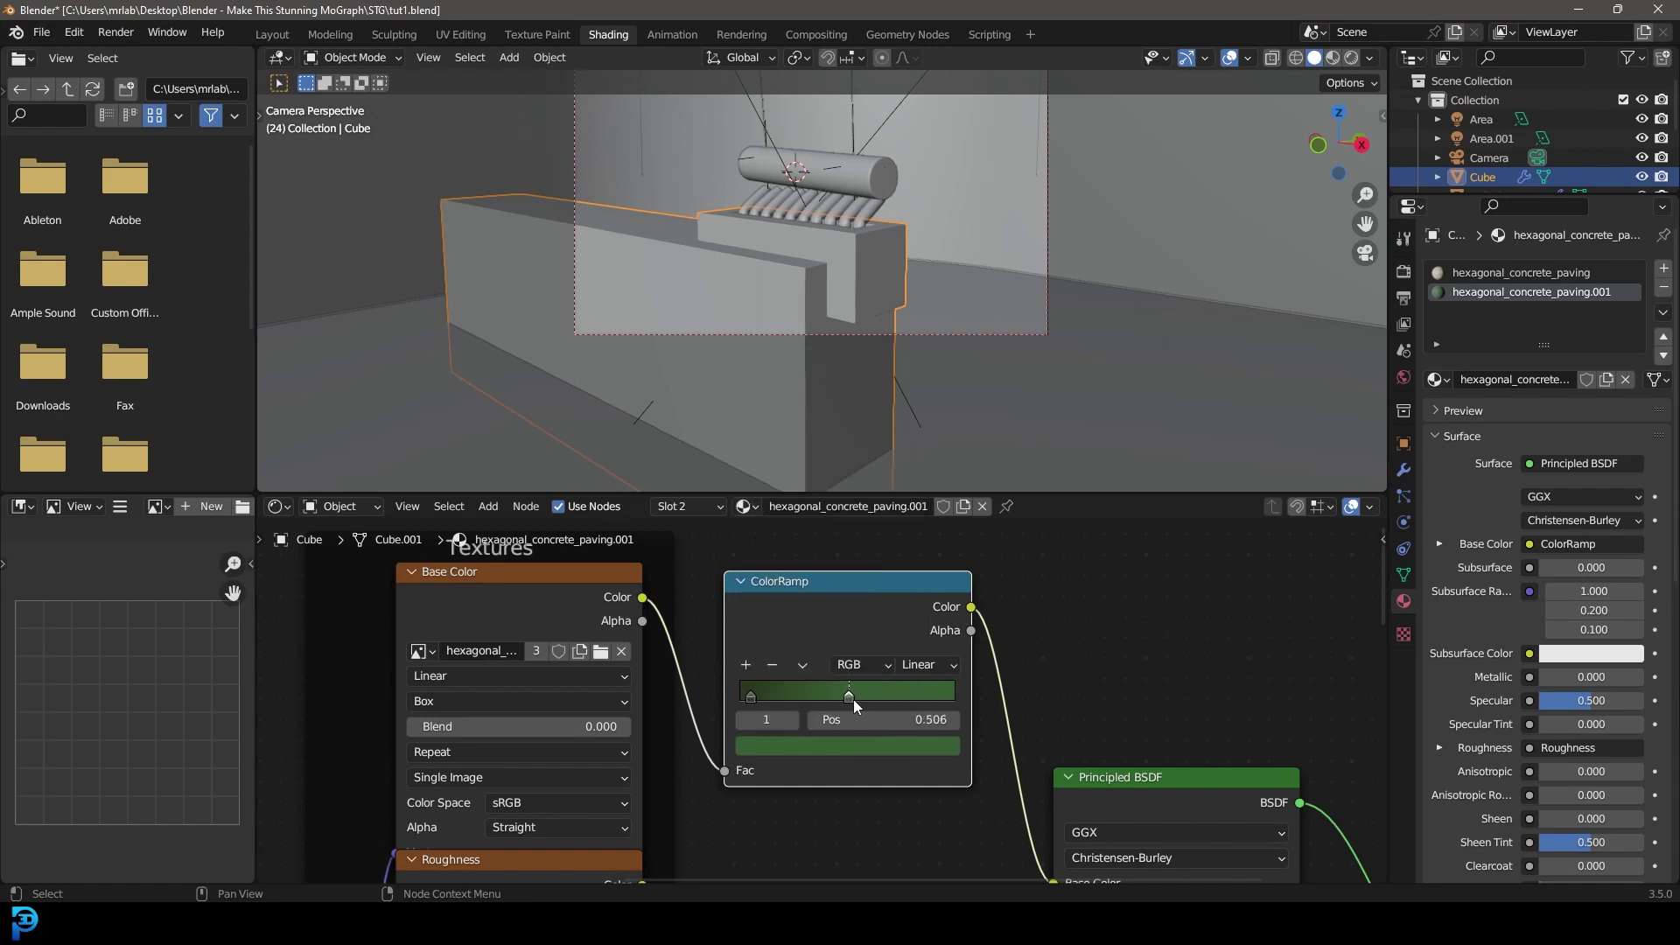
middle_click_drag(805, 297, 839, 300)
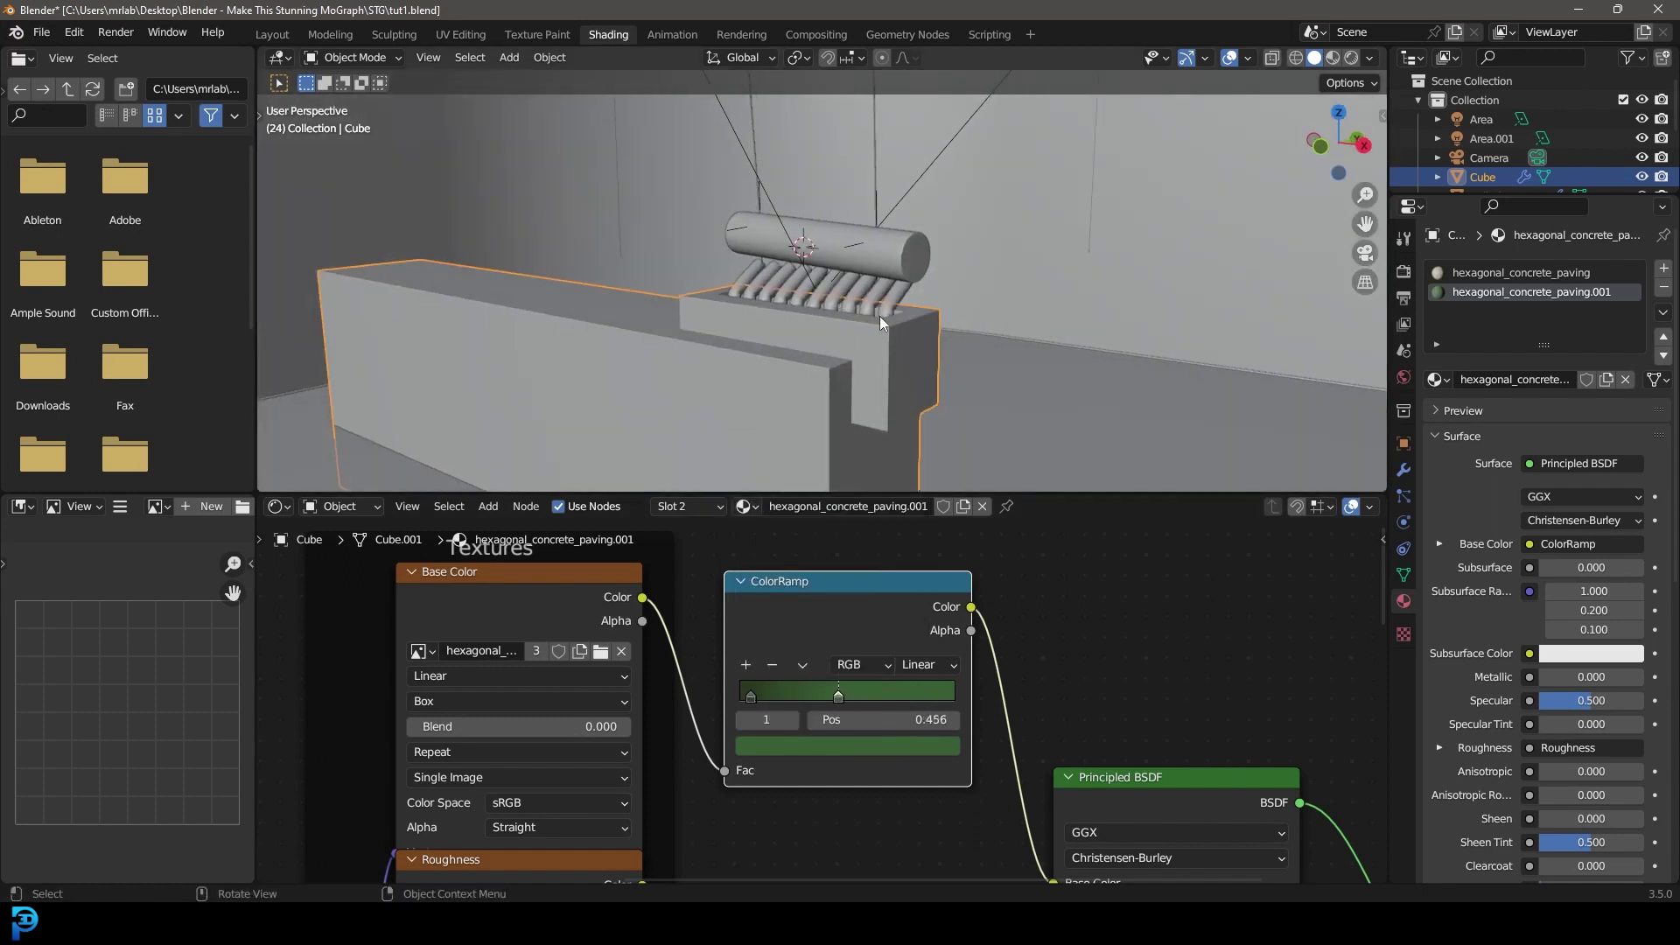
key("Tab")
Step: Select the long box's linked faces in Edit Mode and assign them hexagonal_concrete_paving.001
scroll(880, 326, "up", 2)
left_click(723, 394)
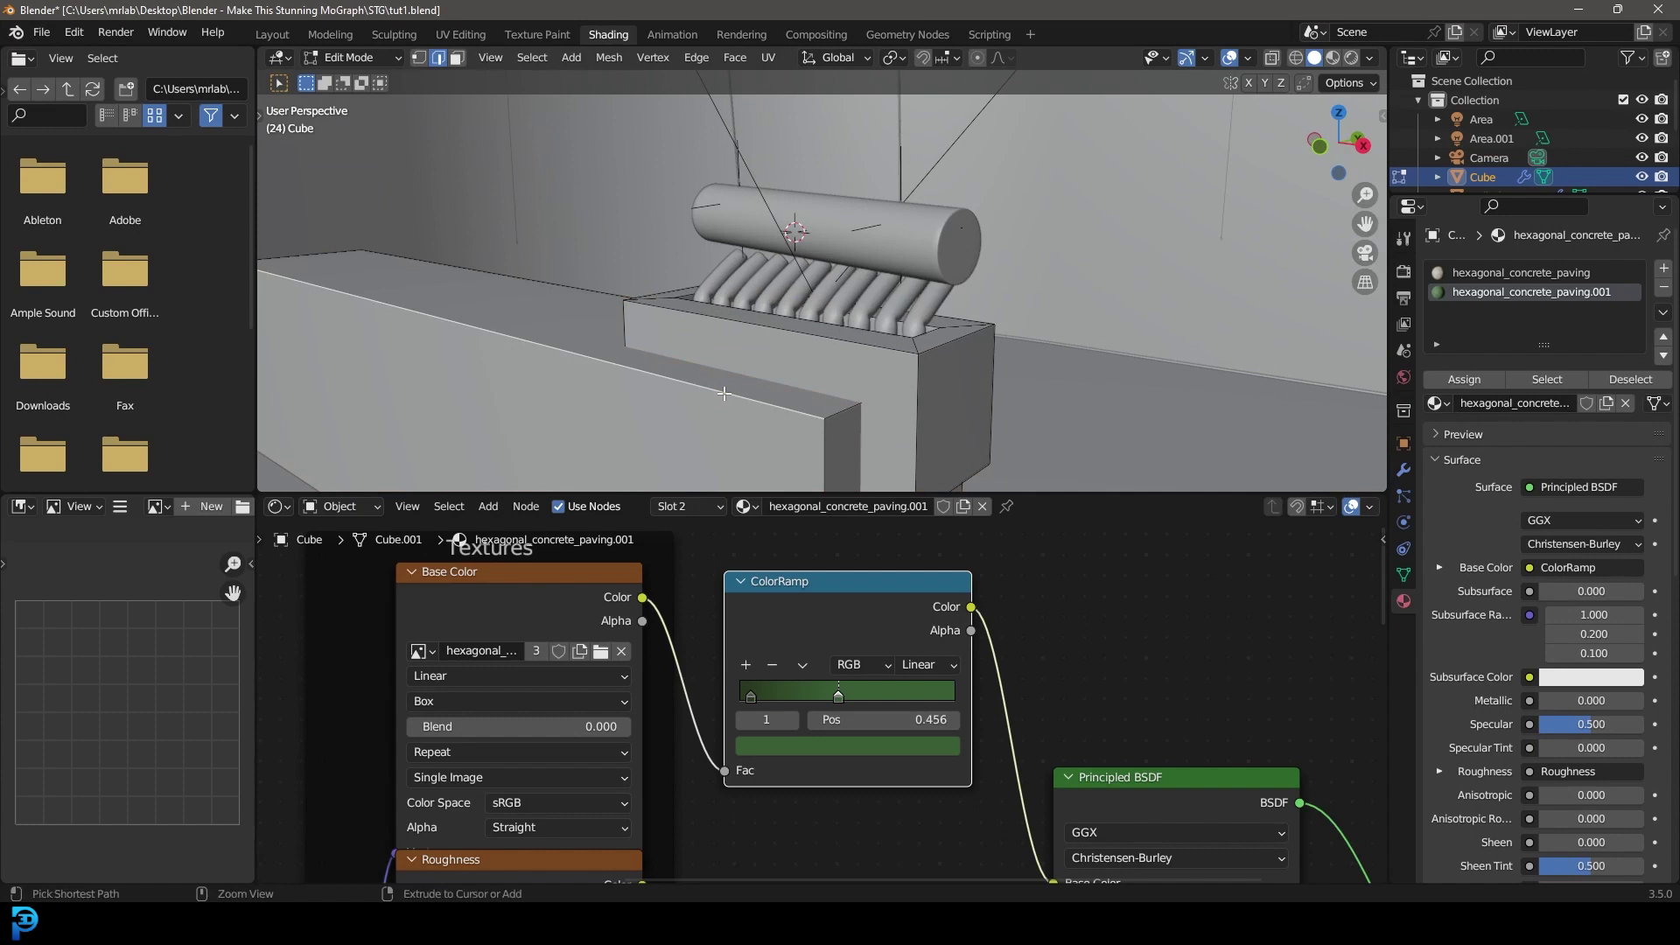
key("ctrl+l")
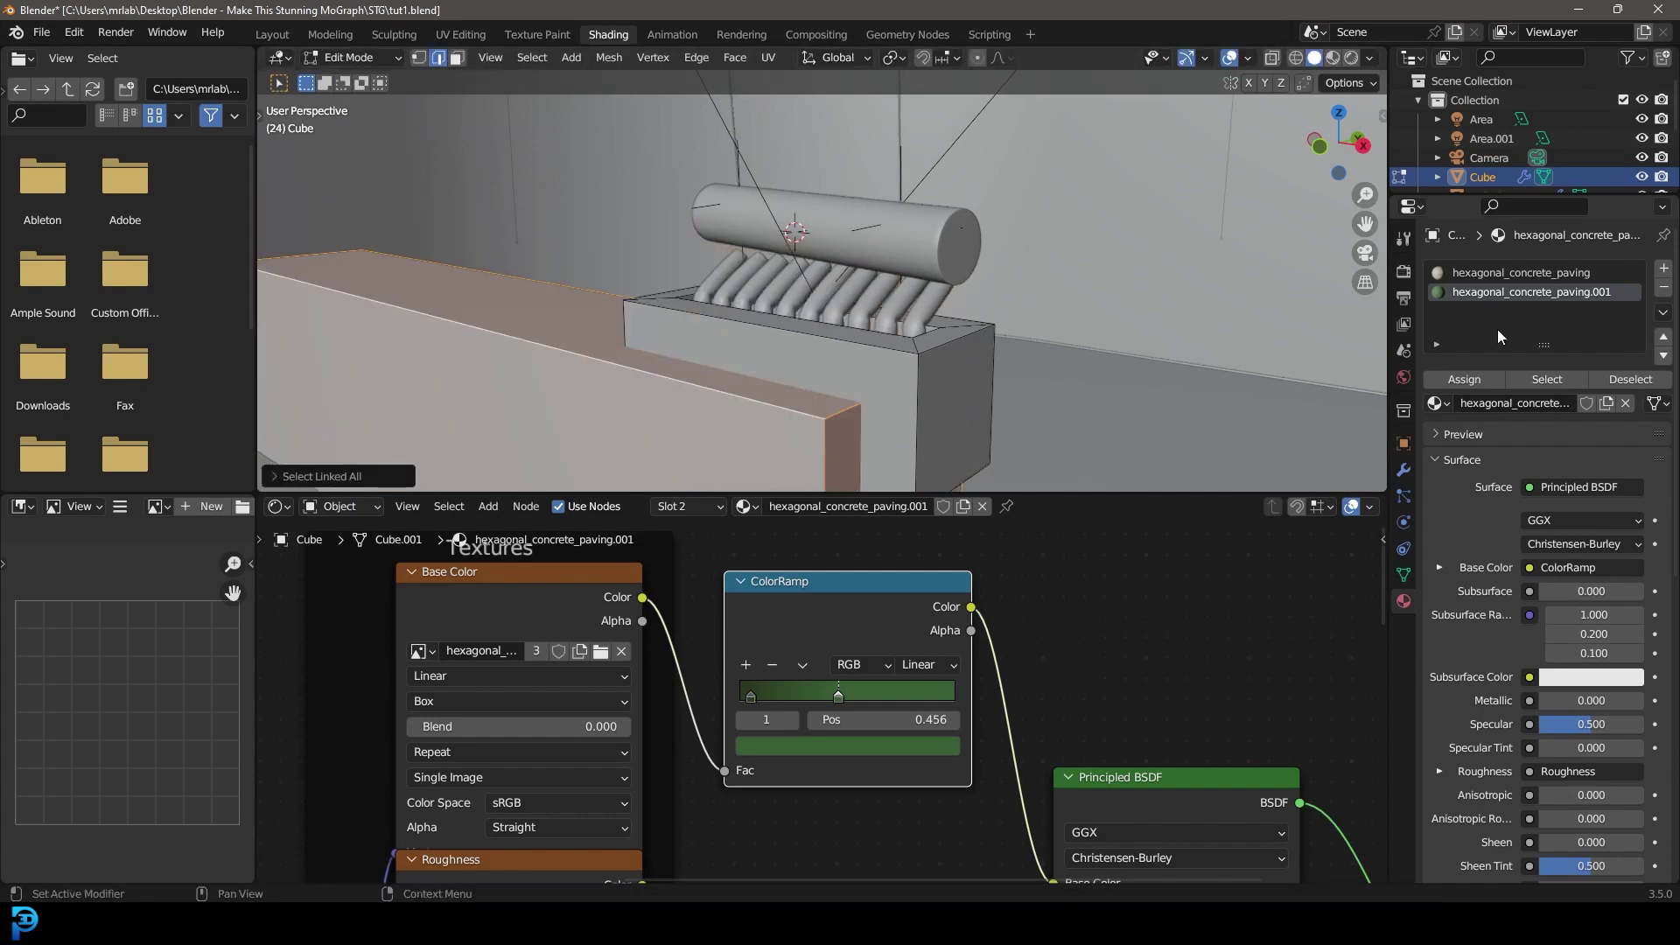
left_click(1464, 380)
key("Tab")
Step: Check the camera view in Rendered shading, then return to Solid shading
scroll(869, 360, "down", 2)
scroll(869, 360, "down", 2)
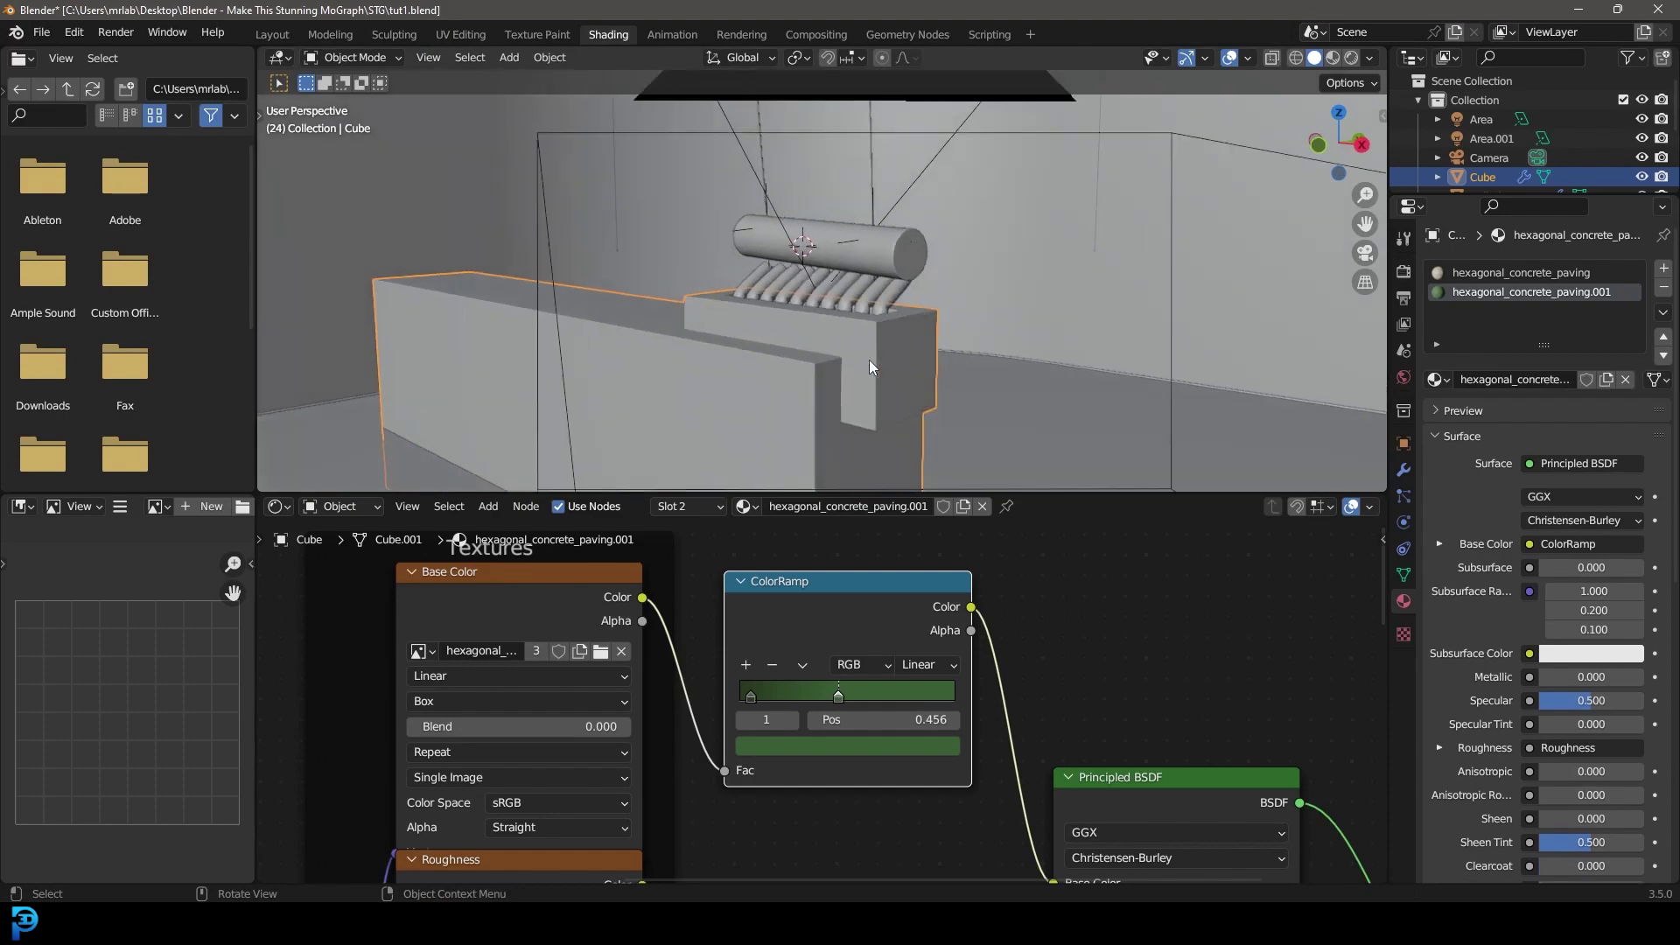
key("KP_0")
mouse_move(822, 269)
middle_mouse_down("ctrl")
mouse_move(823, 376)
mouse_move(876, 329)
middle_mouse_up("ctrl")
key("z")
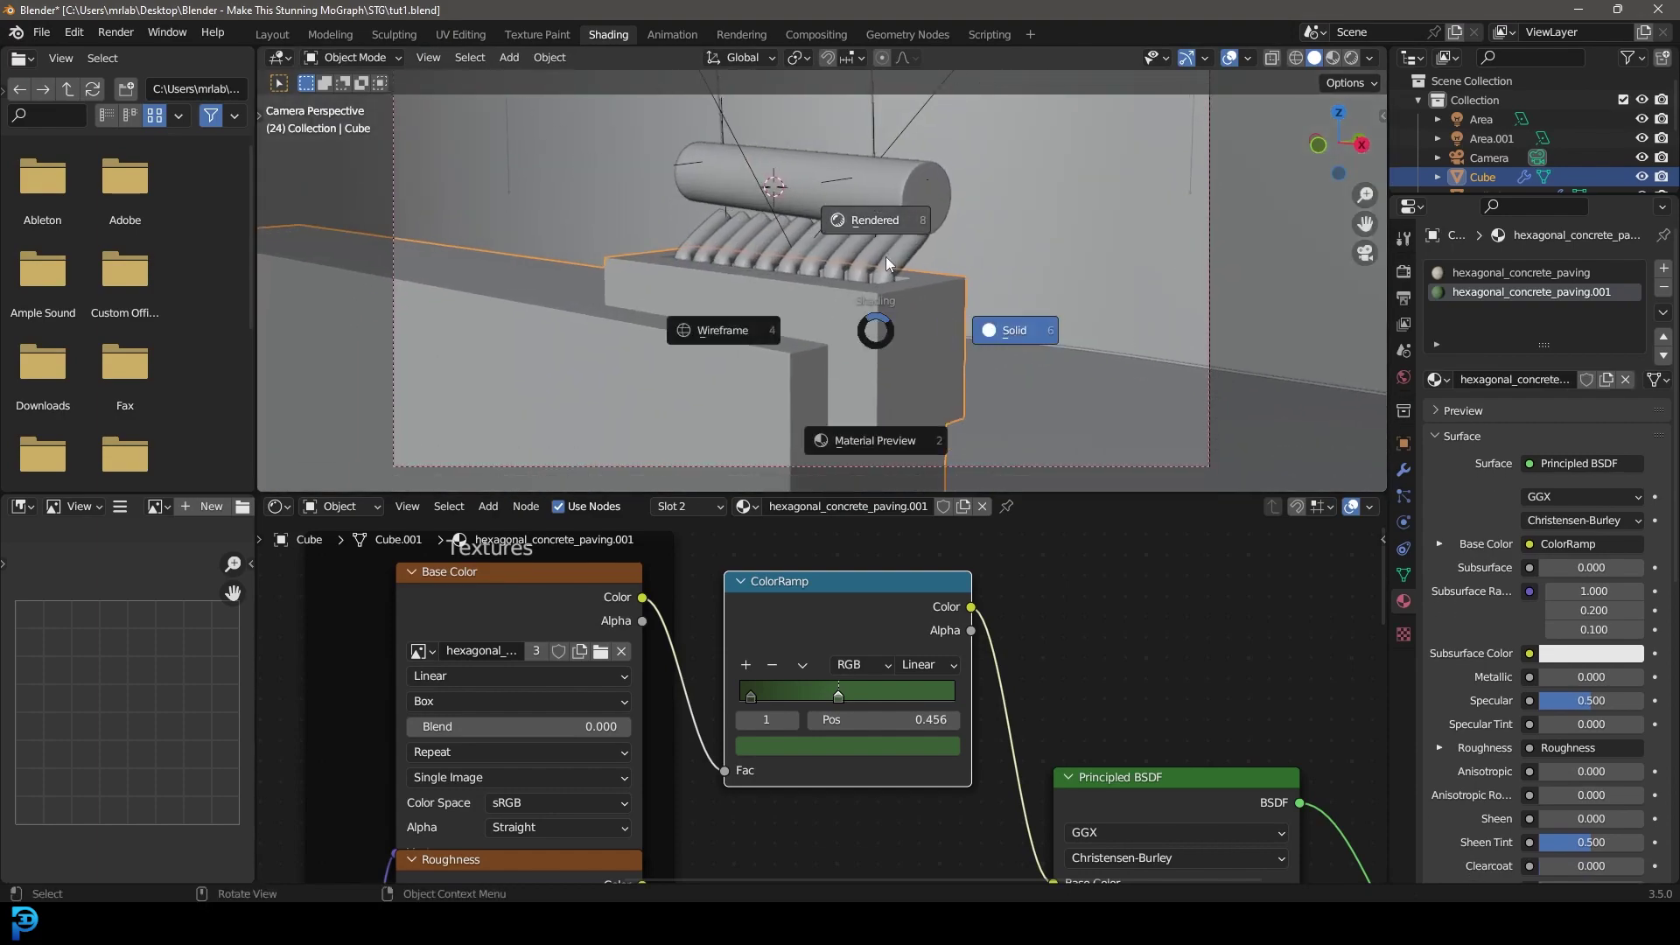
left_click(886, 257)
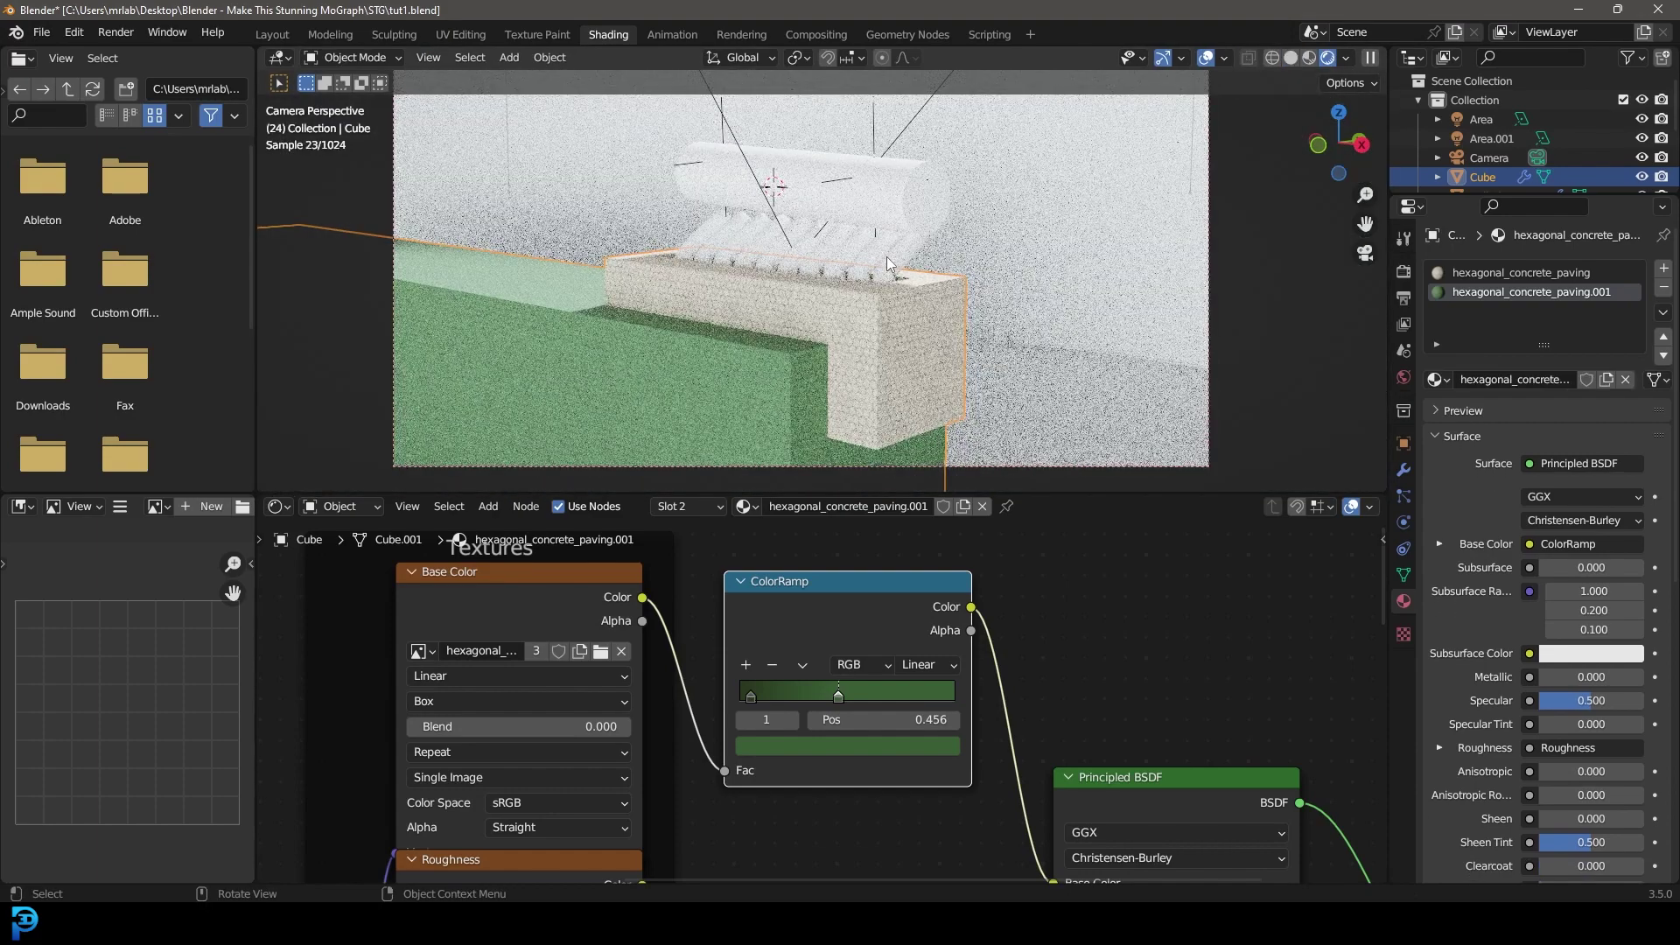
key("z")
left_click(1090, 276)
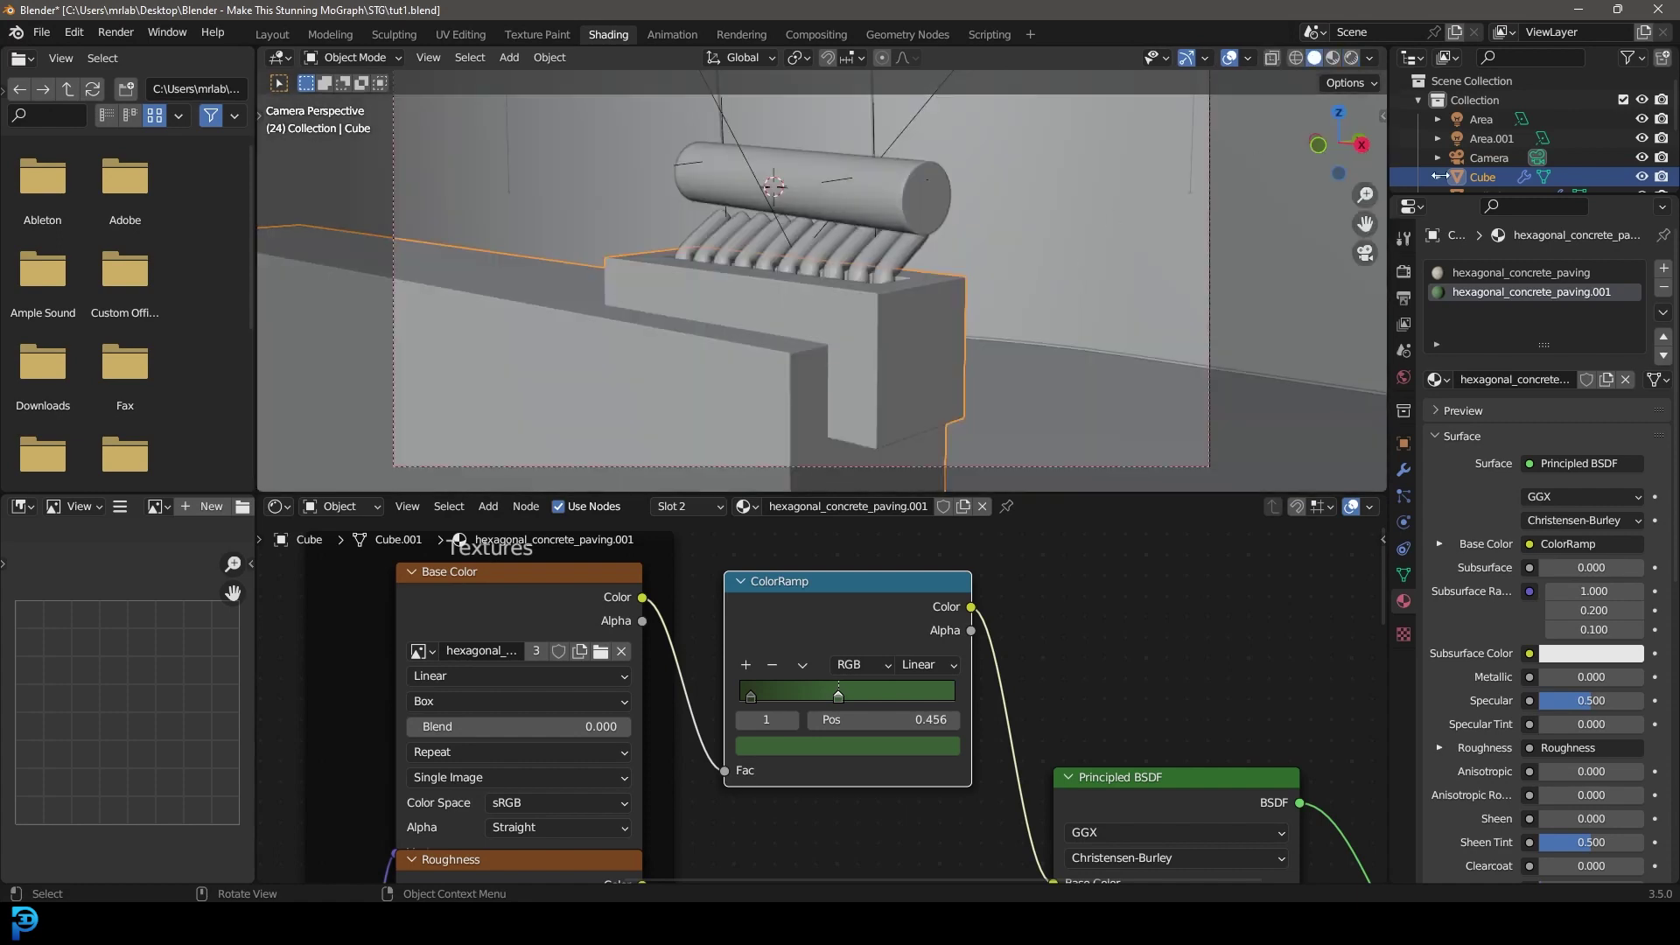
Step: Add a third material slot holding the plywood material
left_click(1664, 267)
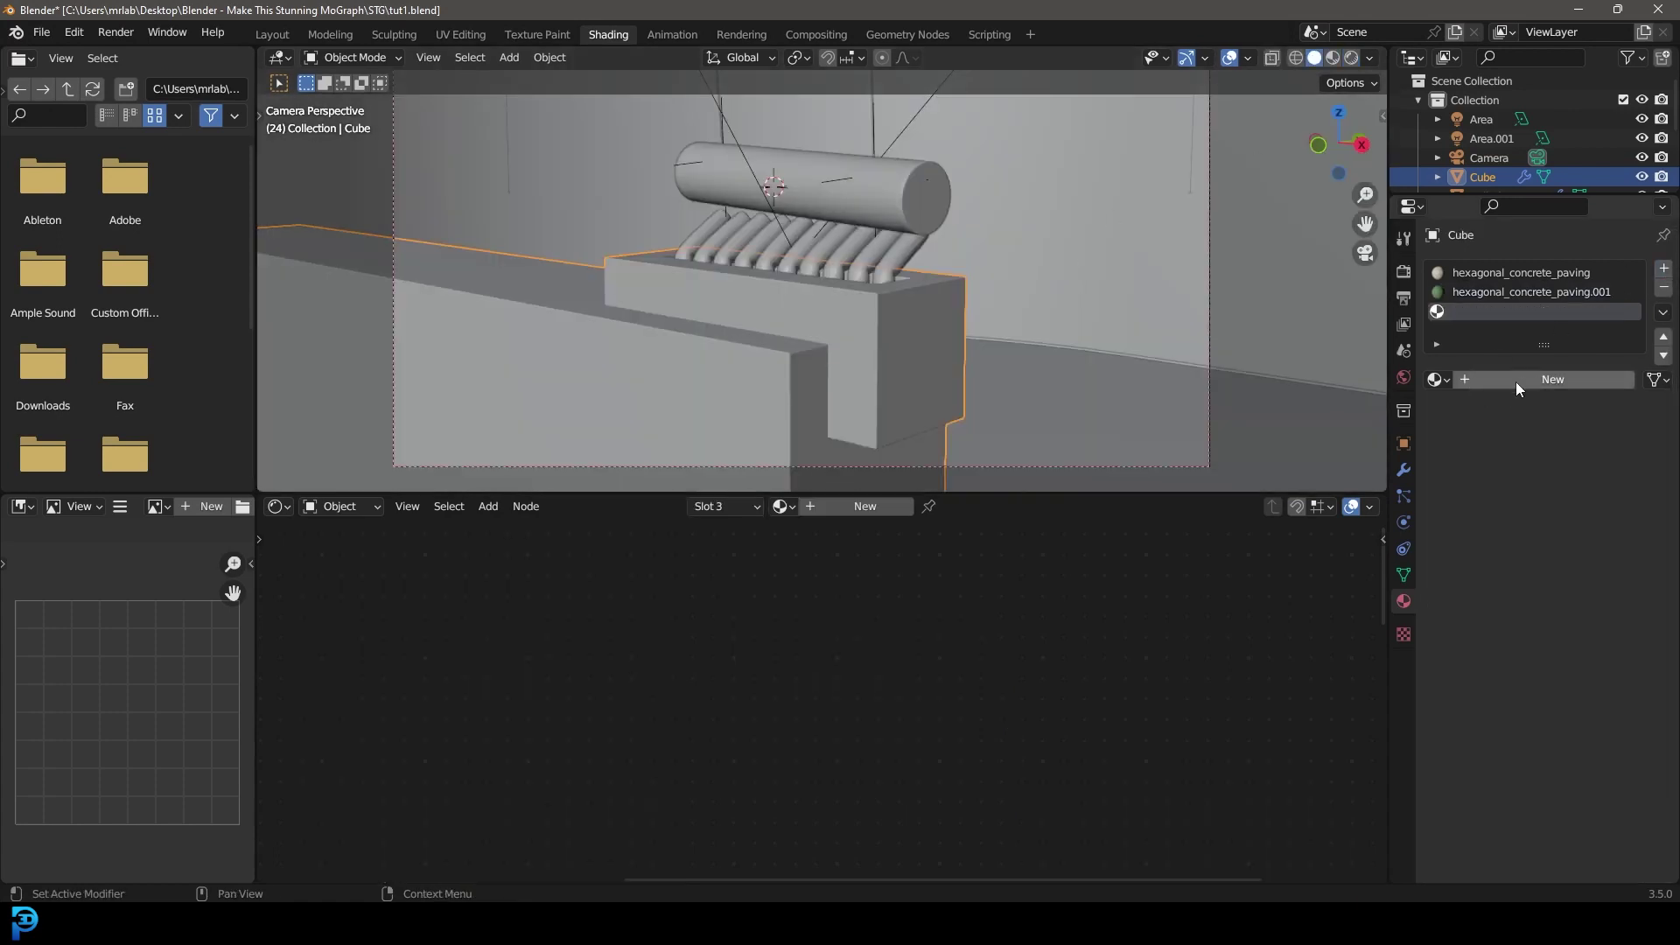
left_click(1434, 380)
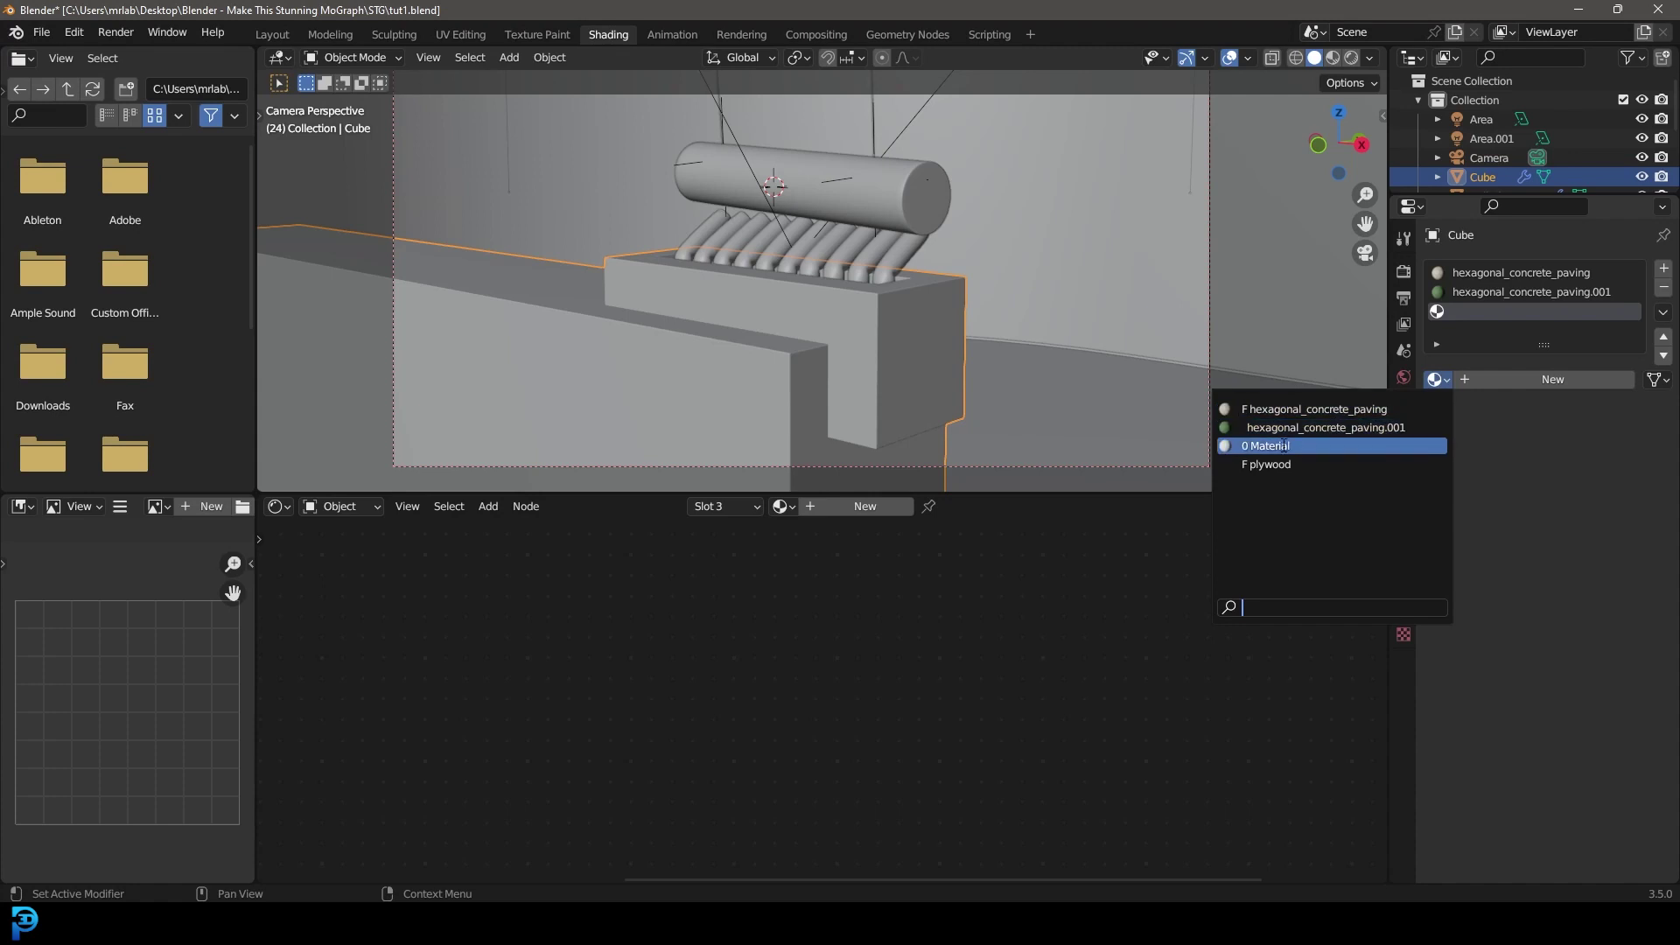
left_click(1320, 465)
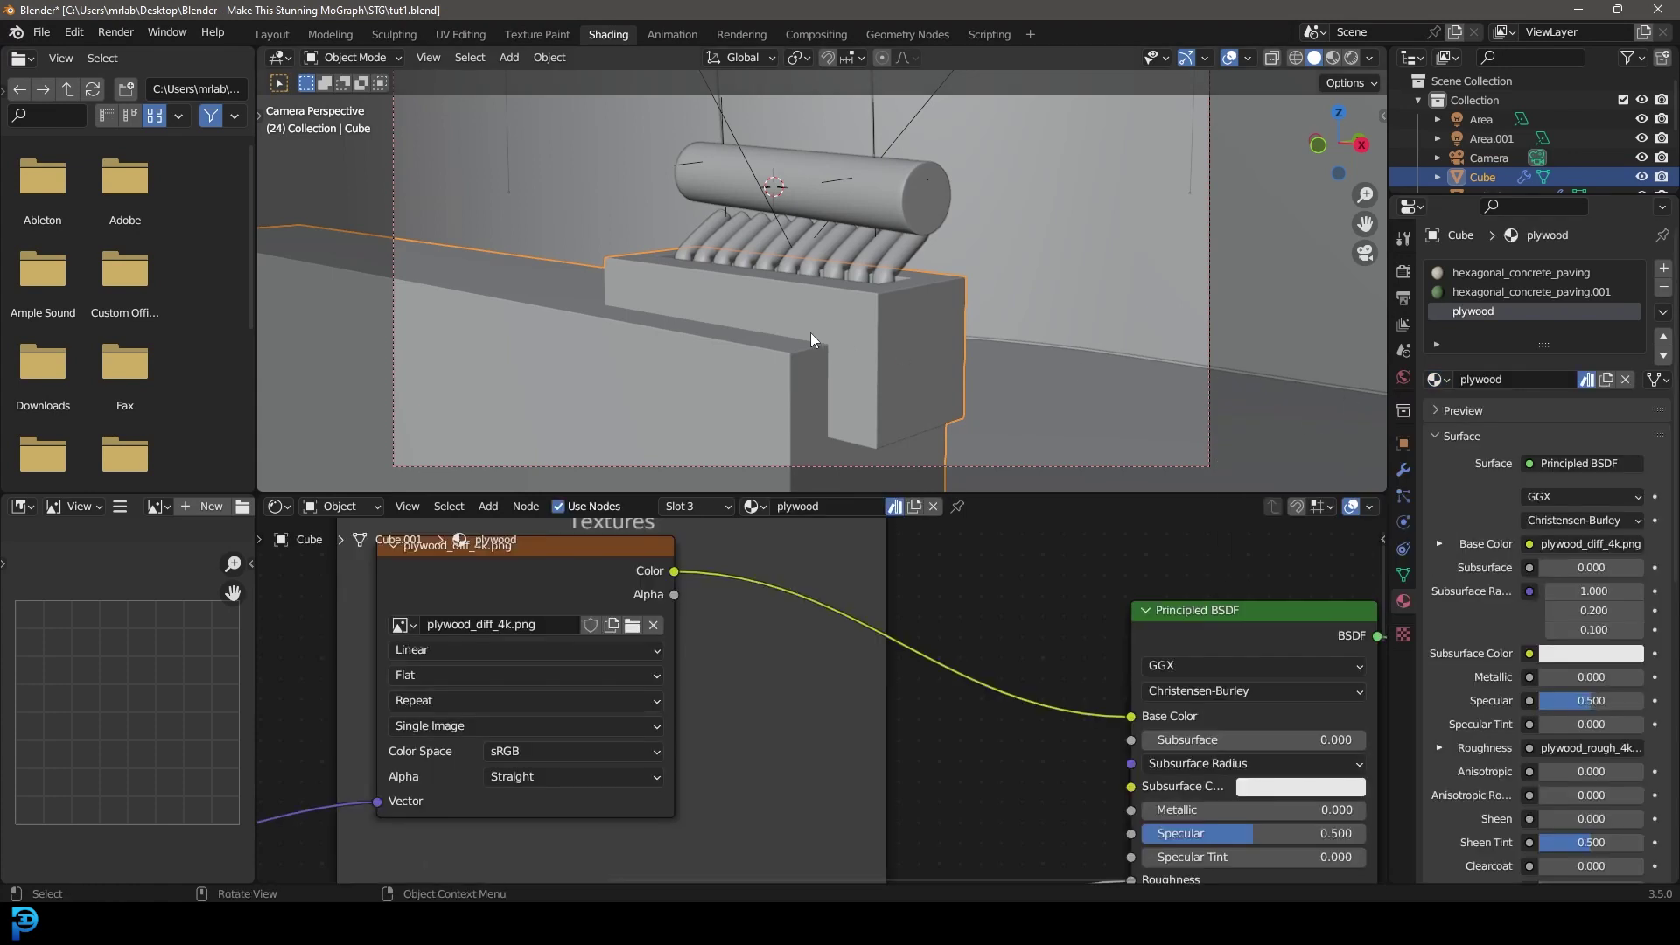
Step: Assign plywood to the slab's top face and end face in face select mode
key("Tab")
middle_click_drag(877, 349, 770, 350)
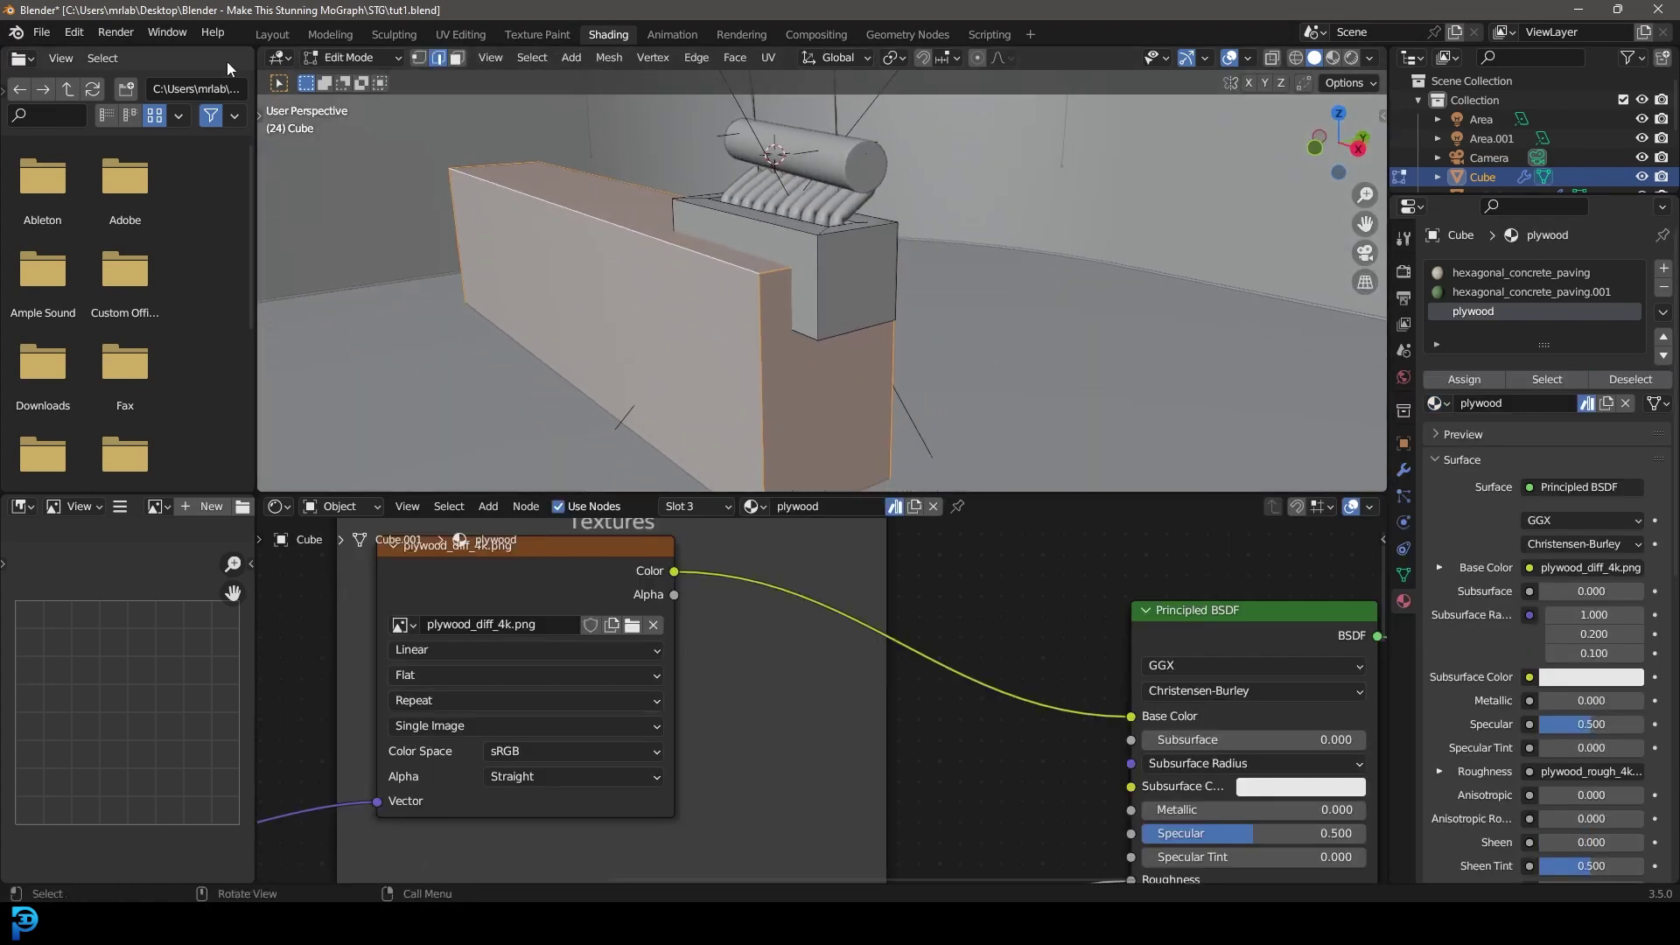
left_click(457, 59)
left_click(694, 239)
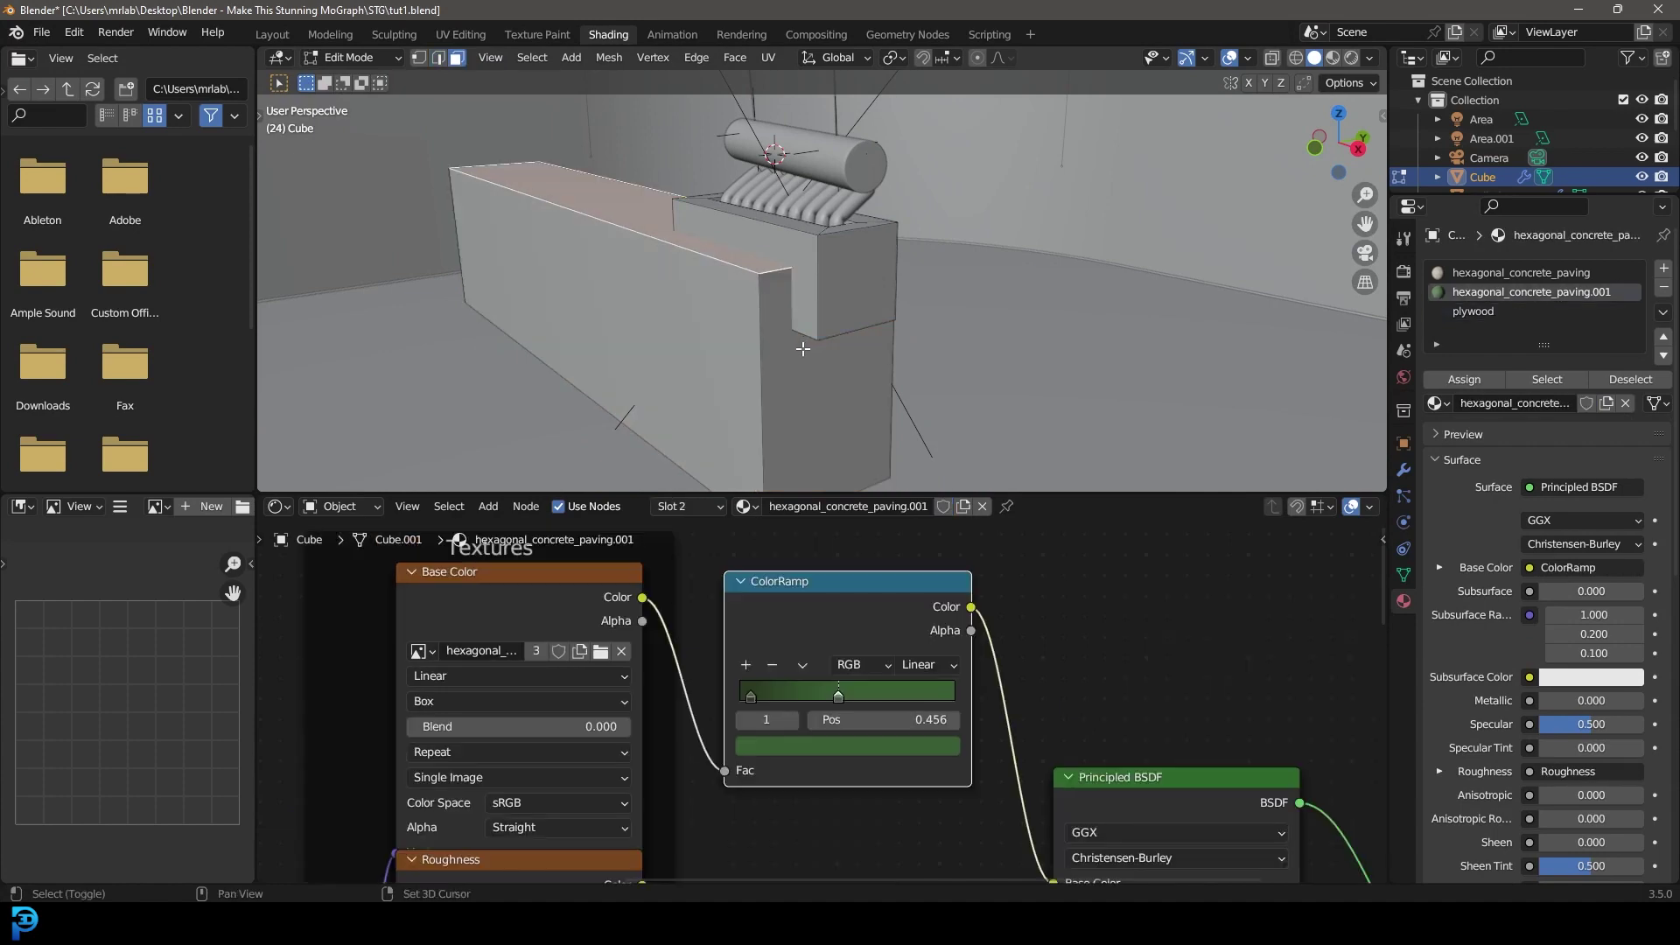
left_click(809, 352, "shift")
left_click(1474, 311)
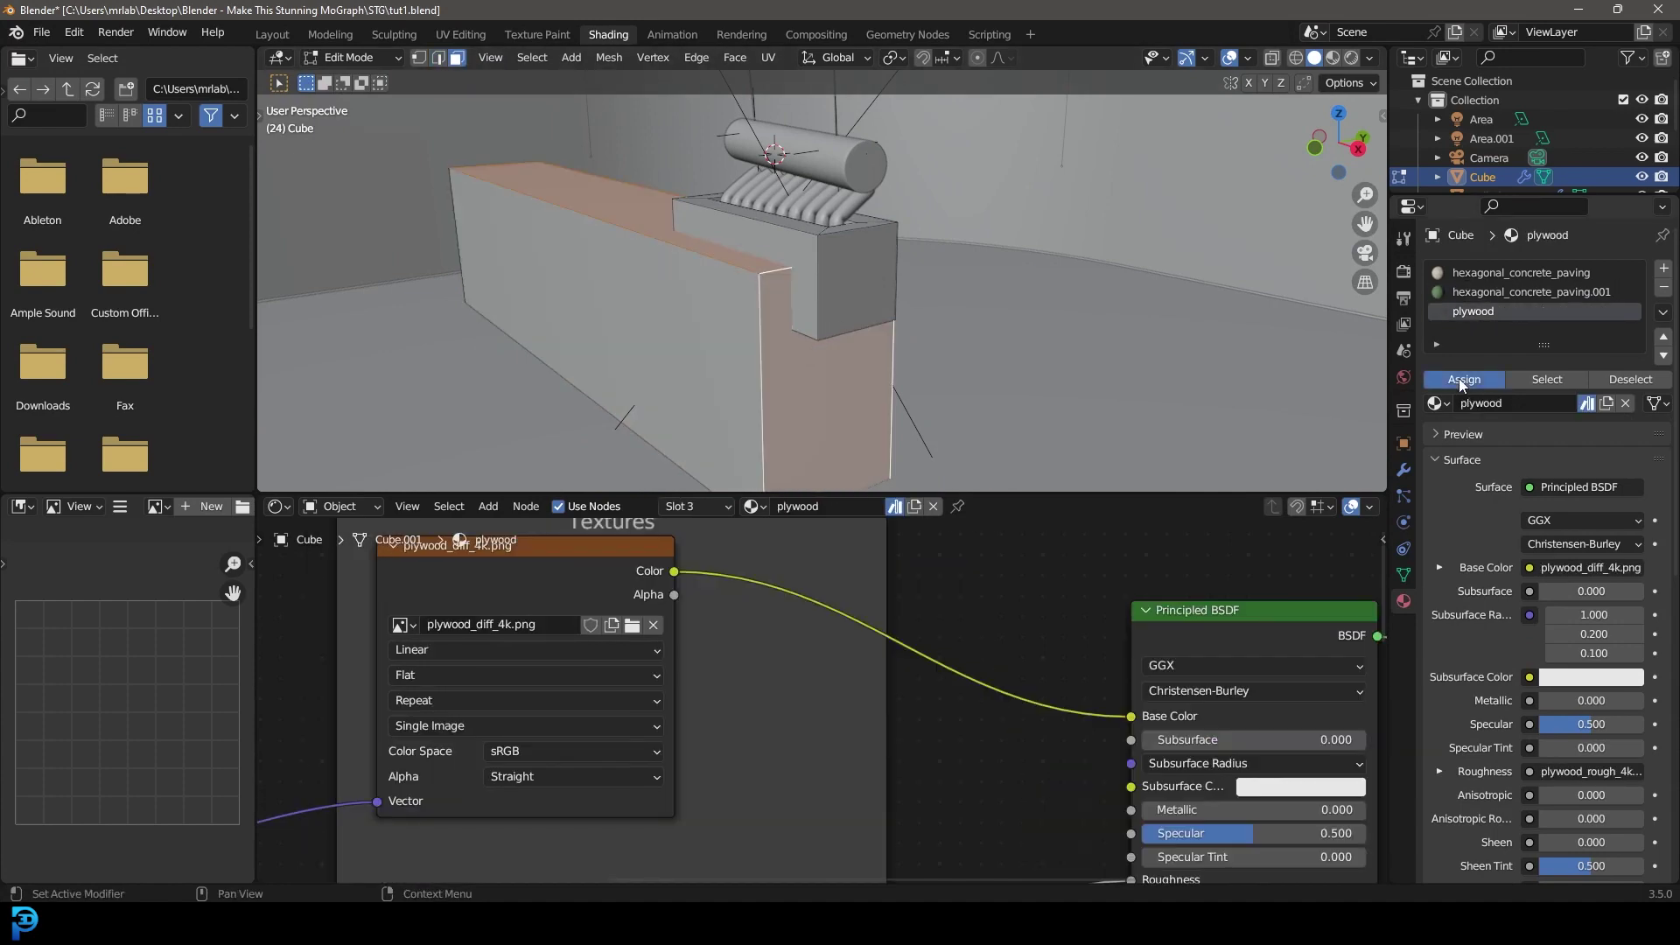
left_click(1459, 378)
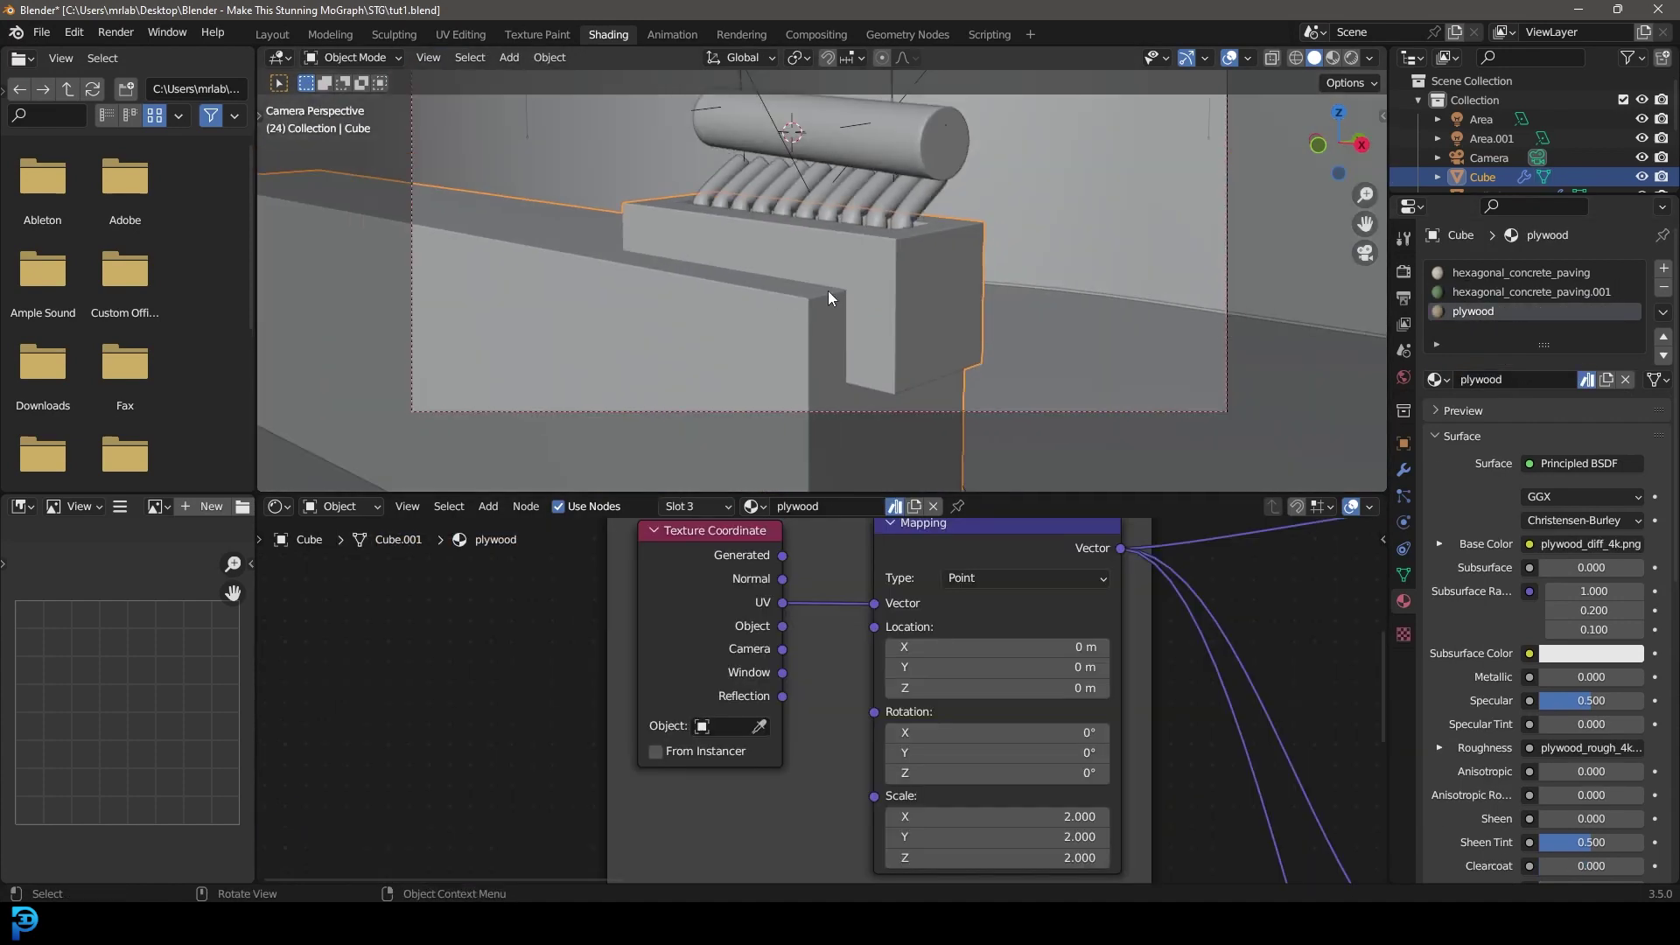
Step: UV unwrap the plywood faces
key("Tab")
middle_click_drag(829, 298, 733, 289)
key("u")
left_click(734, 288)
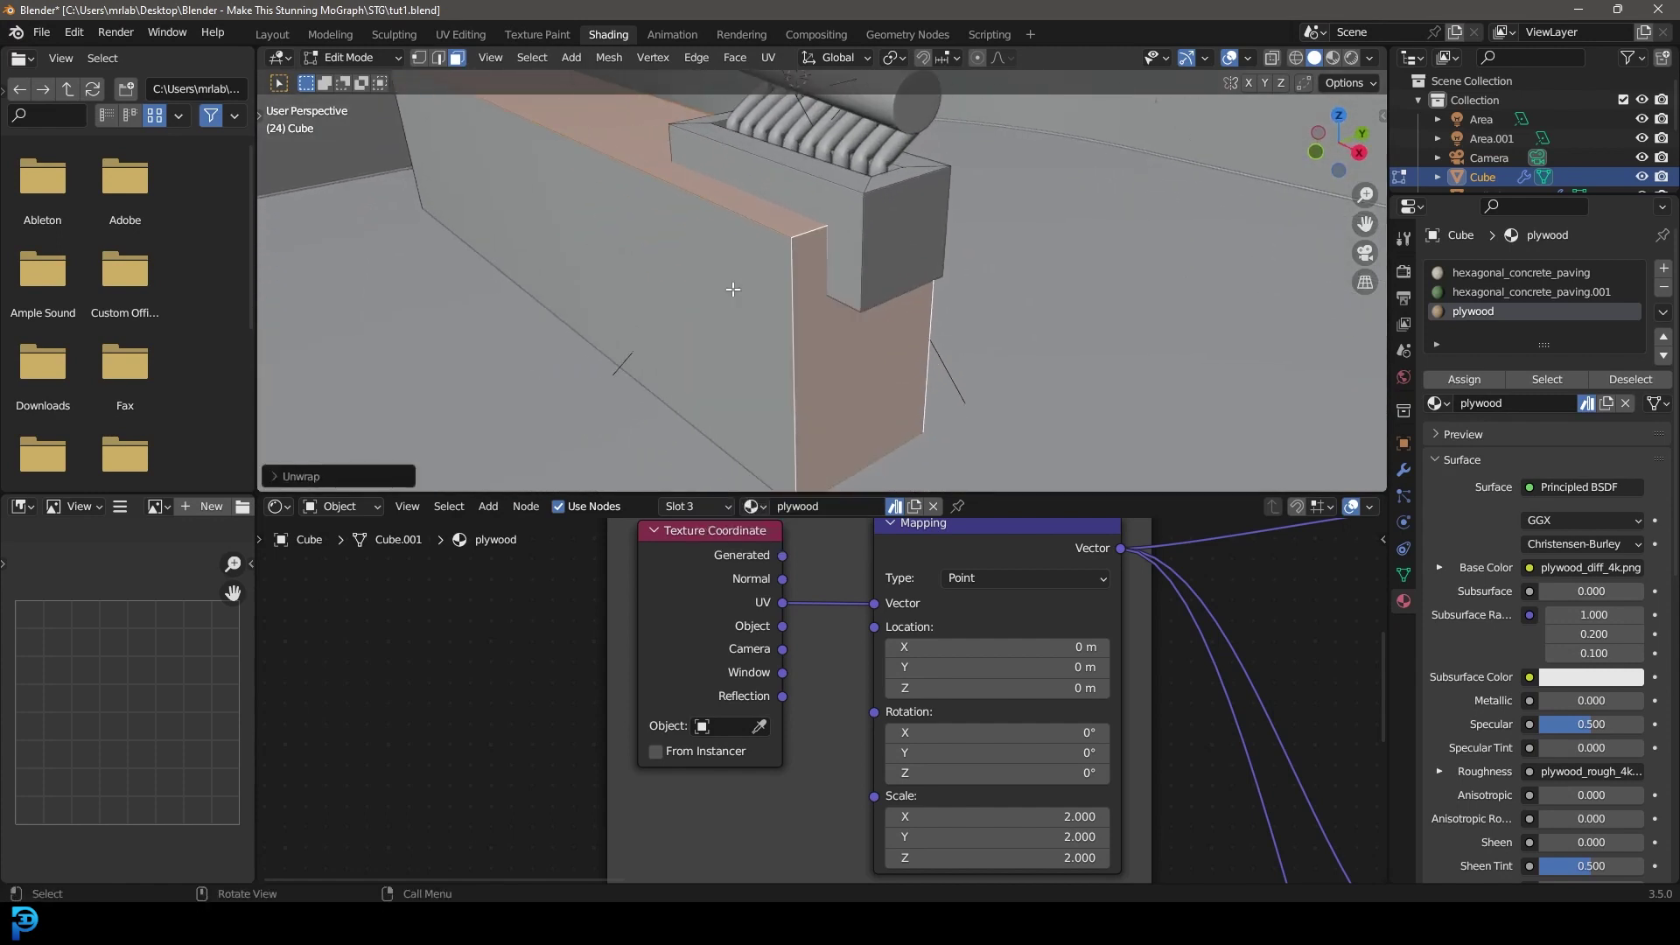
Step: View the camera in Rendered shading, deselect all faces and return to Object Mode
key("z")
left_click(955, 342)
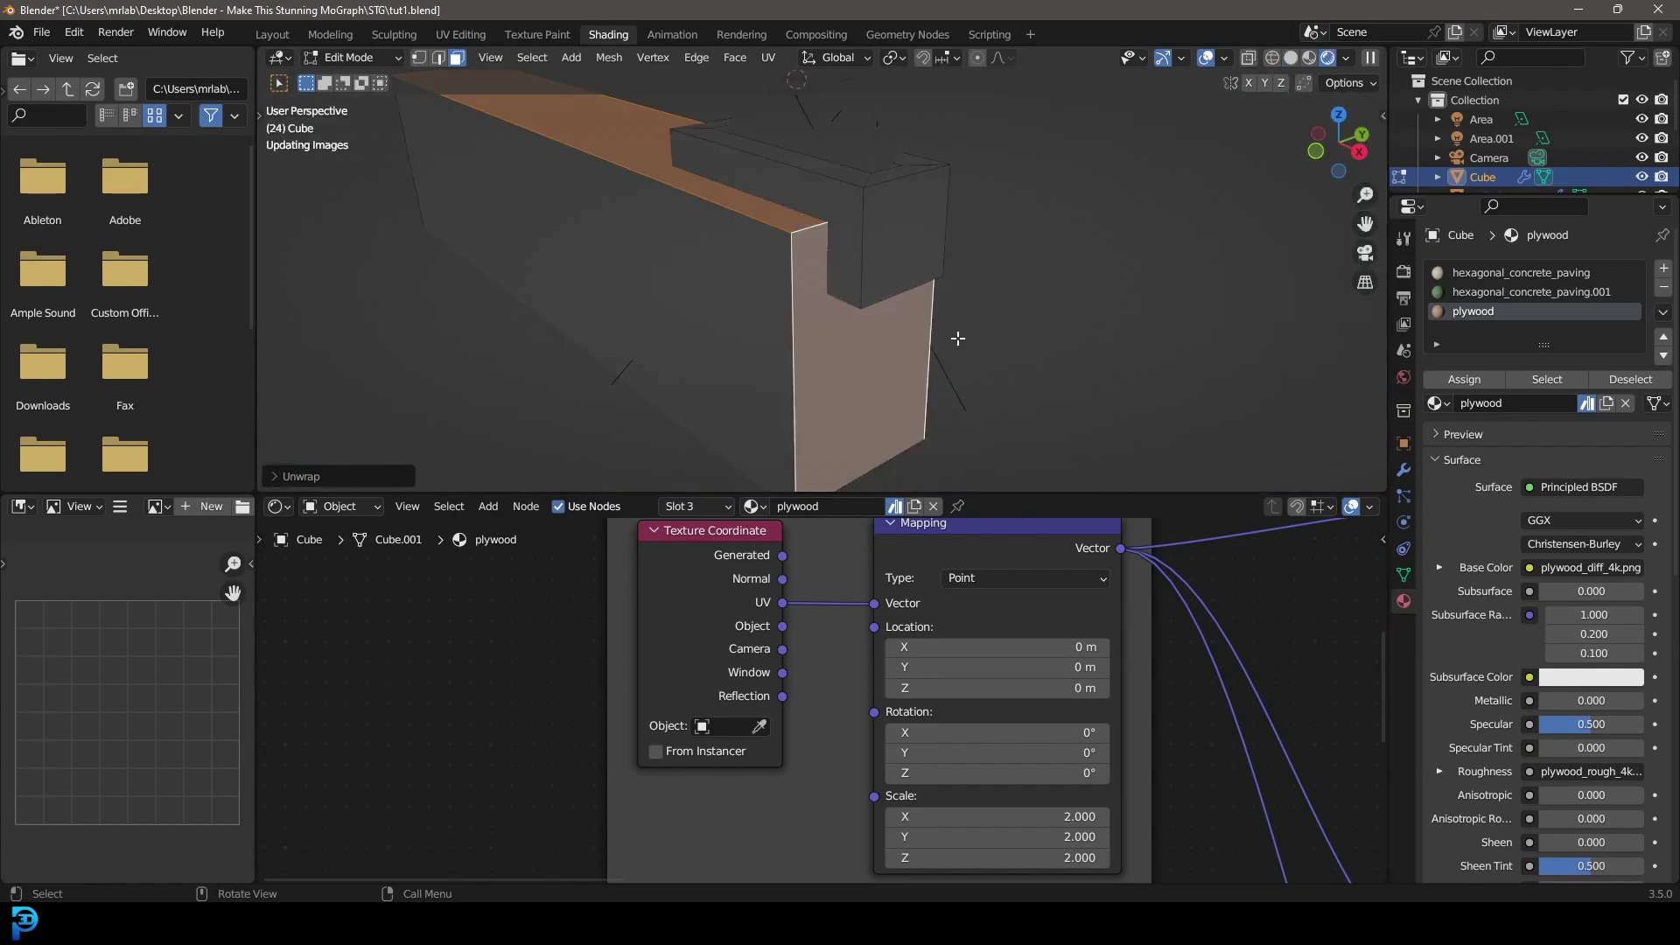
key("KP_0")
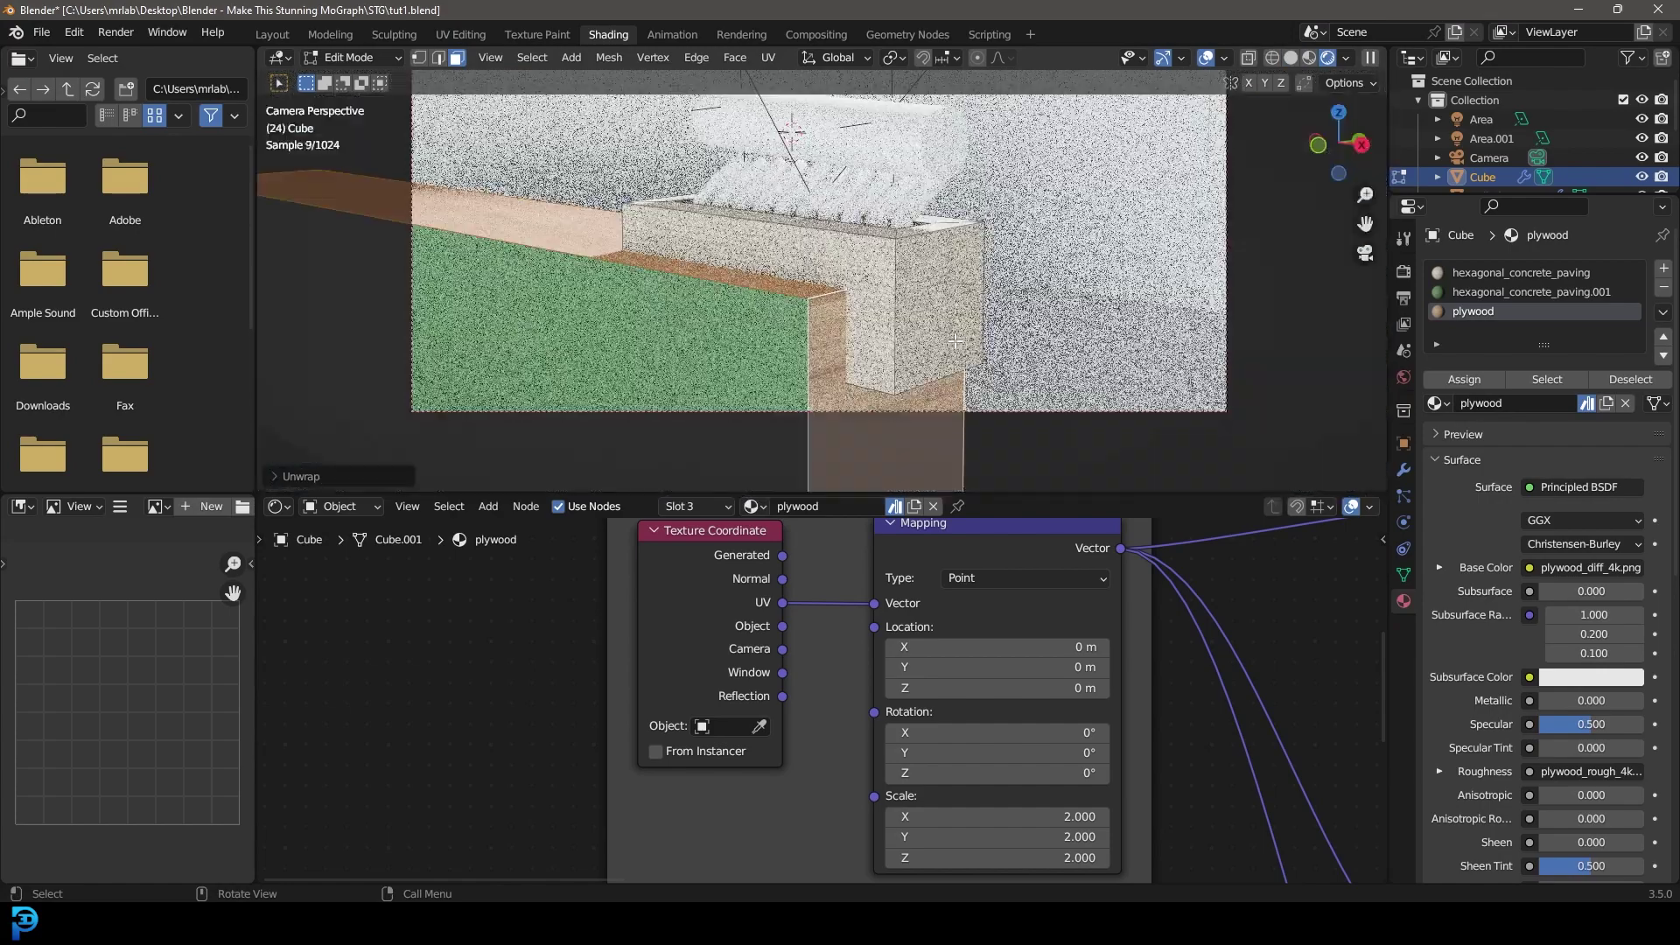
key("alt+a")
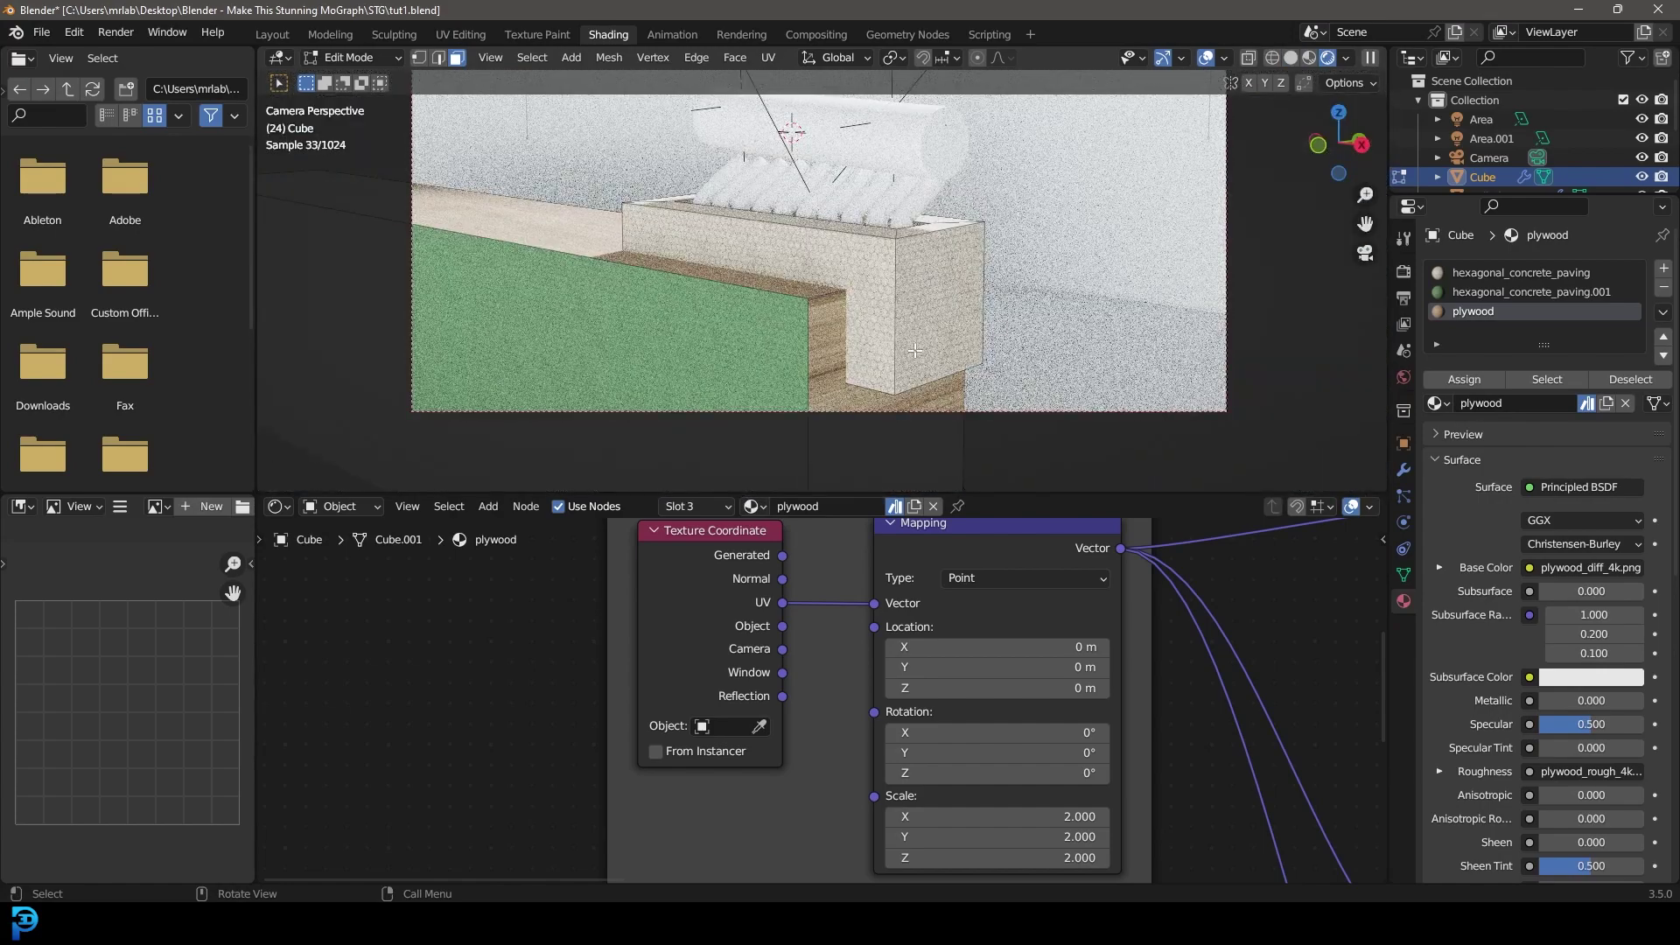
key("Tab")
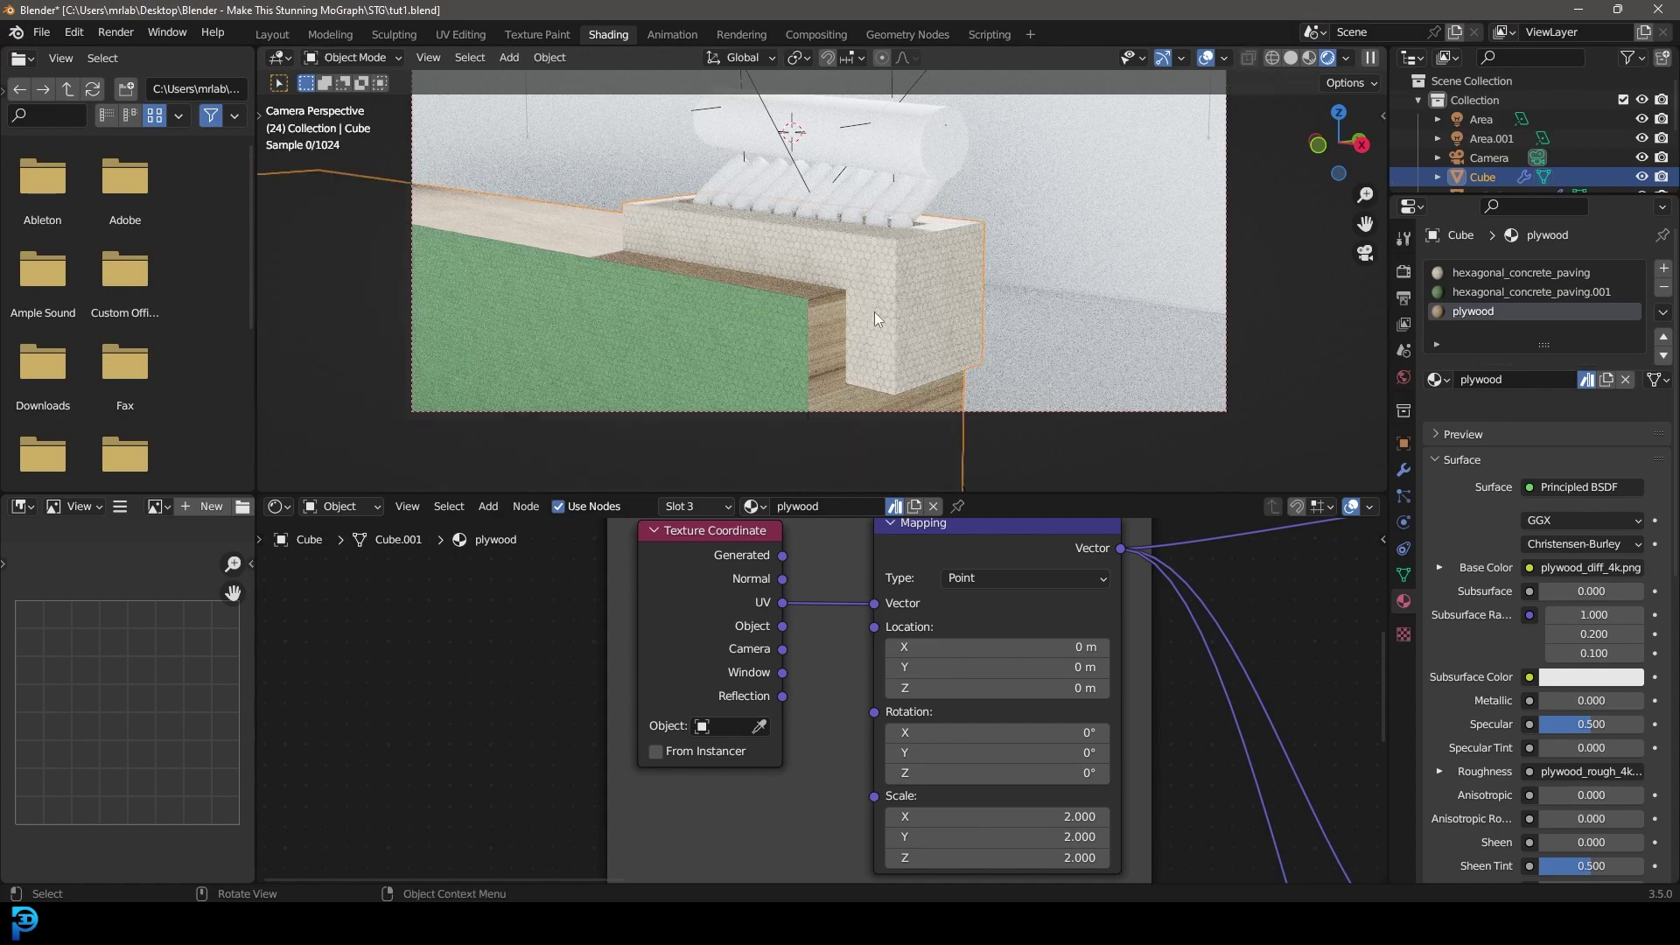
left_click_drag(844, 494, 844, 691)
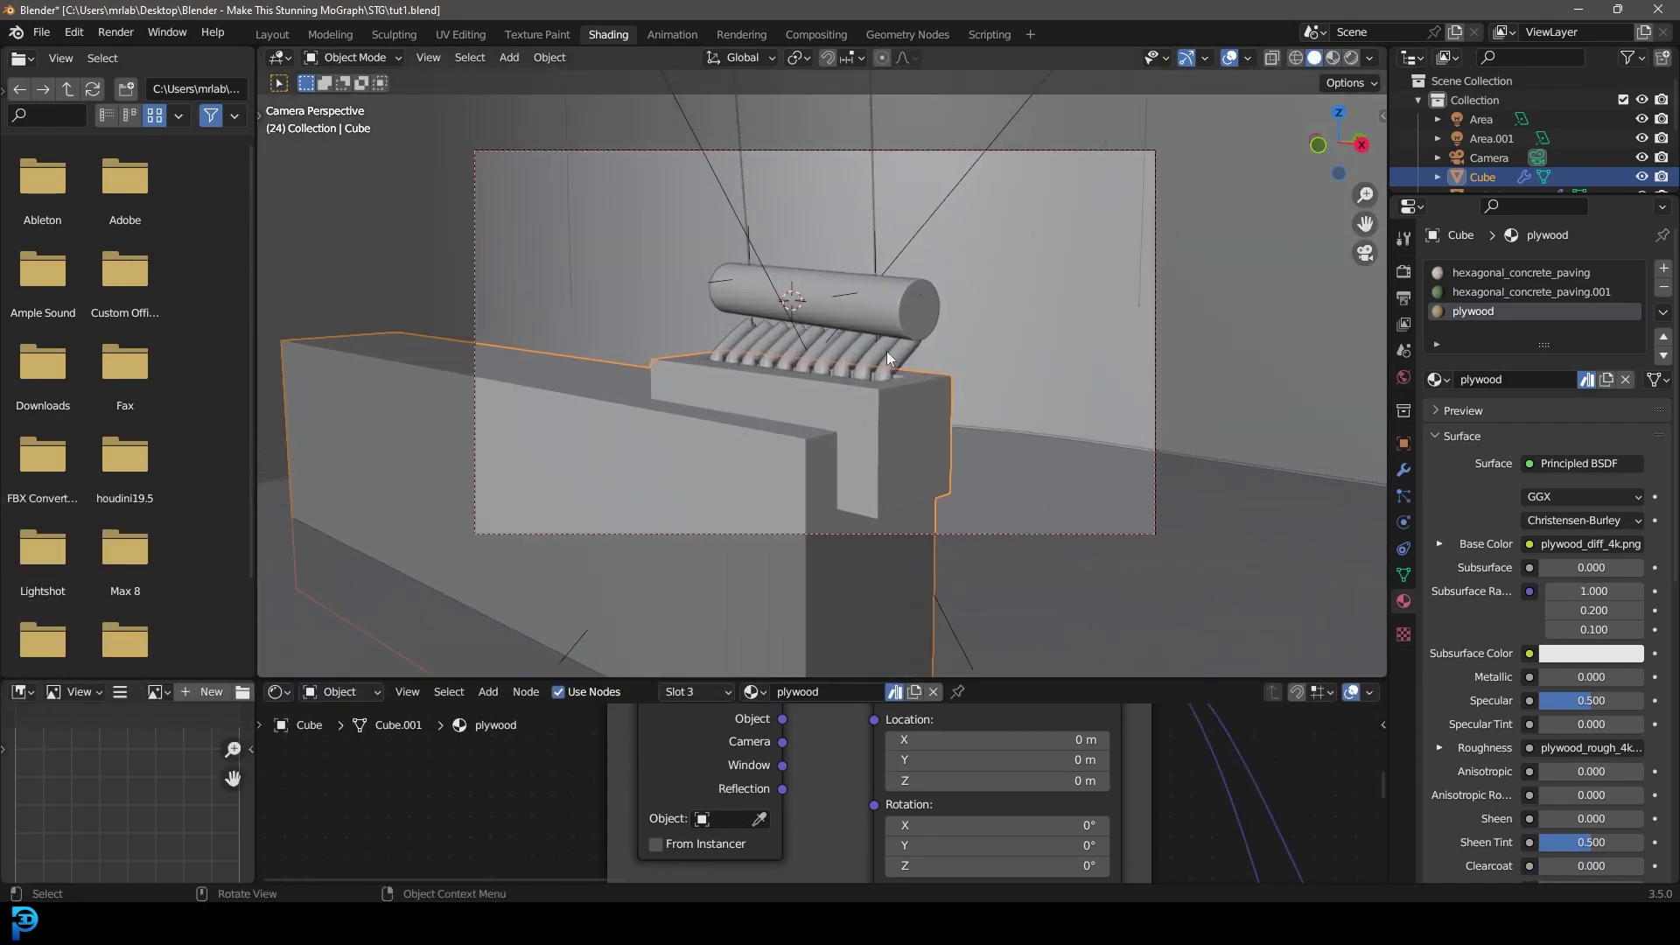
Step: Assign hexagonal_concrete_paving.001 to the floor Plane
middle_click_drag(926, 326, 910, 429)
left_click(967, 386)
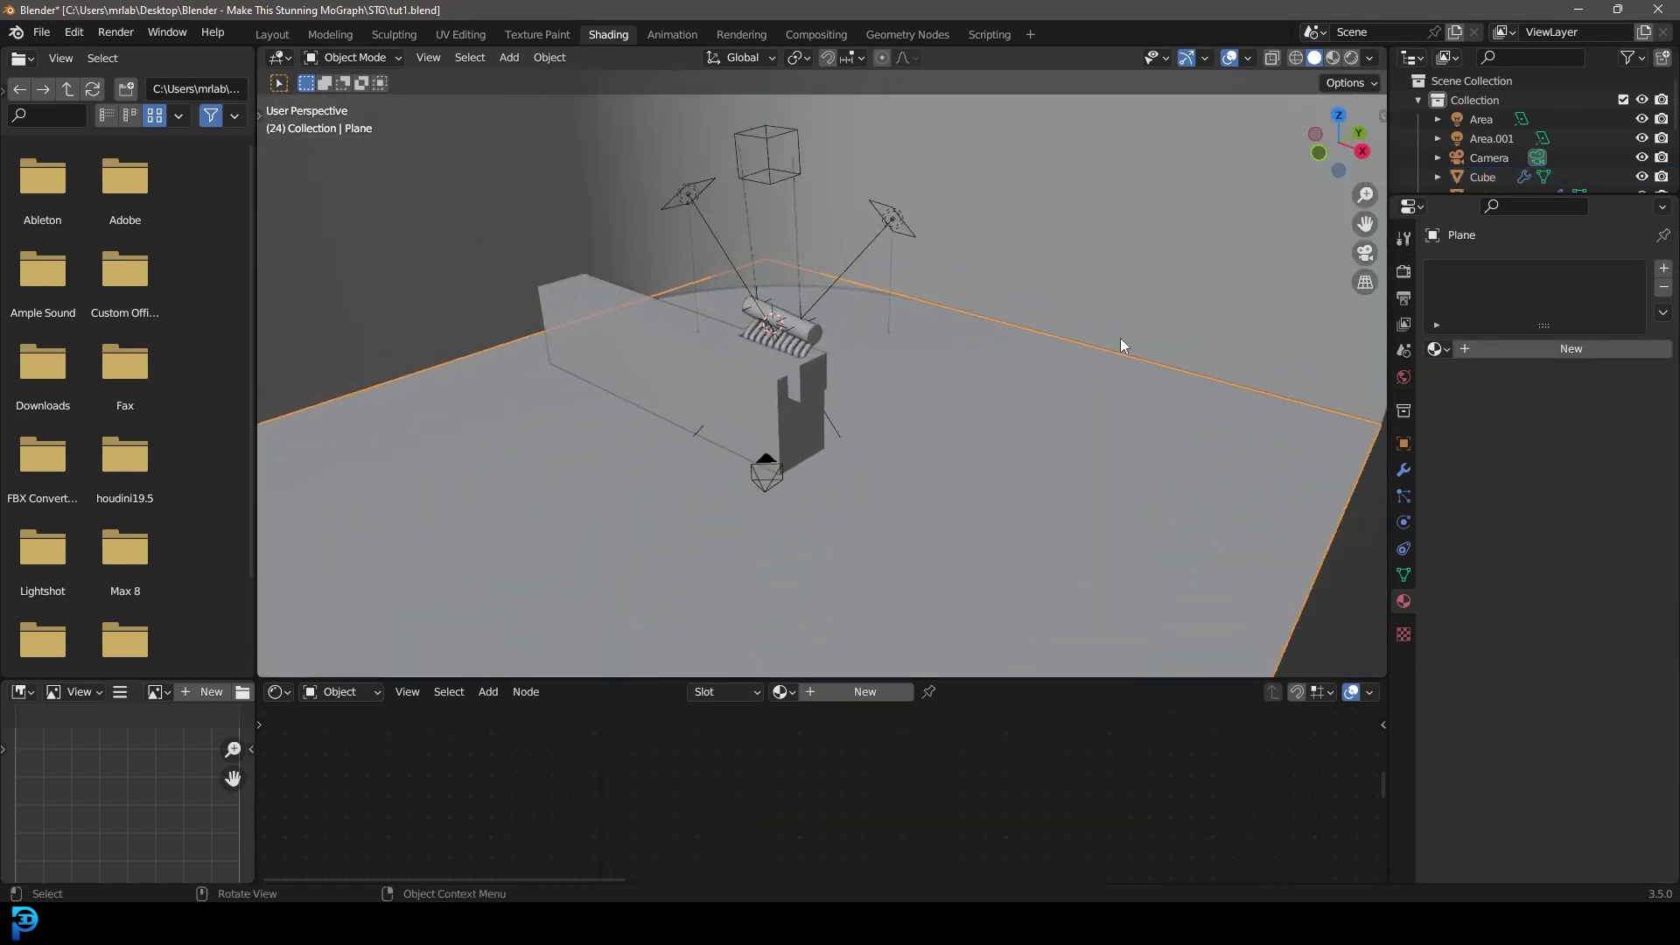
left_click(1438, 349)
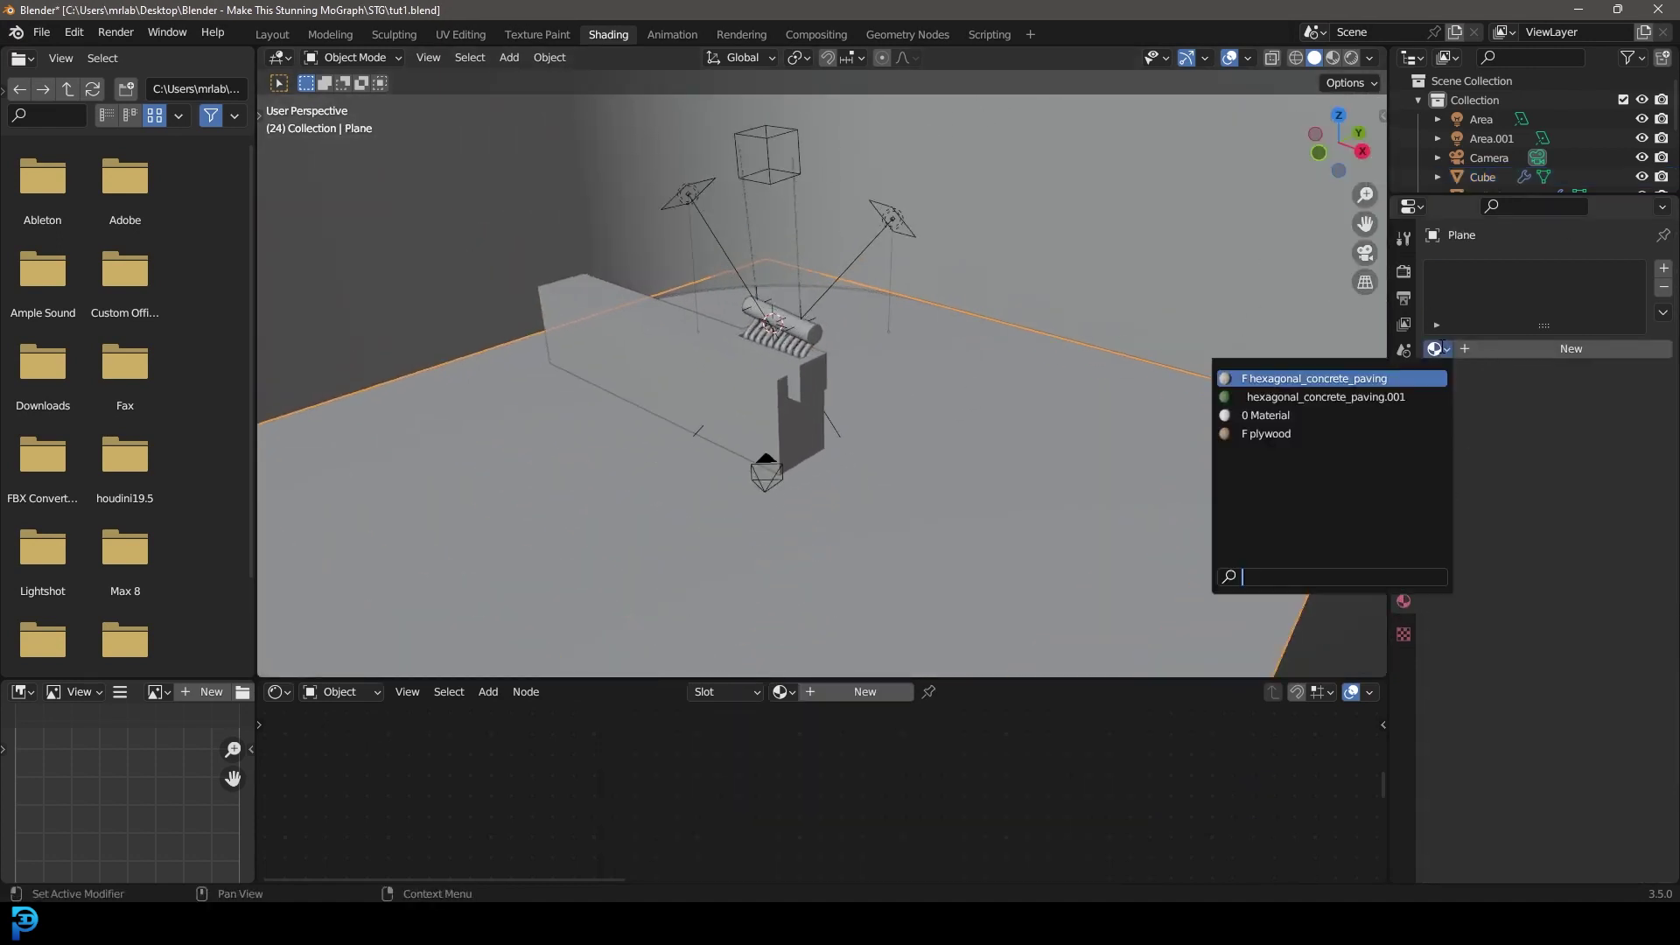
left_click(1411, 401)
Step: Switch to Material Preview and orbit out to see the green floor
scroll(977, 389, "up", 5)
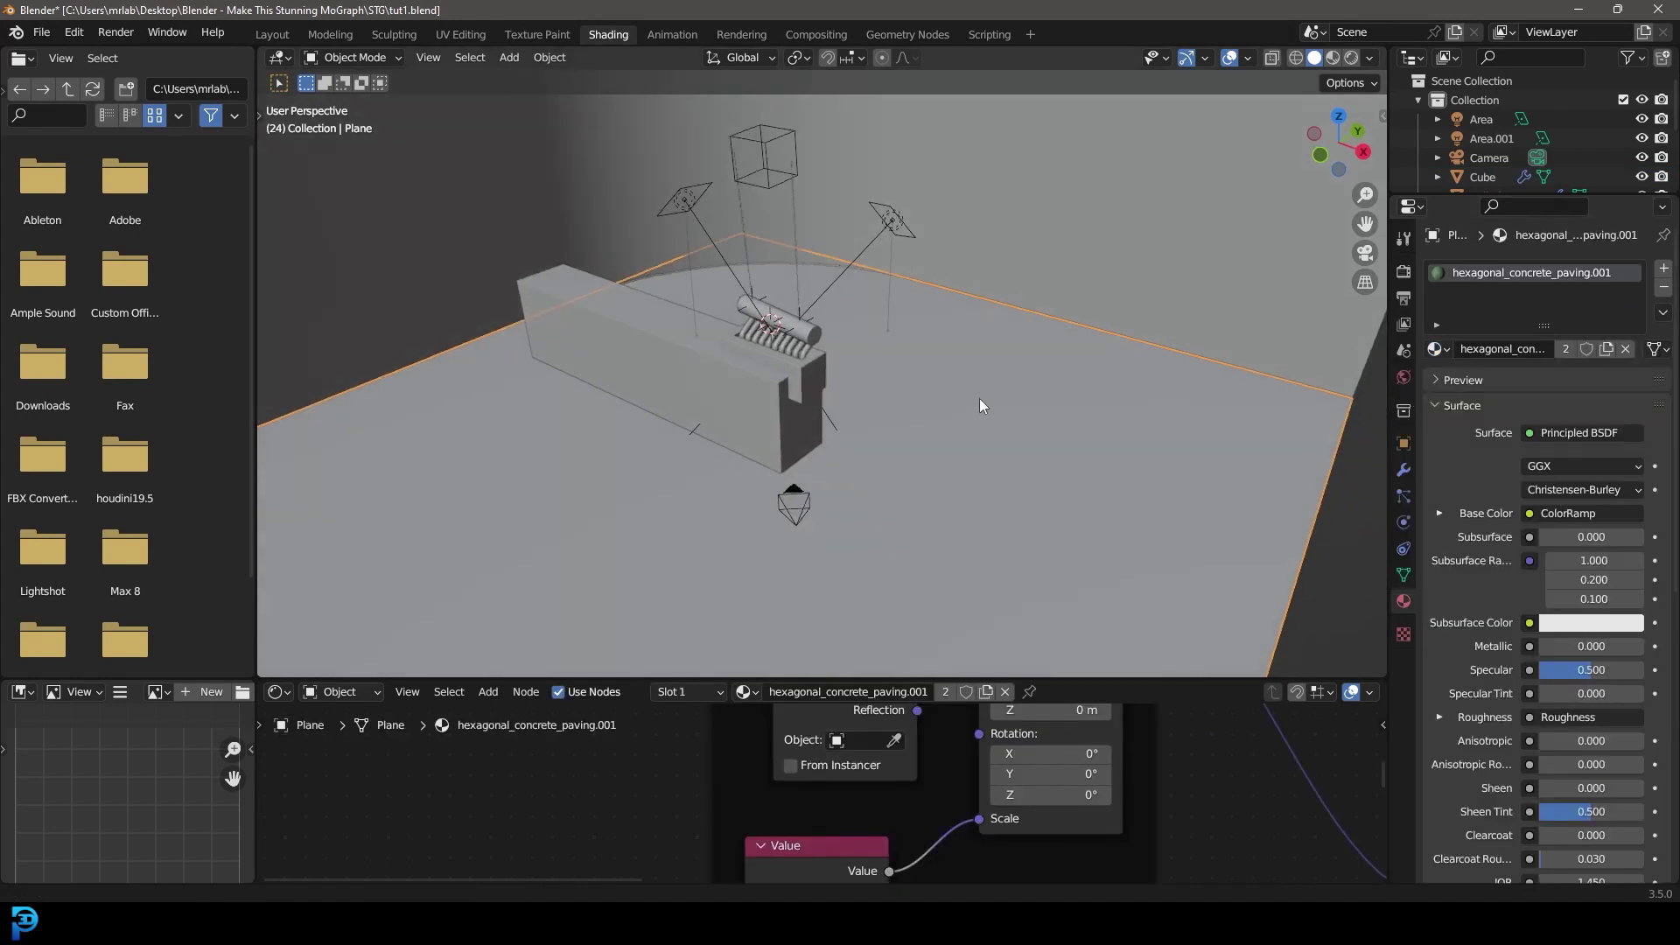
key("z")
left_click(980, 453)
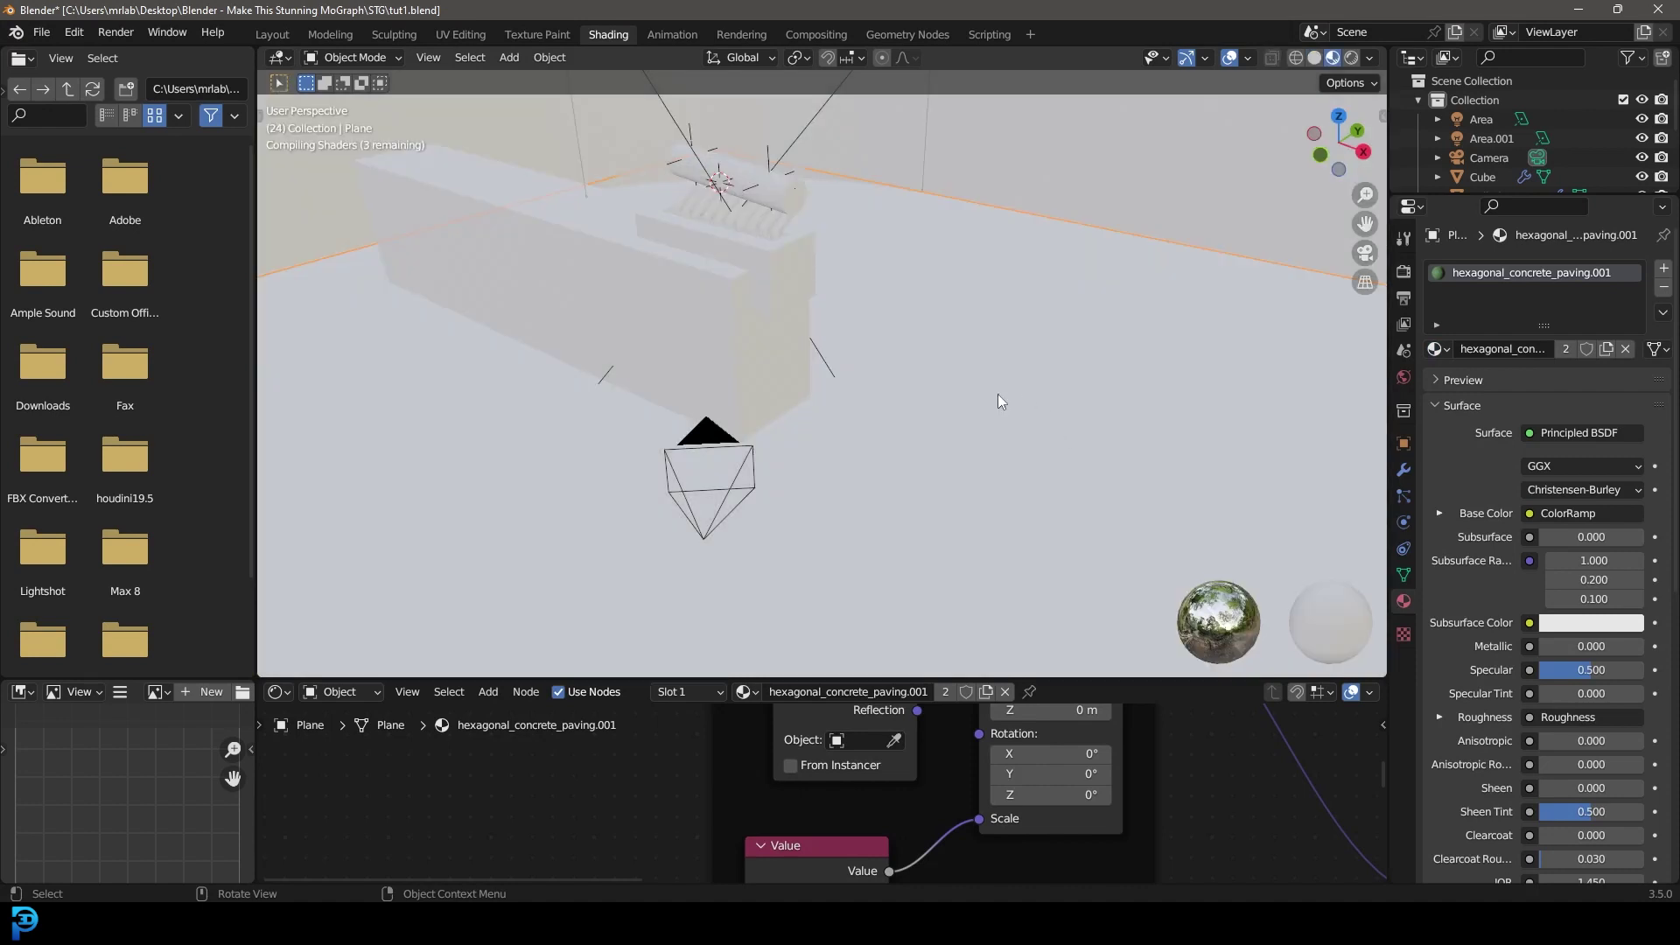
middle_click_drag(997, 394, 986, 433)
scroll(1031, 423, "down", 4)
scroll(981, 291, "up", 2)
Step: Select the curved back wall, Plane.001, and assign it the existing plywood material
scroll(982, 262, "down", 1)
left_click(983, 246)
scroll(984, 246, "down", 3)
middle_click_drag(984, 246, 952, 261)
key("g")
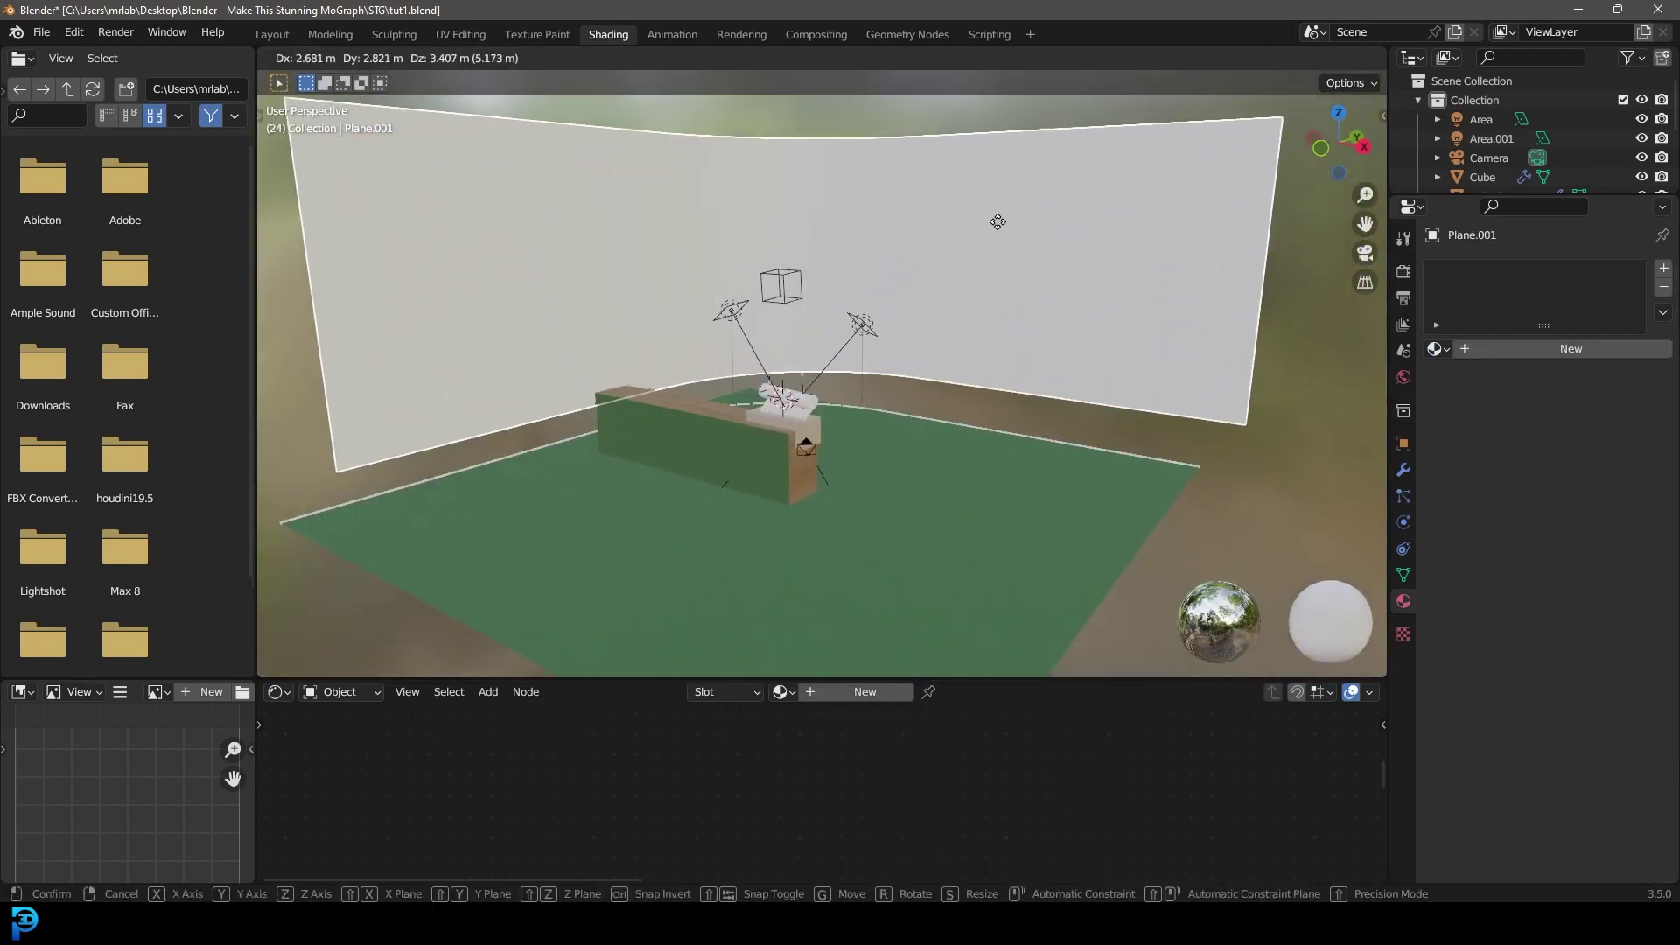
right_click(998, 222)
left_click(1442, 348)
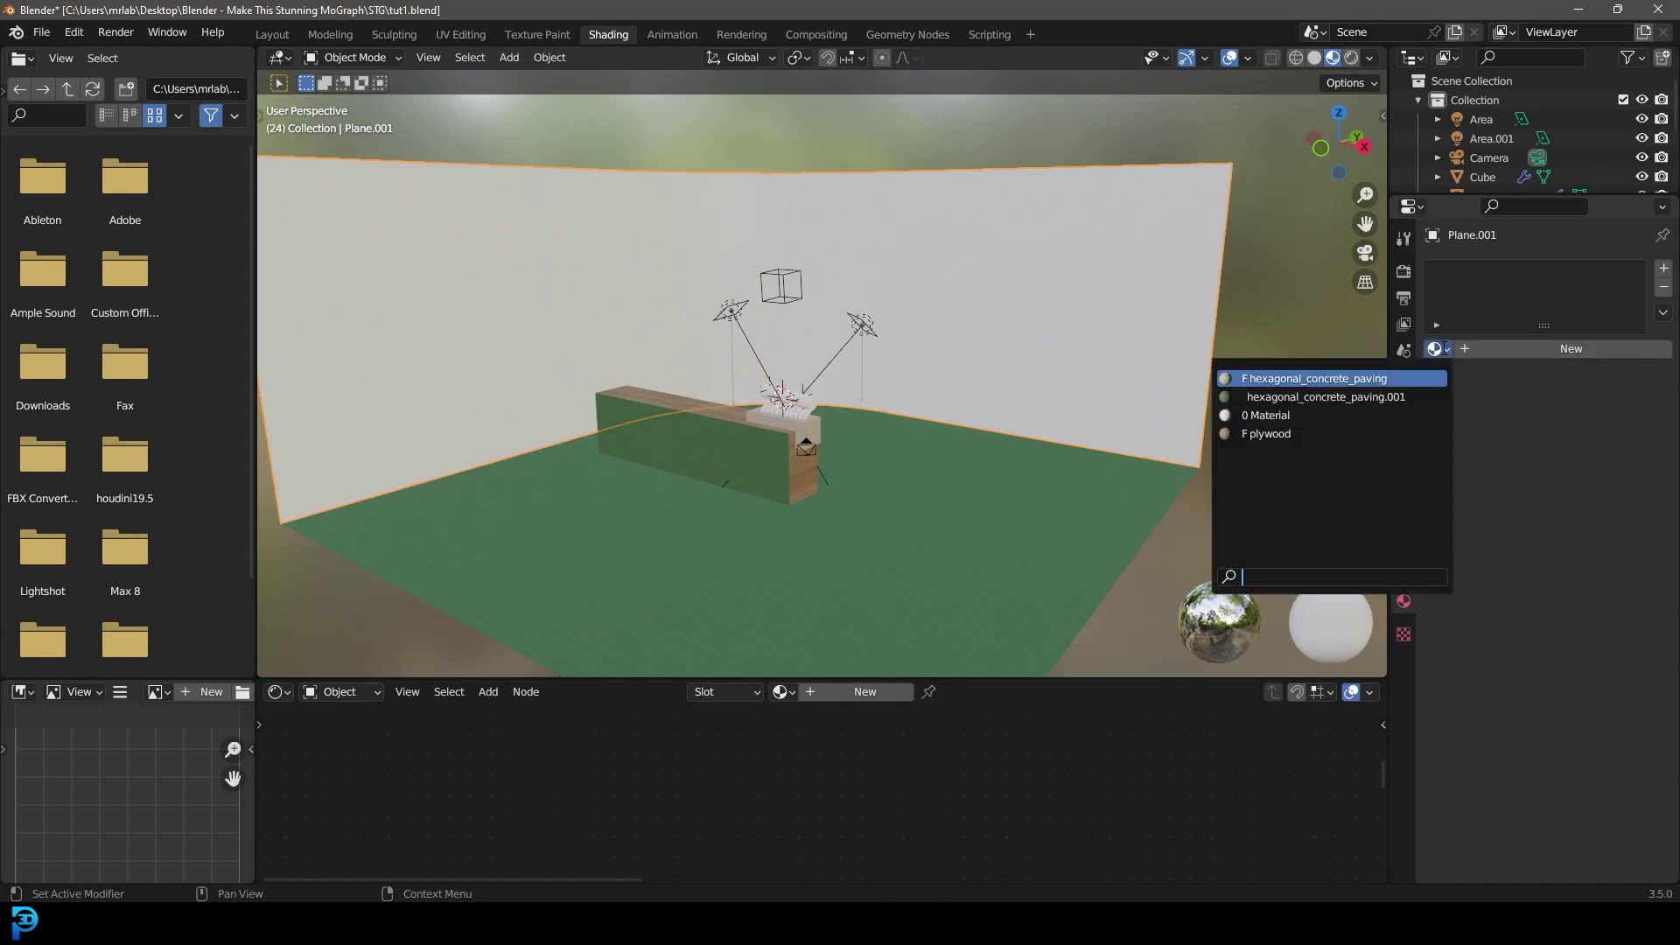
left_click(1304, 432)
scroll(971, 221, "up", 1)
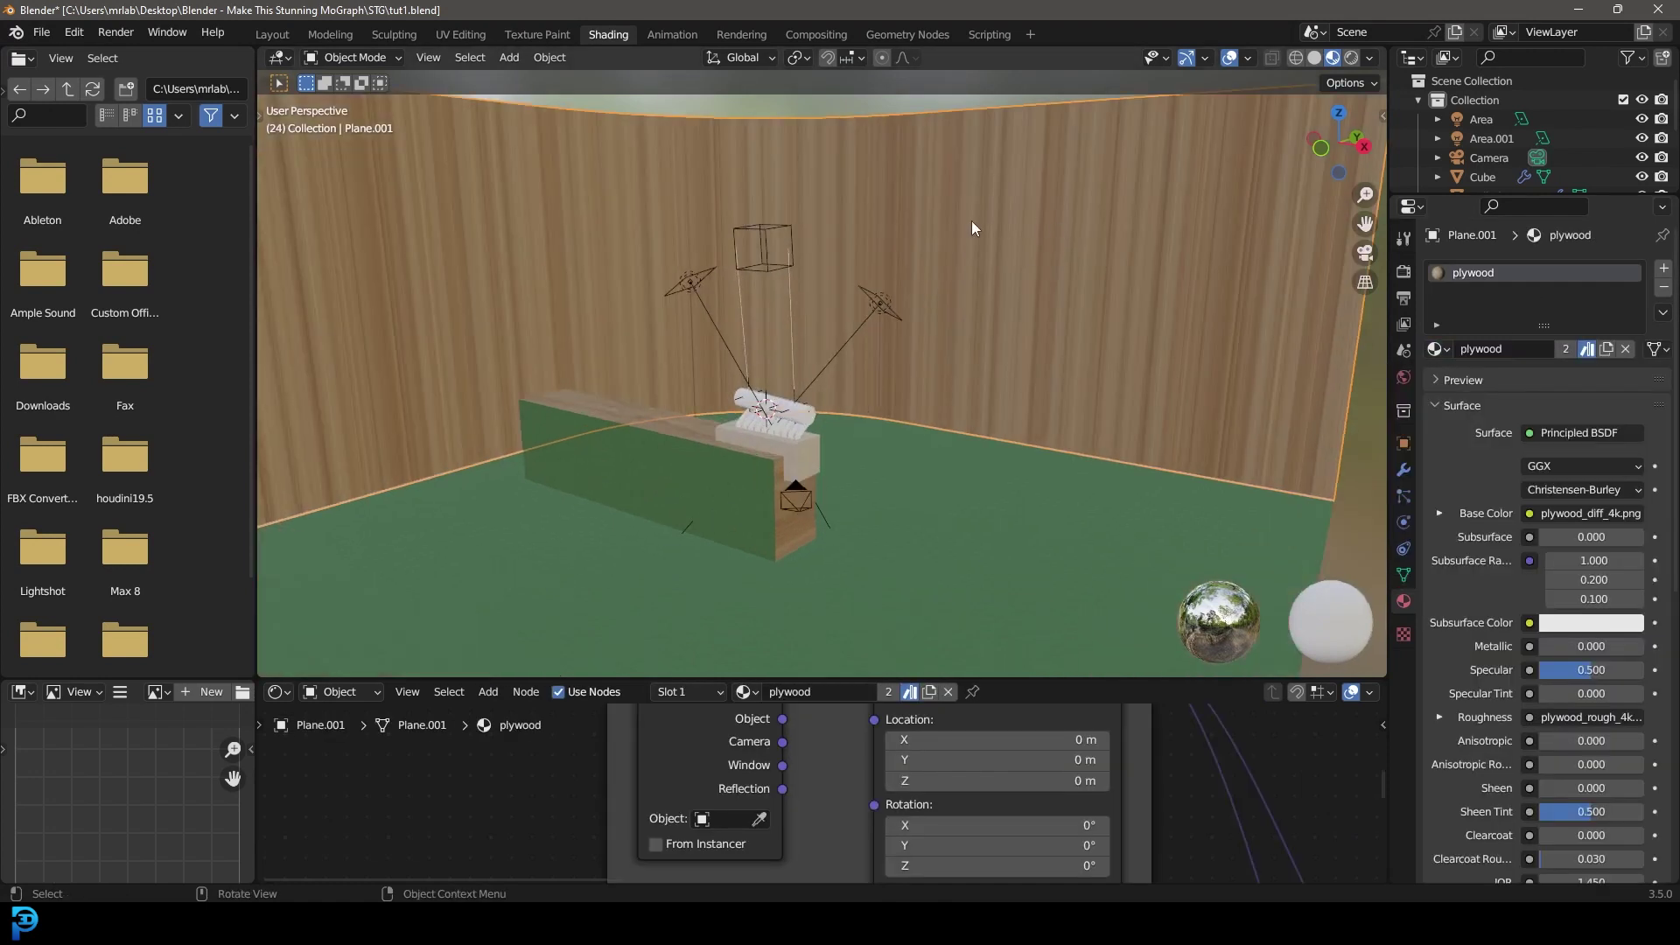
Step: Unwrap the wall's UVs in Edit Mode, then return to Object Mode
key("Tab")
middle_click_drag(956, 228, 954, 335, "shift")
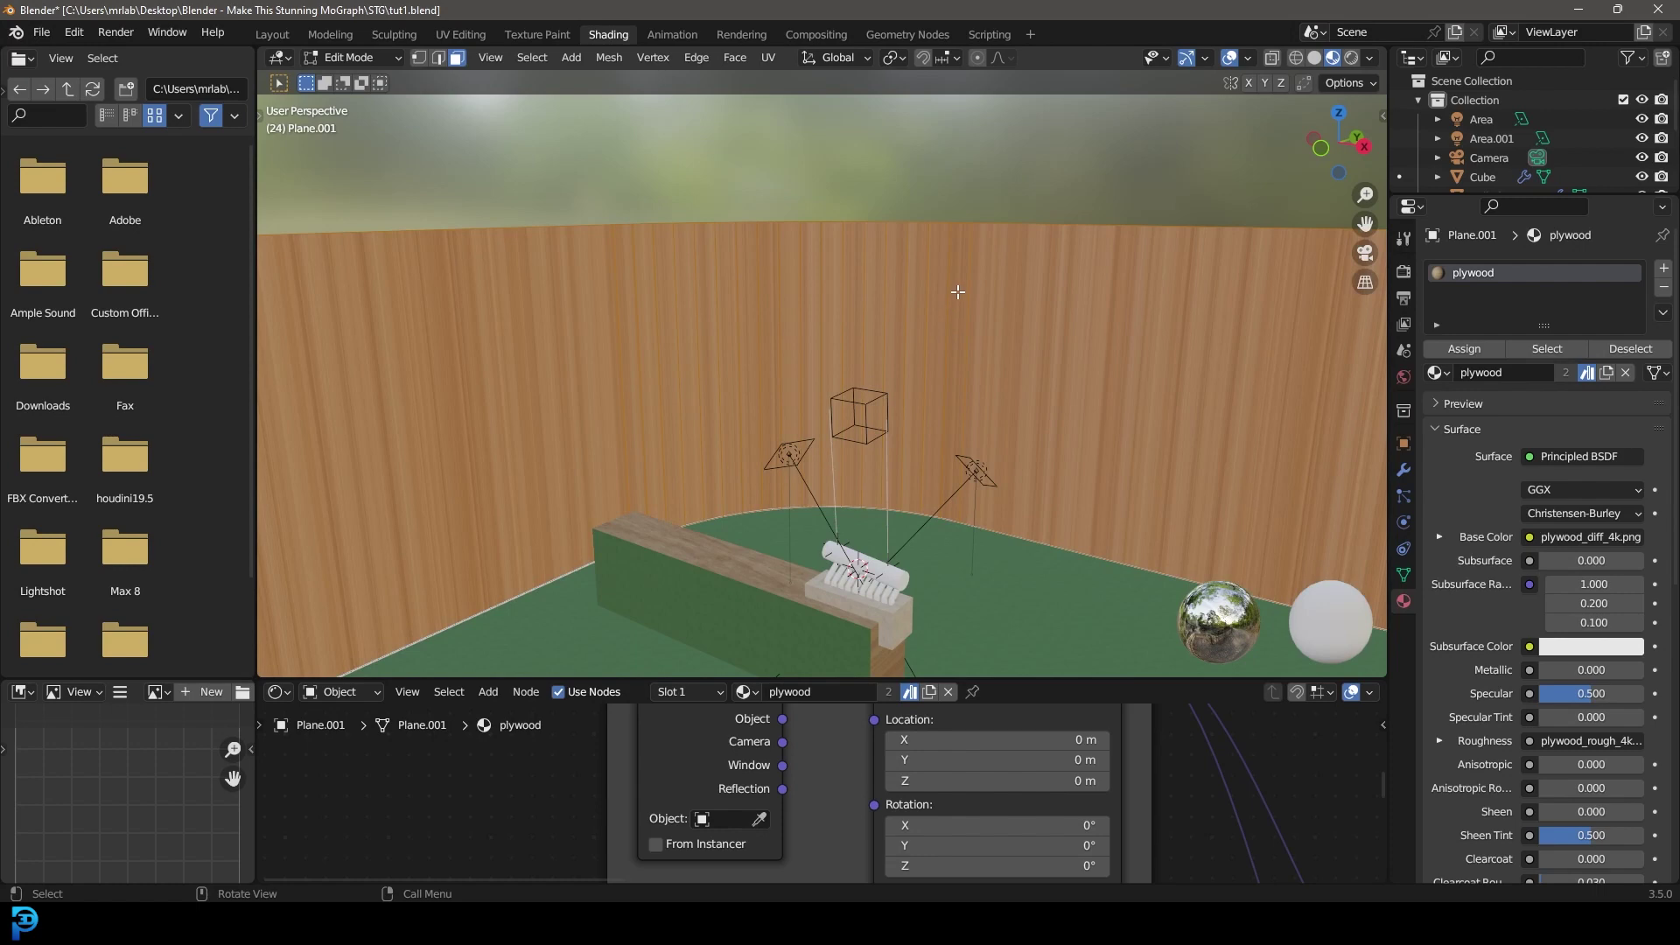
key("u")
left_click(922, 292)
key("Tab")
scroll(817, 270, "up", 1)
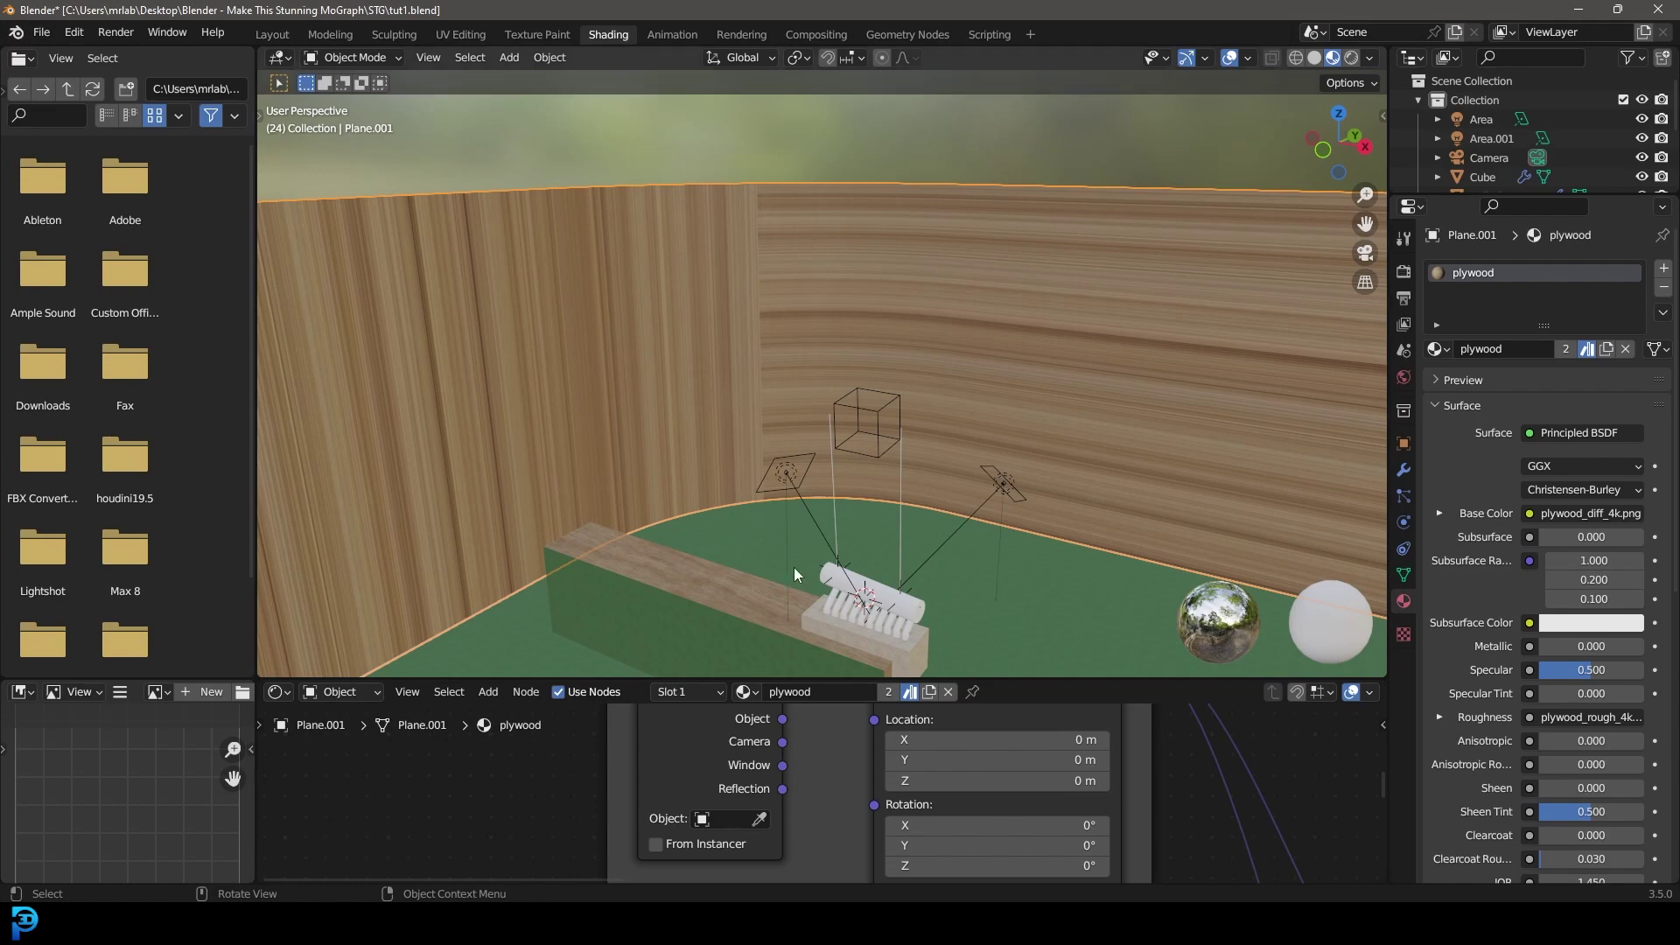
Step: Inspect the plywood image texture nodes and orbit around the wall to check the wood grain
left_click_drag(627, 682, 627, 230)
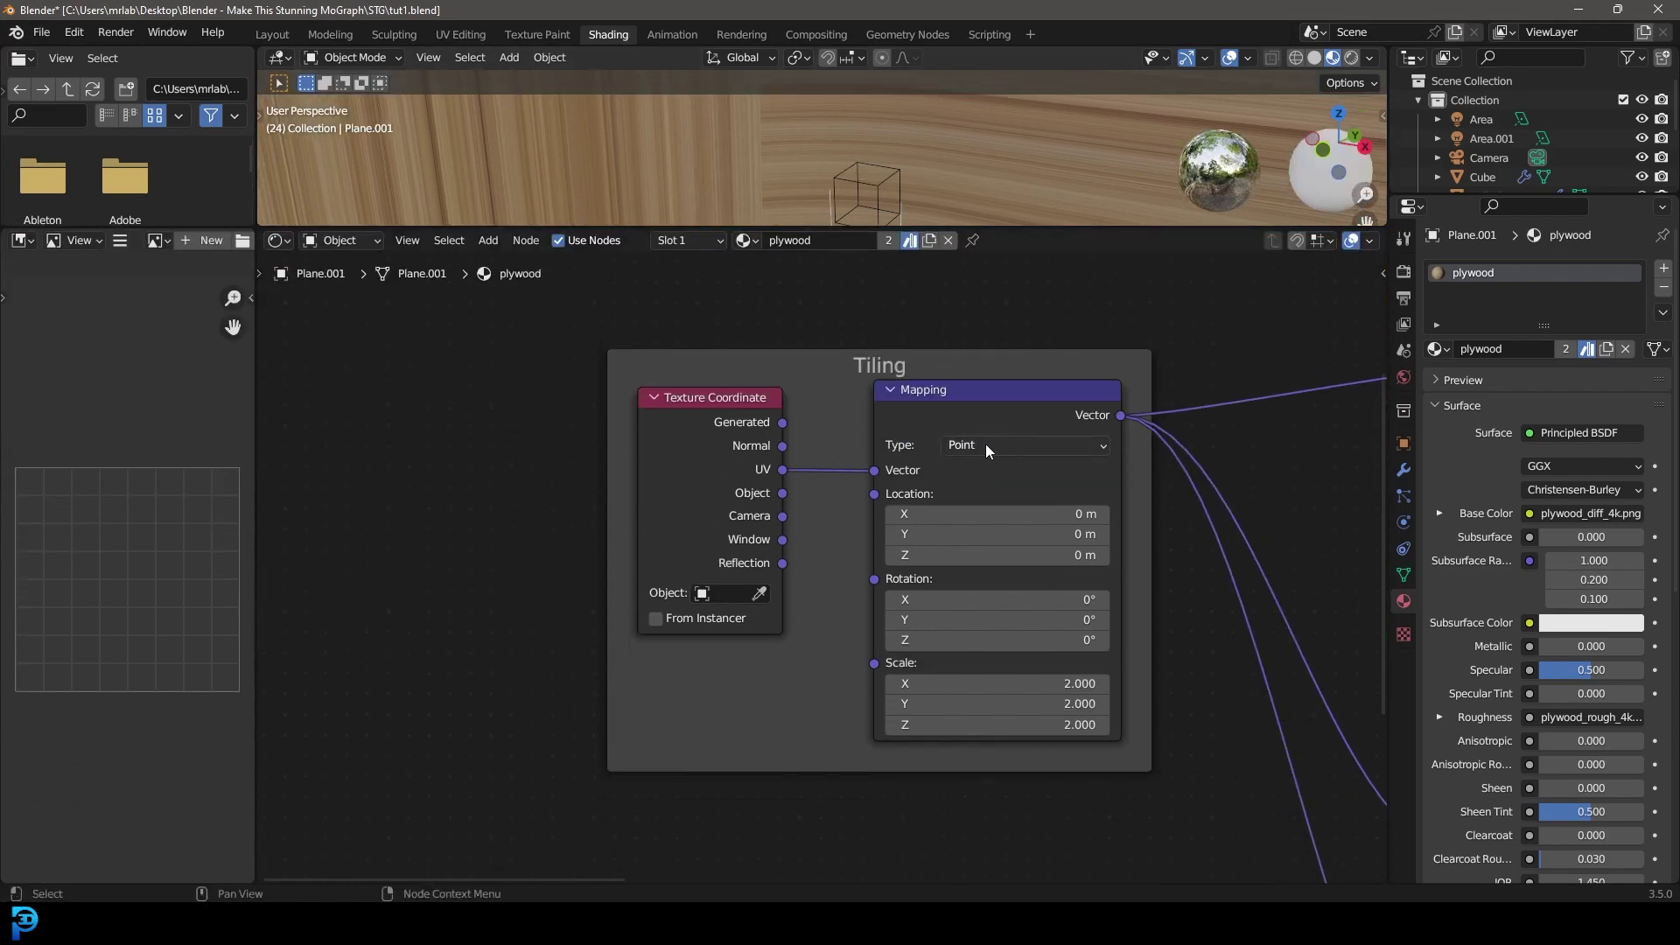
middle_click_drag(1360, 437, 624, 493)
middle_click_drag(955, 472, 957, 495)
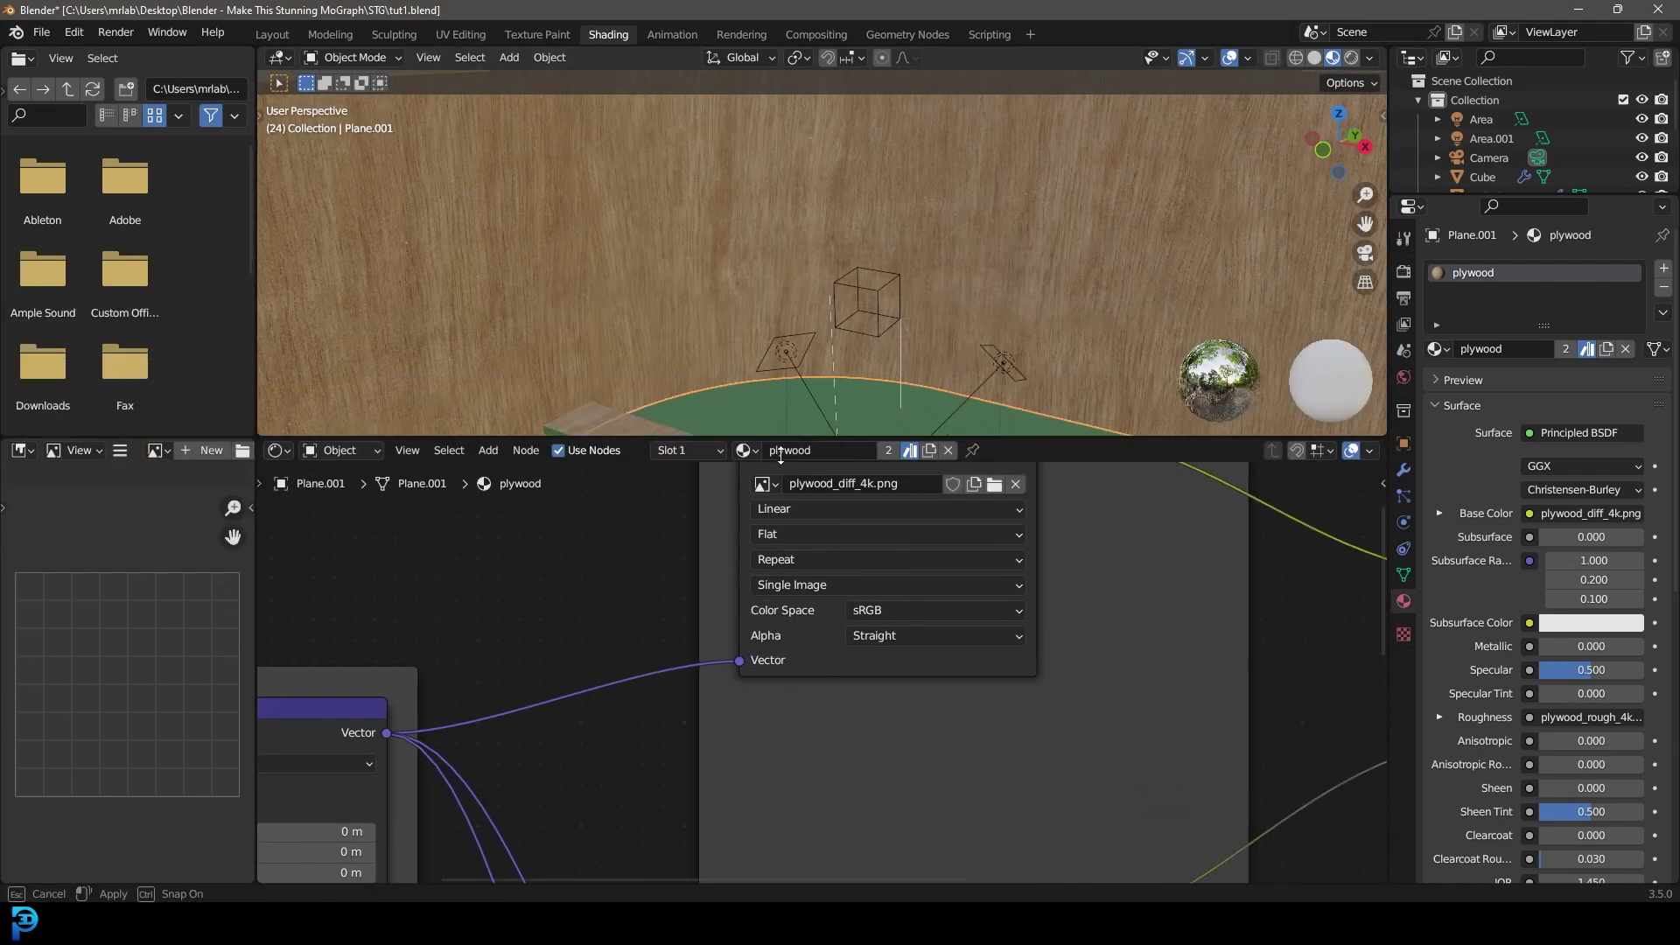
left_click_drag(781, 453, 782, 584)
middle_click_drag(806, 368, 864, 313)
scroll(867, 327, "down", 3)
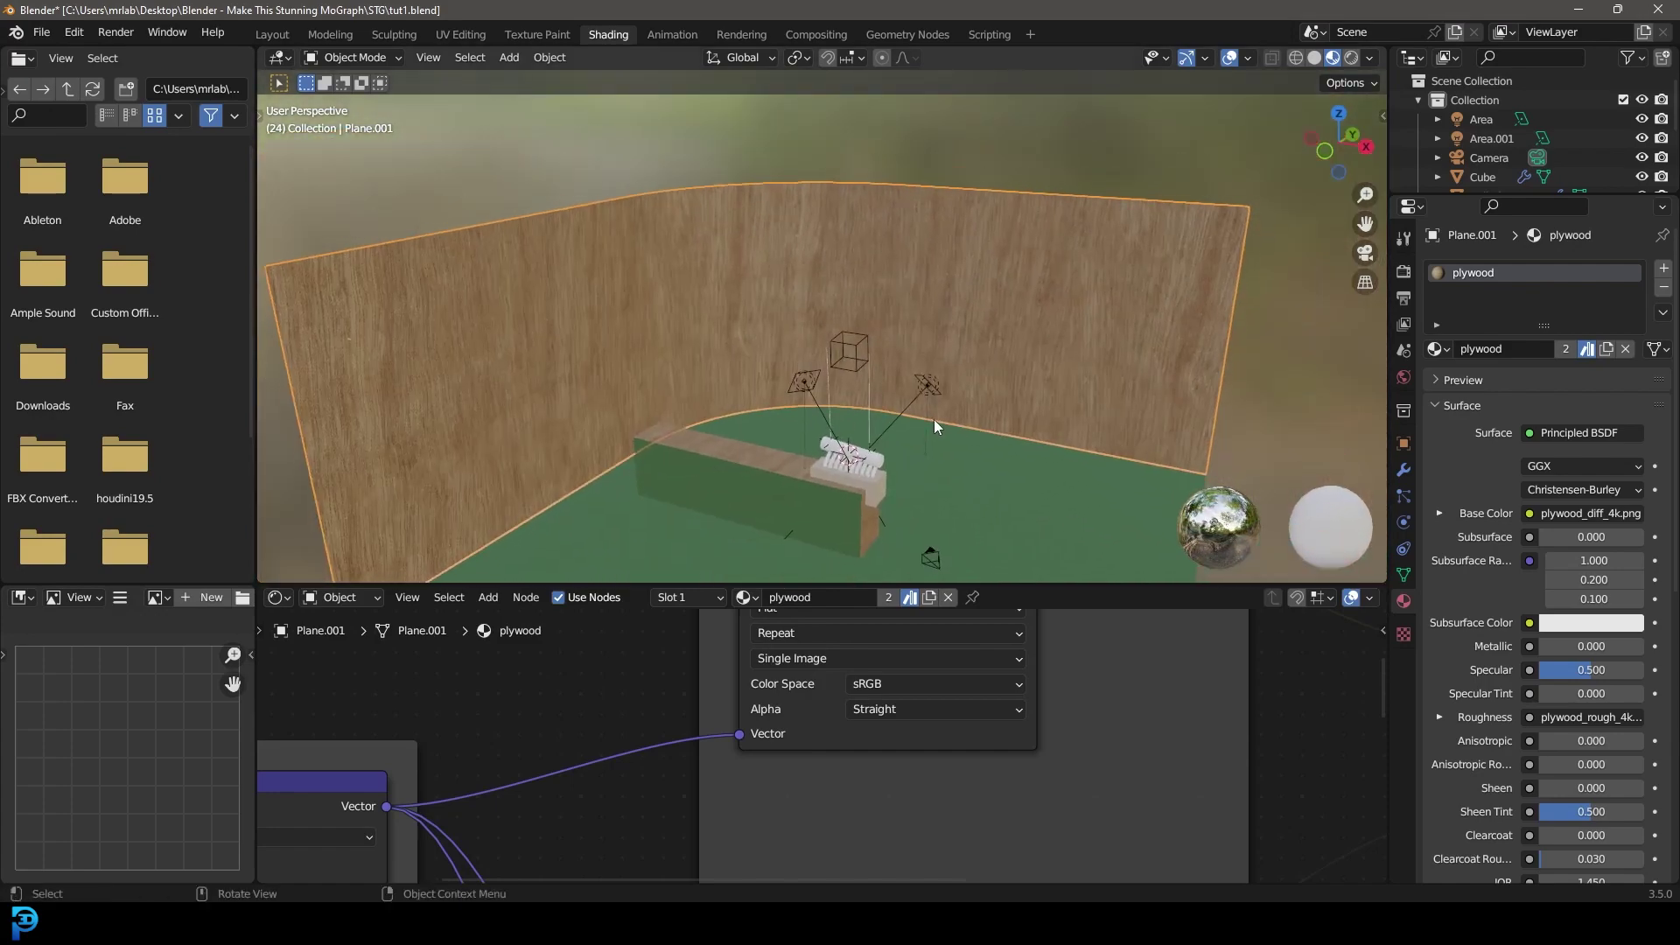
middle_click_drag(933, 418, 1005, 355)
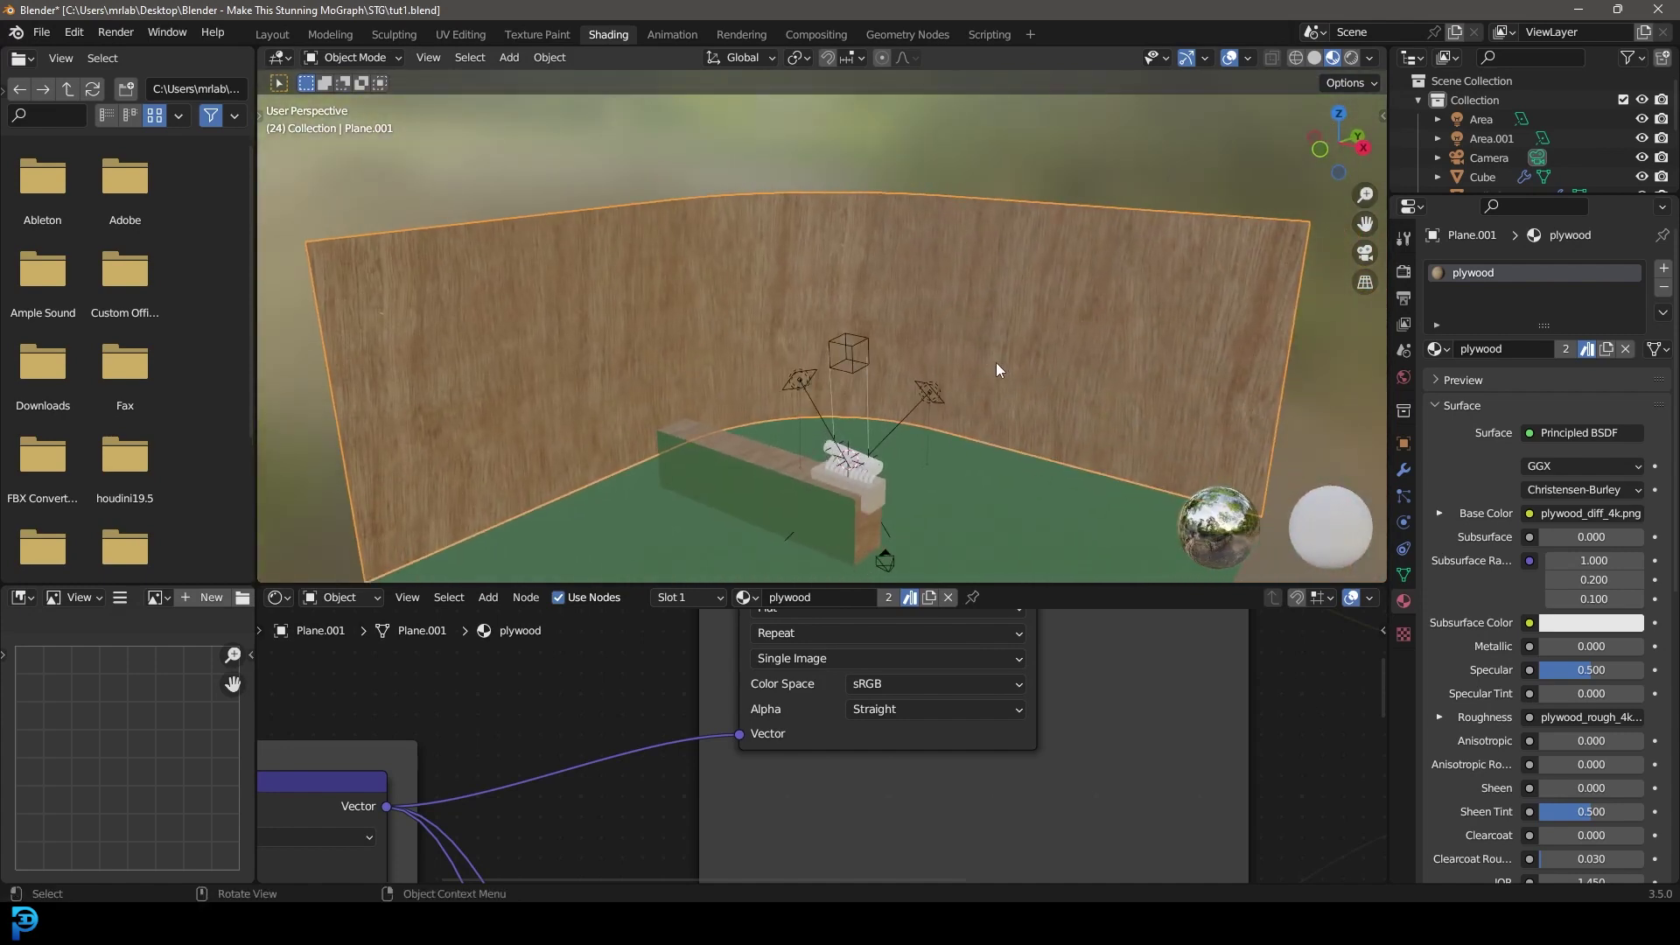
middle_click_drag(964, 423, 937, 287, "shift")
scroll(935, 296, "up", 2)
scroll(935, 296, "up", 3)
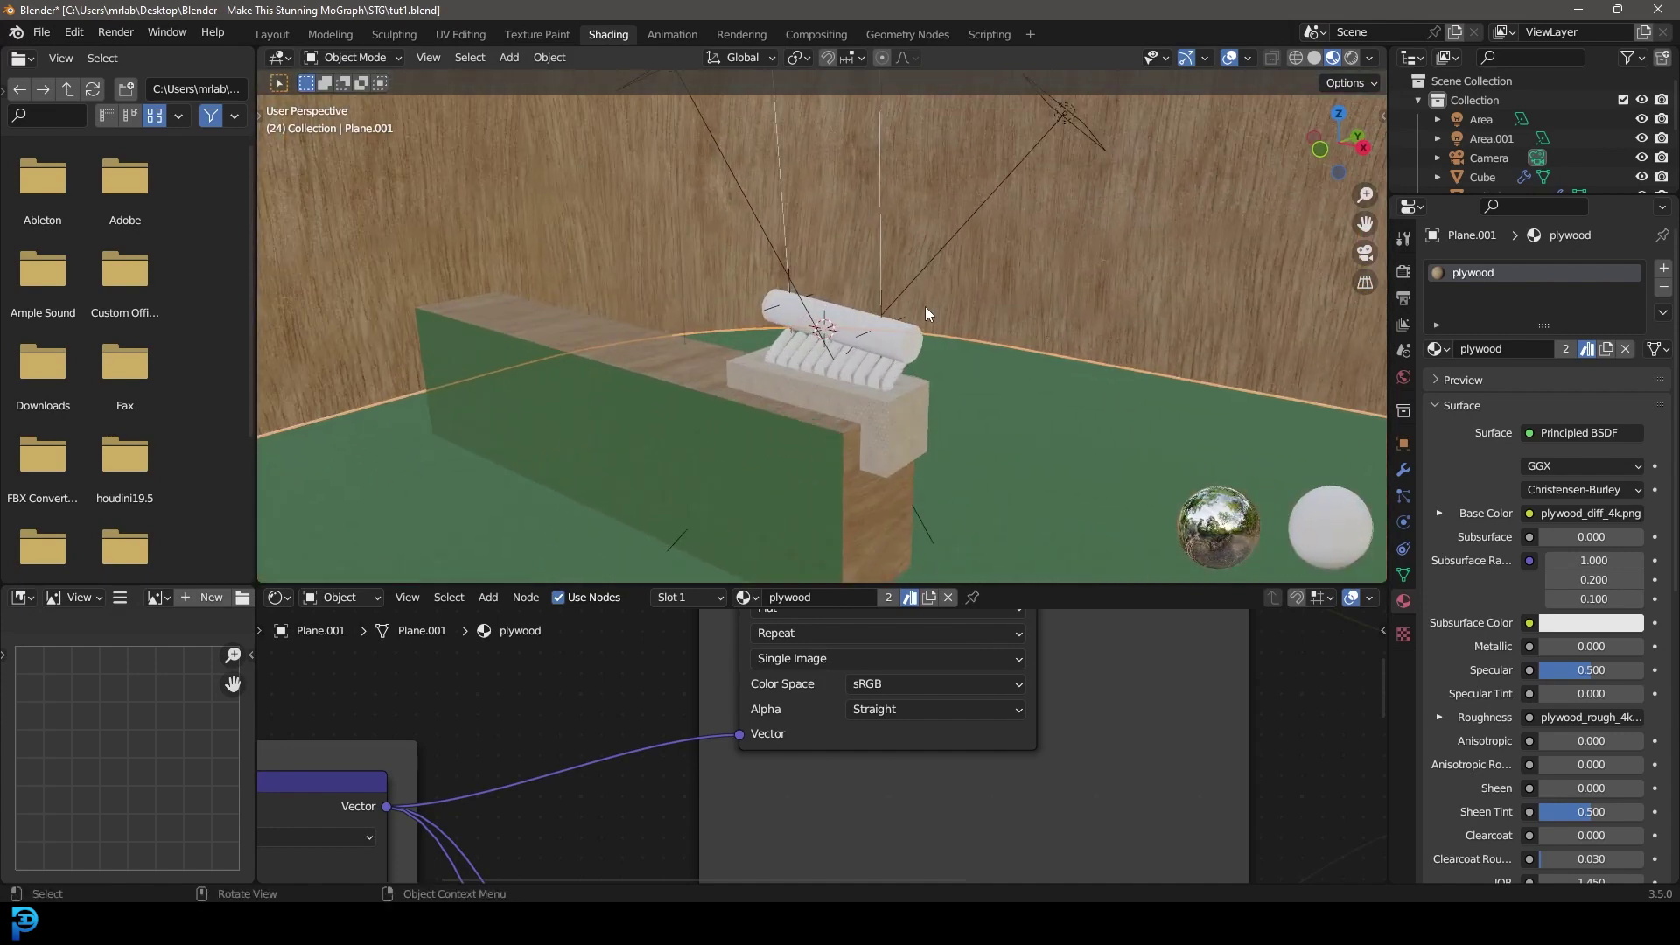
Step: Select the roller cylinder in solid shading and give it a new material with a yellow base colour
scroll(884, 320, "up", 2)
key("z")
left_click(937, 354)
scroll(938, 354, "up", 2)
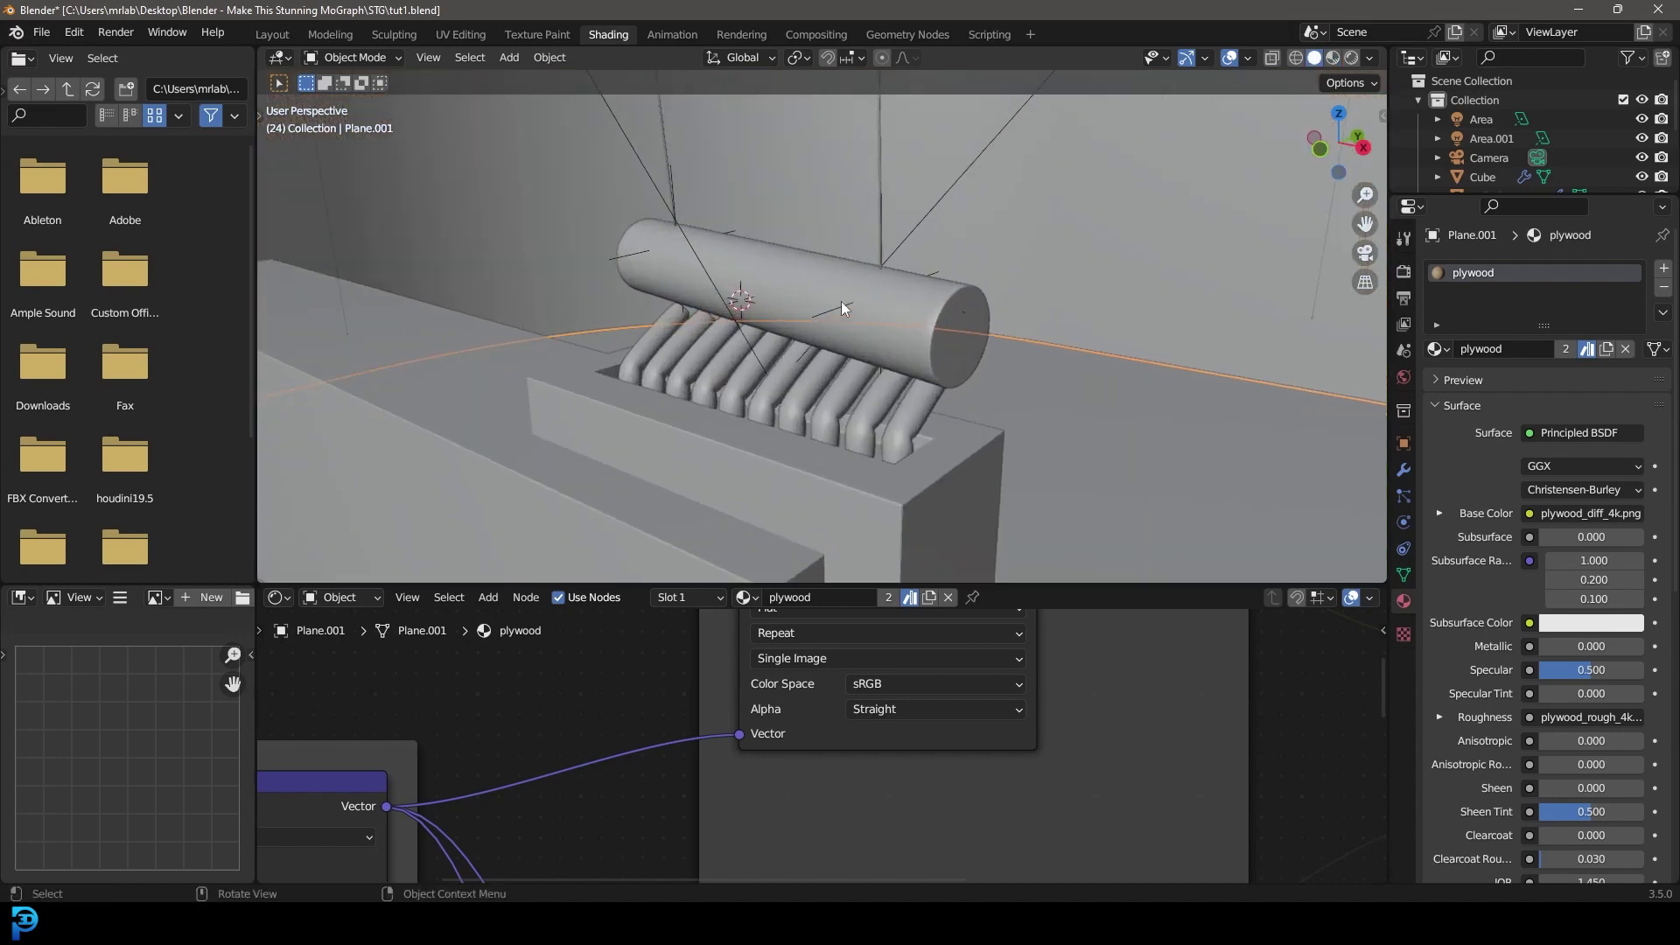
left_click(837, 255)
left_click(866, 596)
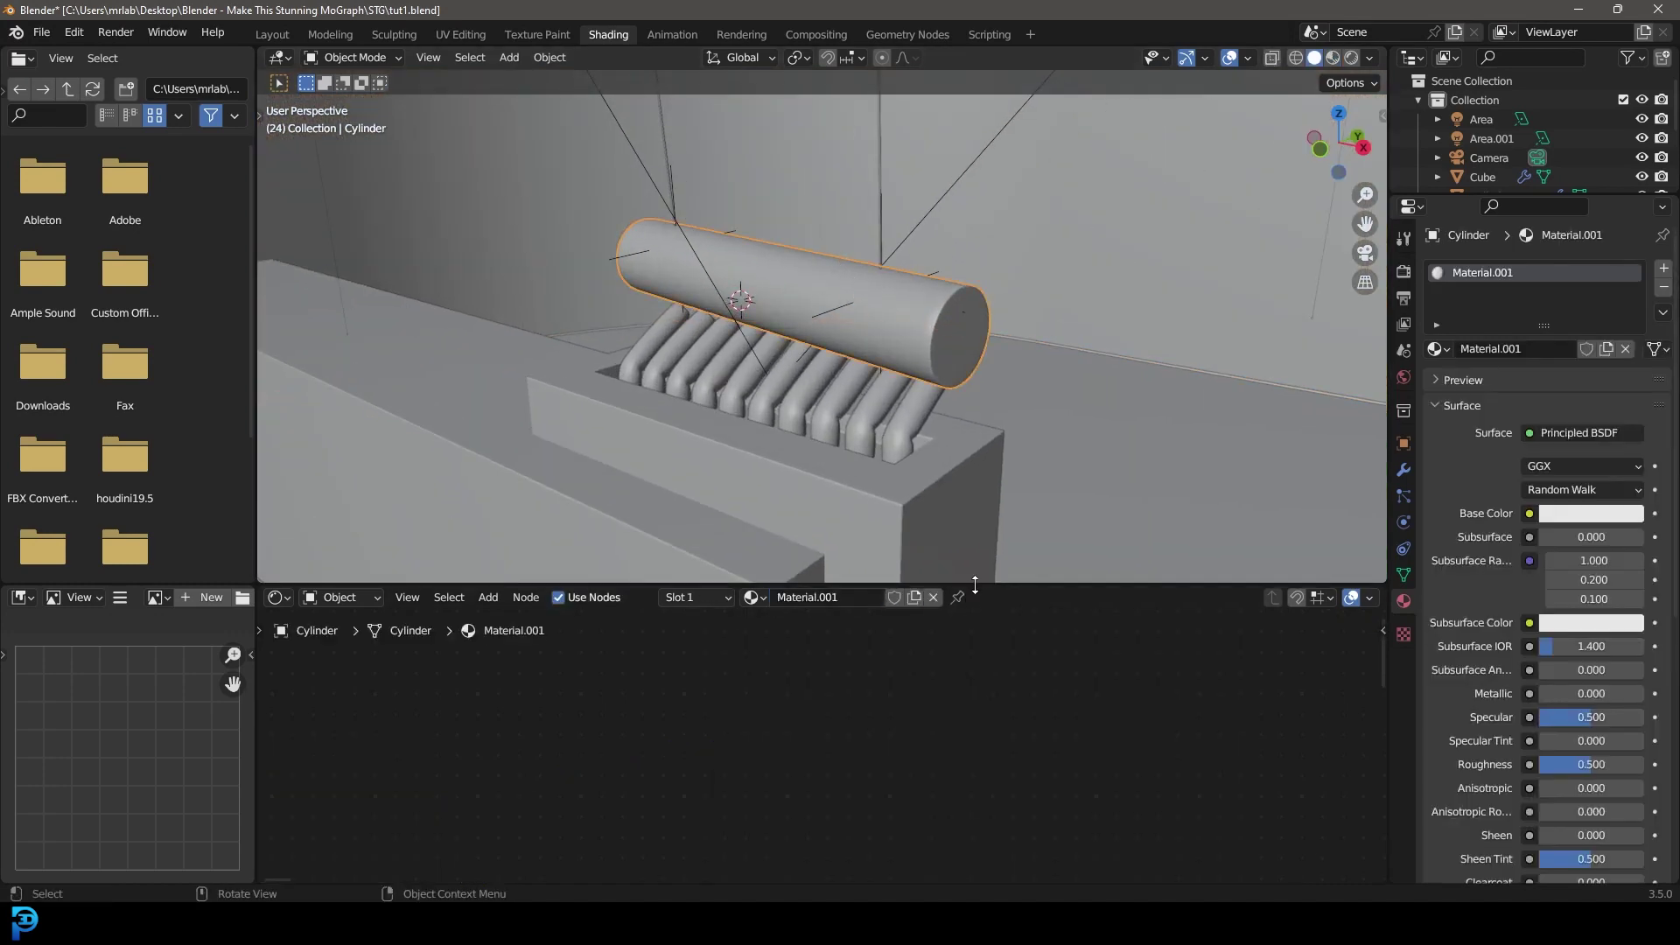
left_click_drag(988, 586, 971, 371)
middle_click_drag(516, 692, 406, 460)
left_click(915, 613)
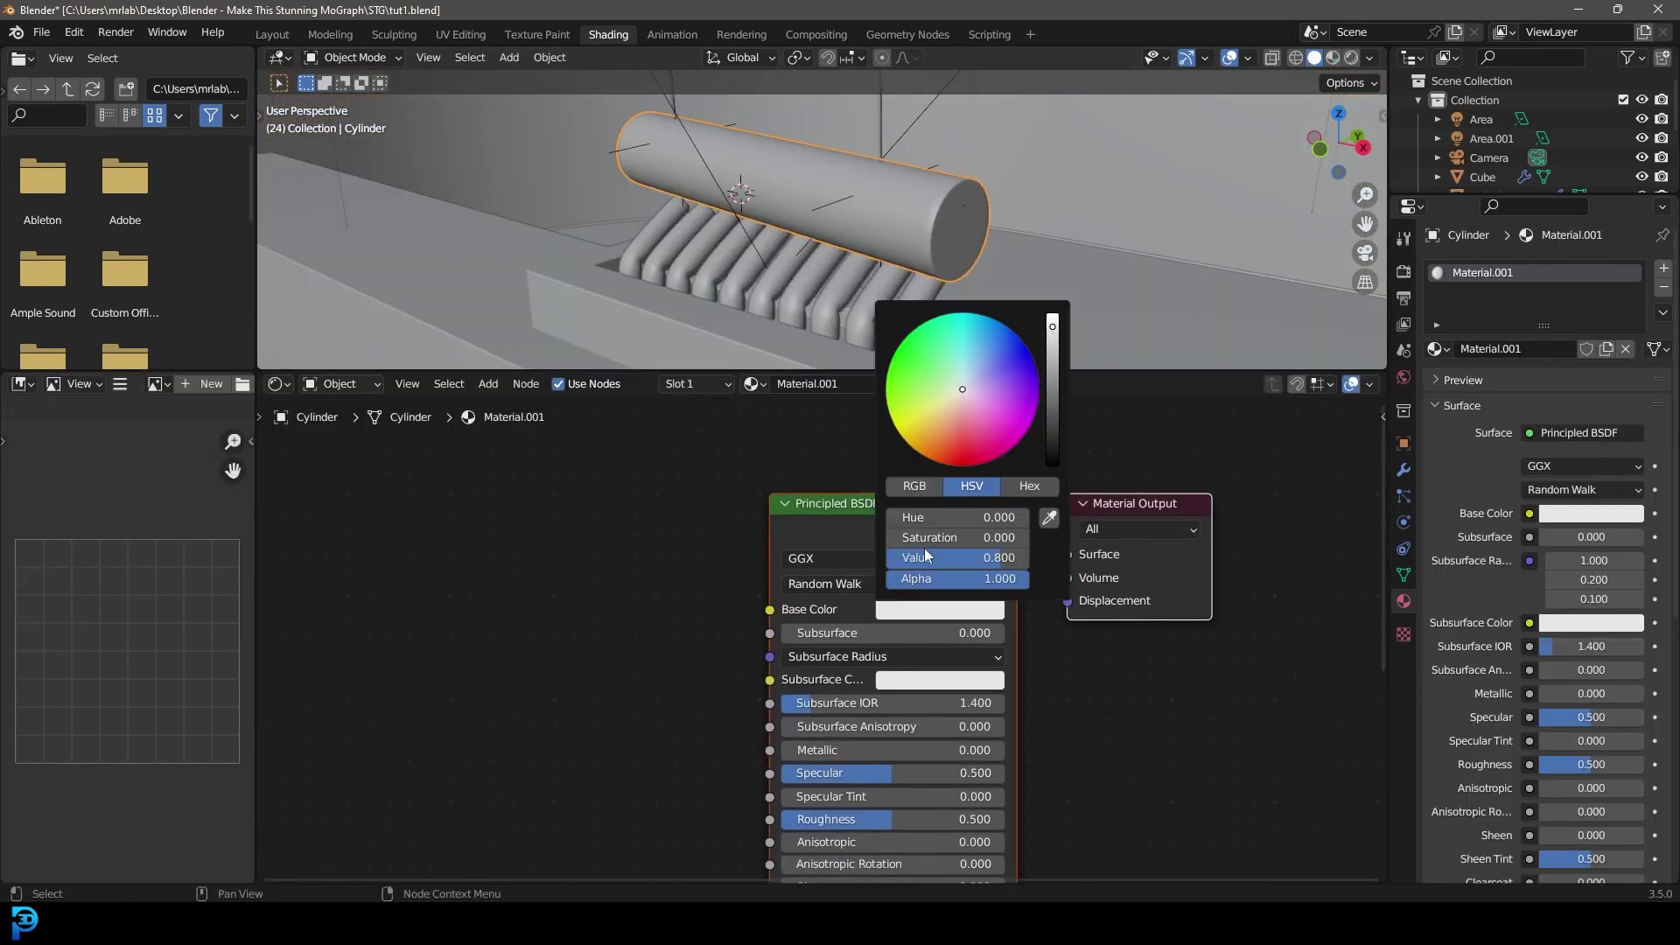
left_click(932, 438)
left_click_drag(932, 437, 912, 438)
Step: Add a Noise Texture node and plug it into the Roughness input
middle_click_drag(662, 611, 808, 619)
key("shift+a")
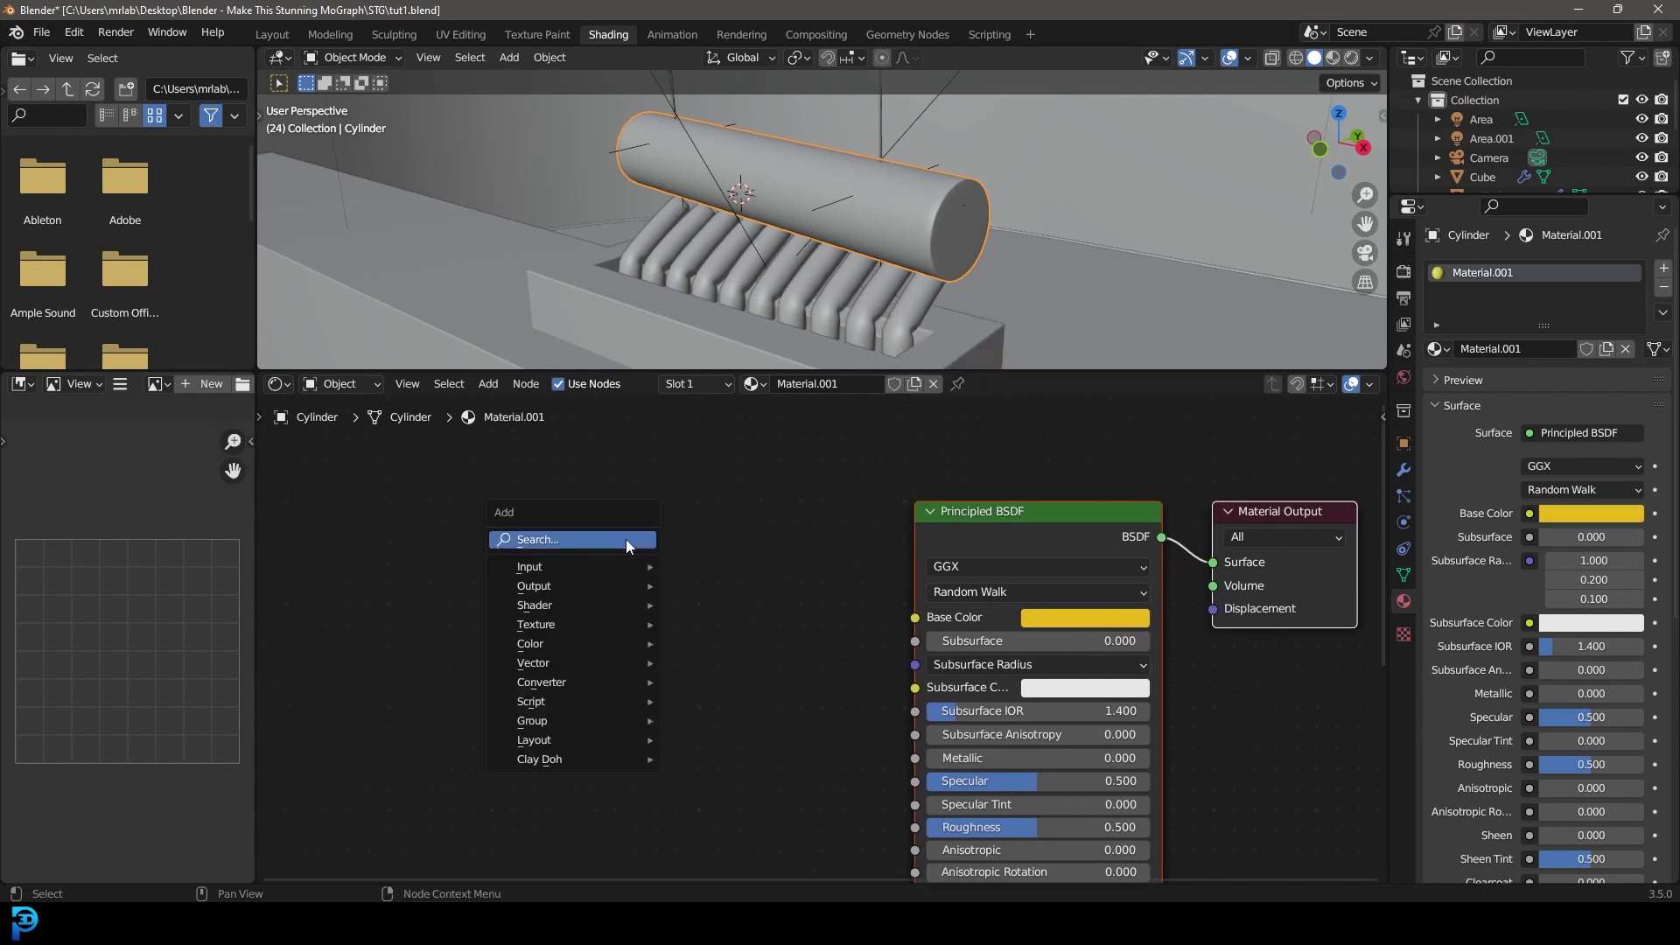
type("noi")
key("Return")
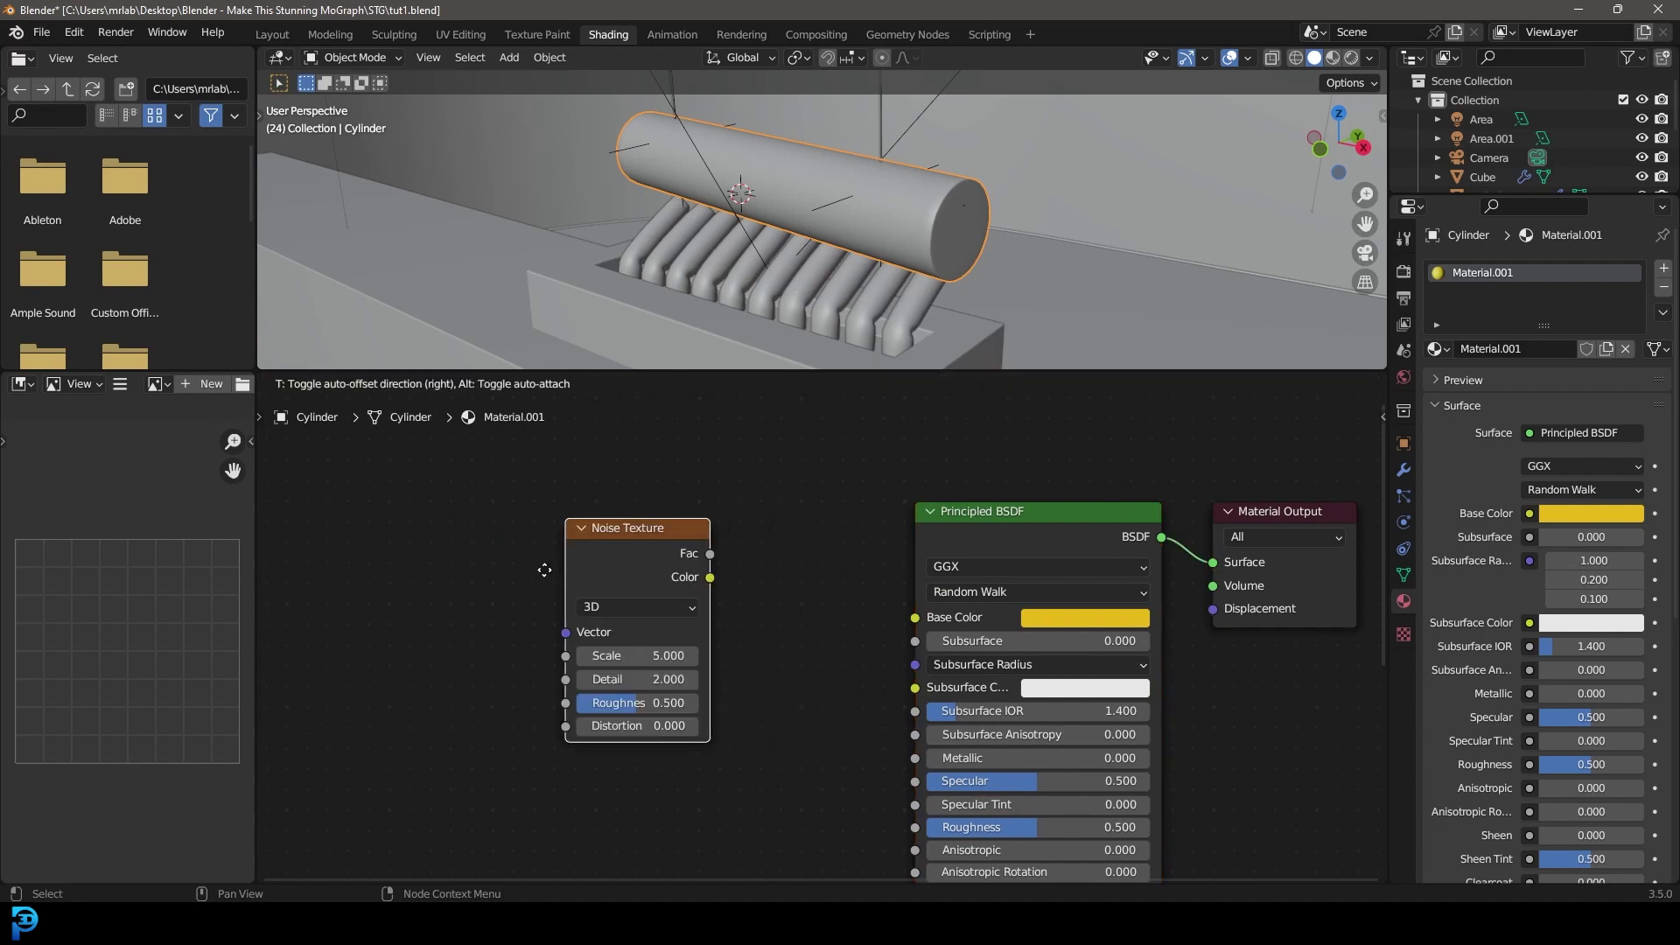
left_click(529, 569)
left_click_drag(582, 584, 914, 827)
middle_click_drag(449, 545, 610, 480)
left_click_drag(610, 480, 410, 511)
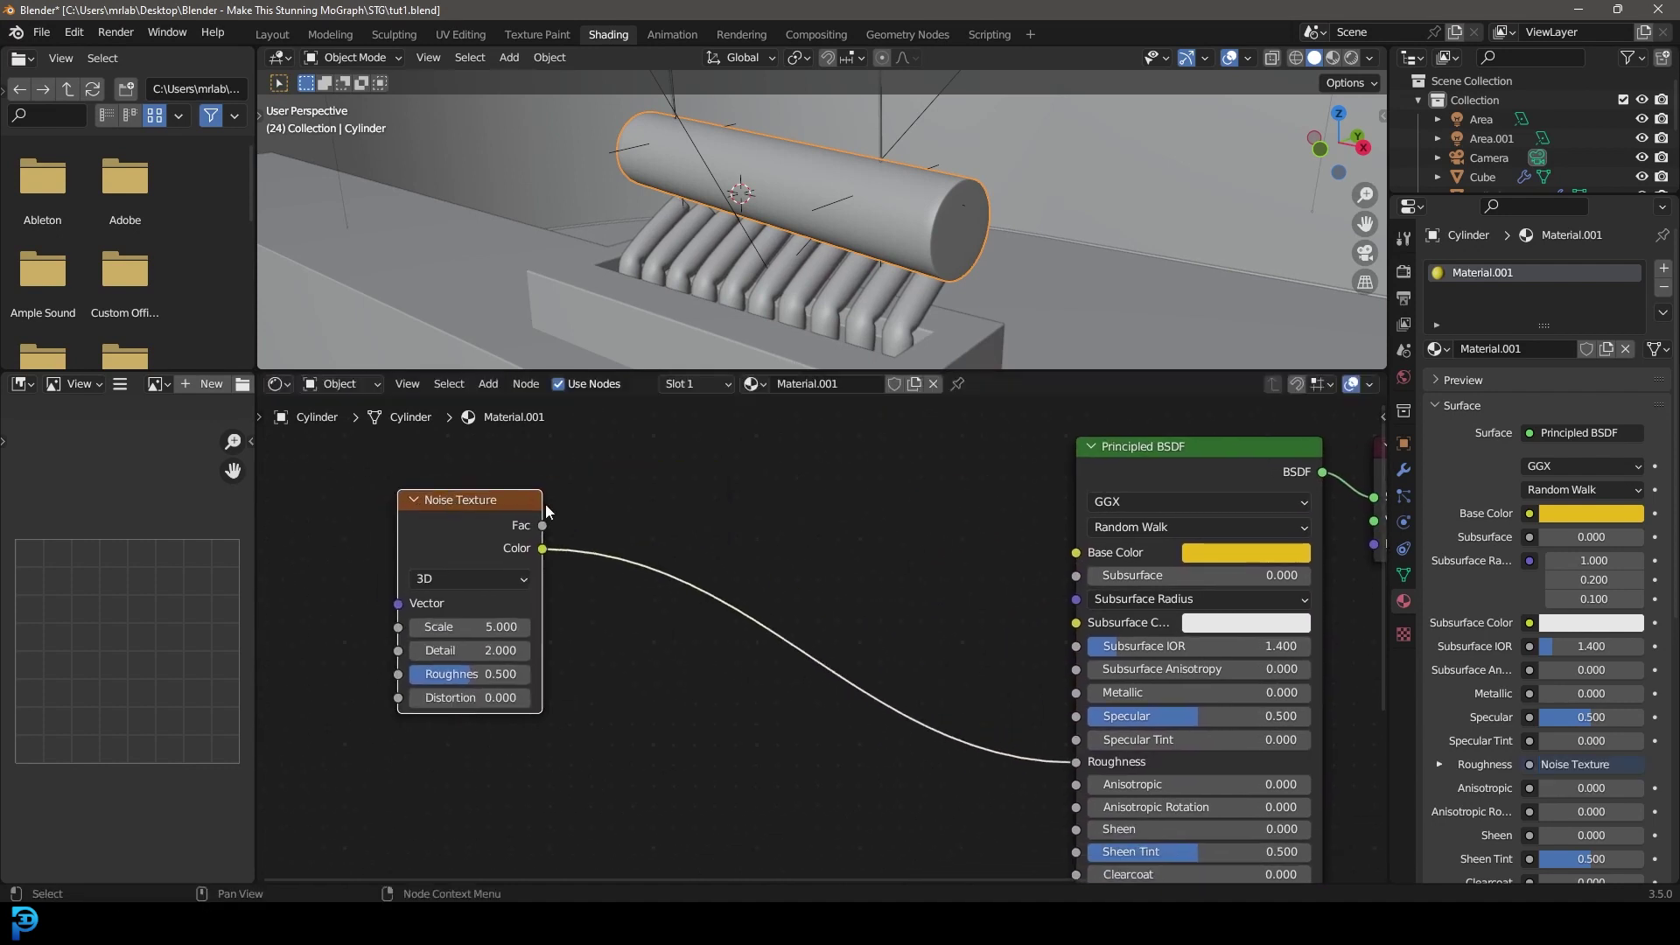
Step: Insert a ColorRamp node on the noise-to-Roughness link
key("shift+a")
type("colo")
key("Return")
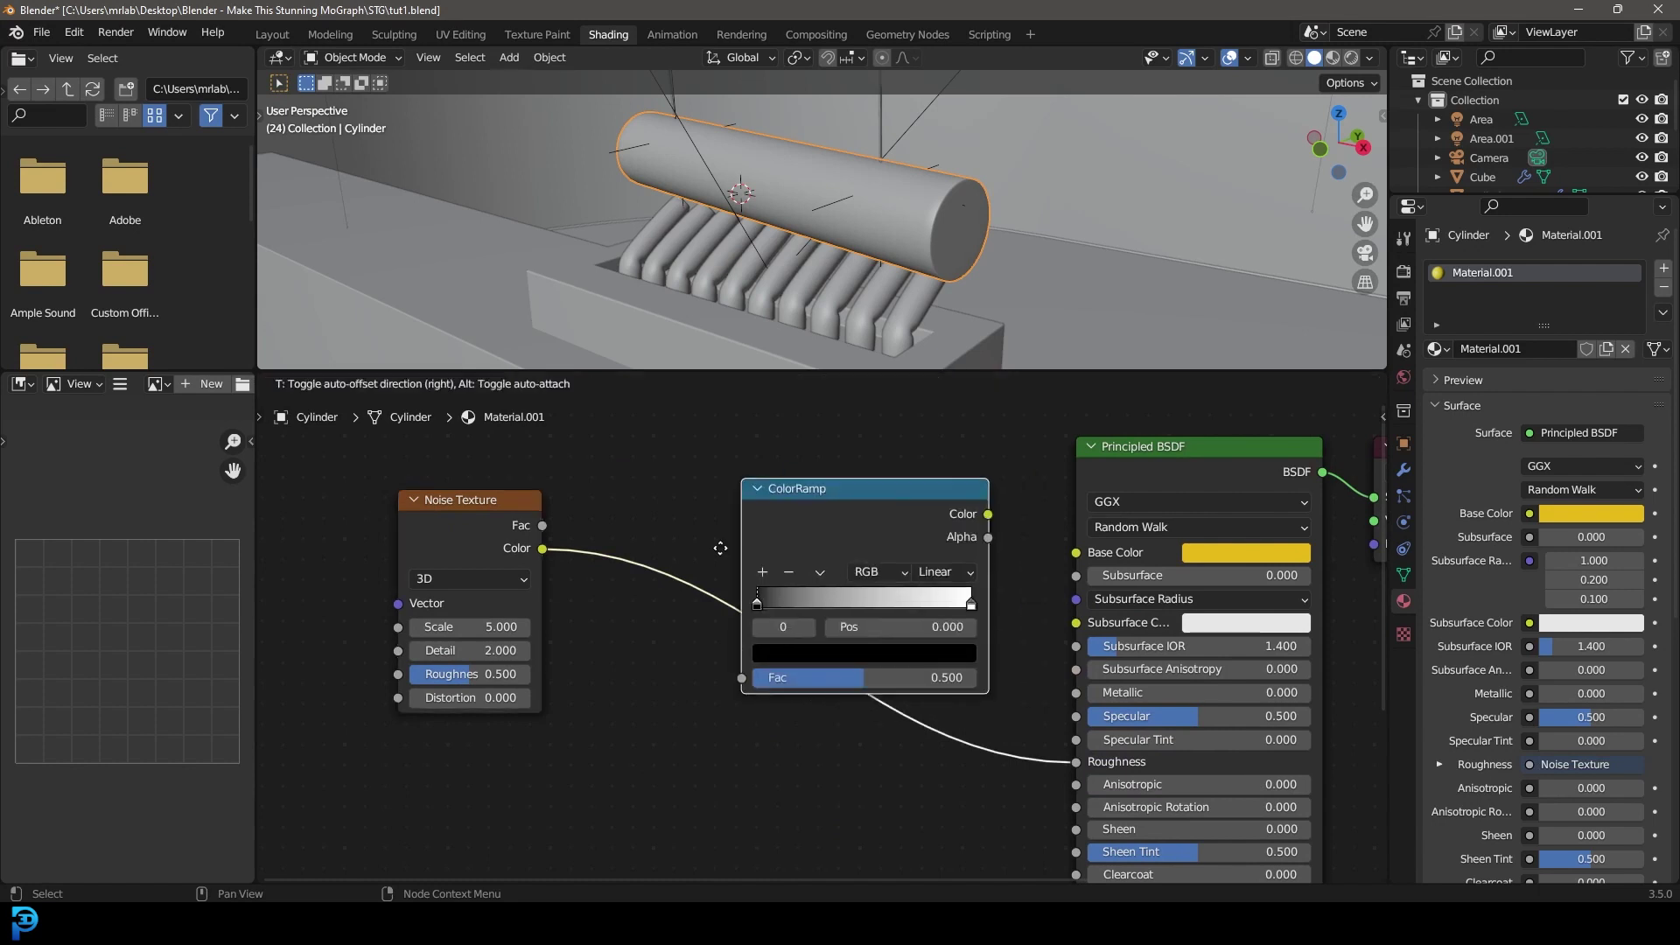
left_click(668, 585)
middle_click_drag(792, 683, 751, 631)
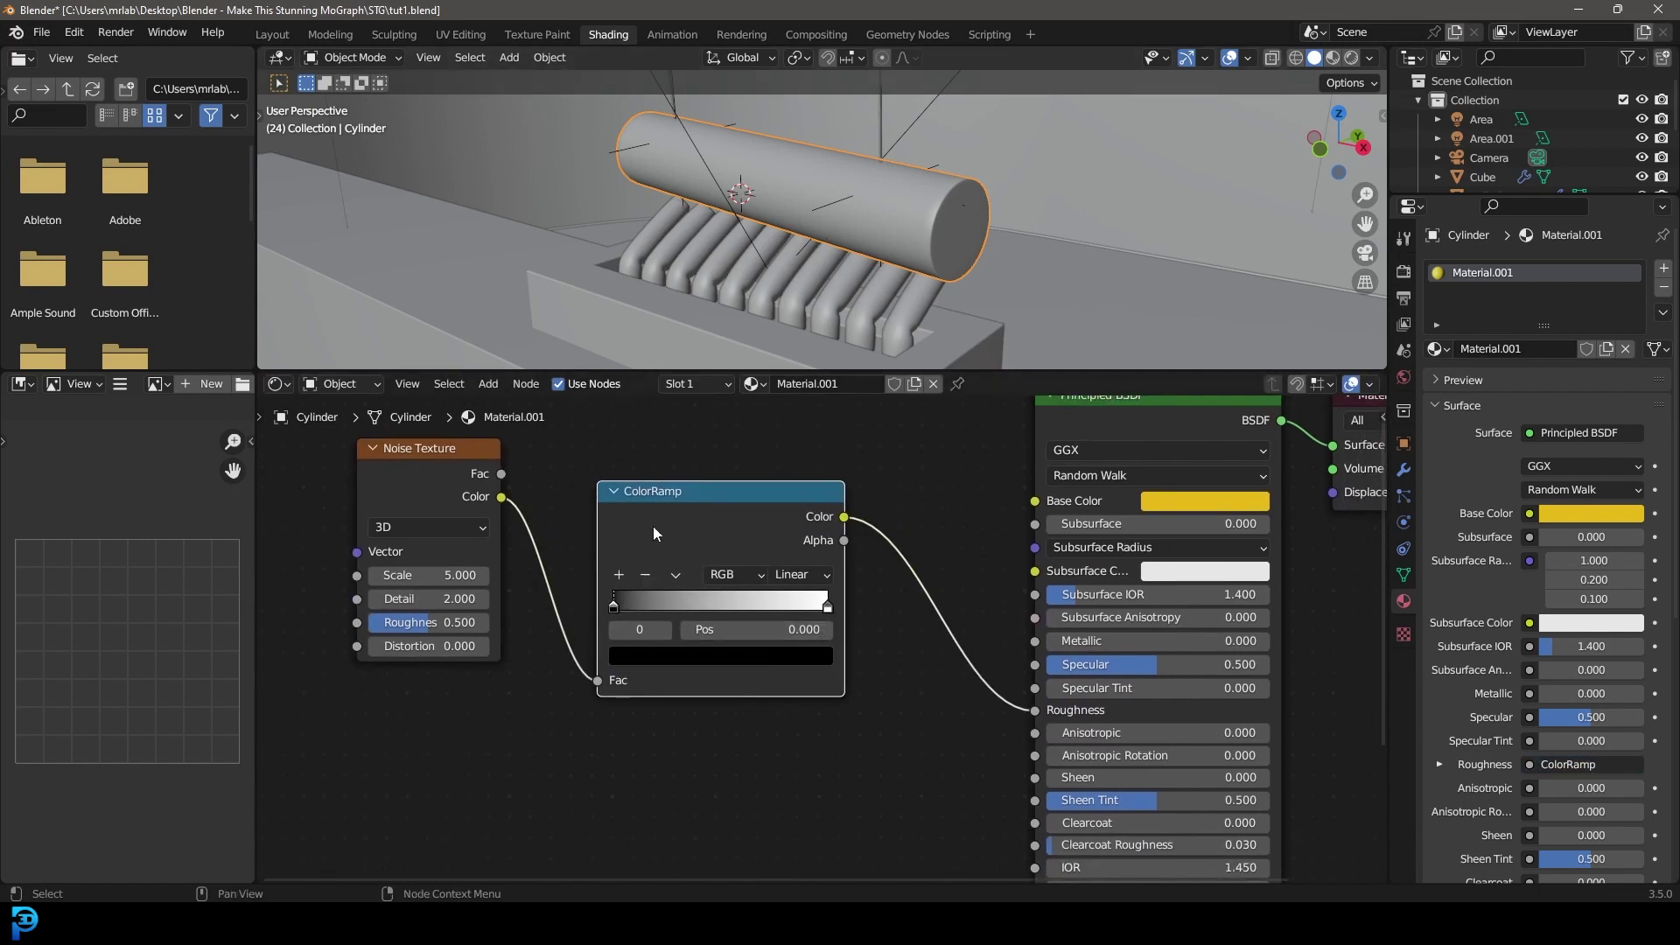
Step: In material preview, tighten the ColorRamp transition and raise the noise Detail and Roughness
key("z")
left_click(858, 336)
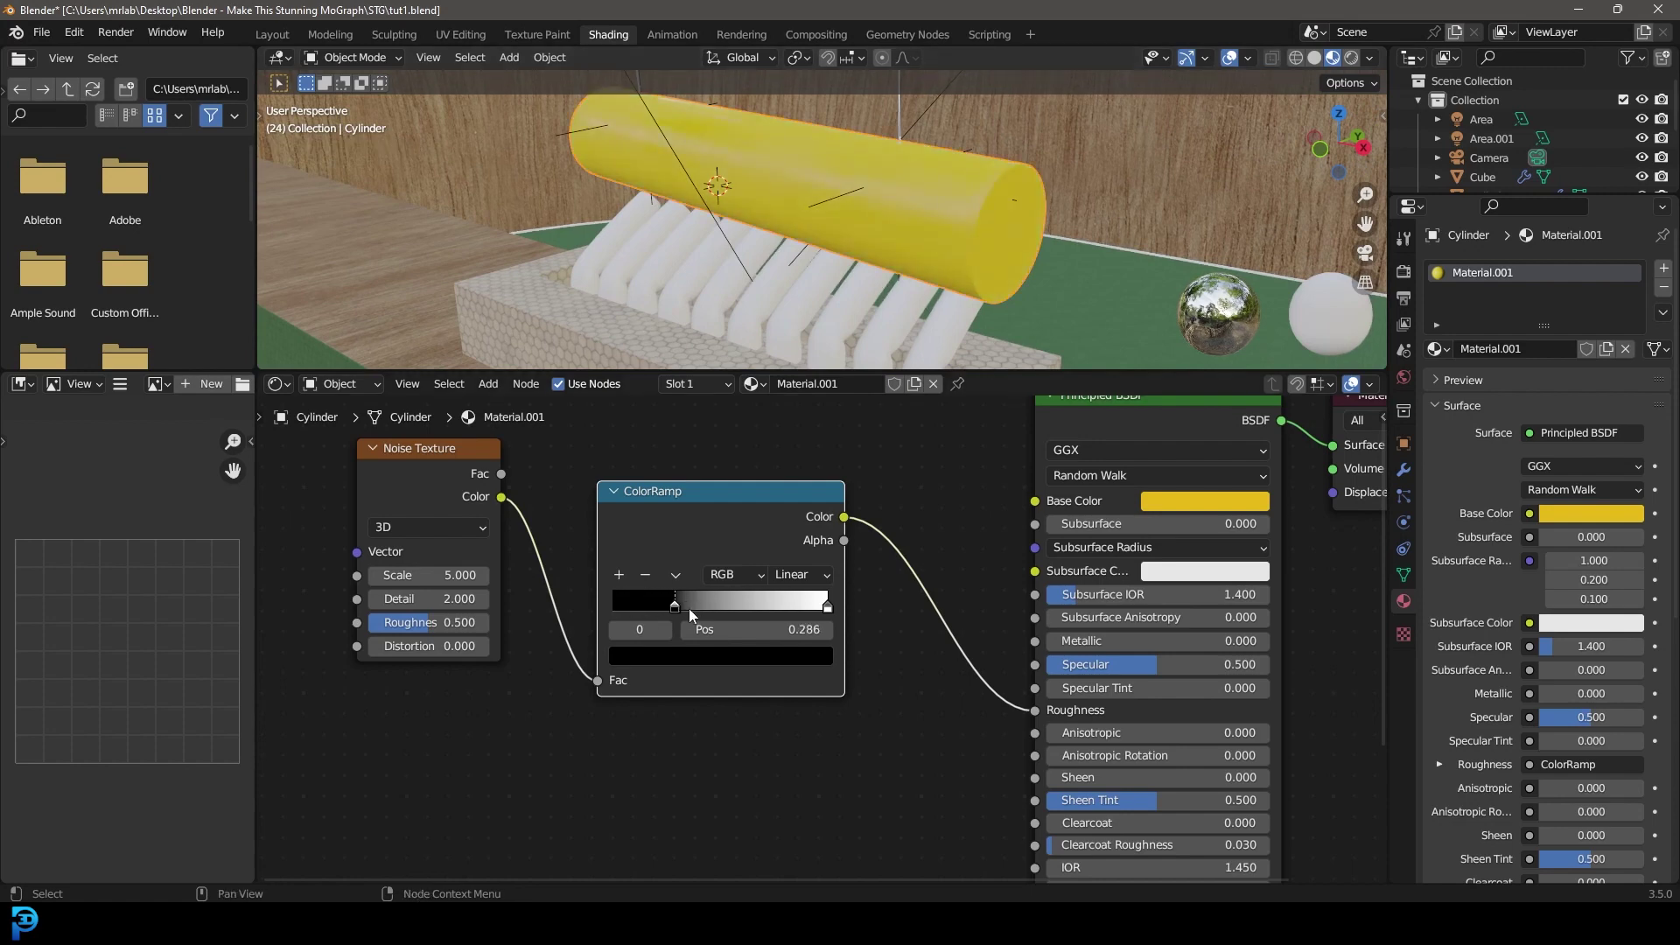
left_click(774, 534, "ctrl+shift")
left_click_drag(818, 616, 705, 606)
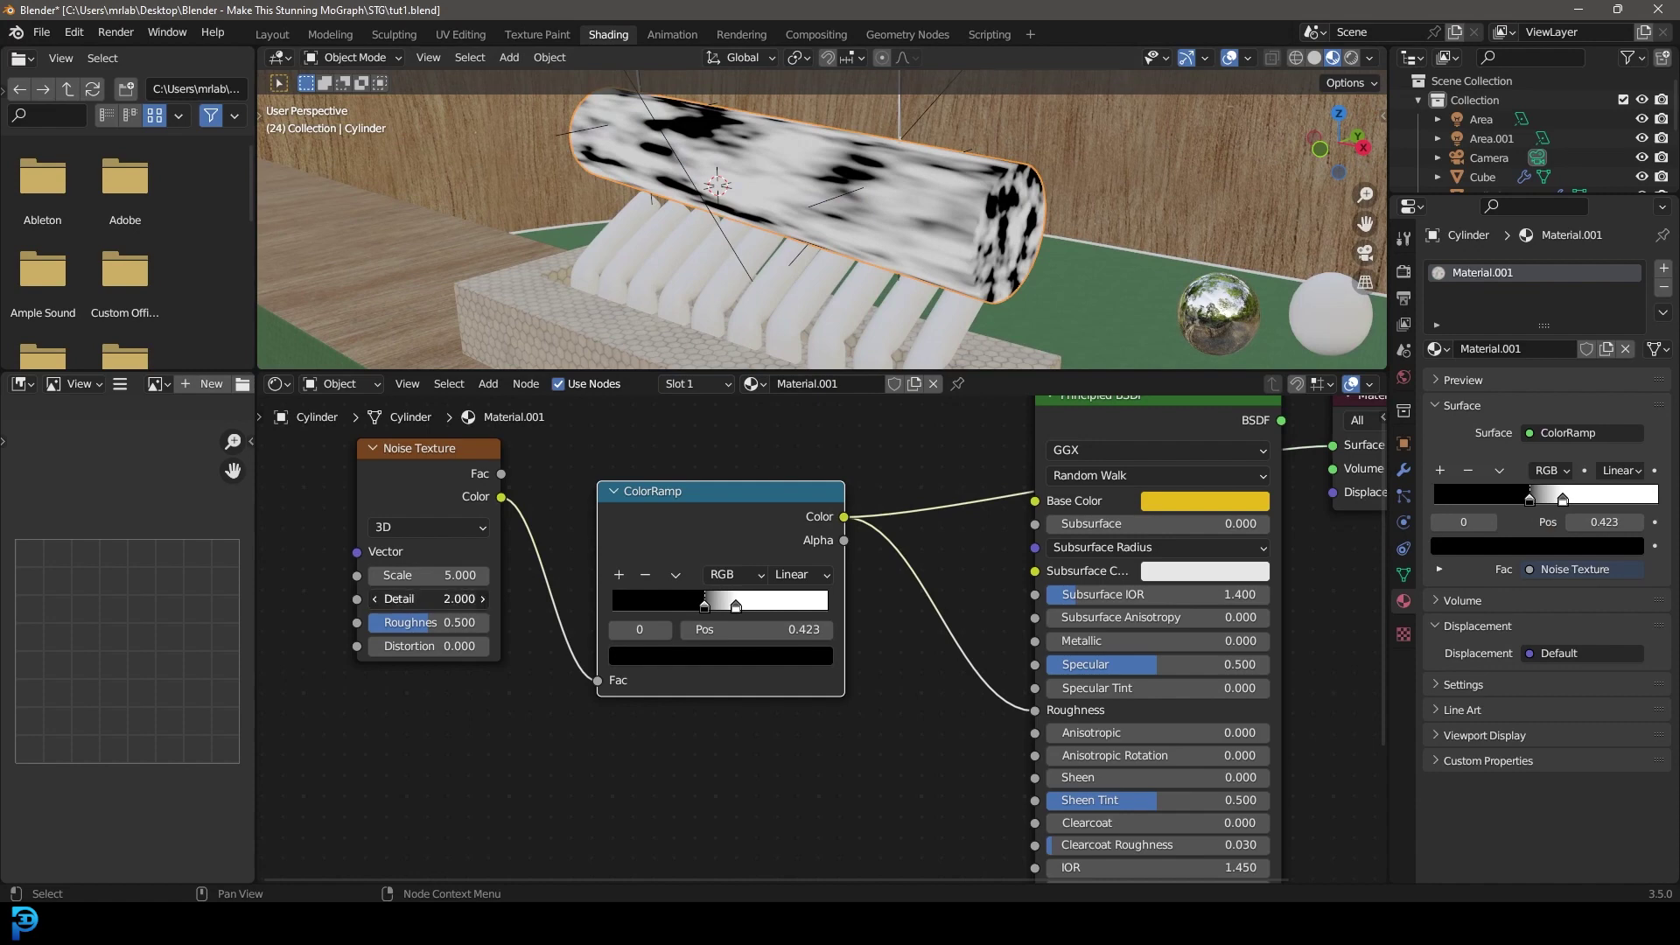
left_click_drag(411, 600, 439, 625)
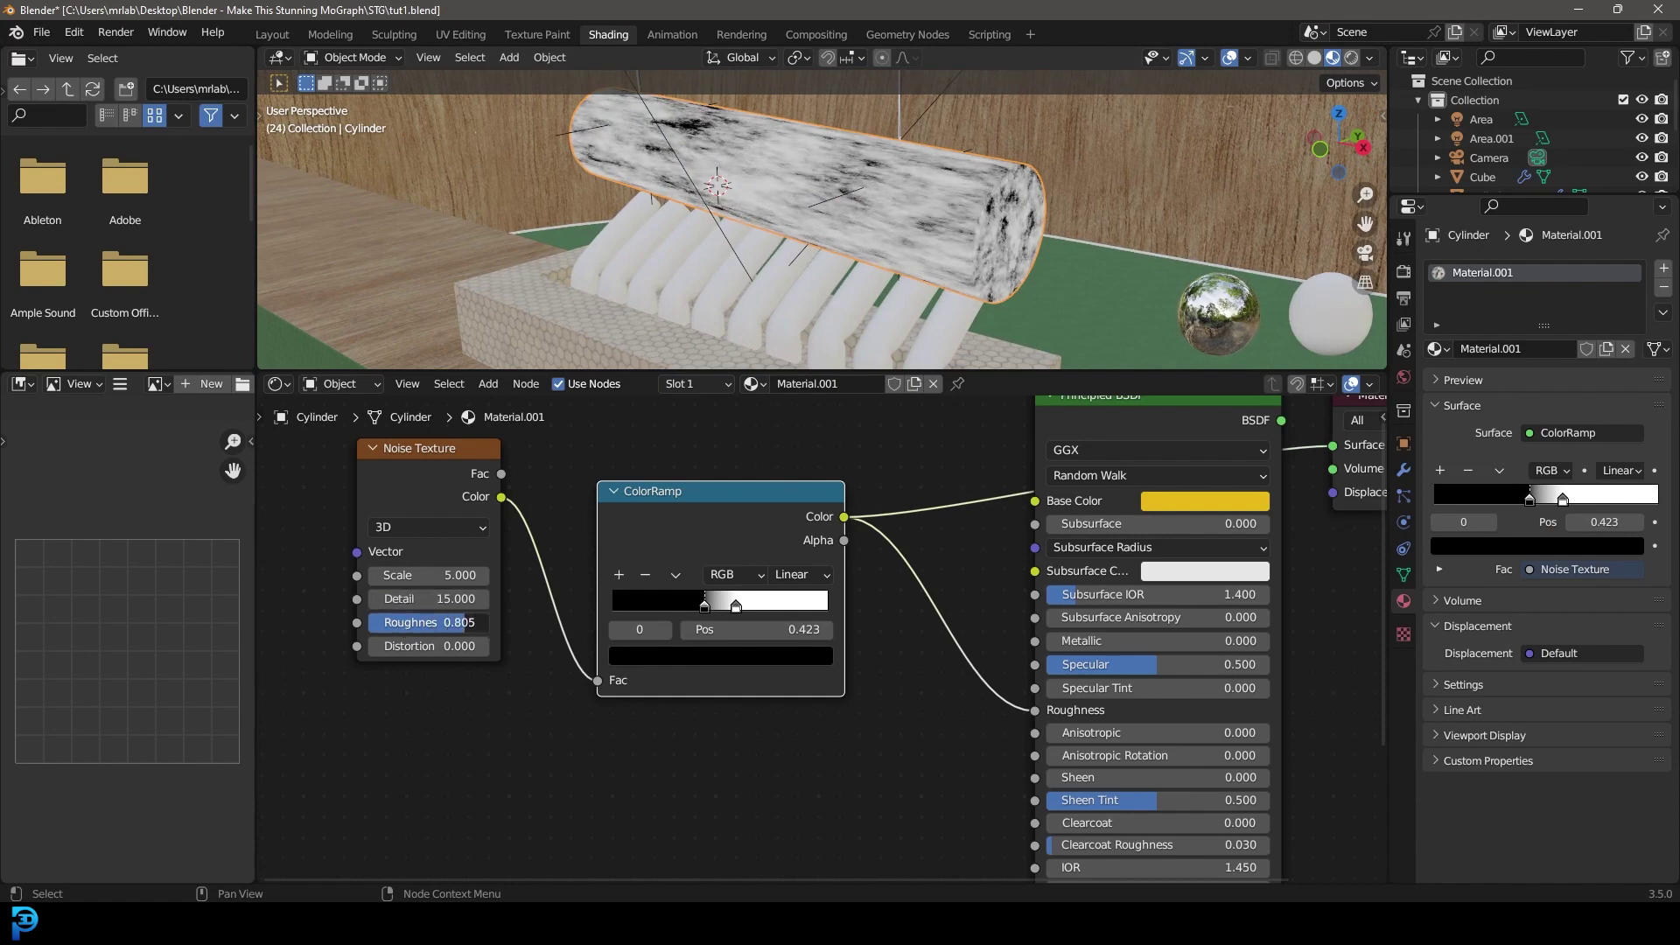
middle_click_drag(361, 528, 705, 597)
Step: Add a Texture Coordinate node and link its Object output to the Noise Texture Vector
left_click_drag(697, 620, 491, 538)
type("textu")
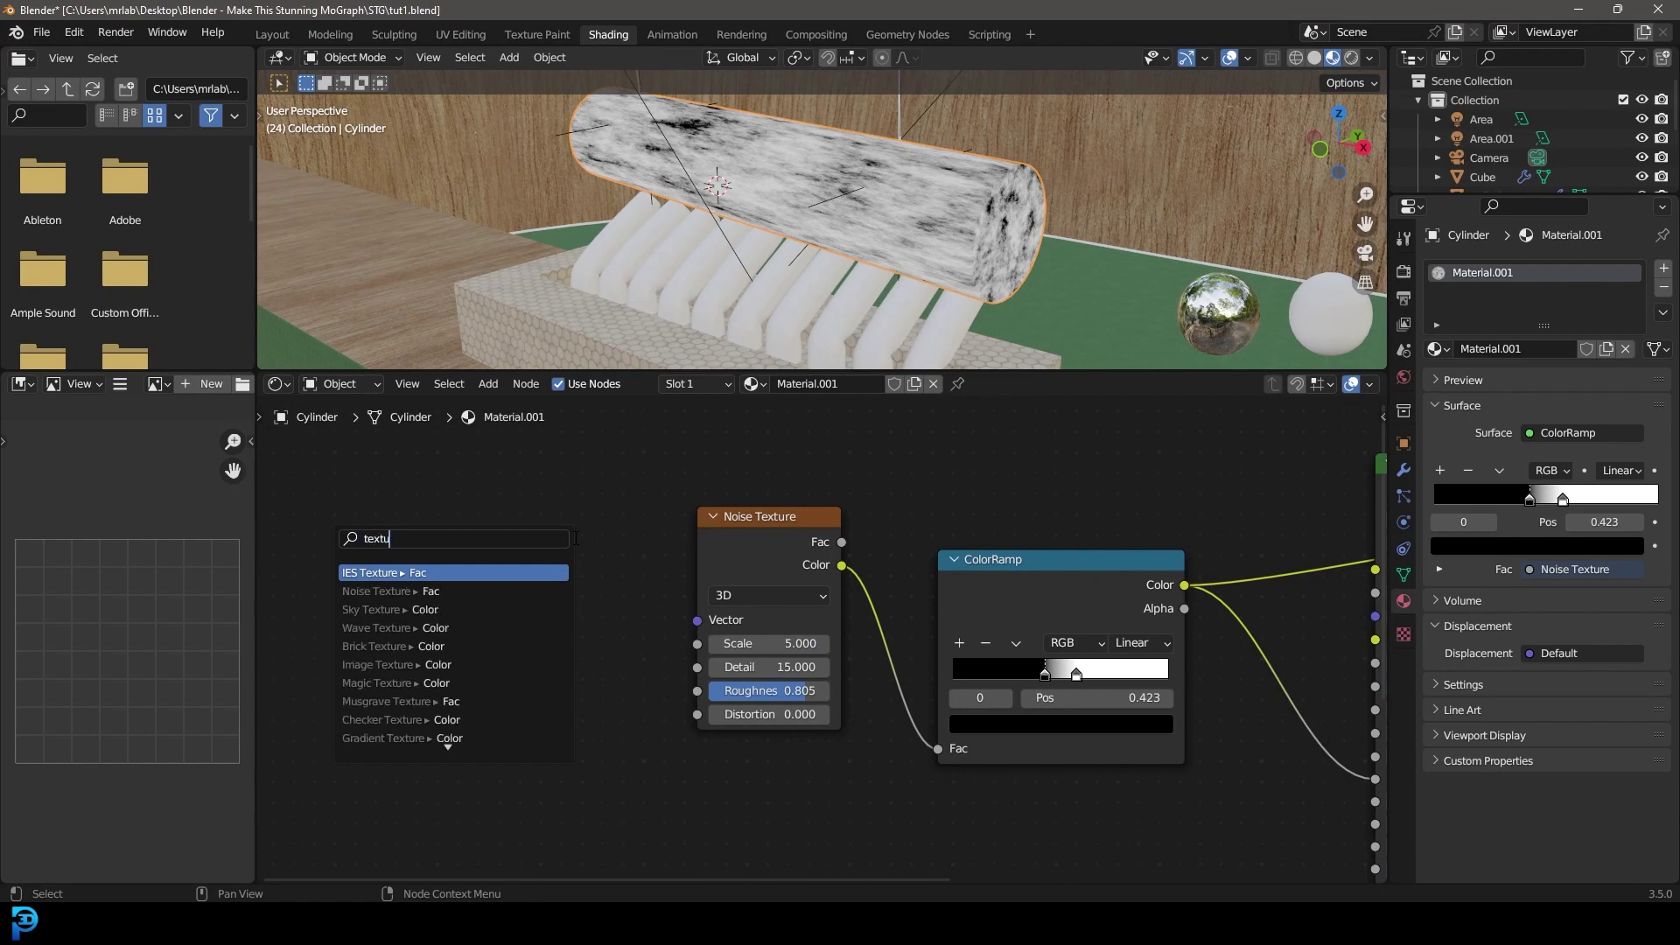
type("re co")
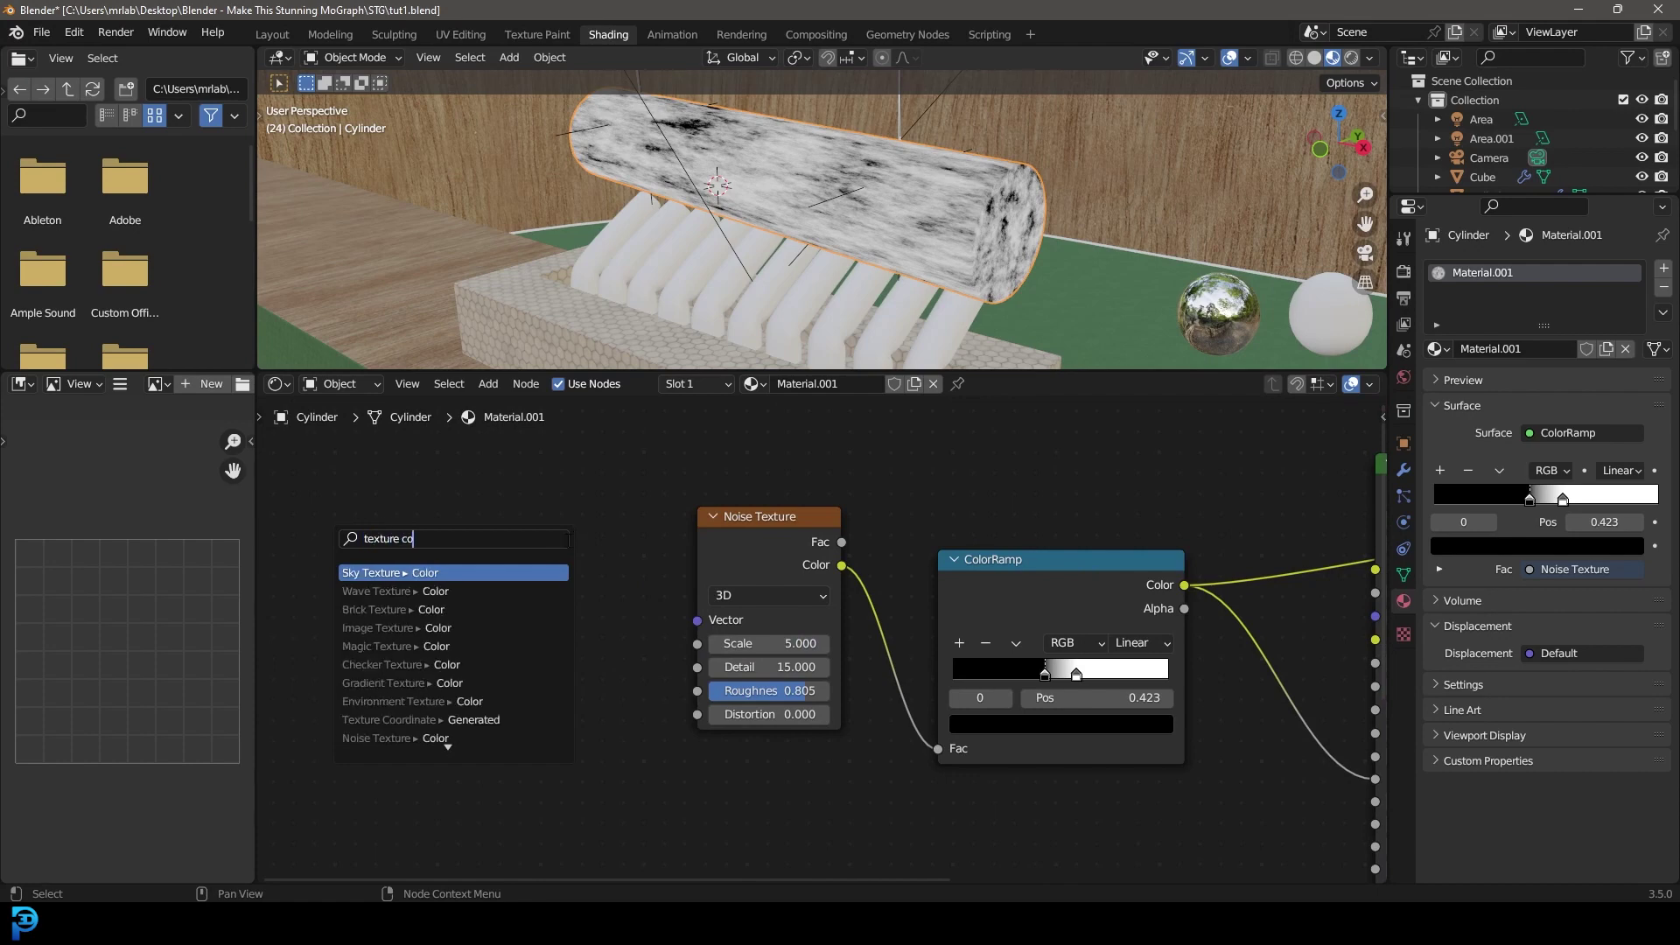
type("o")
key("Return")
left_click(533, 530)
left_click_drag(528, 615, 697, 621)
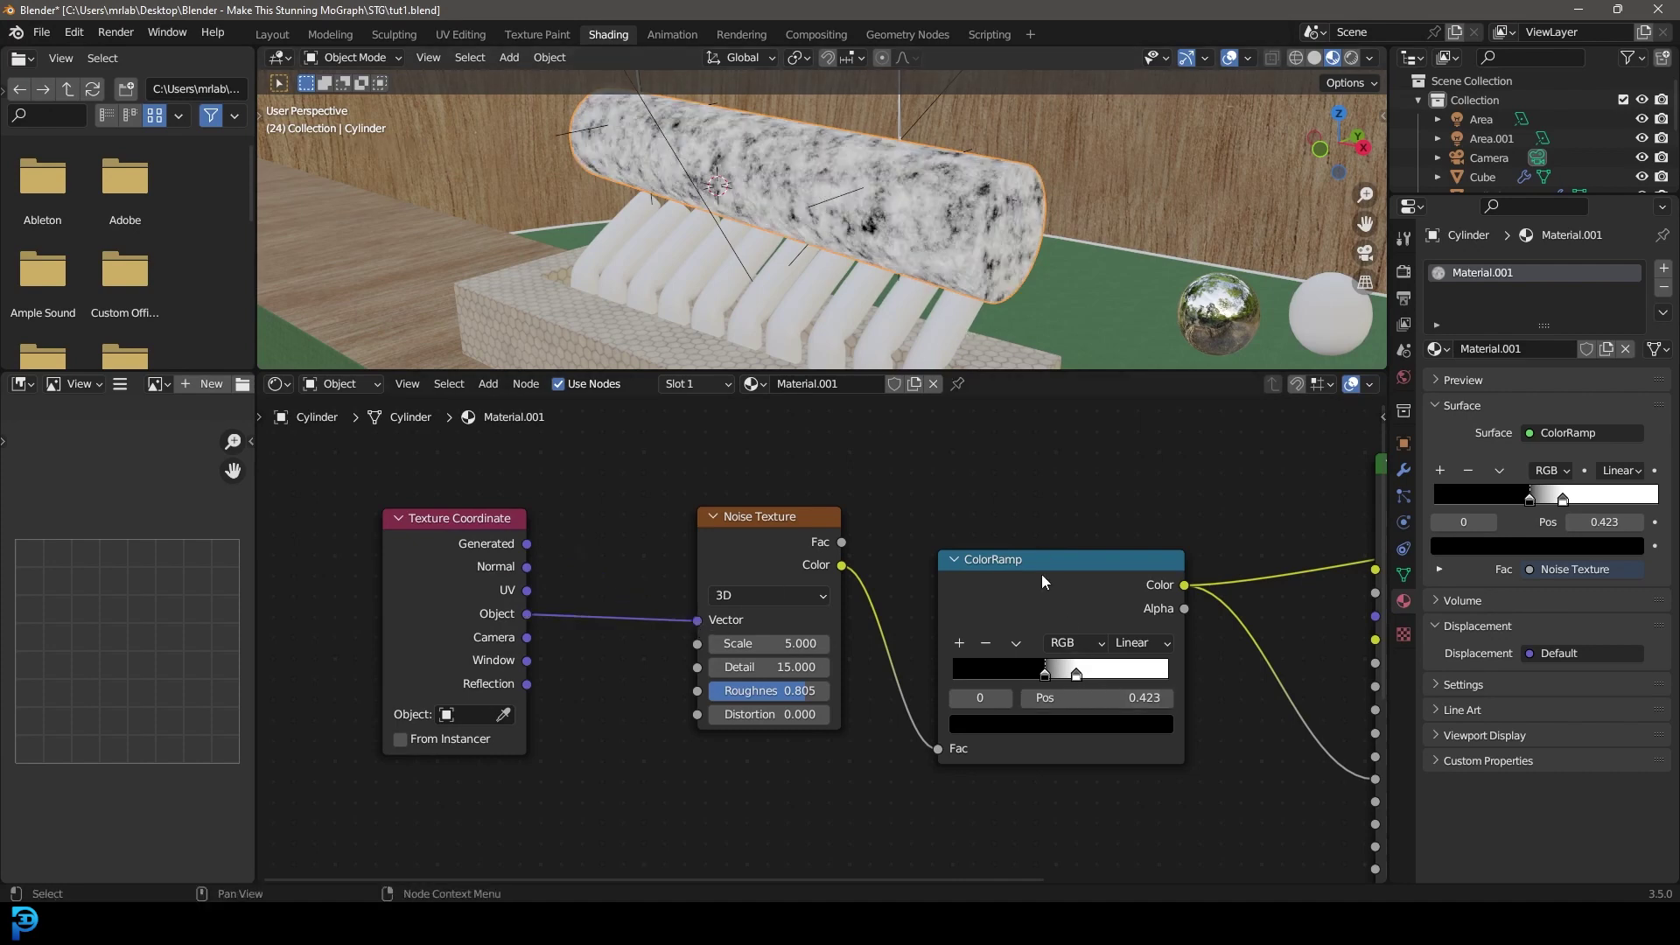
Step: Connect the Principled BSDF to the Material Output Surface so the cylinder previews yellow
middle_click_drag(1157, 538, 793, 606)
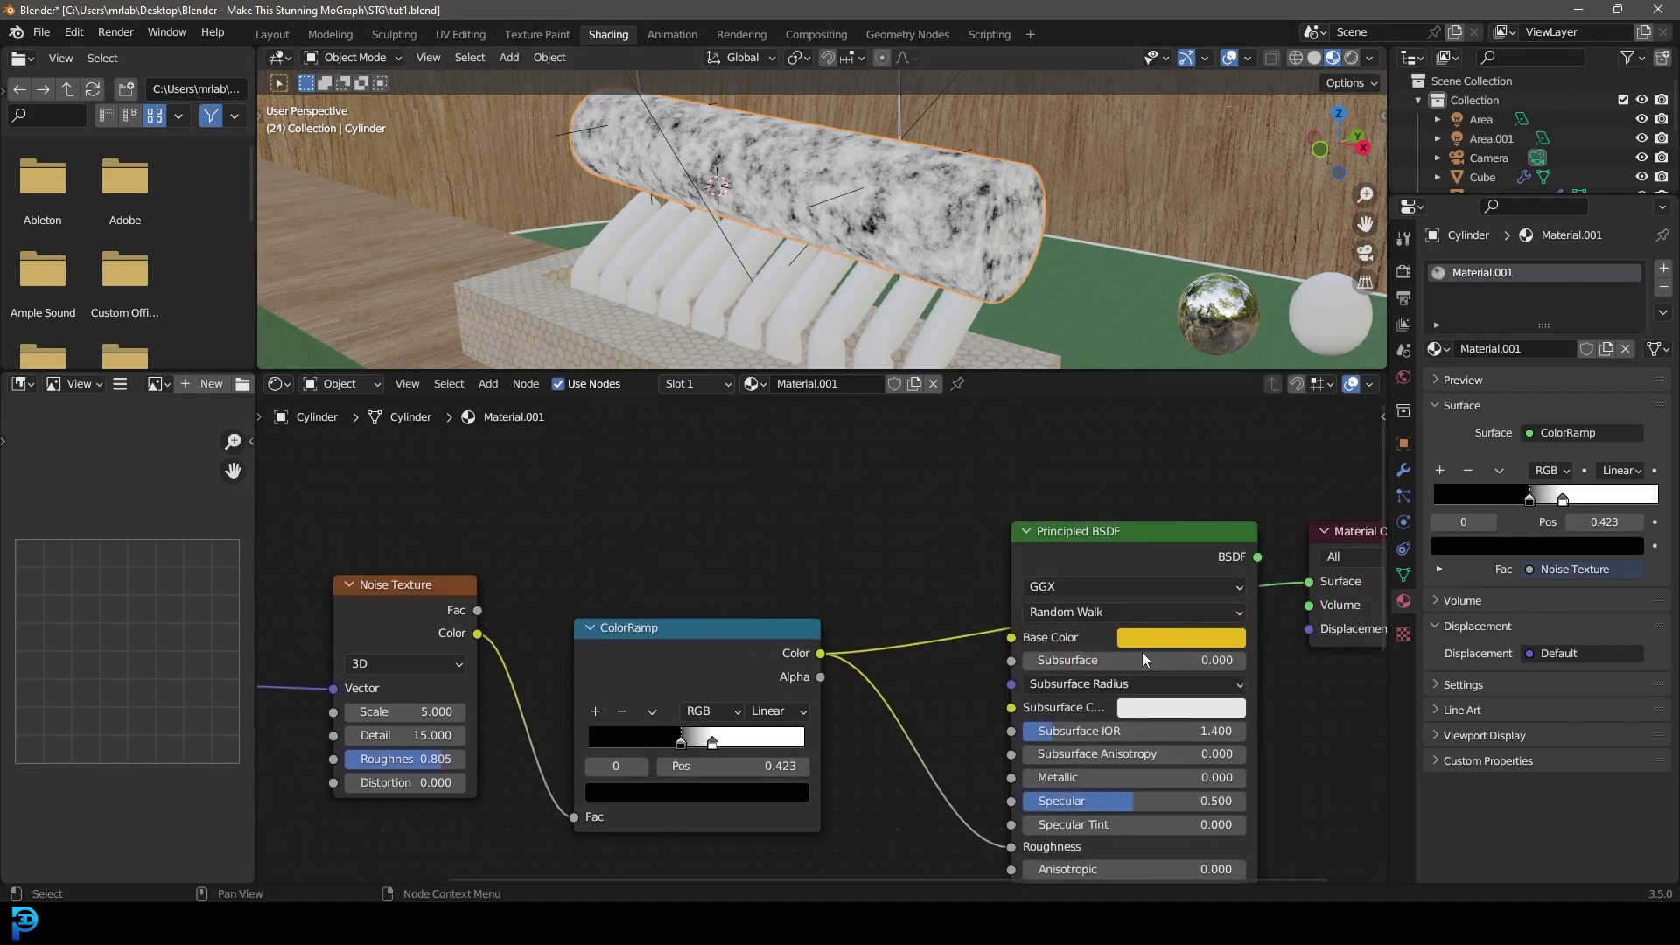
left_click_drag(1260, 558, 1308, 582)
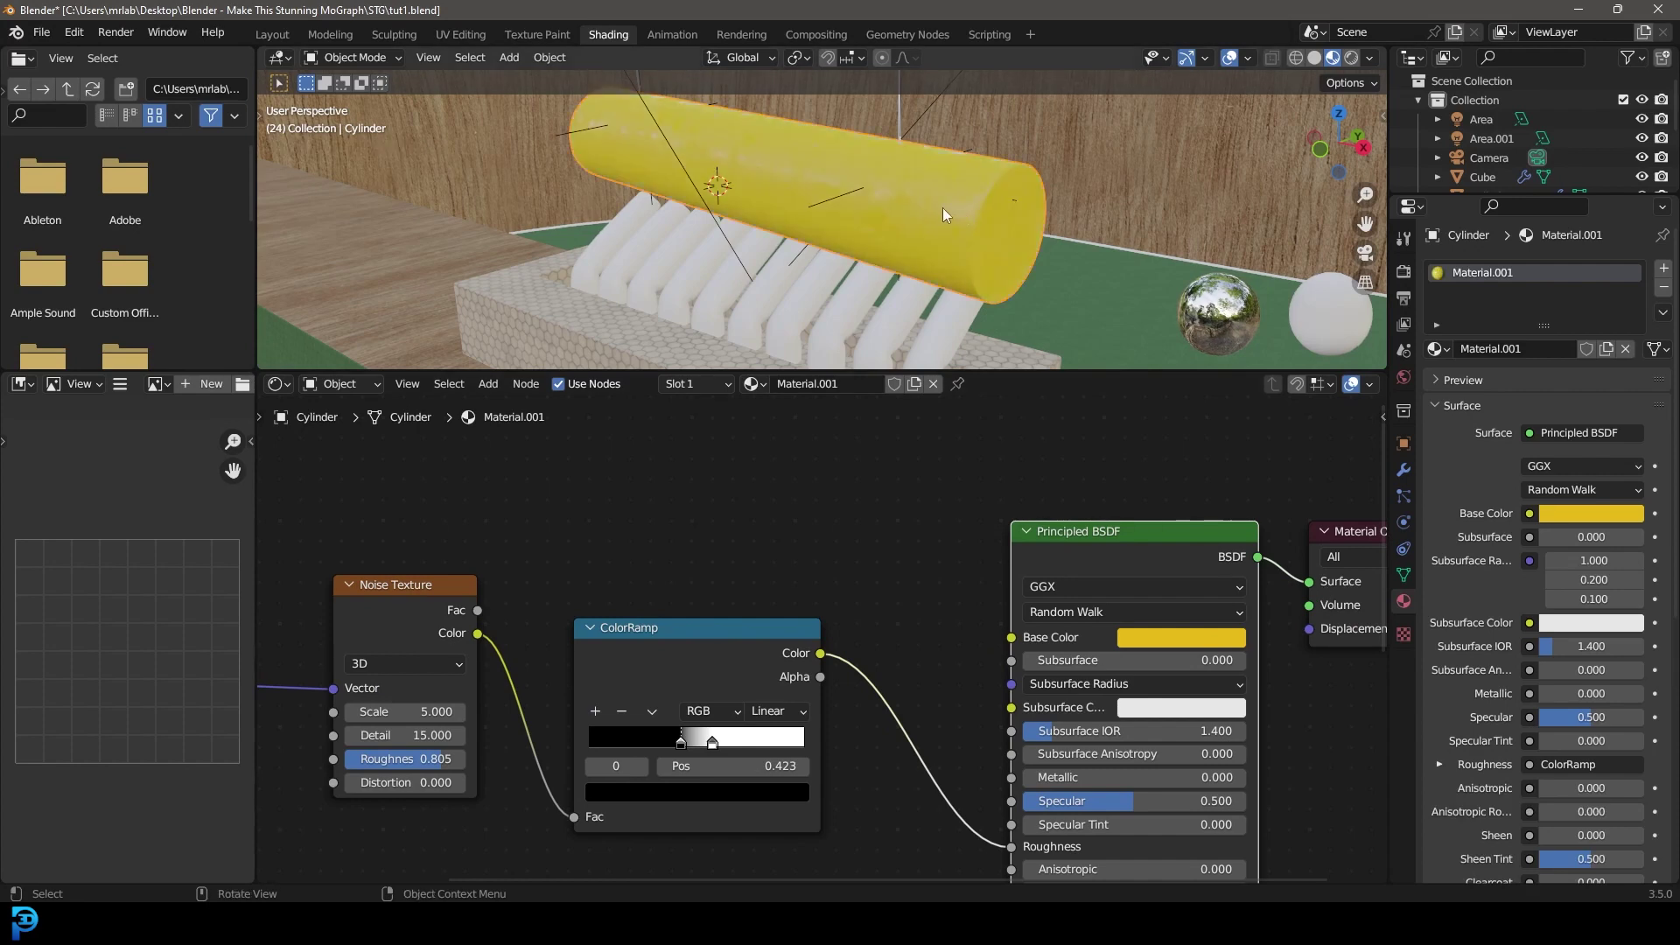
mouse_move(736, 175)
middle_mouse_down()
mouse_move(865, 179)
mouse_move(735, 190)
middle_mouse_up()
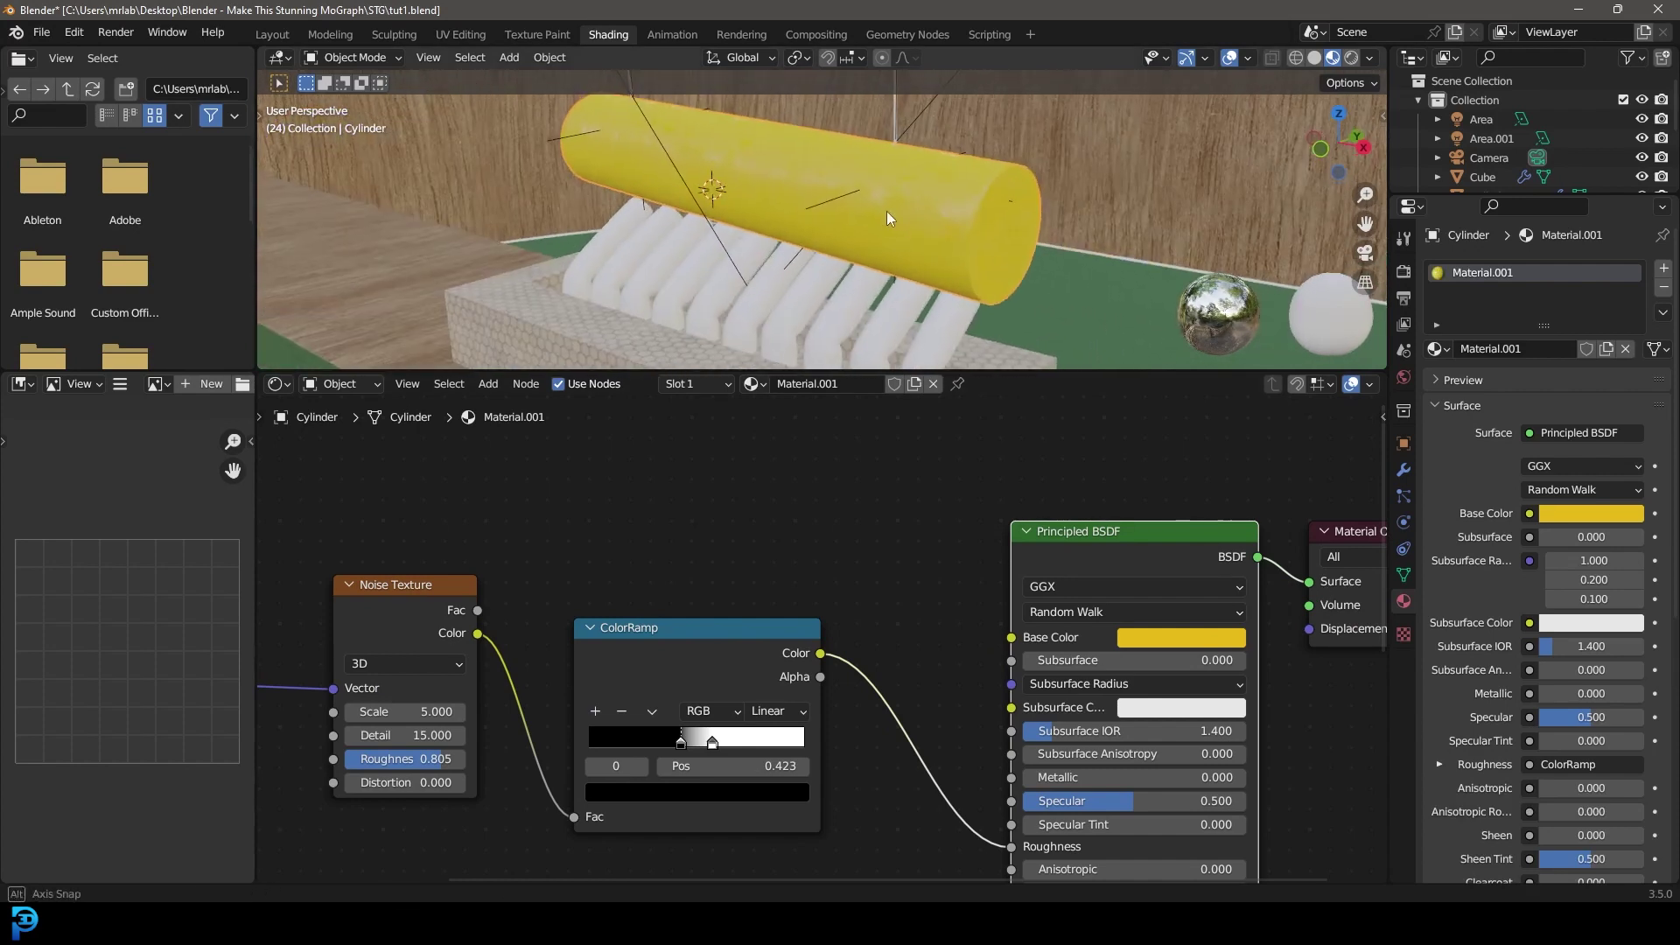
middle_click_drag(932, 227, 797, 237, "shift")
Step: Add a second material slot to the cylinder holding the plywood material
scroll(845, 231, "up", 1)
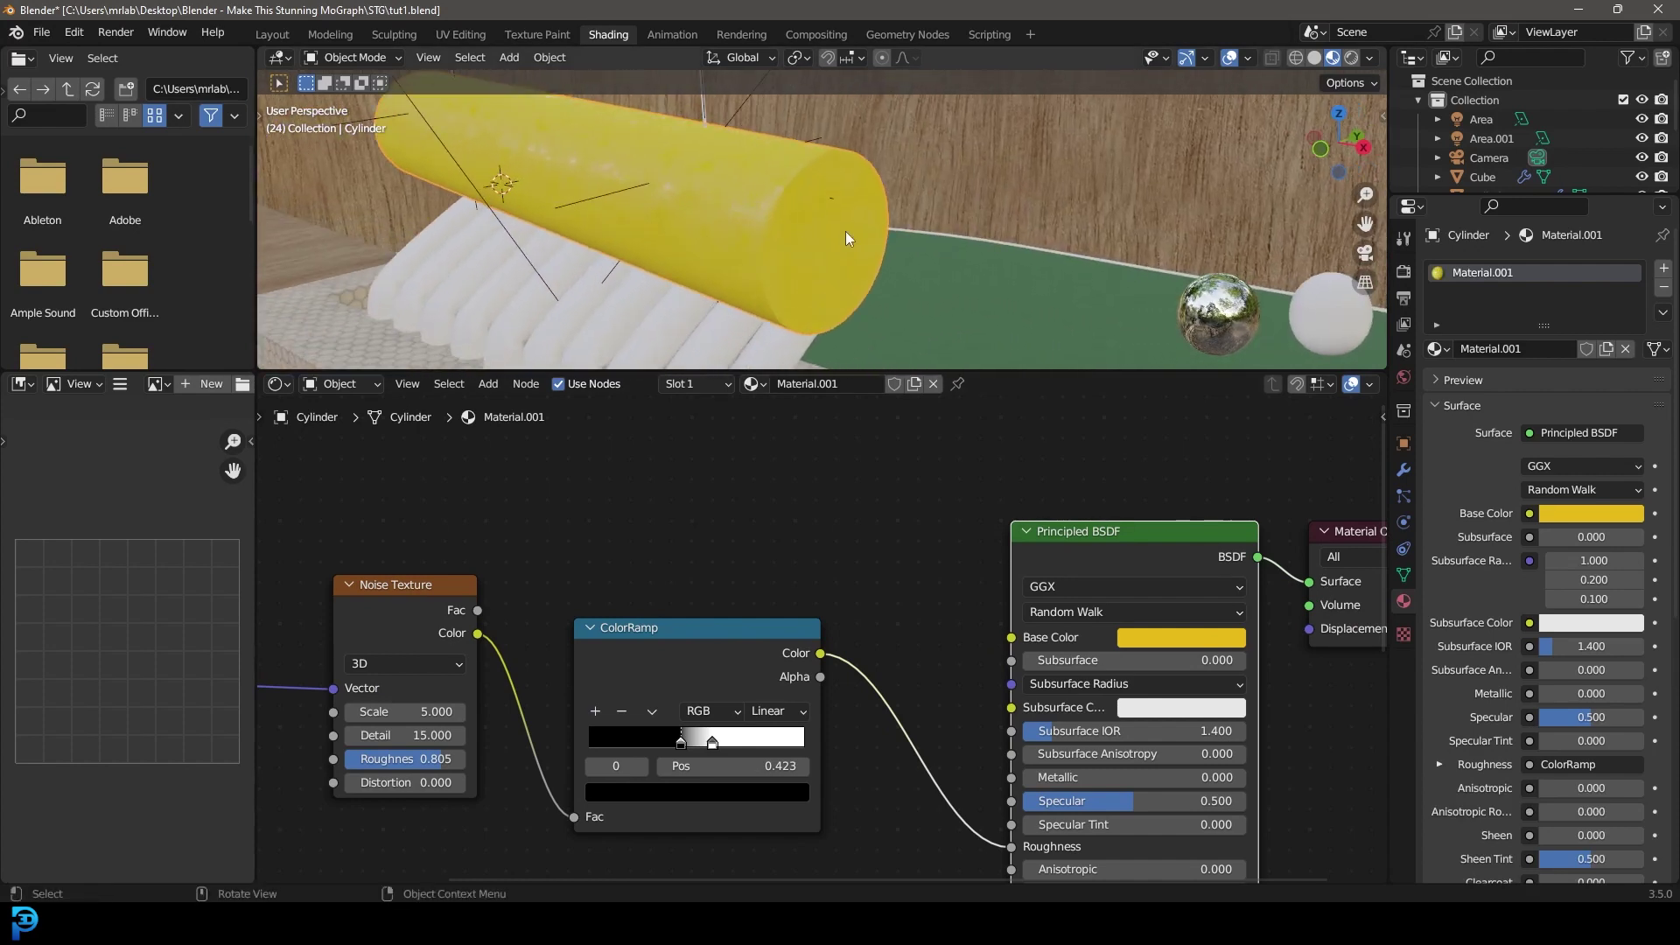
left_click(1664, 269)
left_click(1437, 379)
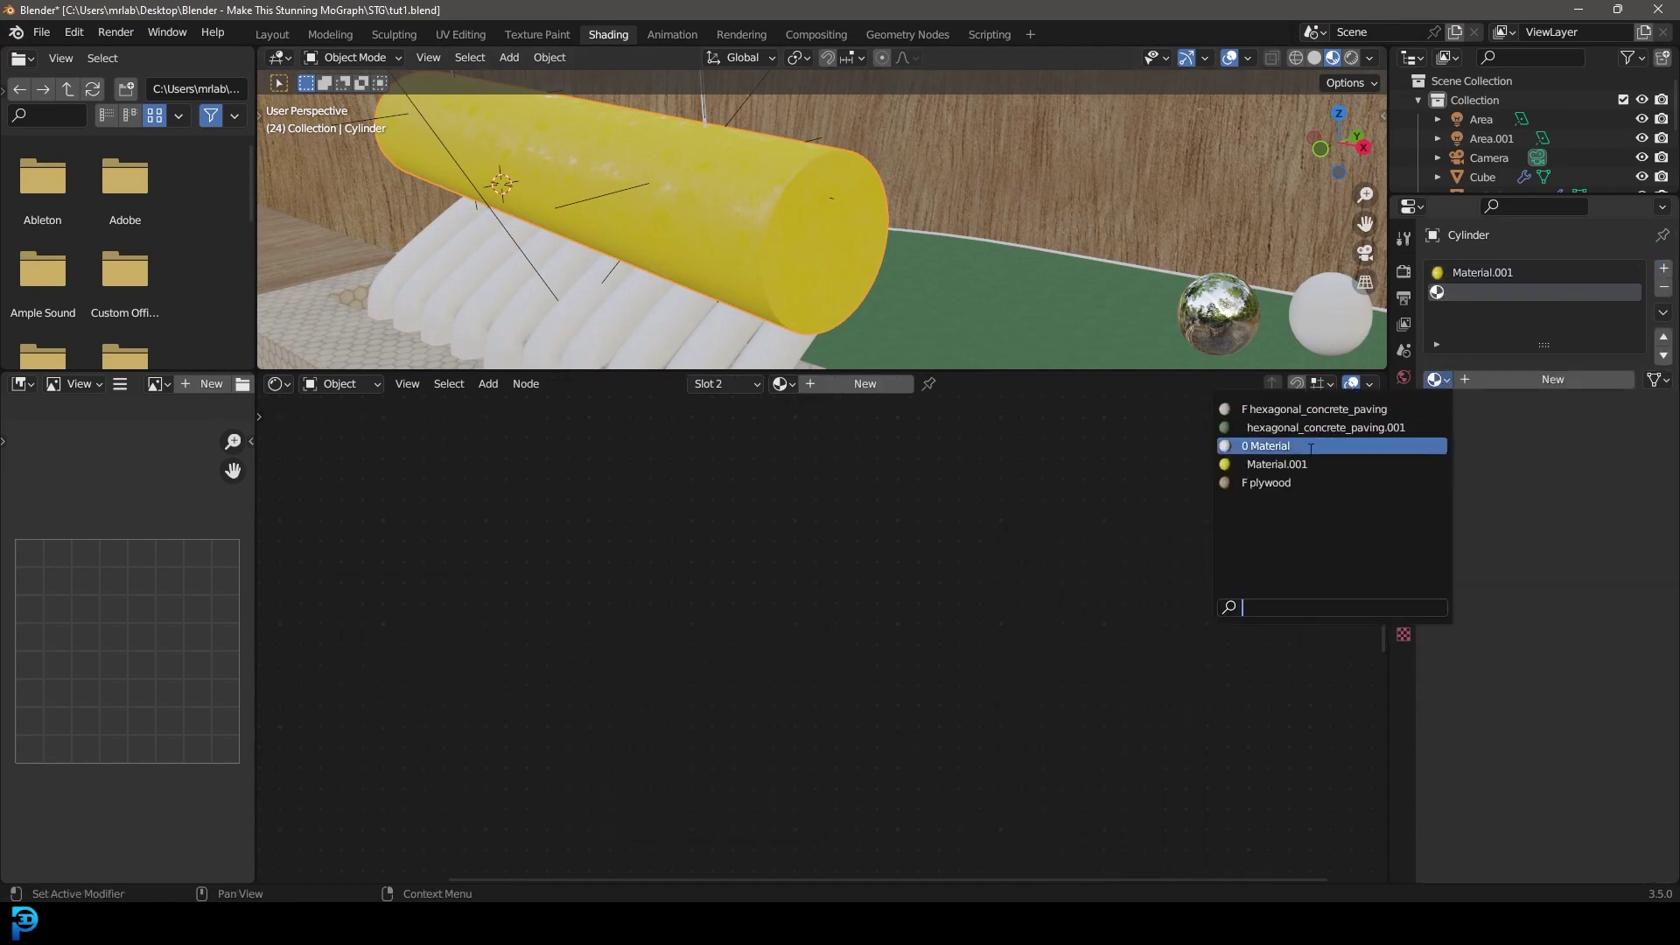
left_click(1269, 480)
Step: In Edit Mode, inset the first end cap, extrude it inward, and assign it plywood
key("z")
key("Tab")
middle_click_drag(854, 222, 866, 214)
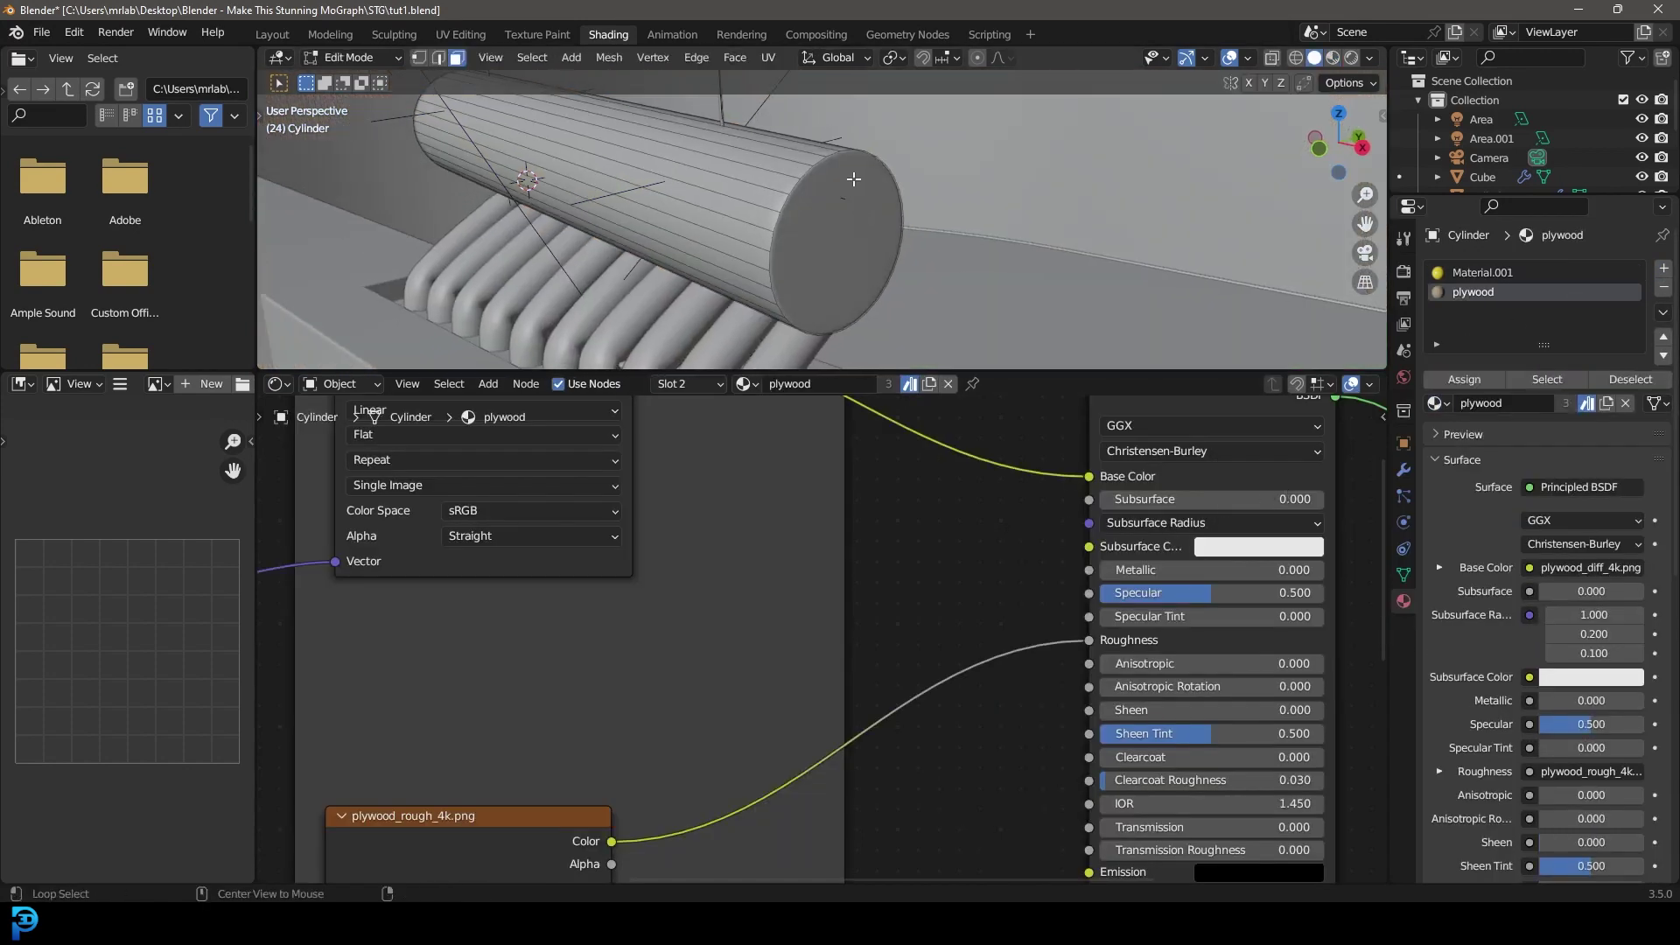
left_click(849, 164, "alt")
left_click(864, 202)
scroll(929, 244, "up", 1)
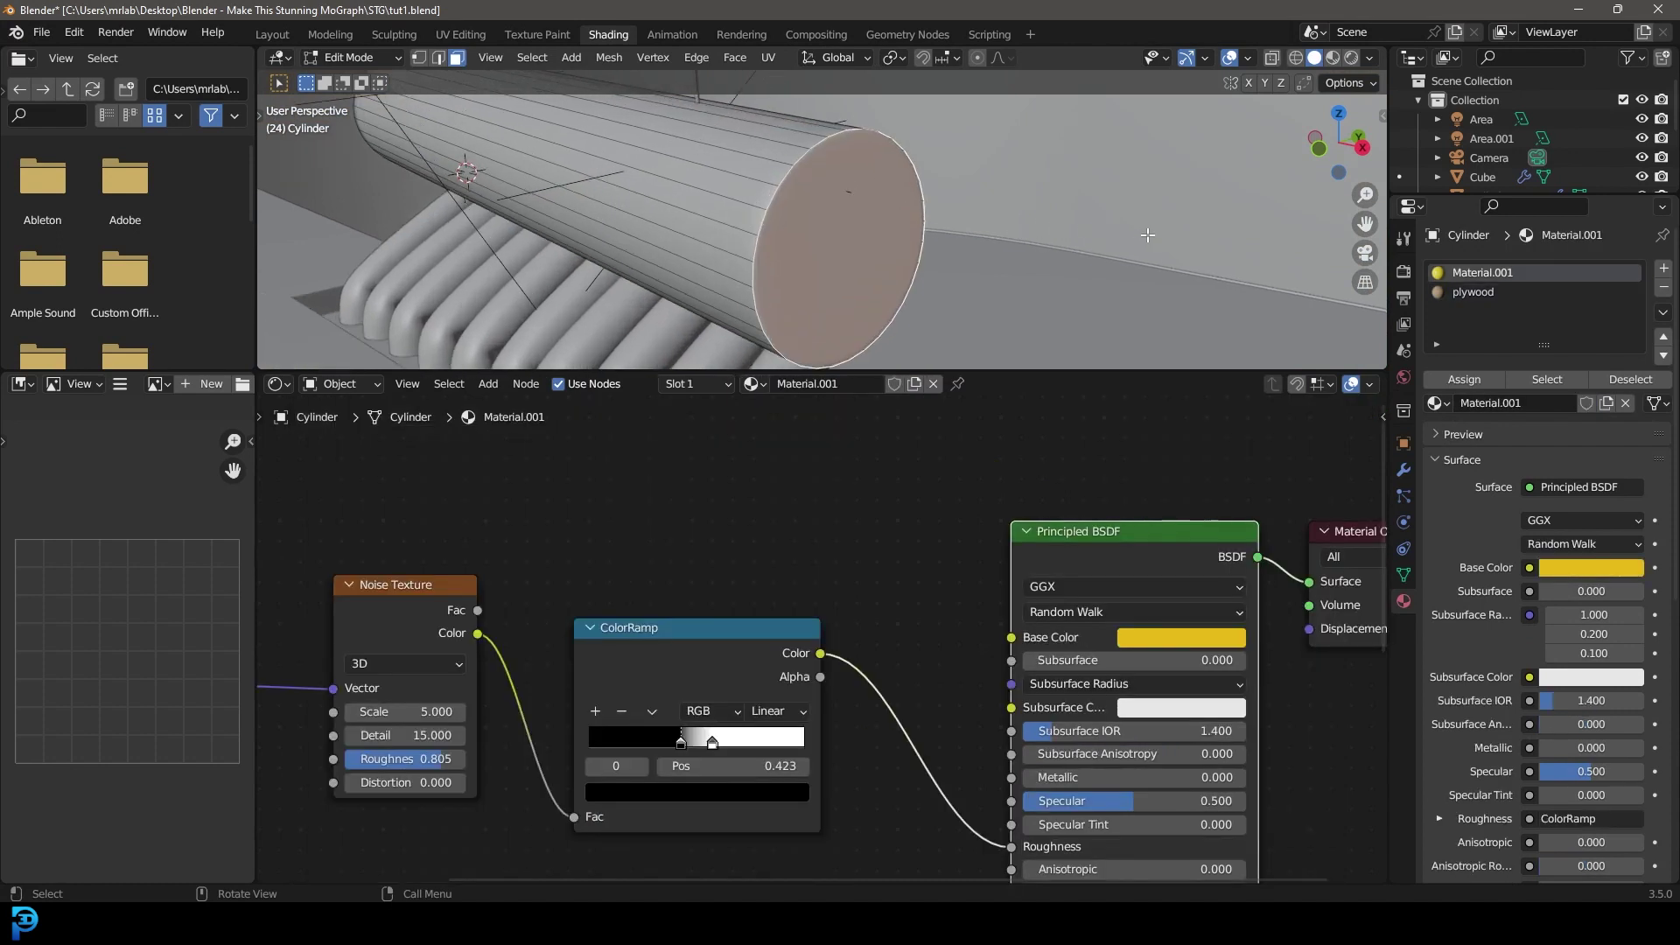
key("i")
left_click(1101, 273)
middle_click_drag(1101, 273, 1085, 282)
key("e")
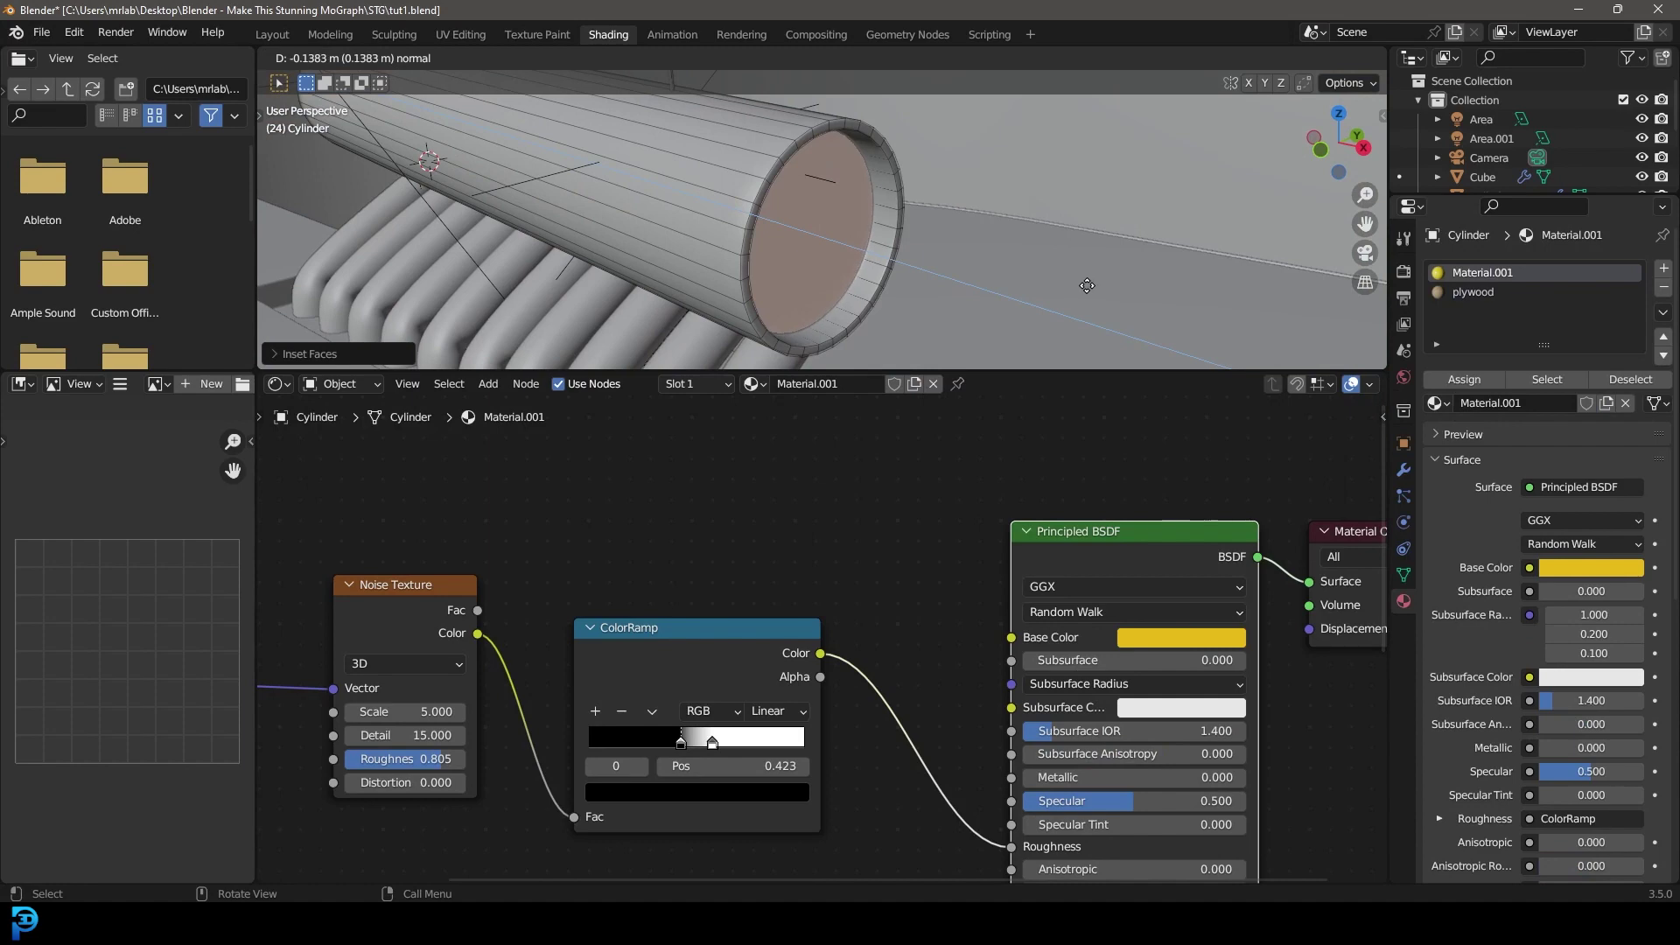
left_click(1096, 291)
left_click(1477, 294)
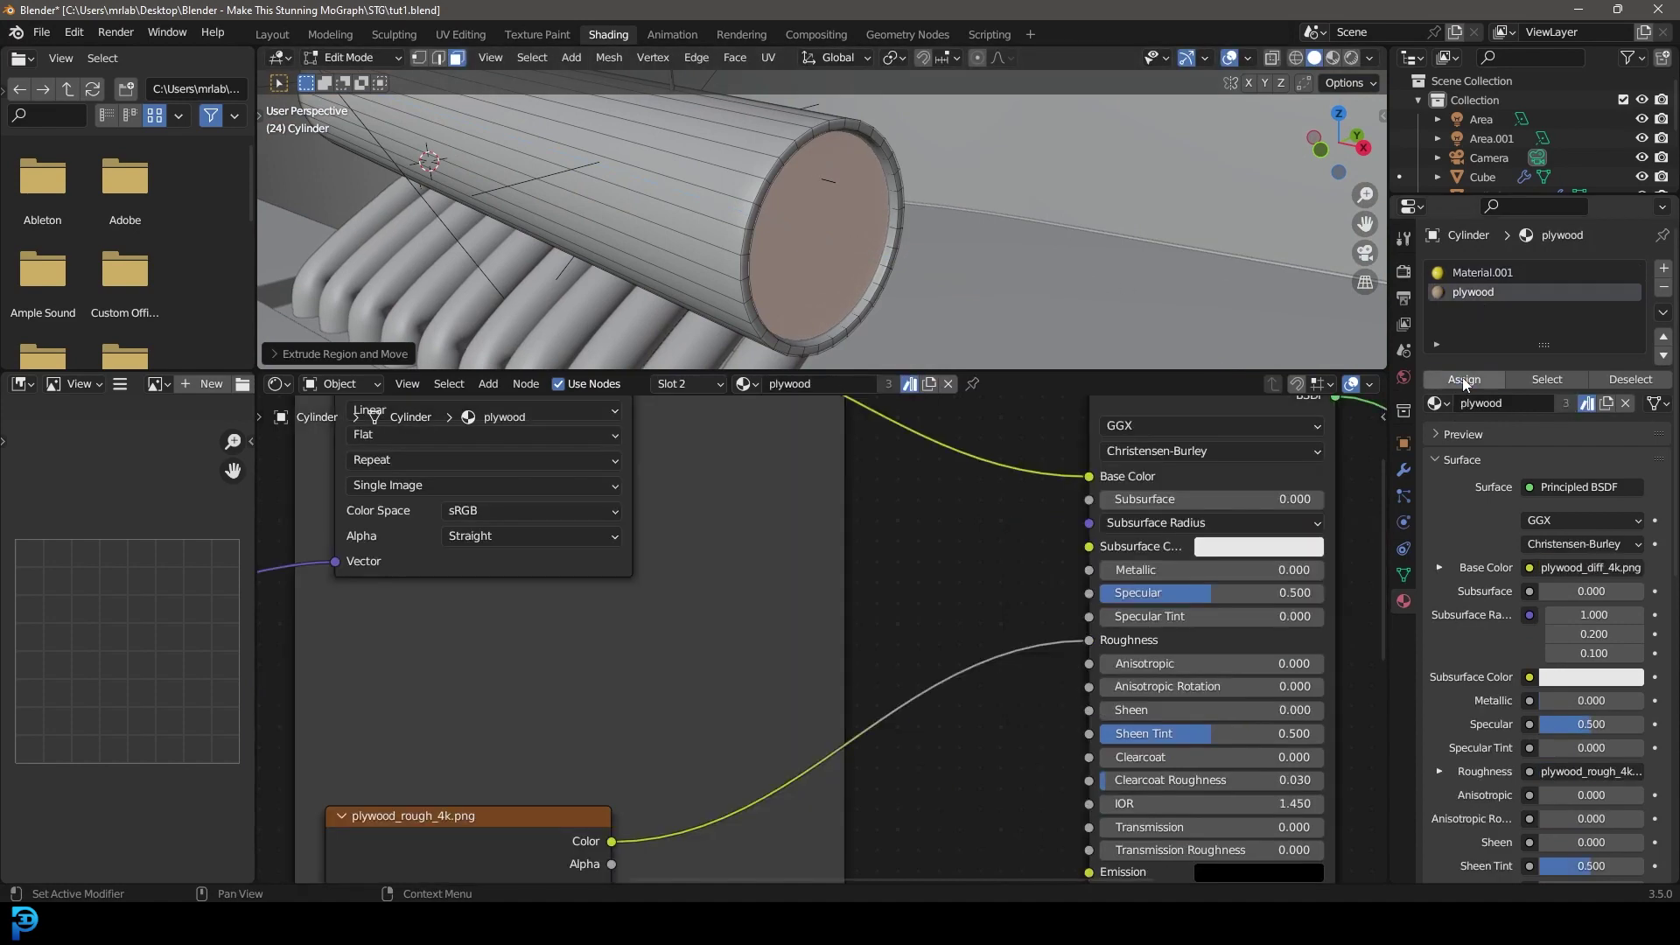
left_click(1464, 378)
Step: Inset and recess the opposite end cap, assign it plywood, and return to Object Mode
scroll(788, 229, "down", 4)
scroll(884, 210, "up", 3)
middle_click_drag(770, 223, 990, 199)
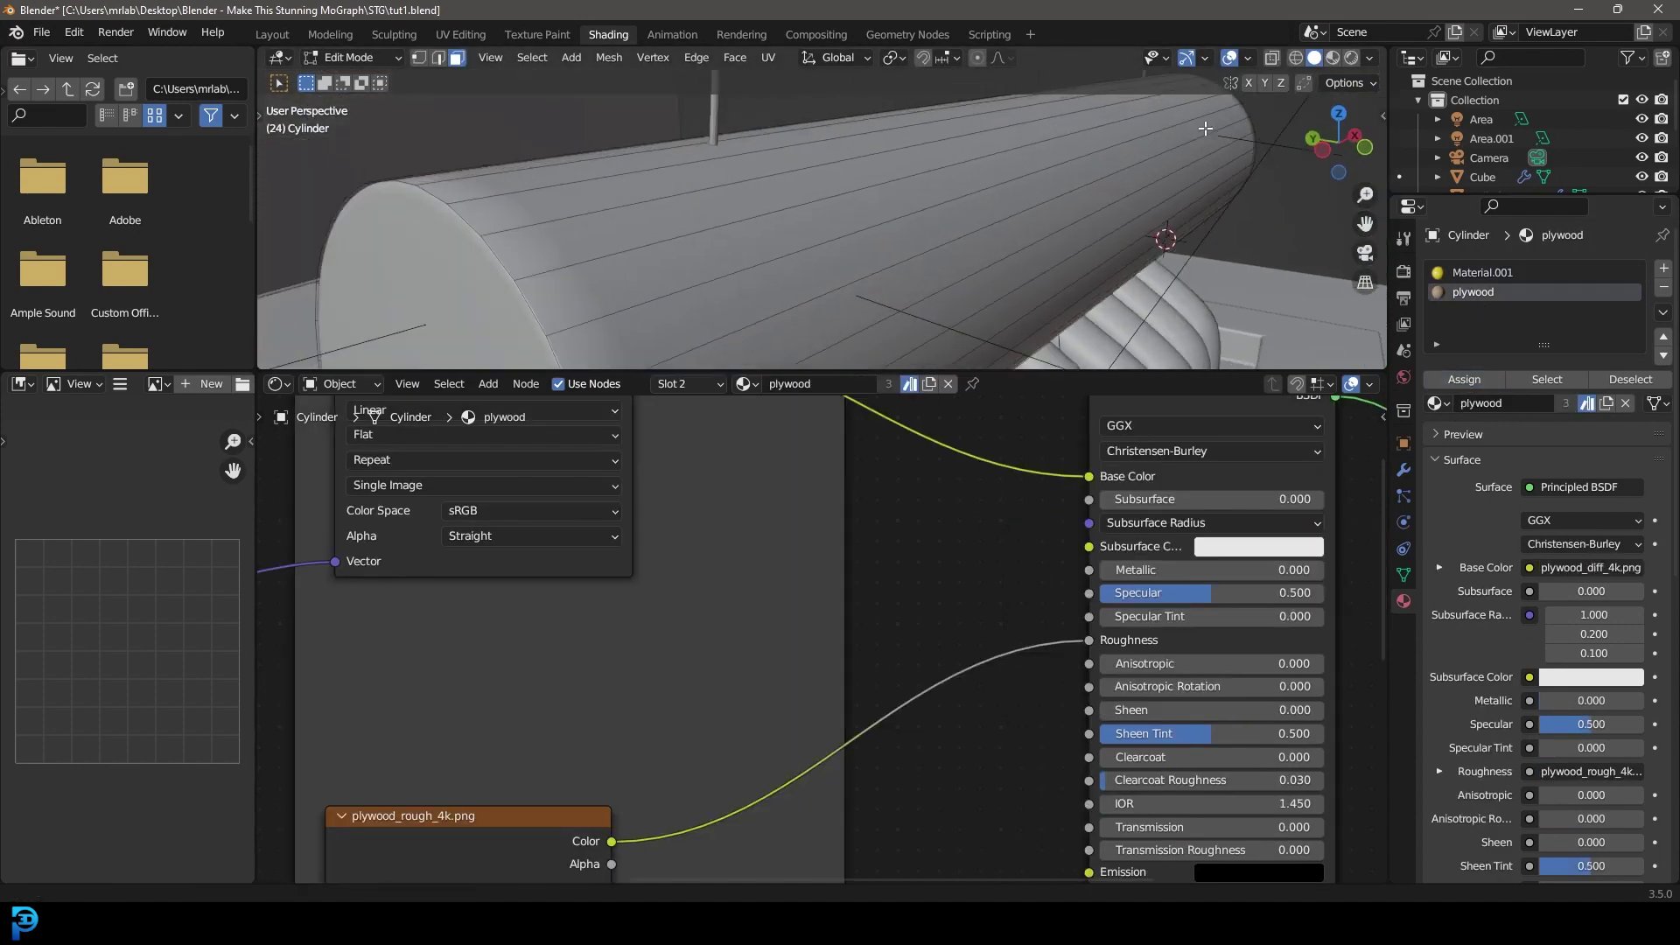
scroll(990, 199, "down", 2)
left_click(688, 287)
middle_click_drag(687, 287, 955, 261)
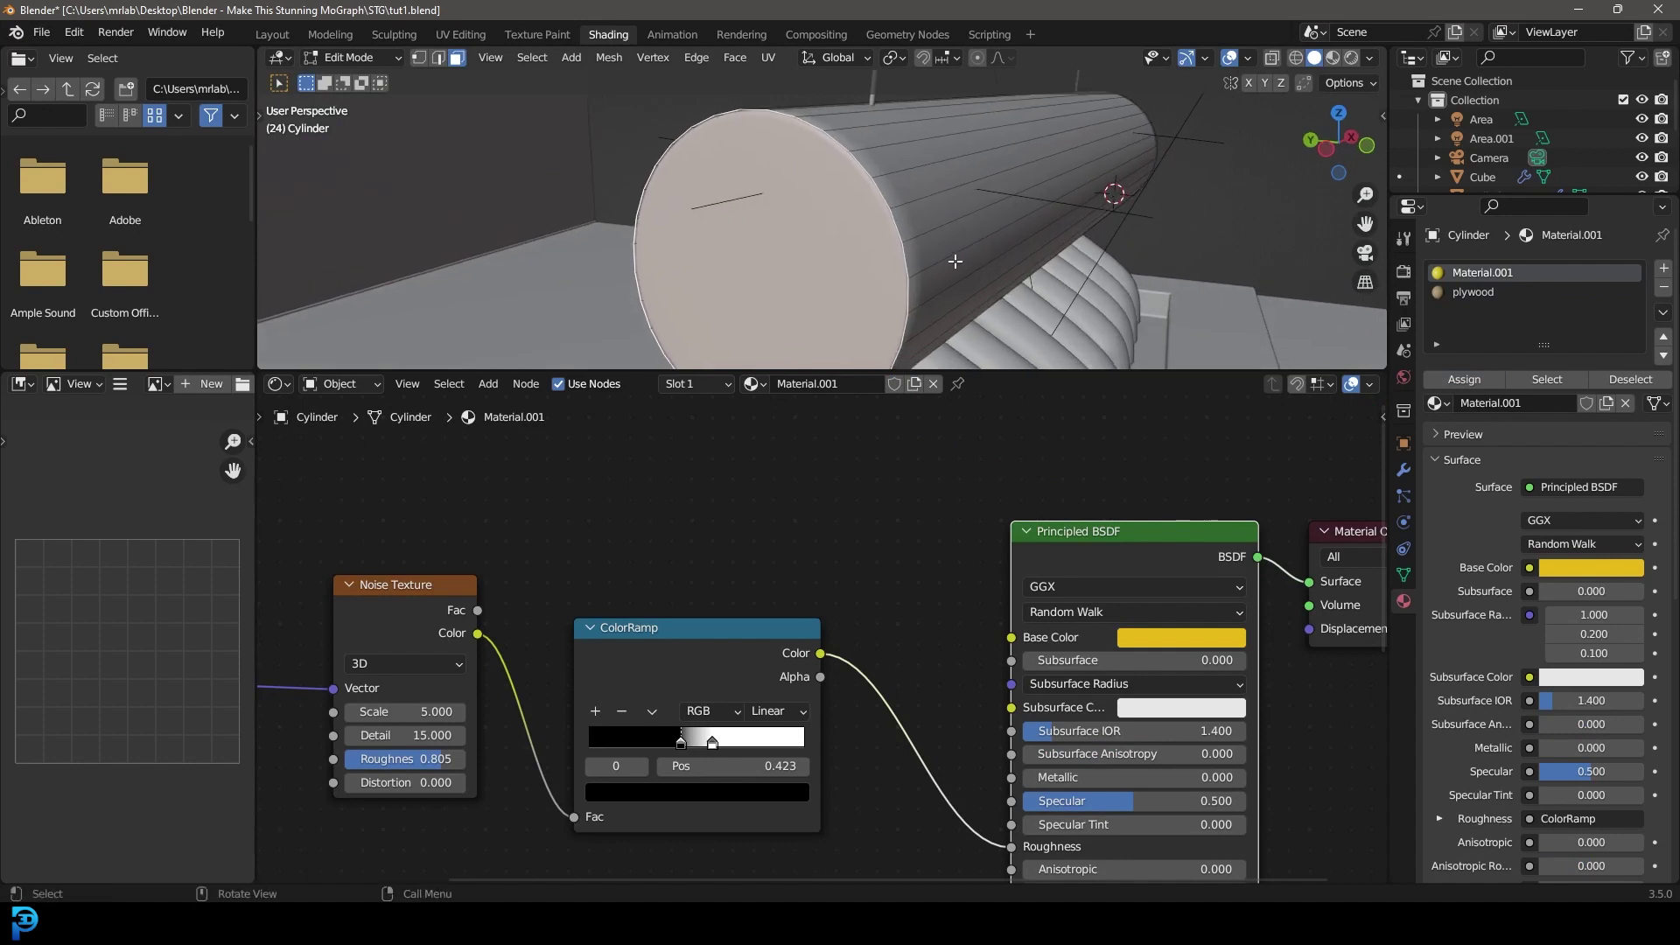
key("i")
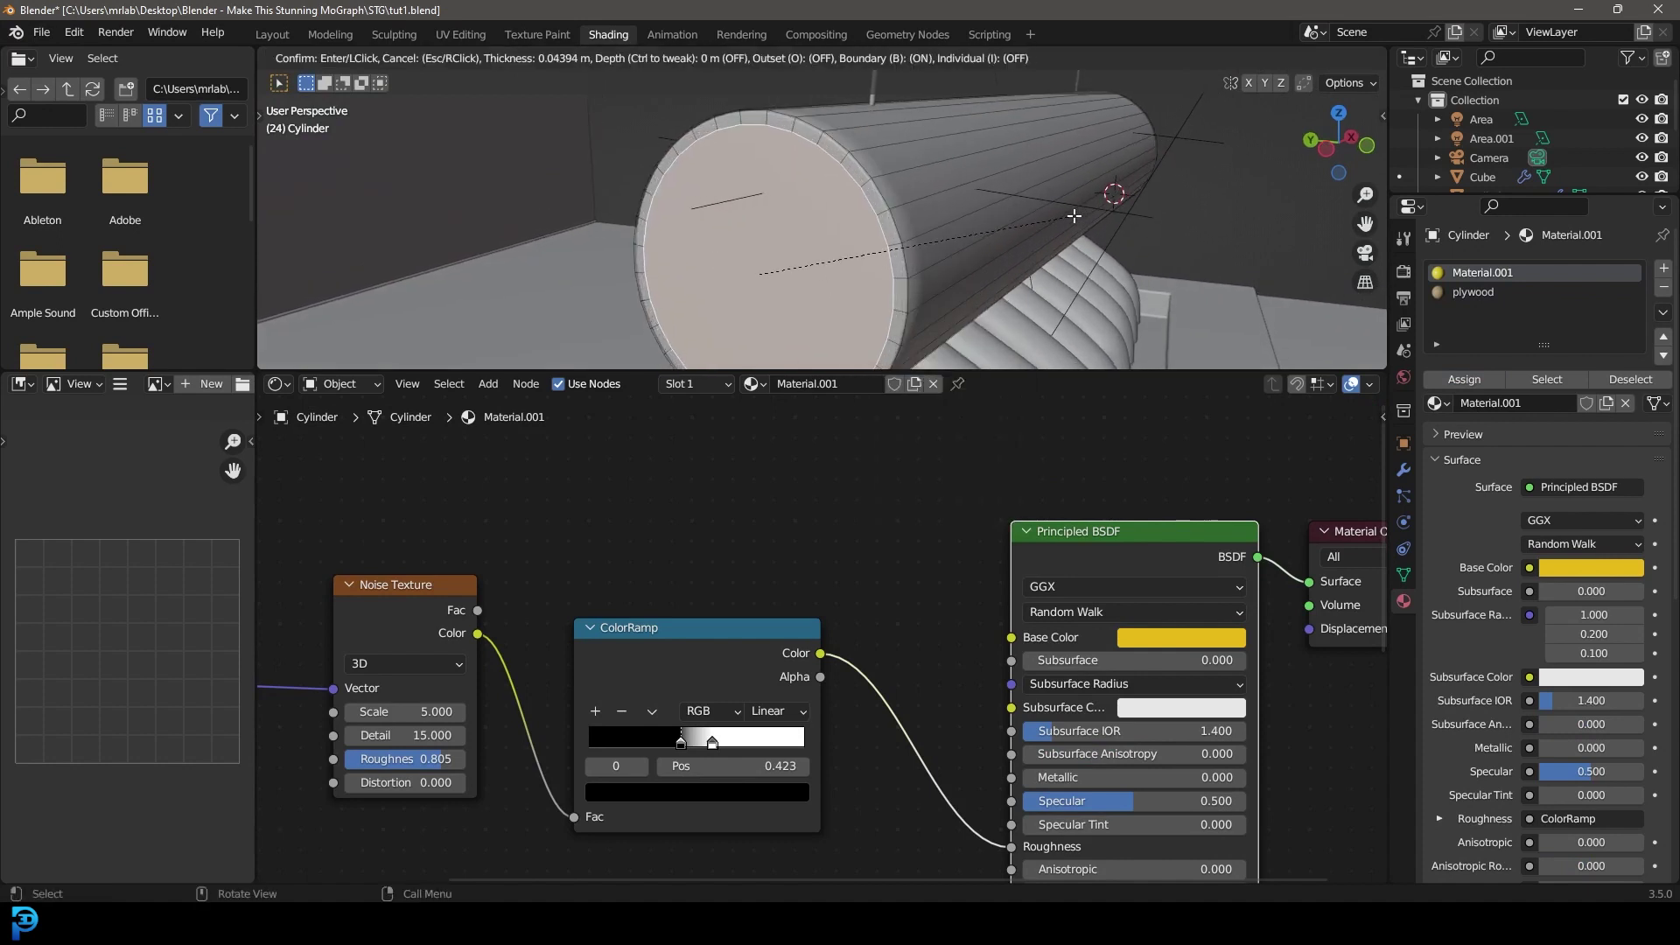
left_click(1076, 216)
key("e")
left_click(1062, 250)
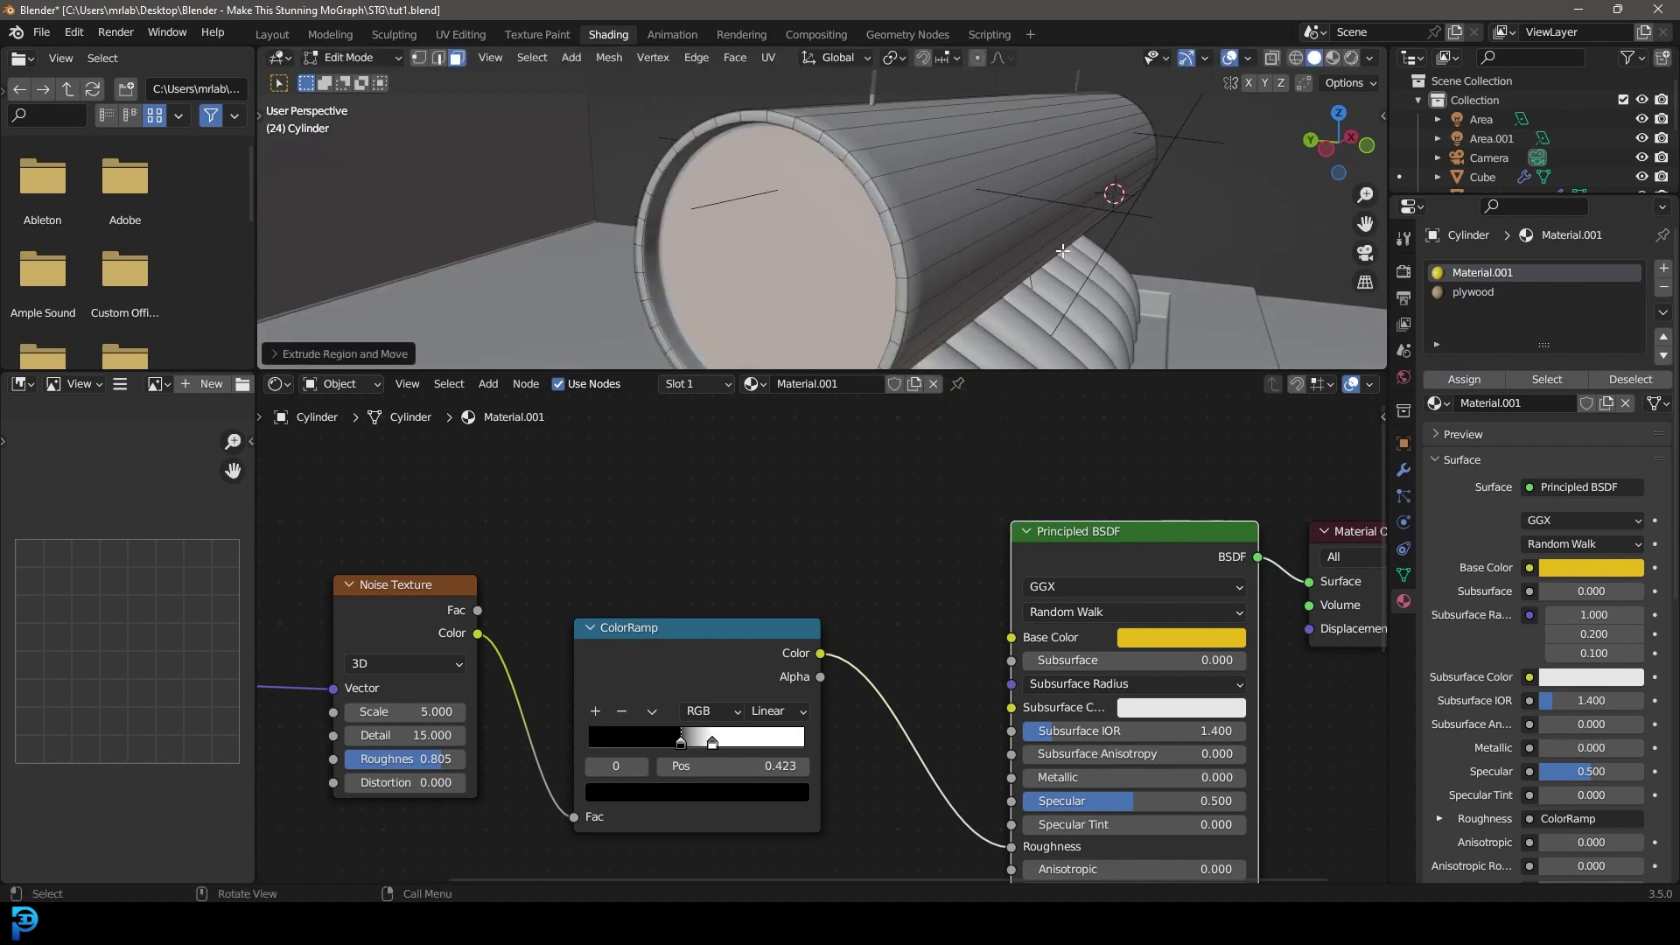
left_click(1475, 294)
left_click(1468, 380)
scroll(1024, 236, "down", 5)
key("Tab")
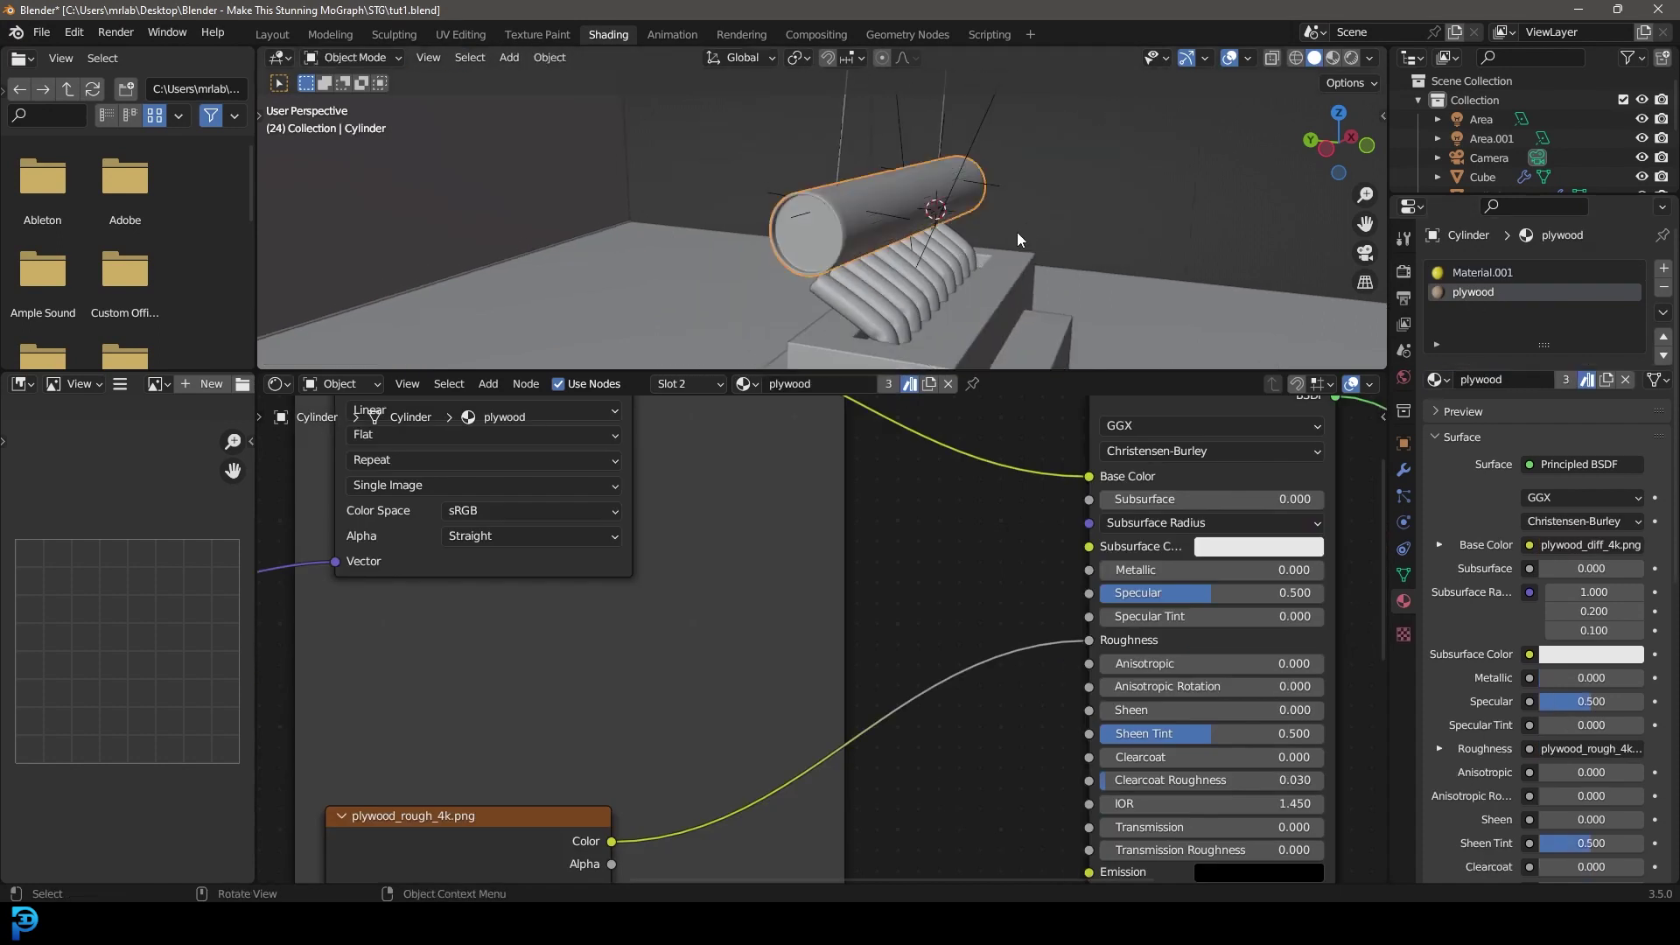
middle_click_drag(1017, 232, 837, 218)
Step: Save tut1.blend from the camera view and check a rendered preview before returning to solid shading
key("KP_0")
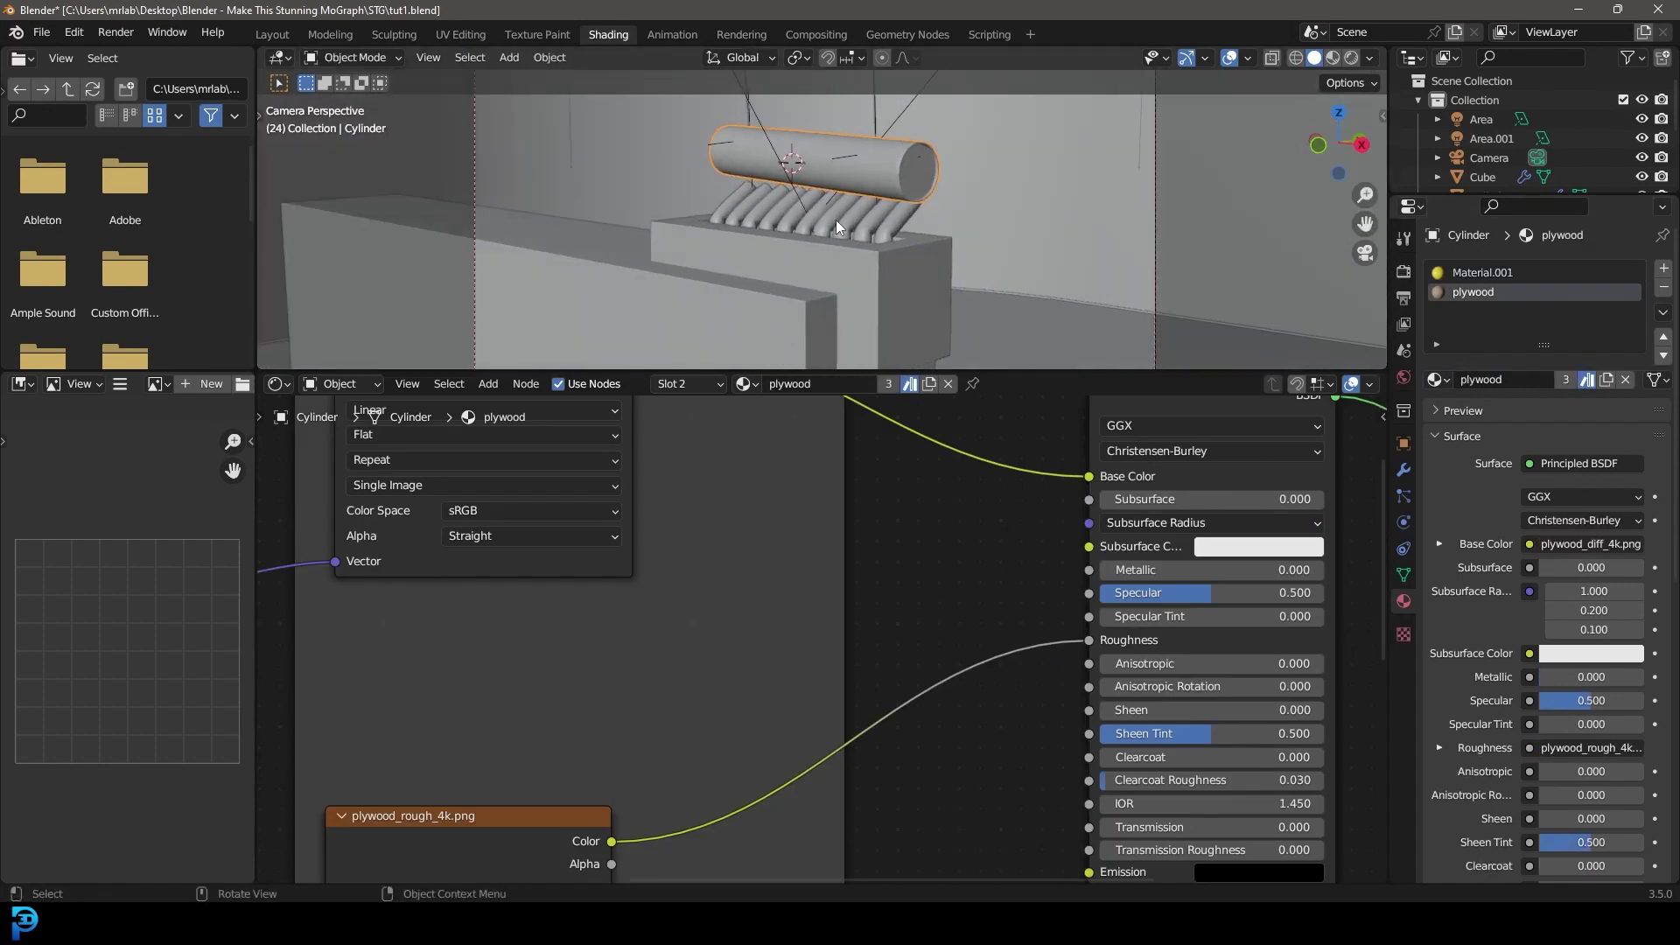
key("ctrl+s")
scroll(933, 222, "up", 3)
key("z")
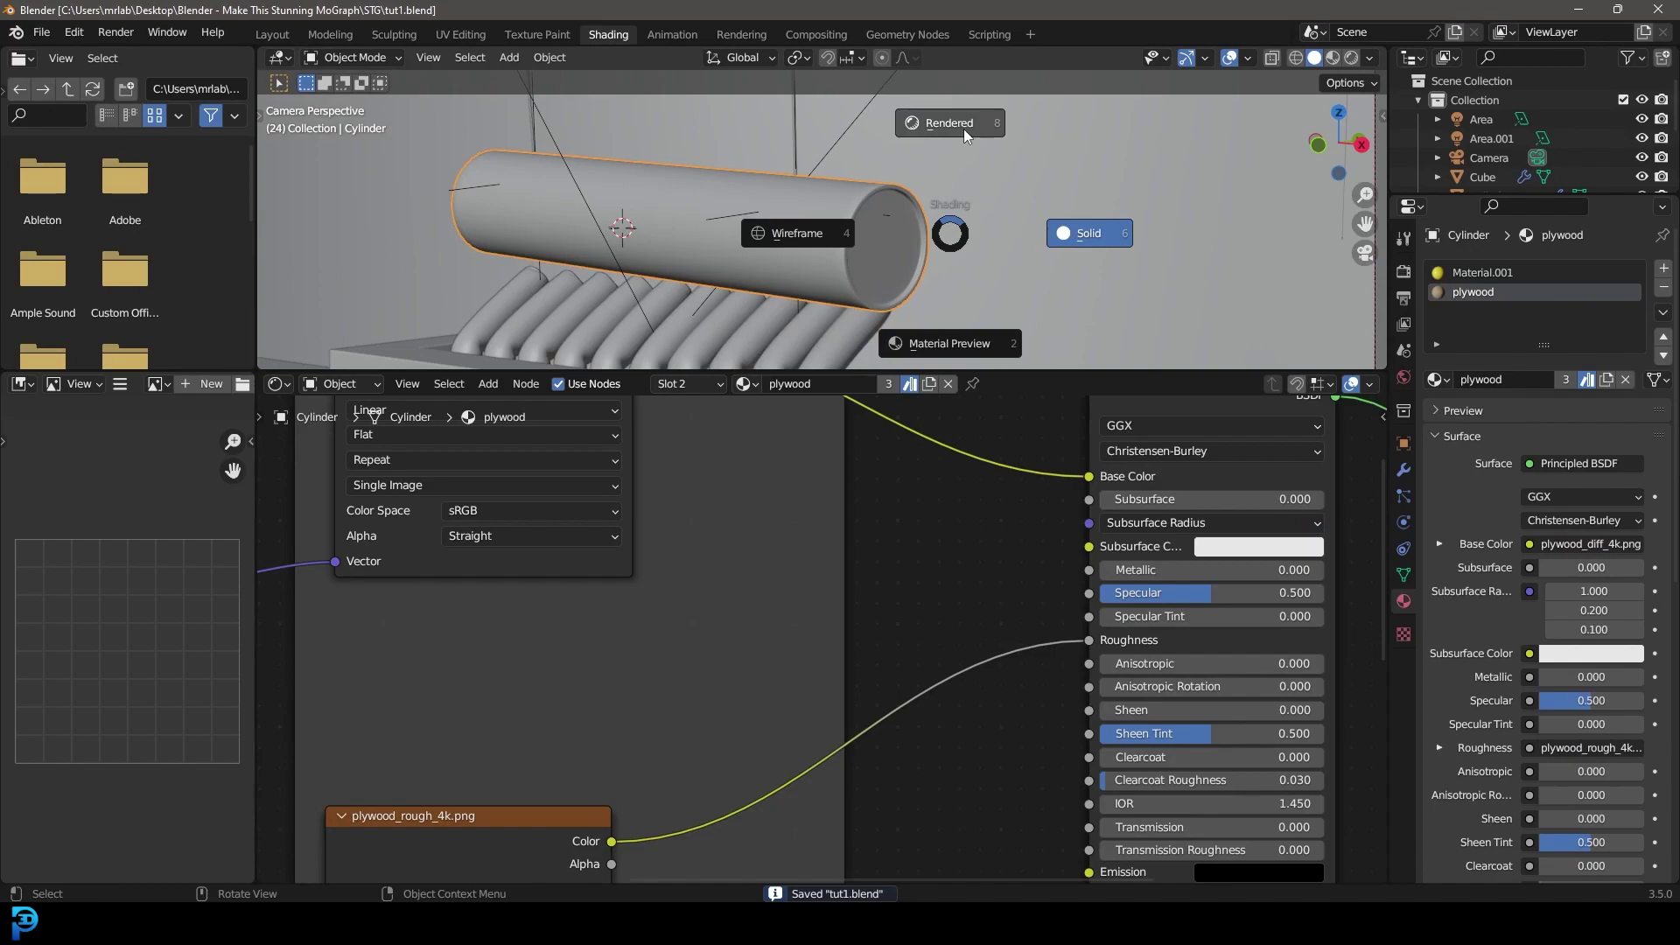
left_click(1021, 222)
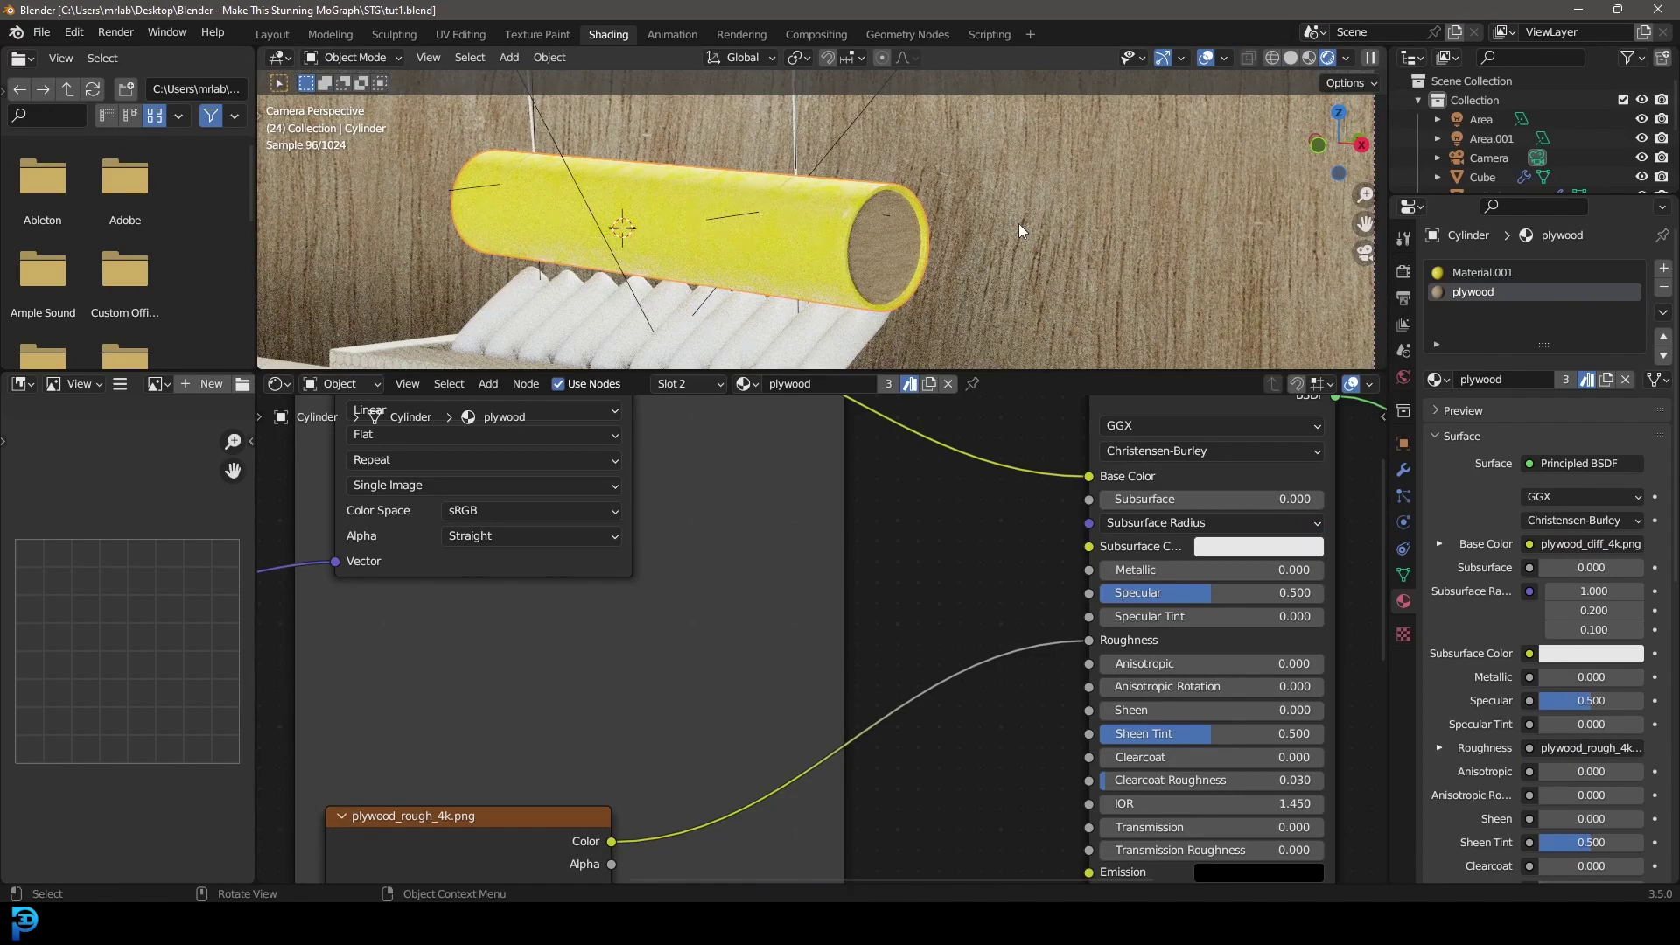
scroll(989, 224, "down", 1)
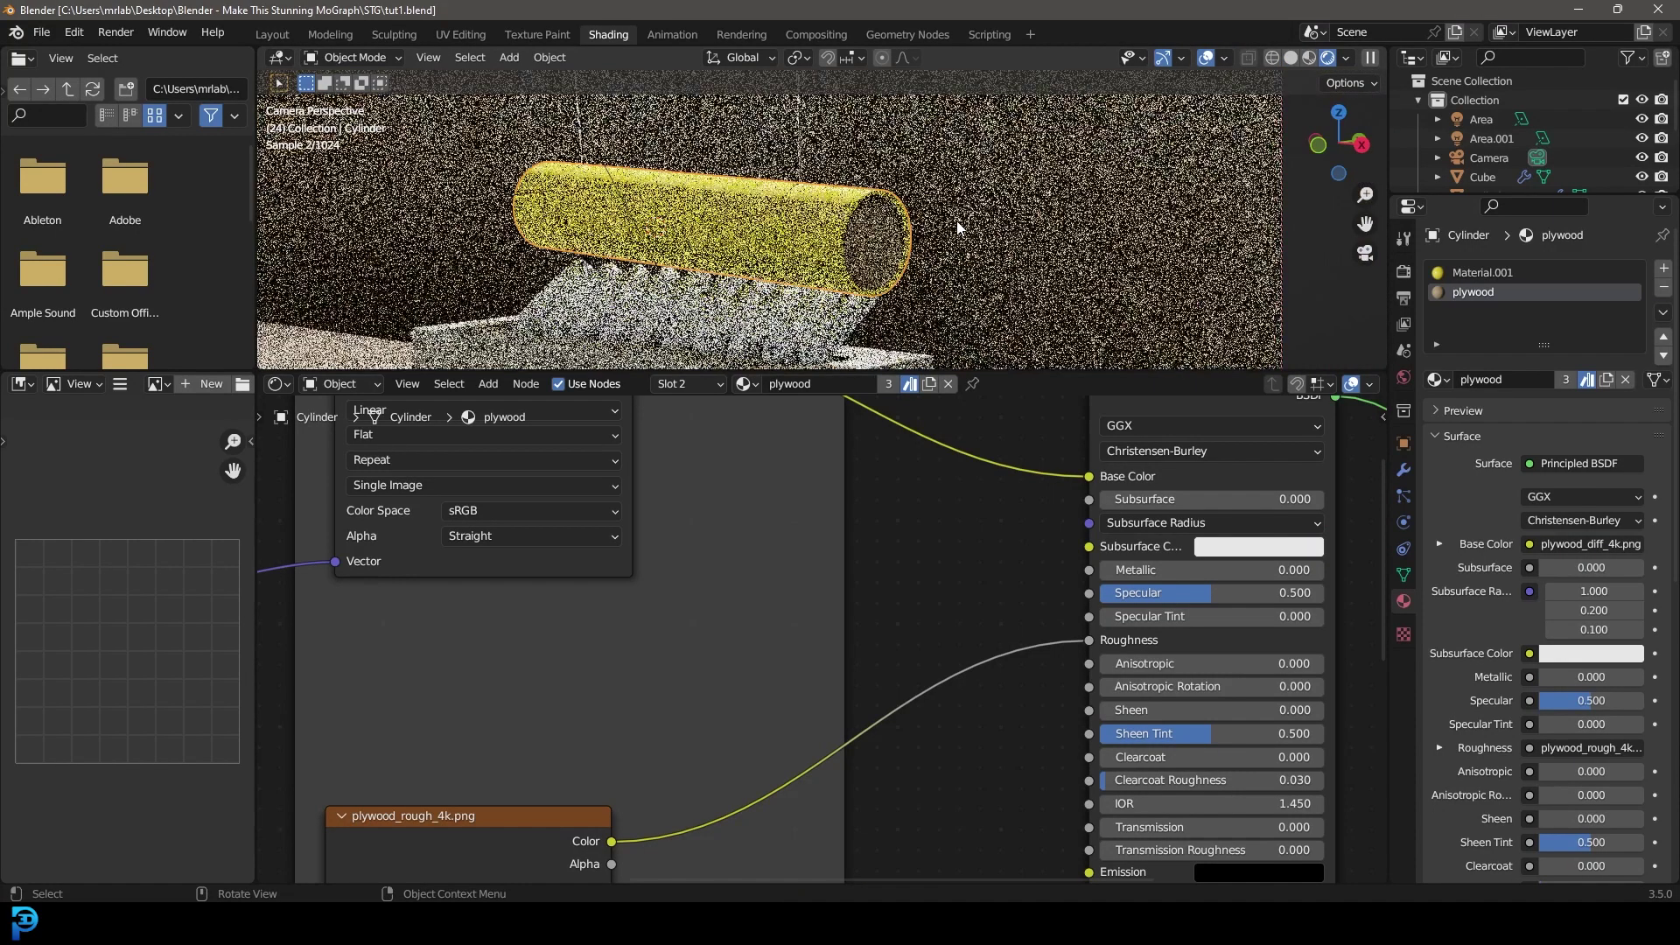
key("z")
left_click(980, 271)
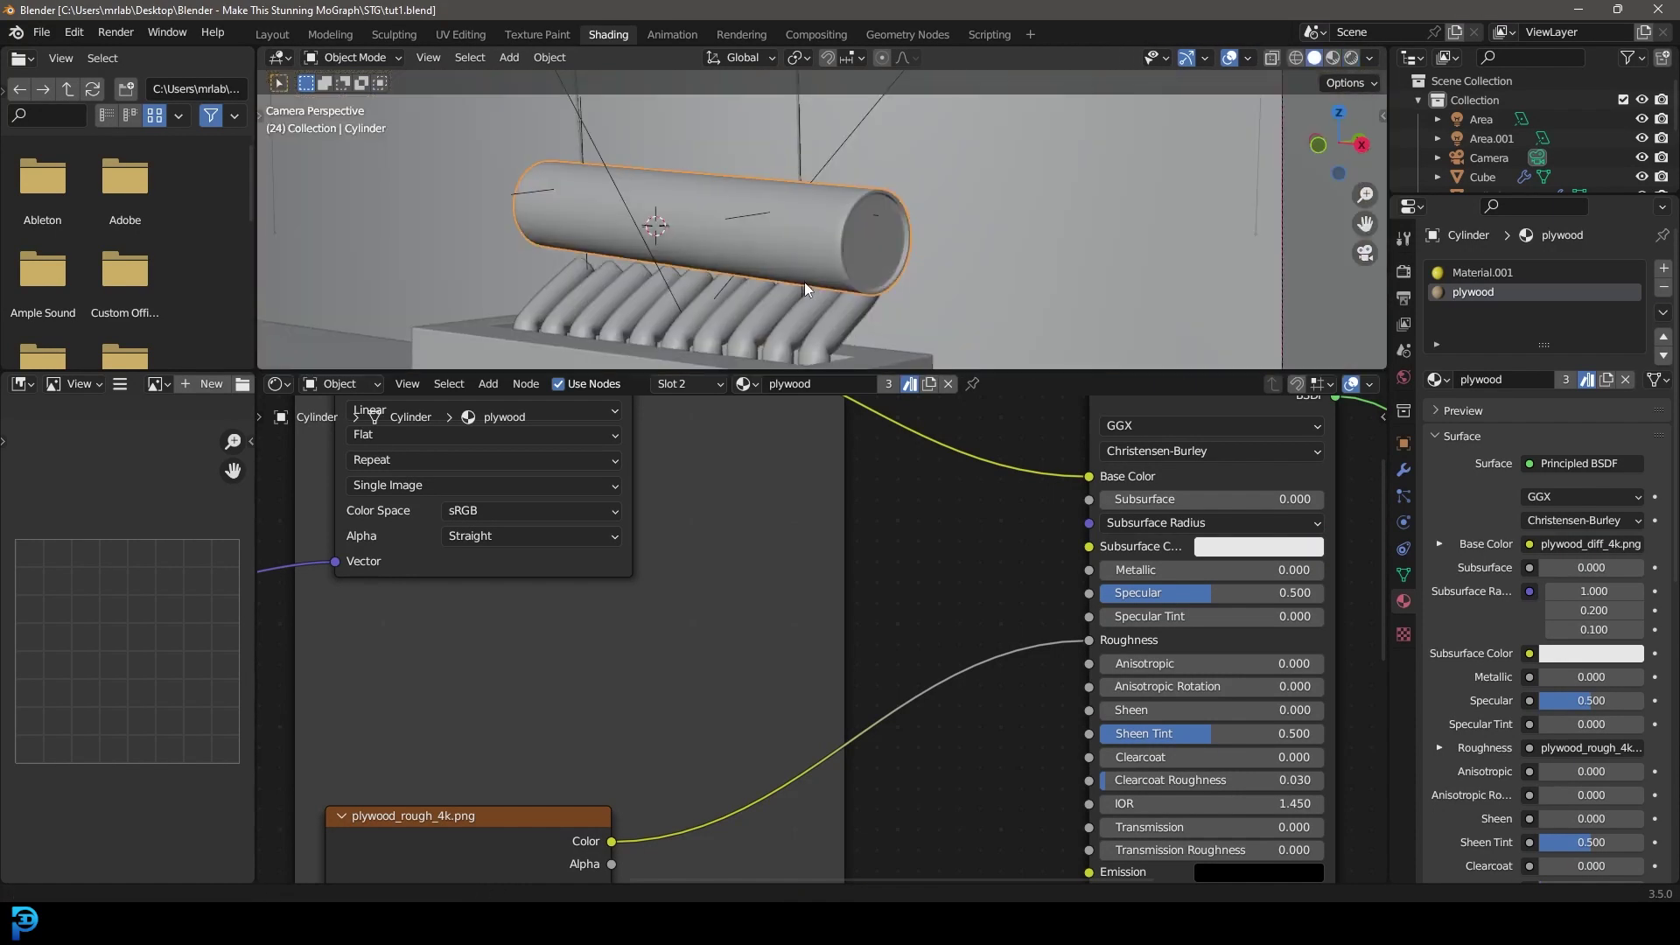
middle_click_drag(805, 282, 809, 281, "shift")
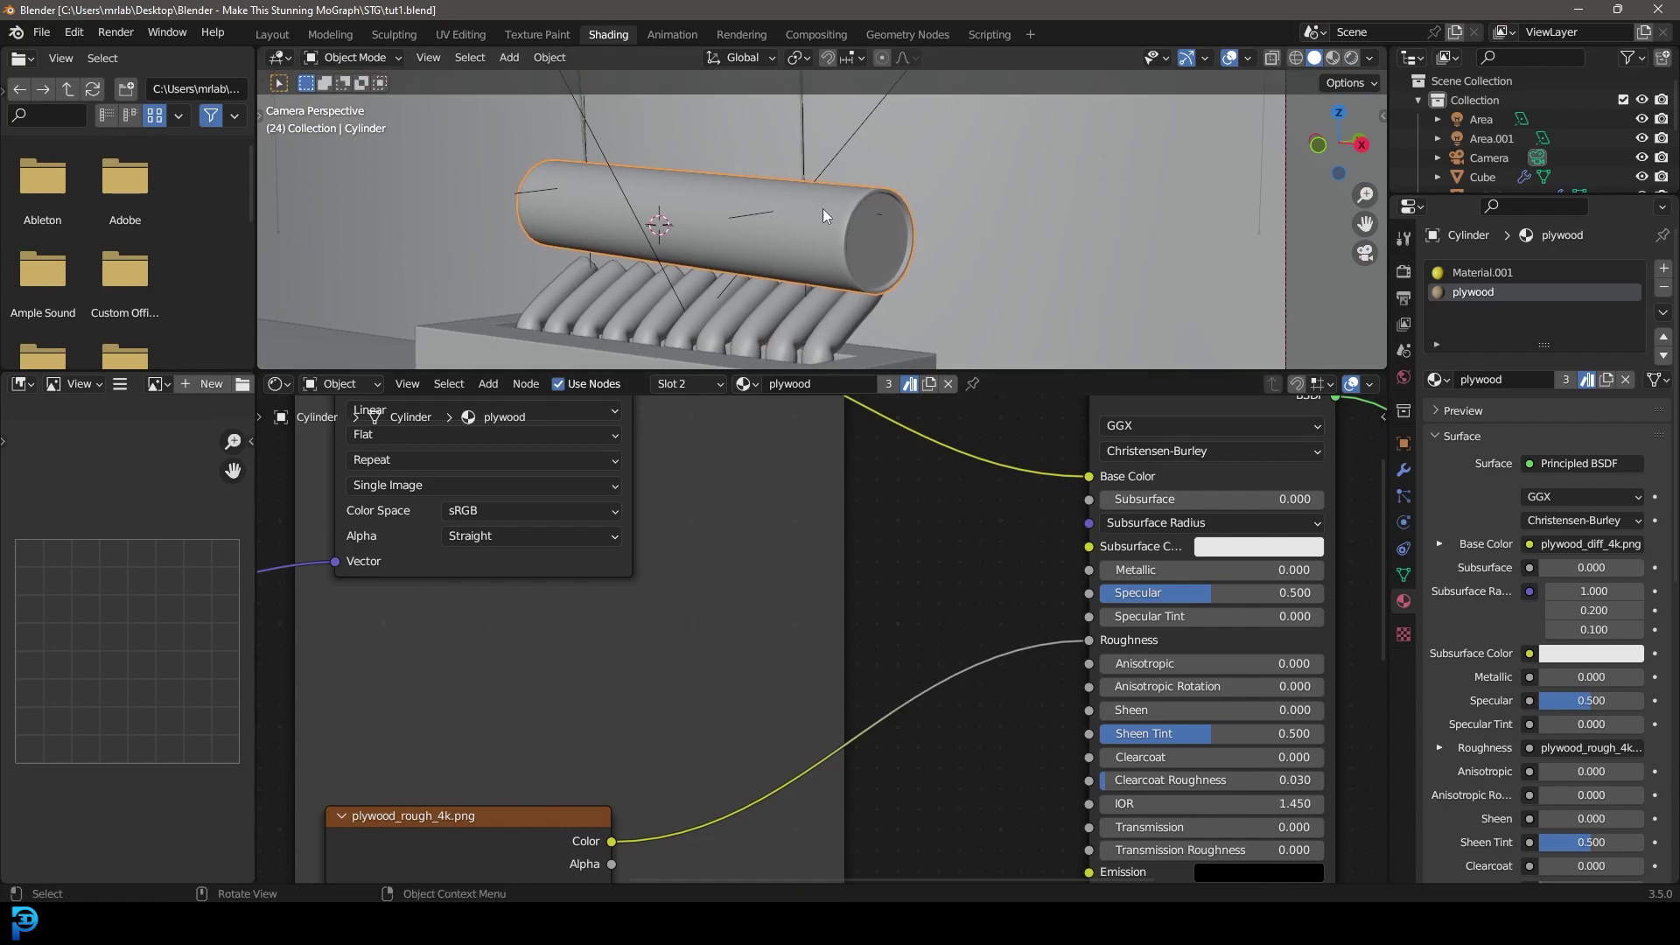
Step: Show Material.001's node setup and box-select all of its yellow shader nodes
left_click(1483, 272)
scroll(665, 528, "down", 3)
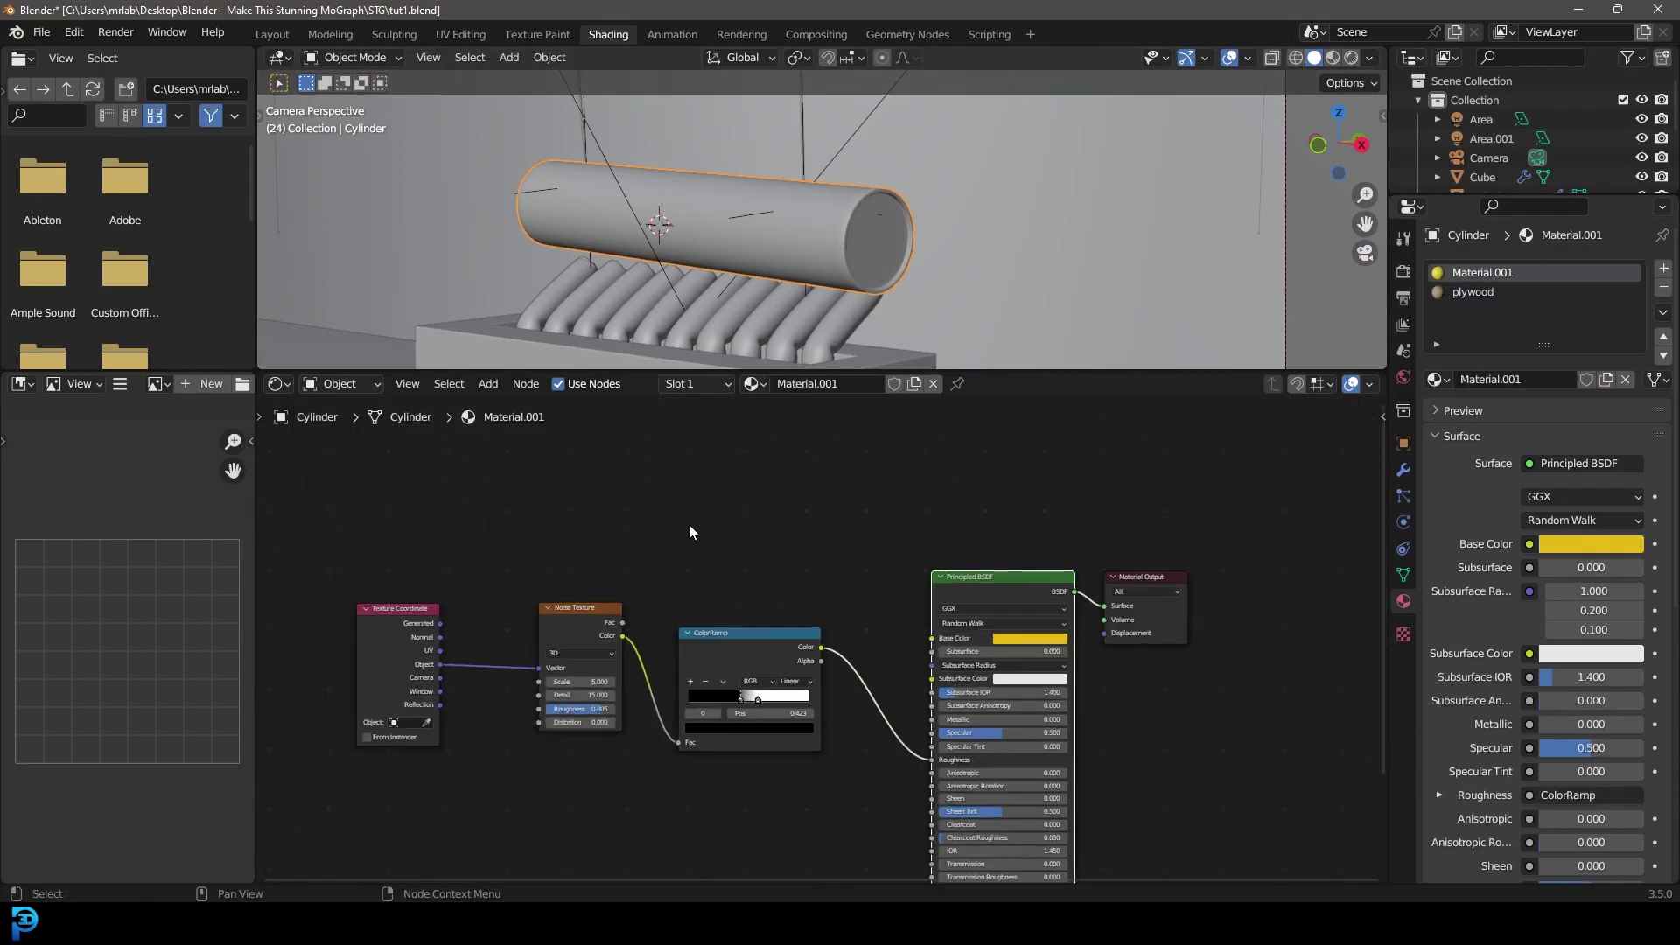
scroll(685, 529, "down", 2)
left_click_drag(422, 491, 1097, 812)
Step: Copy the yellow shader nodes, then give the pipes a new material with its default nodes deleted
right_click(885, 512)
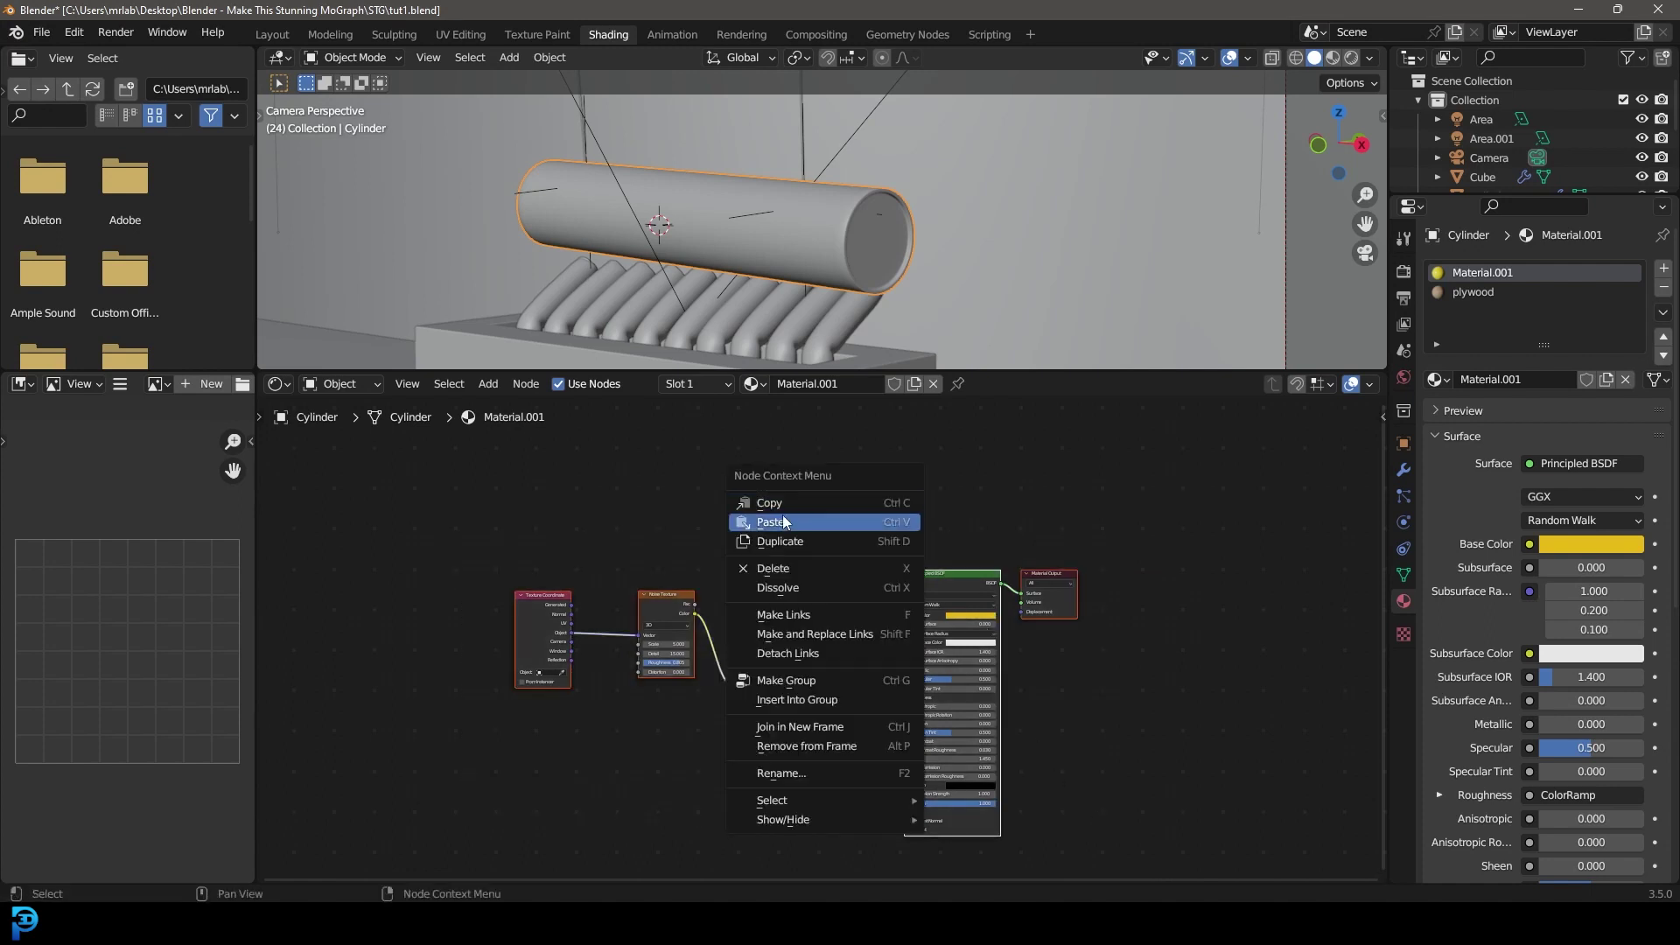
left_click(784, 513)
left_click(833, 322)
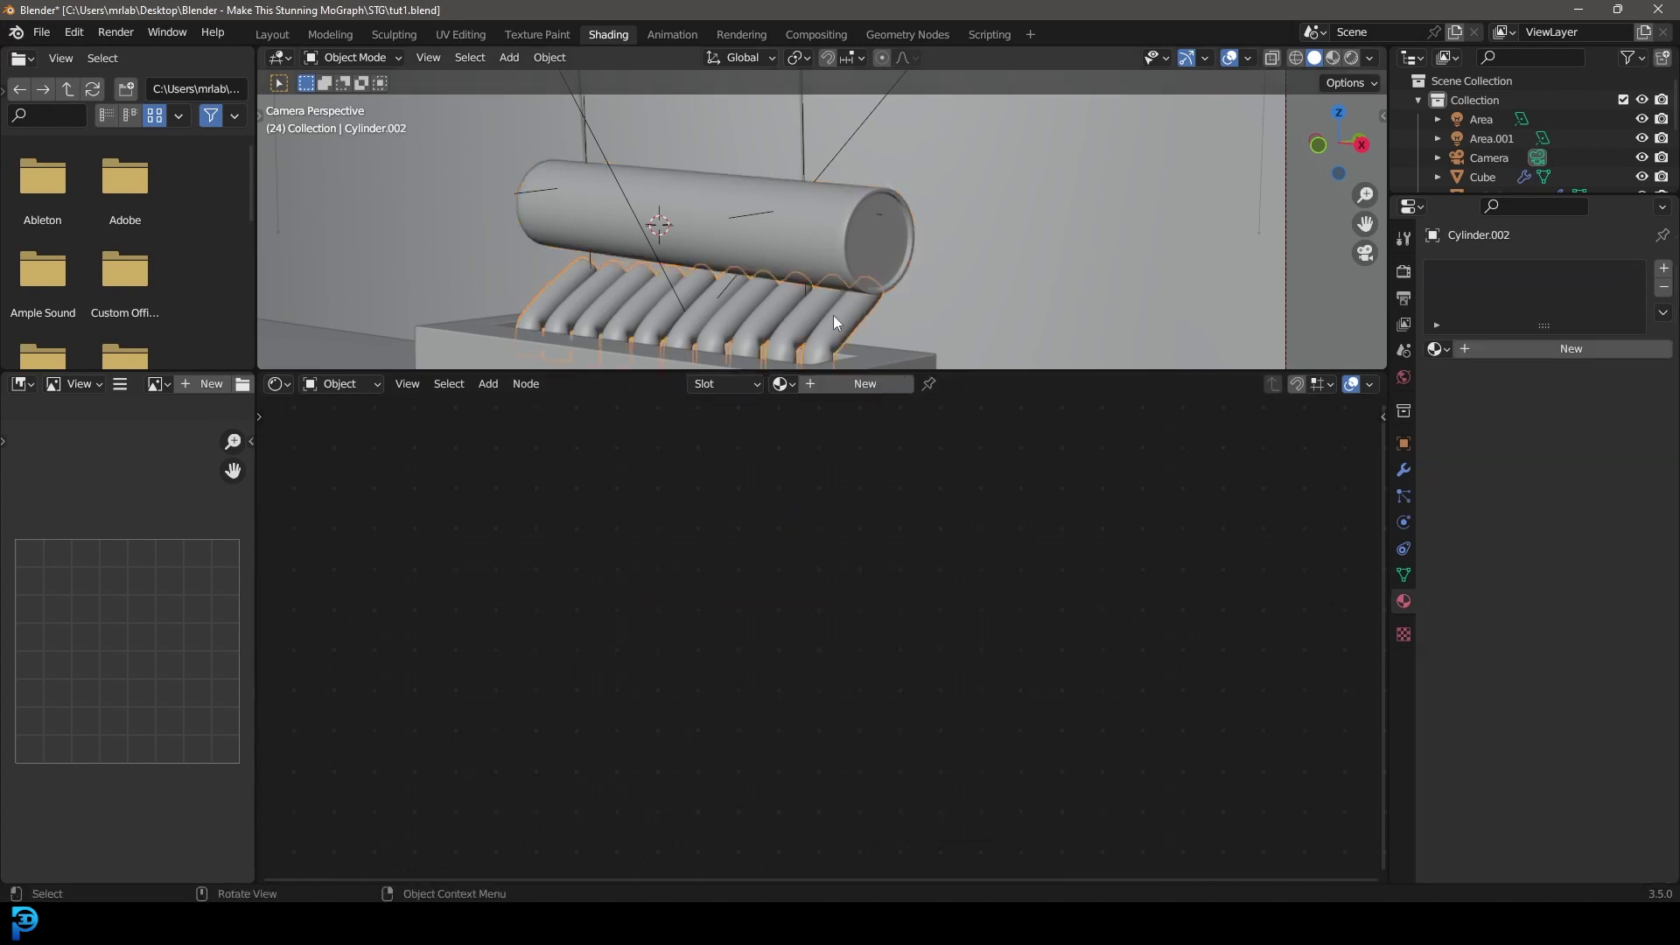
middle_click_drag(758, 317, 829, 260, "shift")
left_click(865, 393)
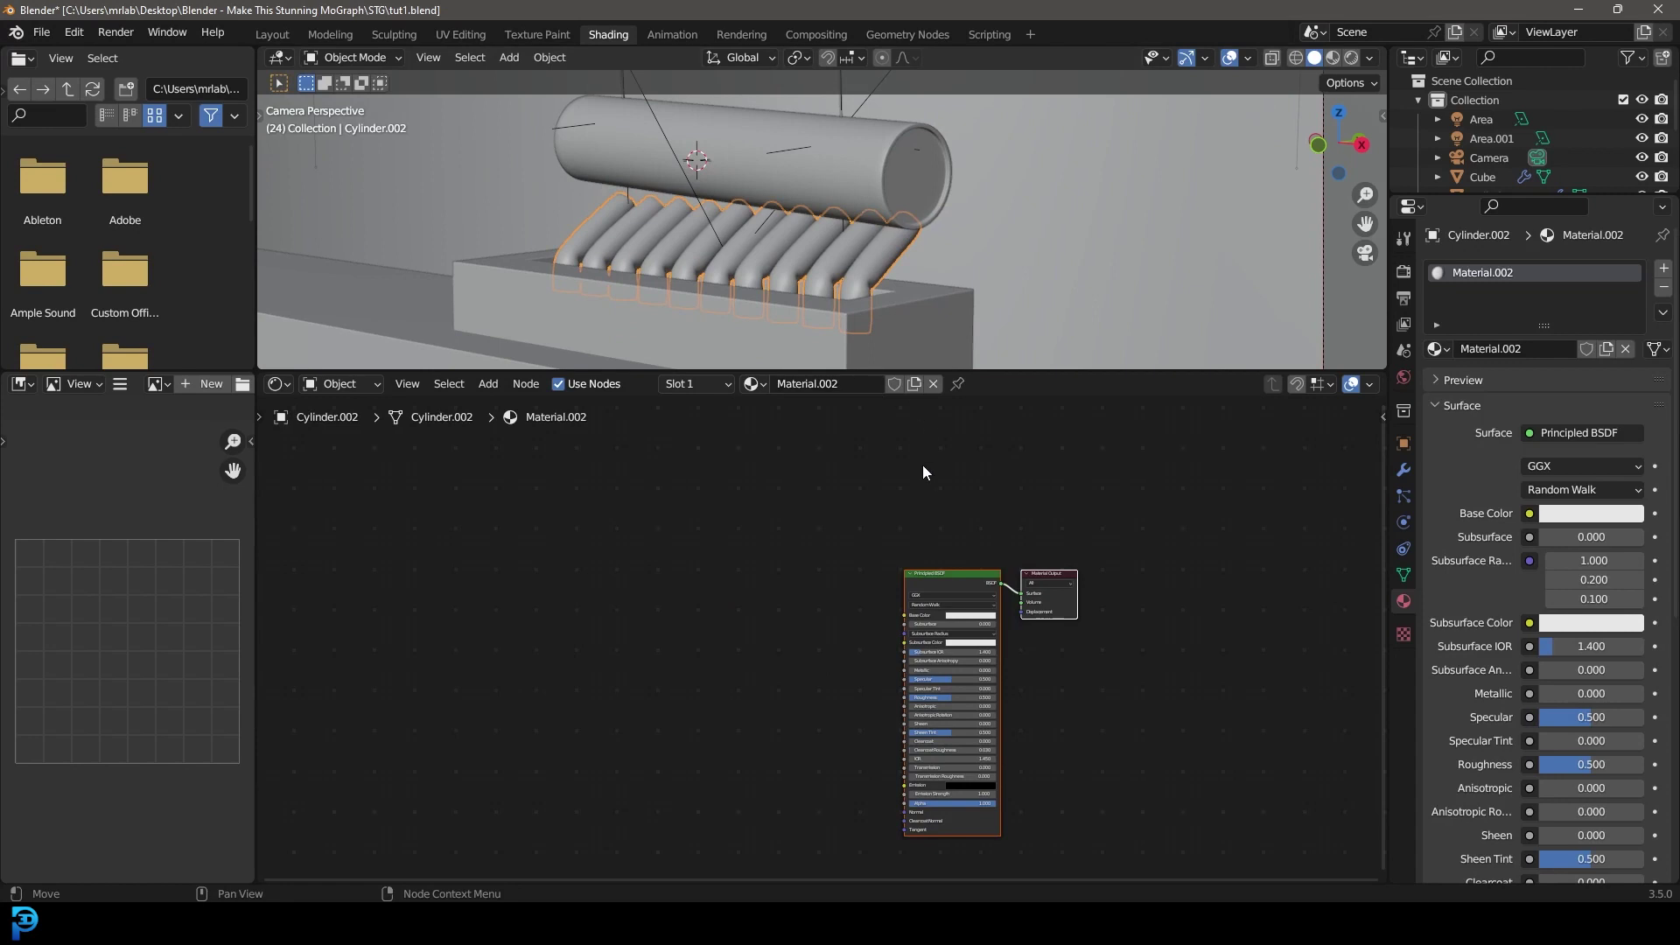
left_click_drag(696, 488, 1208, 716)
key("x")
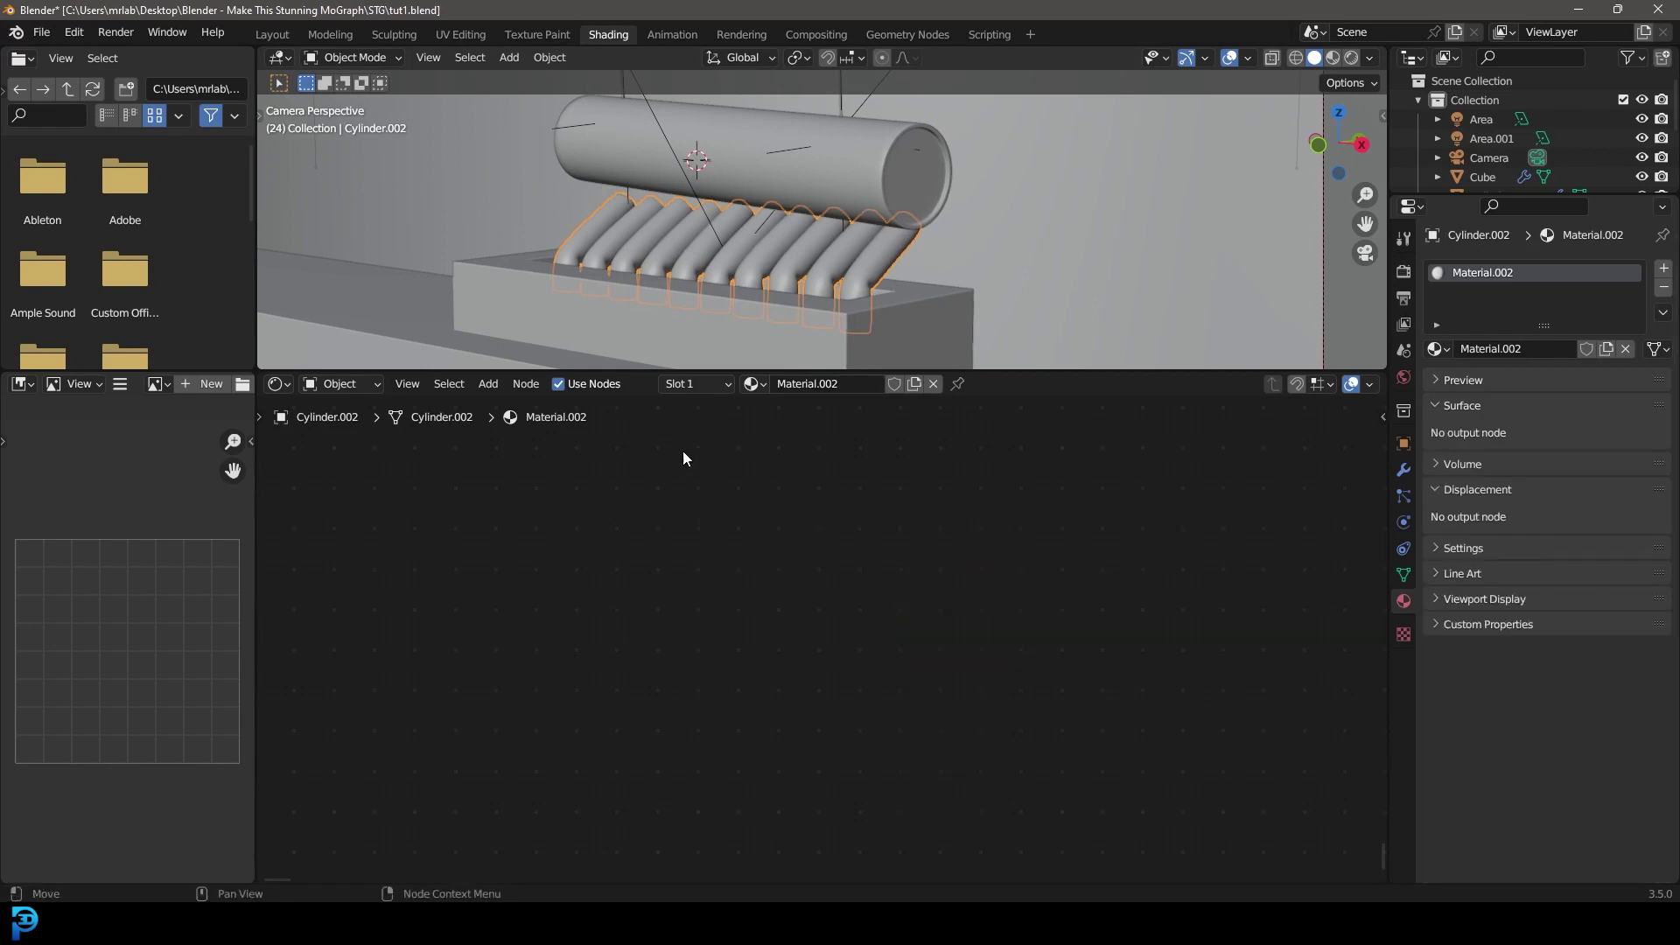
Step: Paste the copied noise-roughness nodes and set the Base Color to dark green
right_click(739, 517)
left_click(639, 539)
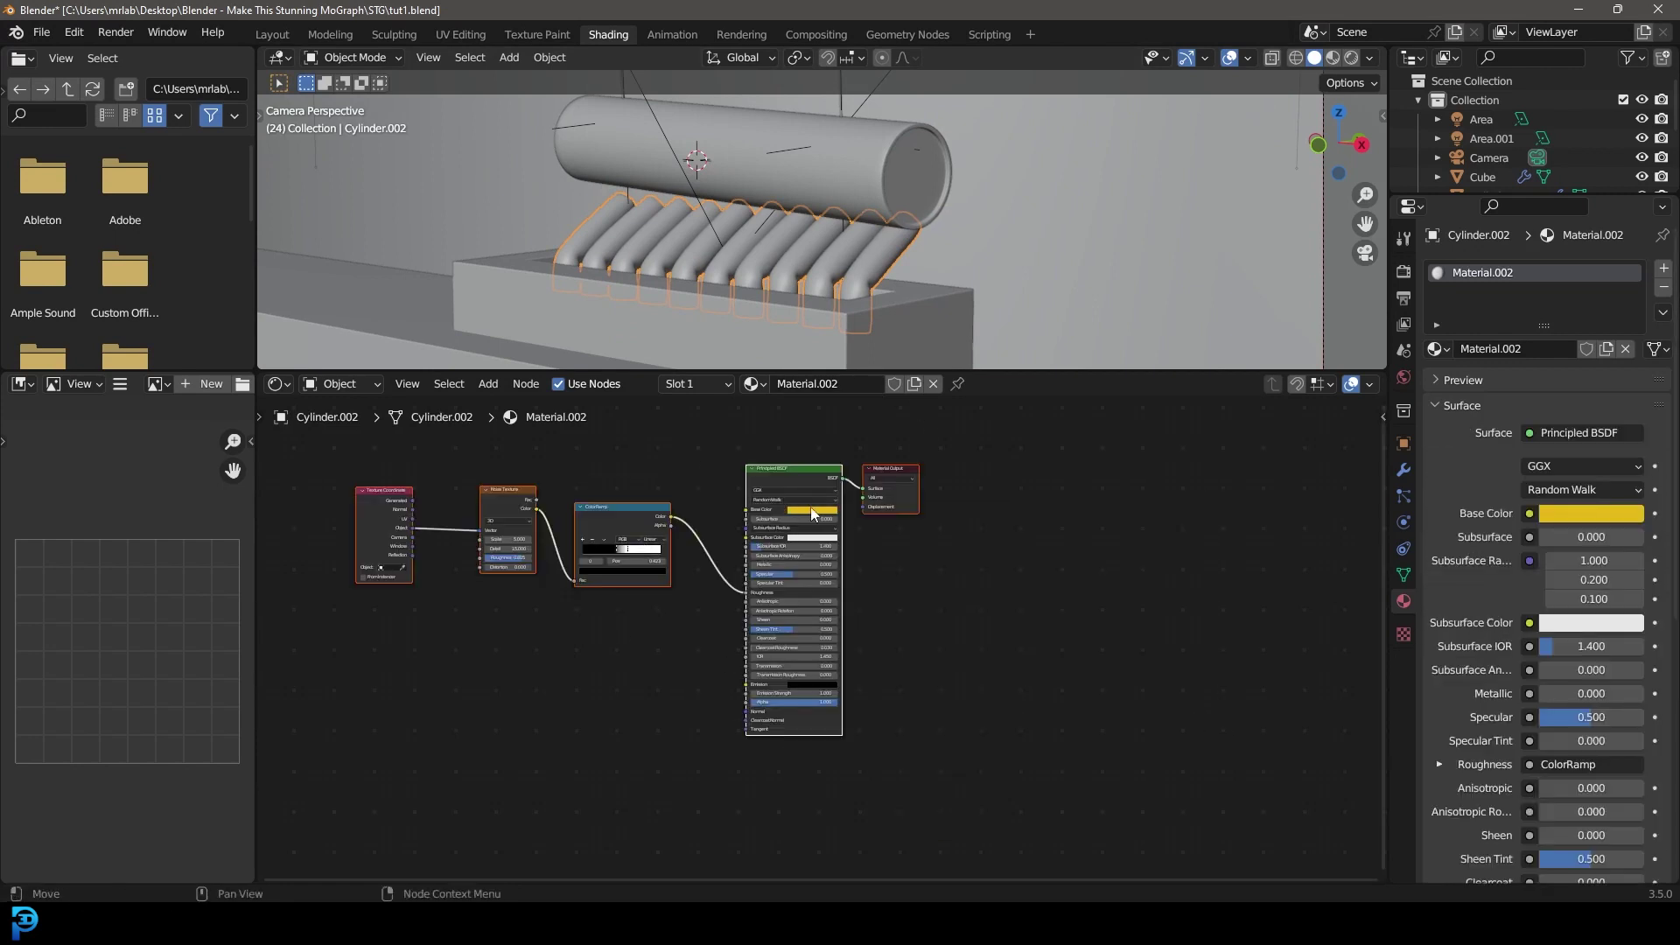
left_click(814, 511)
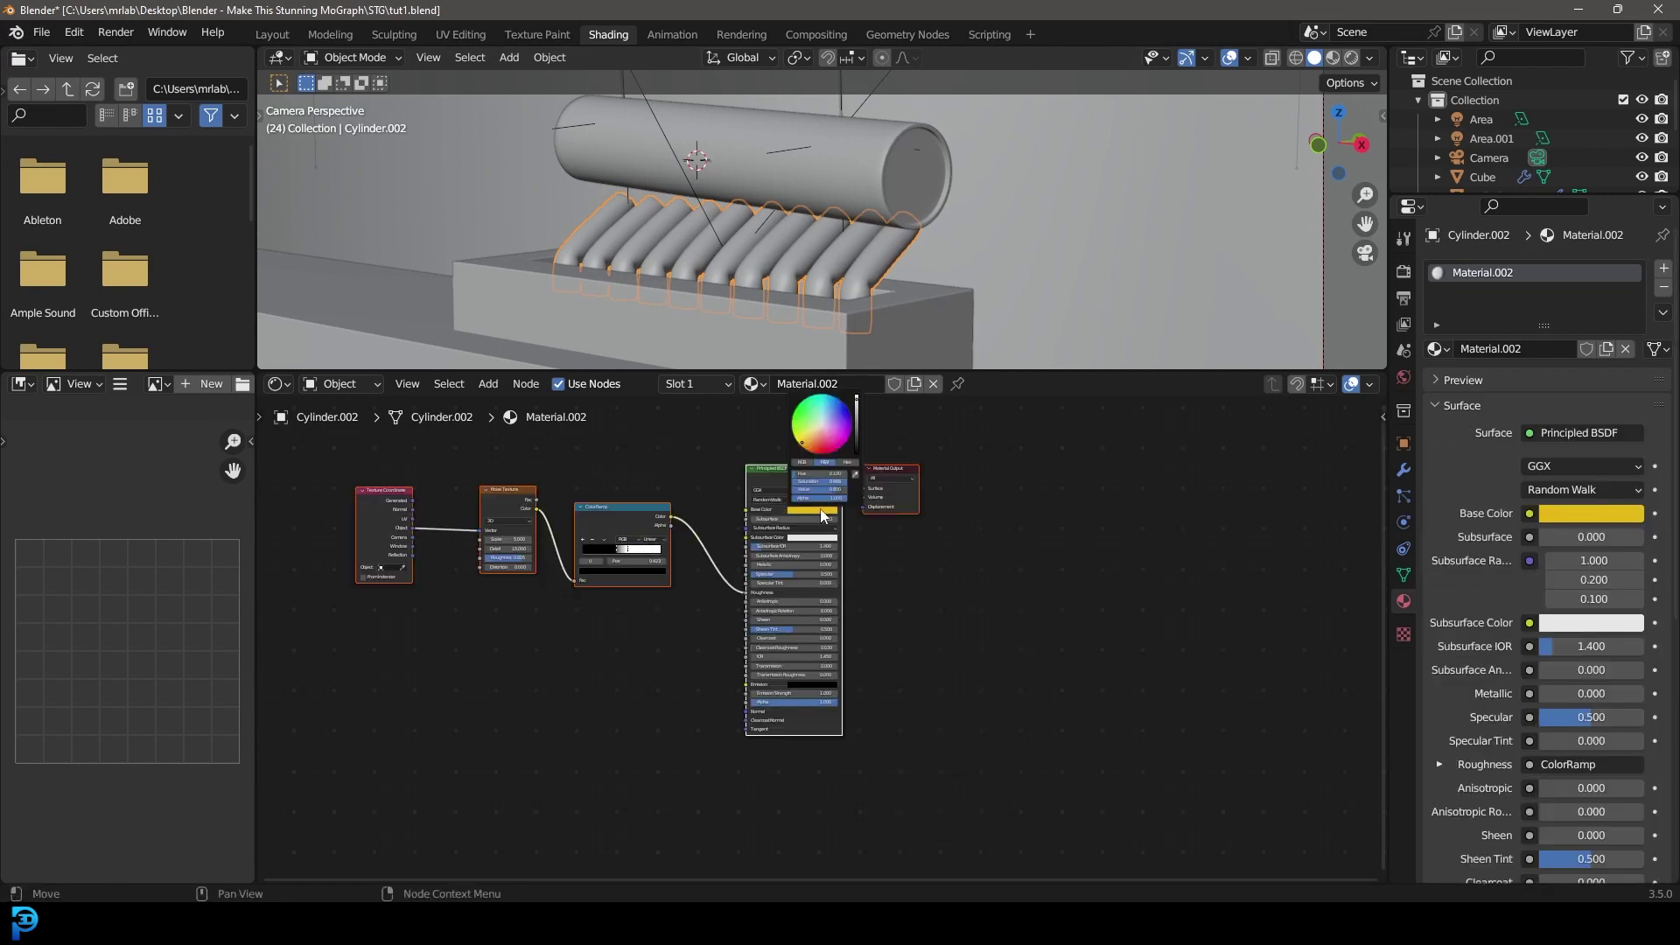
left_click(807, 420)
left_click_drag(856, 426, 856, 437)
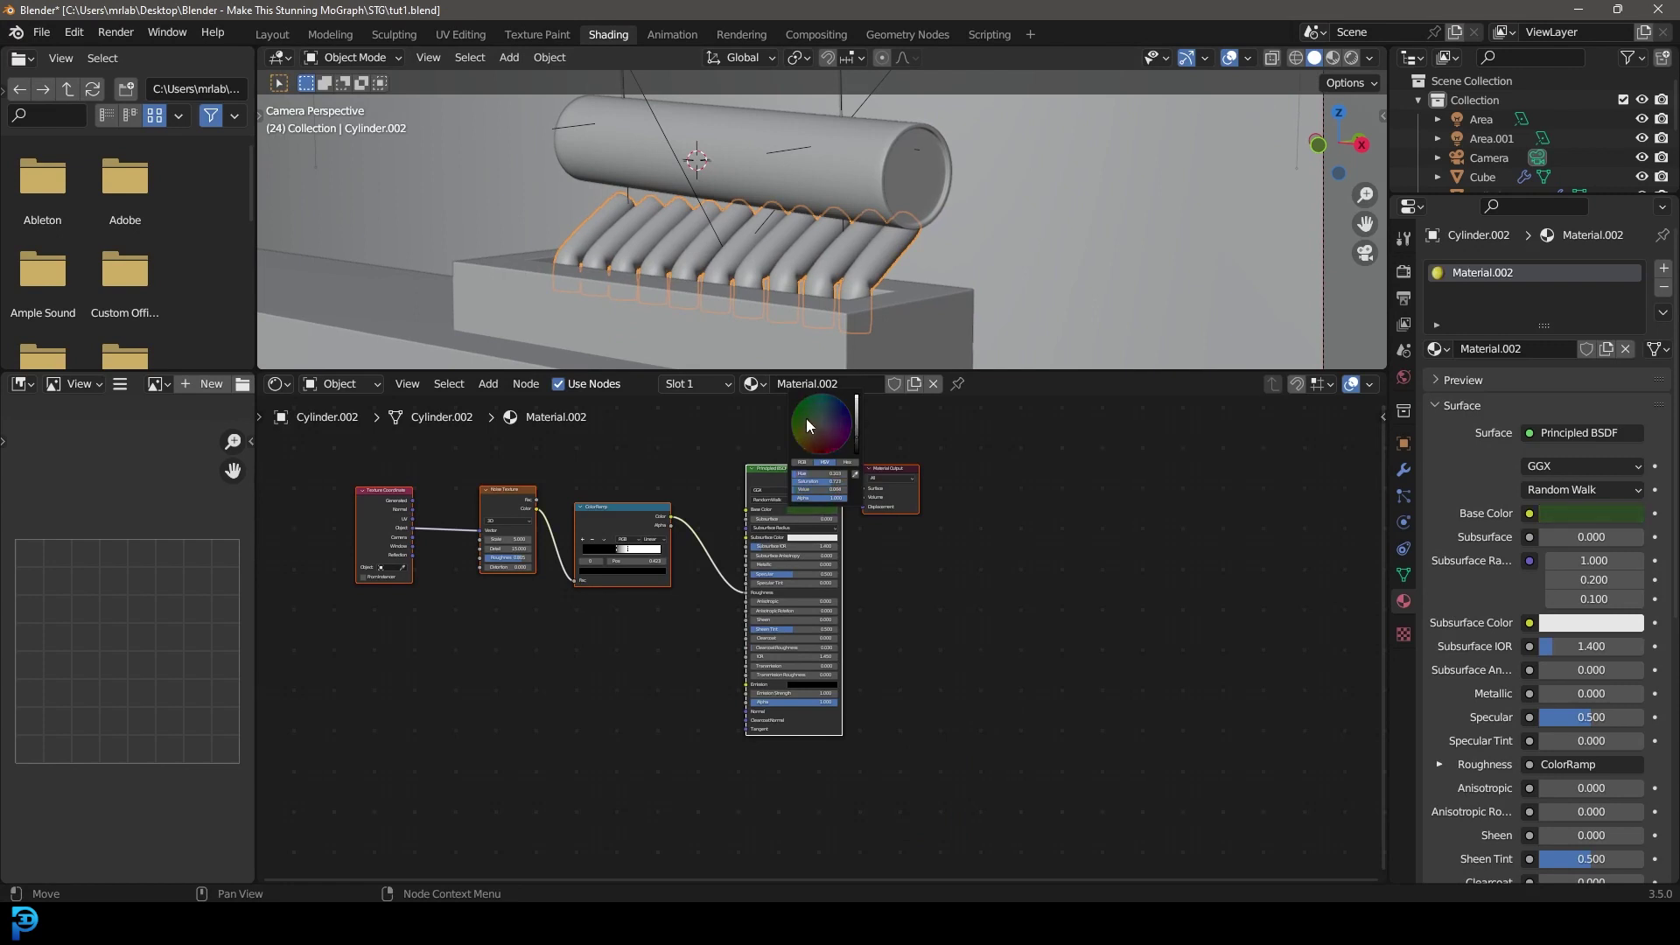
Step: Preview the green pipes in rendered shading, then return to solid shading
key("z")
left_click(945, 180)
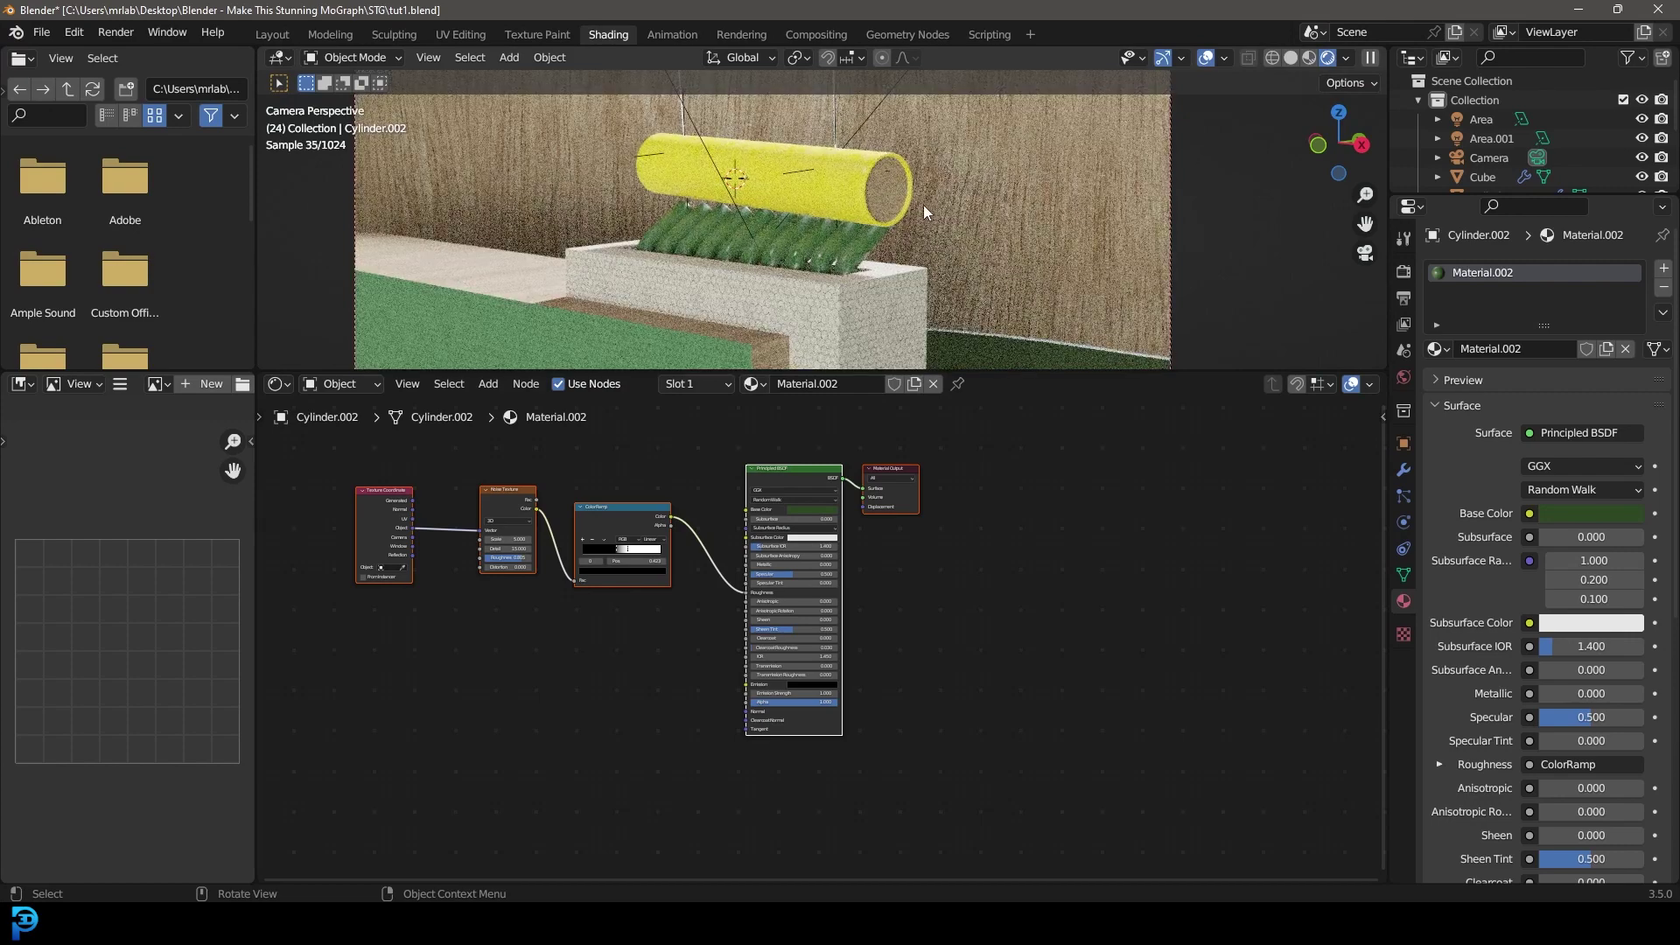
key("z")
left_click(1007, 233)
middle_click_drag(877, 231, 863, 264)
scroll(884, 276, "up", 3)
Step: Add a new material slot to the cube and load Material.002 into it
left_click(1008, 327)
middle_click_drag(1008, 326, 922, 227, "shift")
scroll(922, 228, "up", 1)
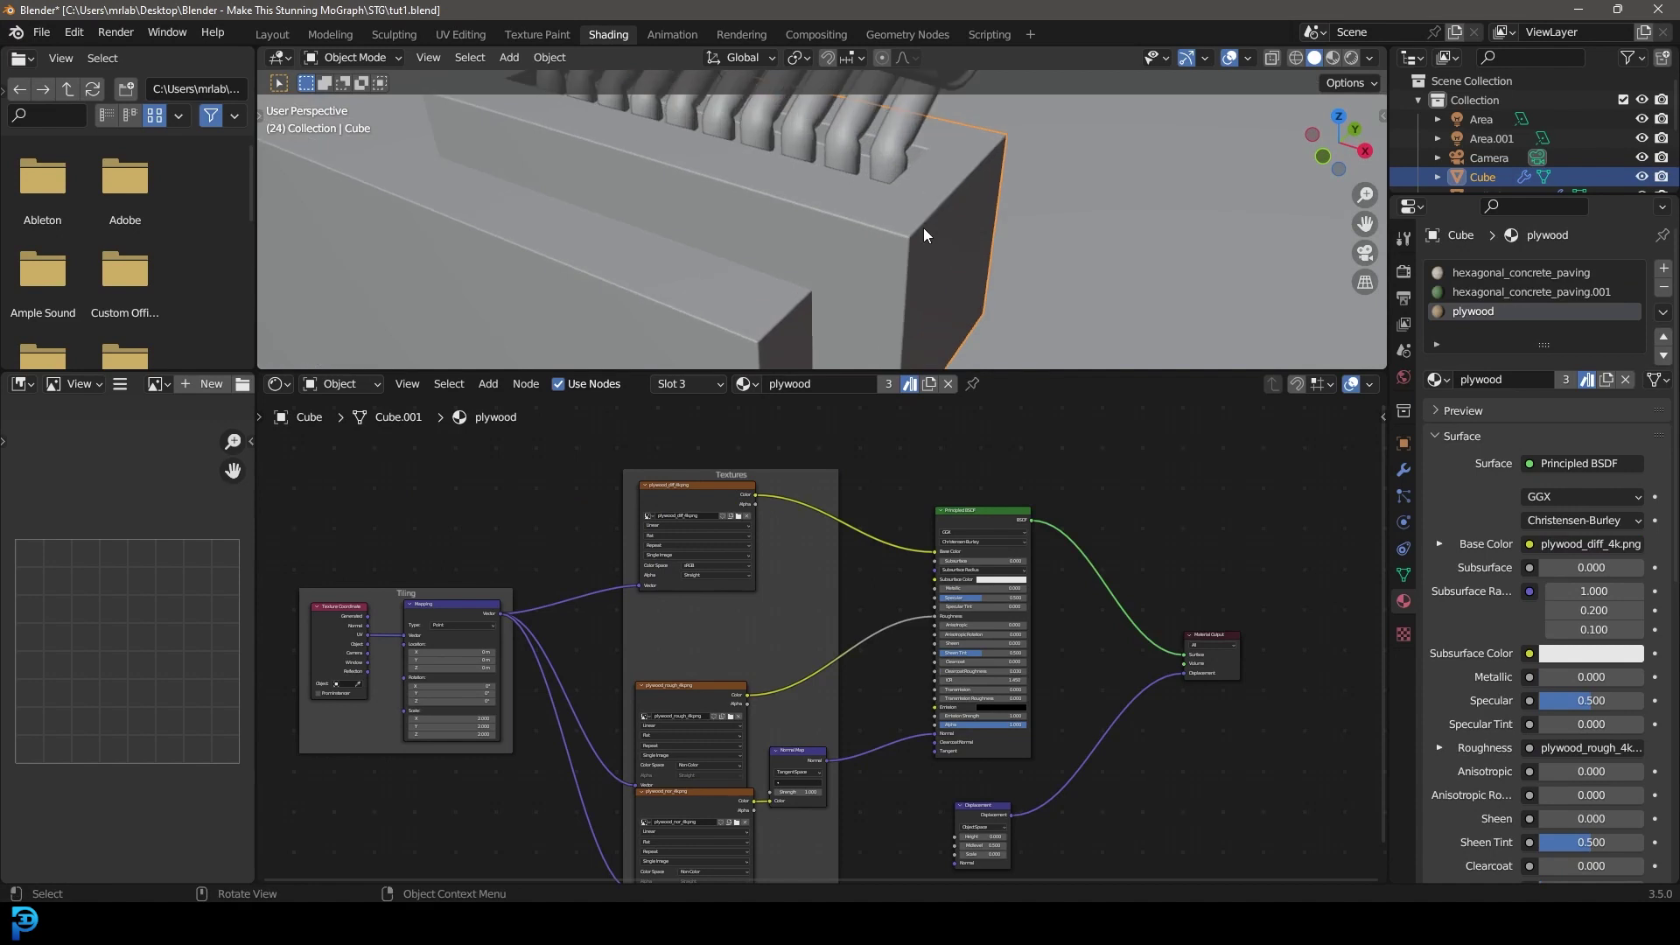
left_click(1664, 268)
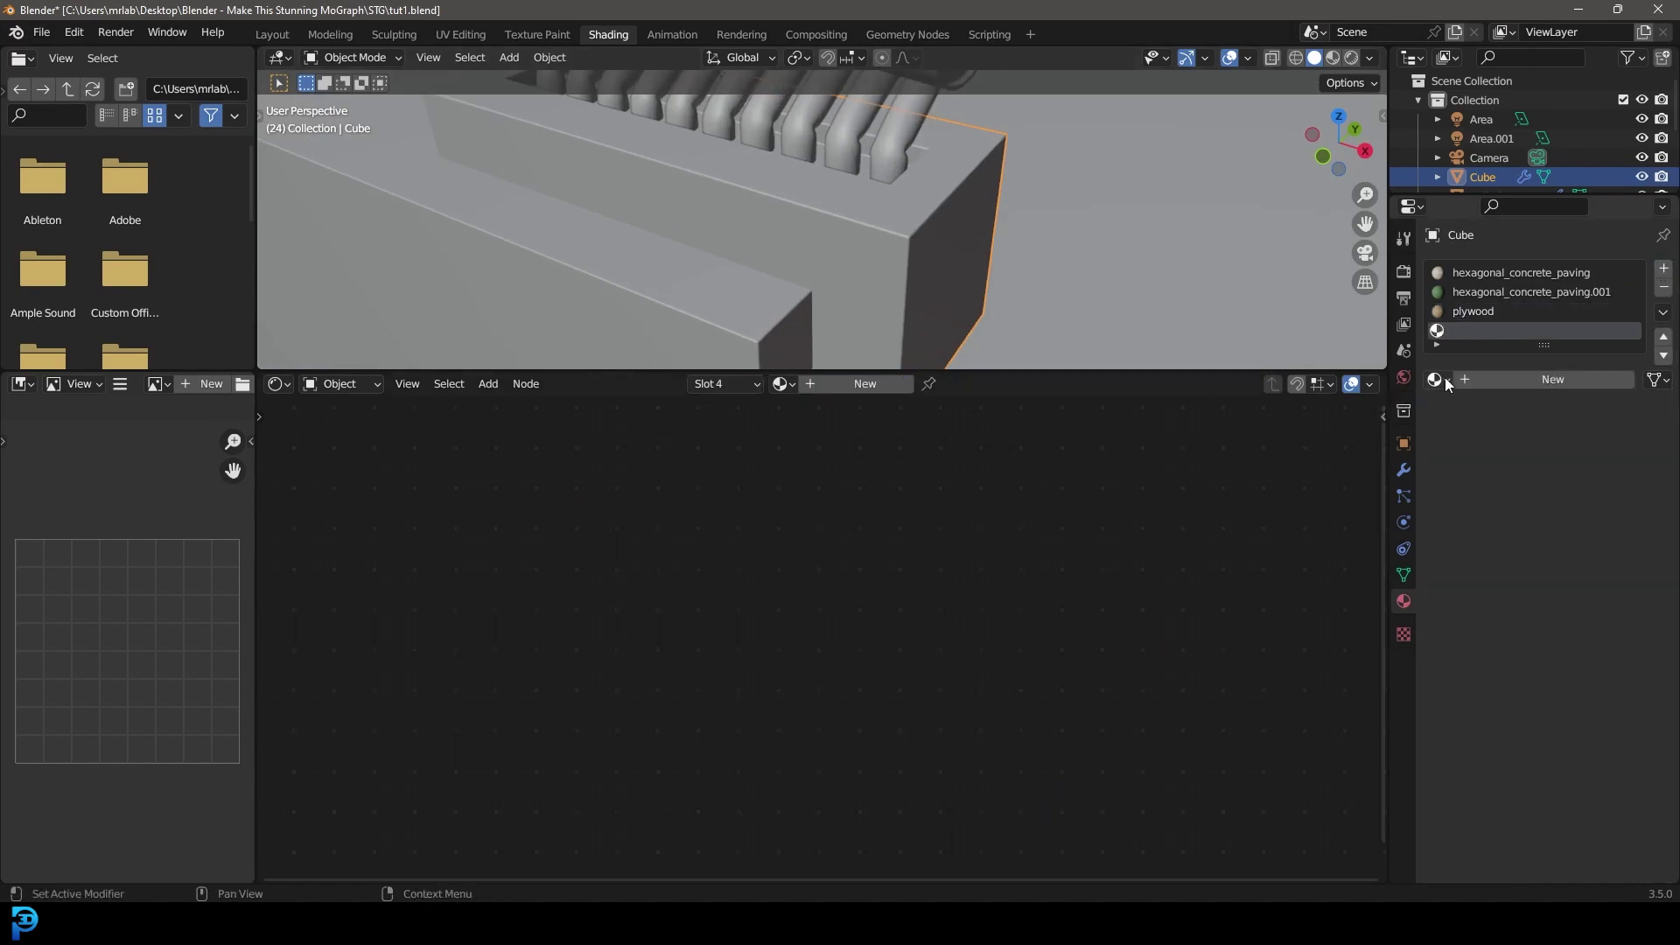
left_click(1437, 379)
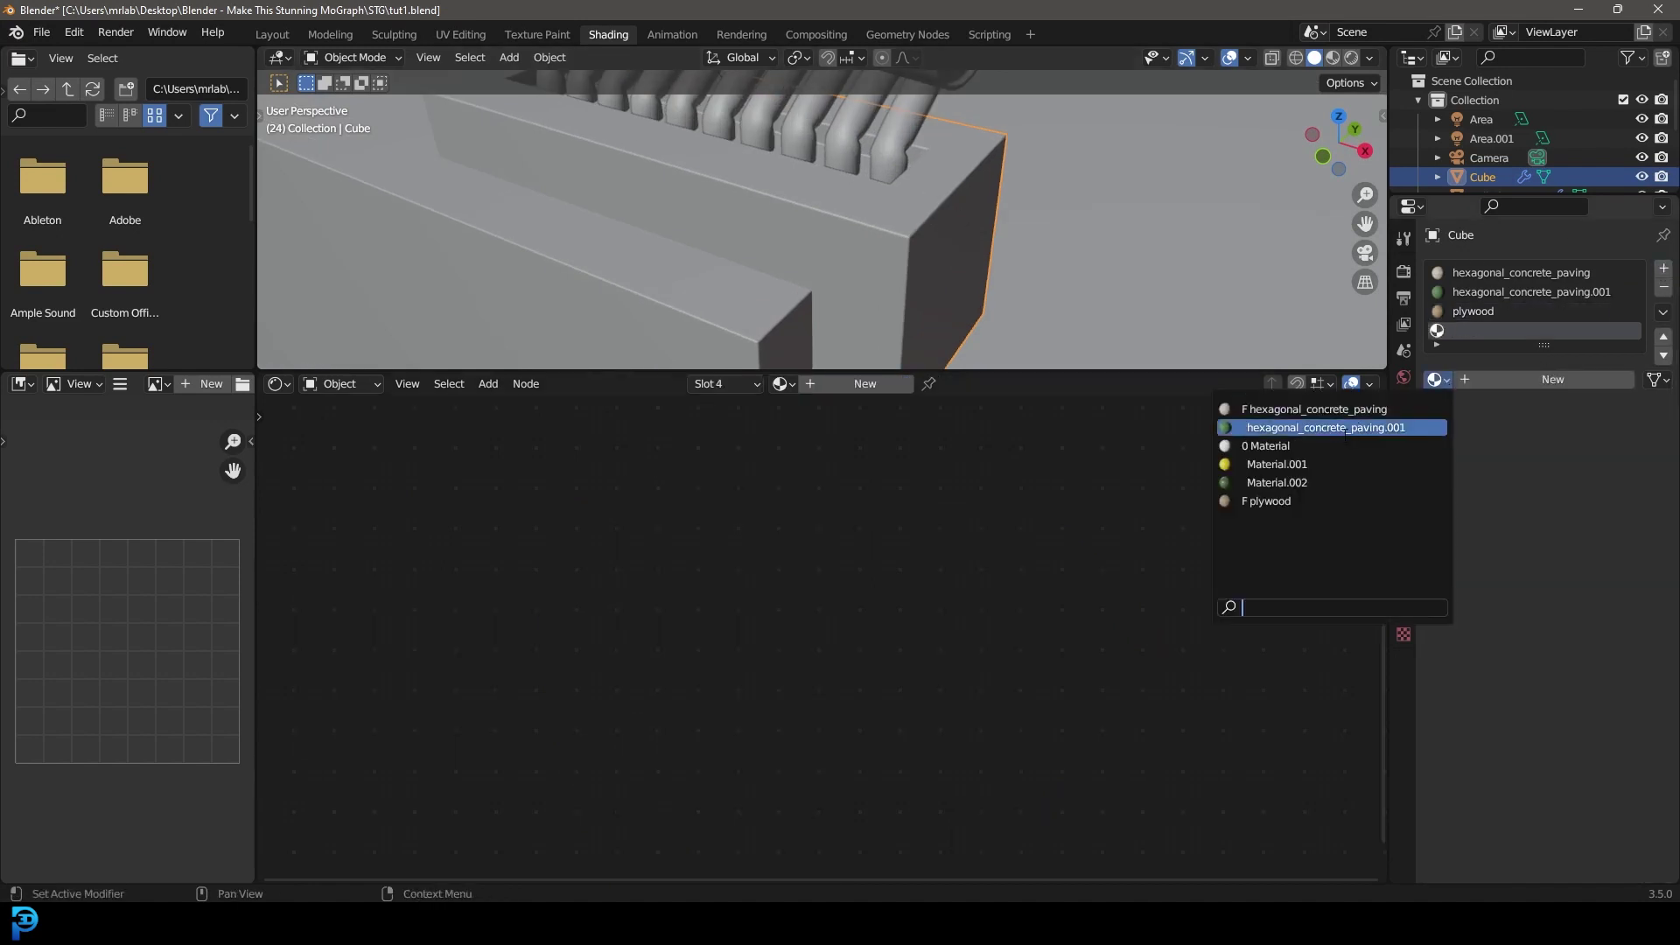
left_click(1311, 483)
Step: Assign Material.002 to the cube's trough faces between the keys
middle_click_drag(698, 170, 741, 279)
key("Tab")
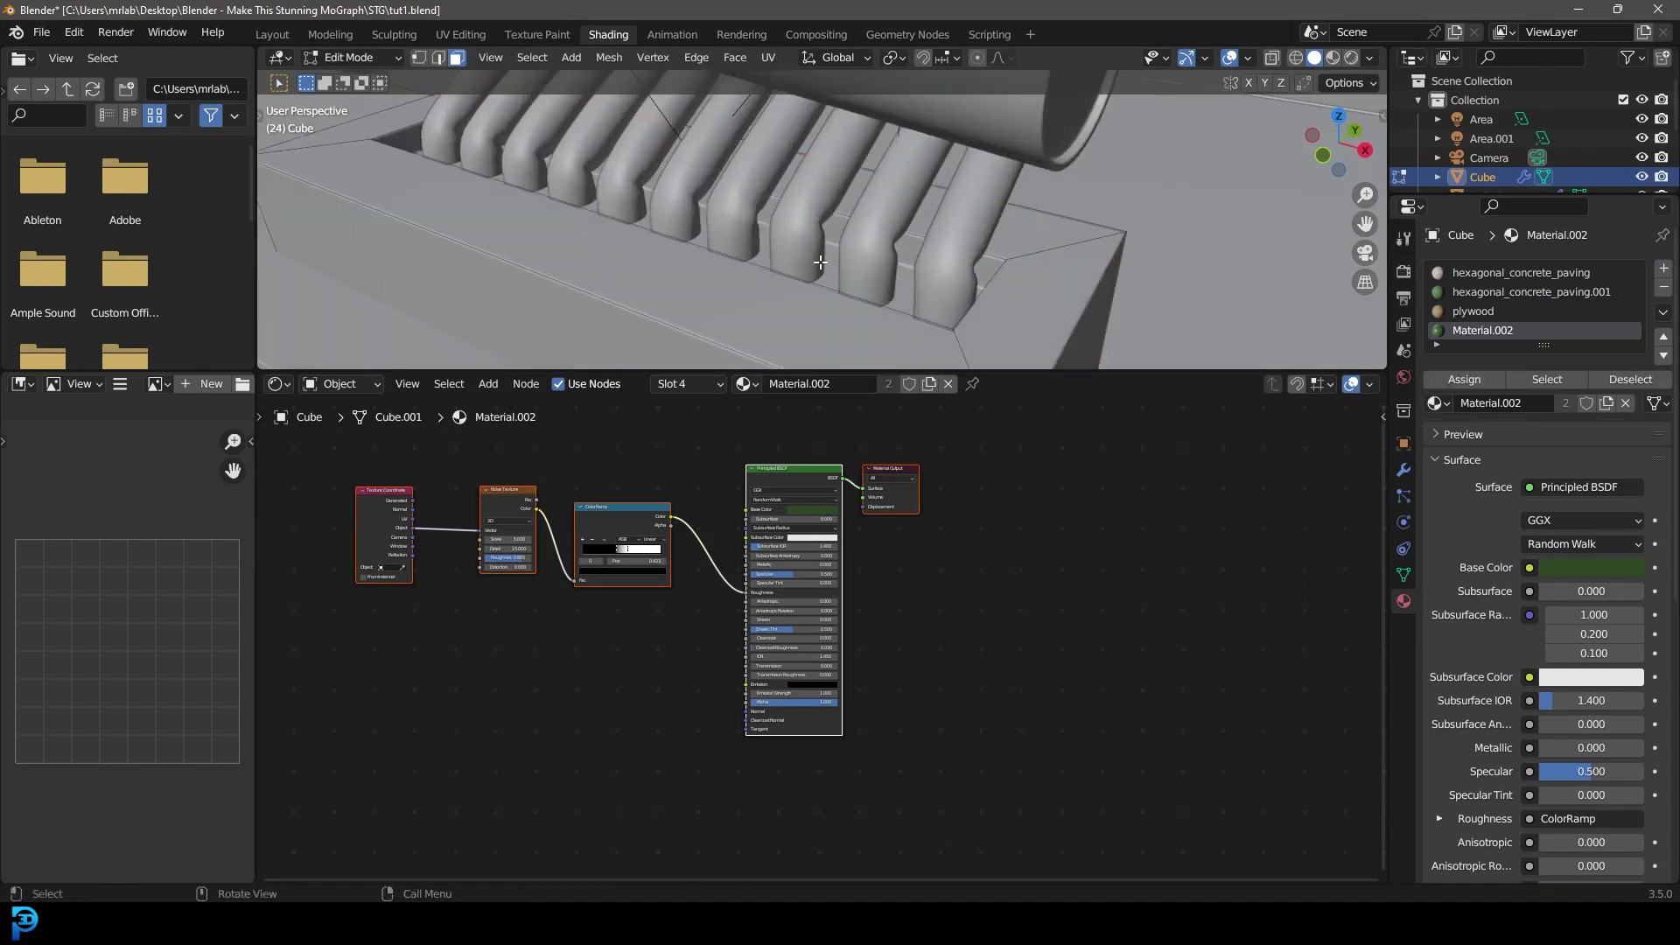
left_click(758, 248)
middle_click_drag(759, 248, 719, 239)
key("ctrl+KP_Add")
middle_click_drag(588, 171, 827, 255)
left_click(1470, 335)
left_click(1476, 383)
key("Tab")
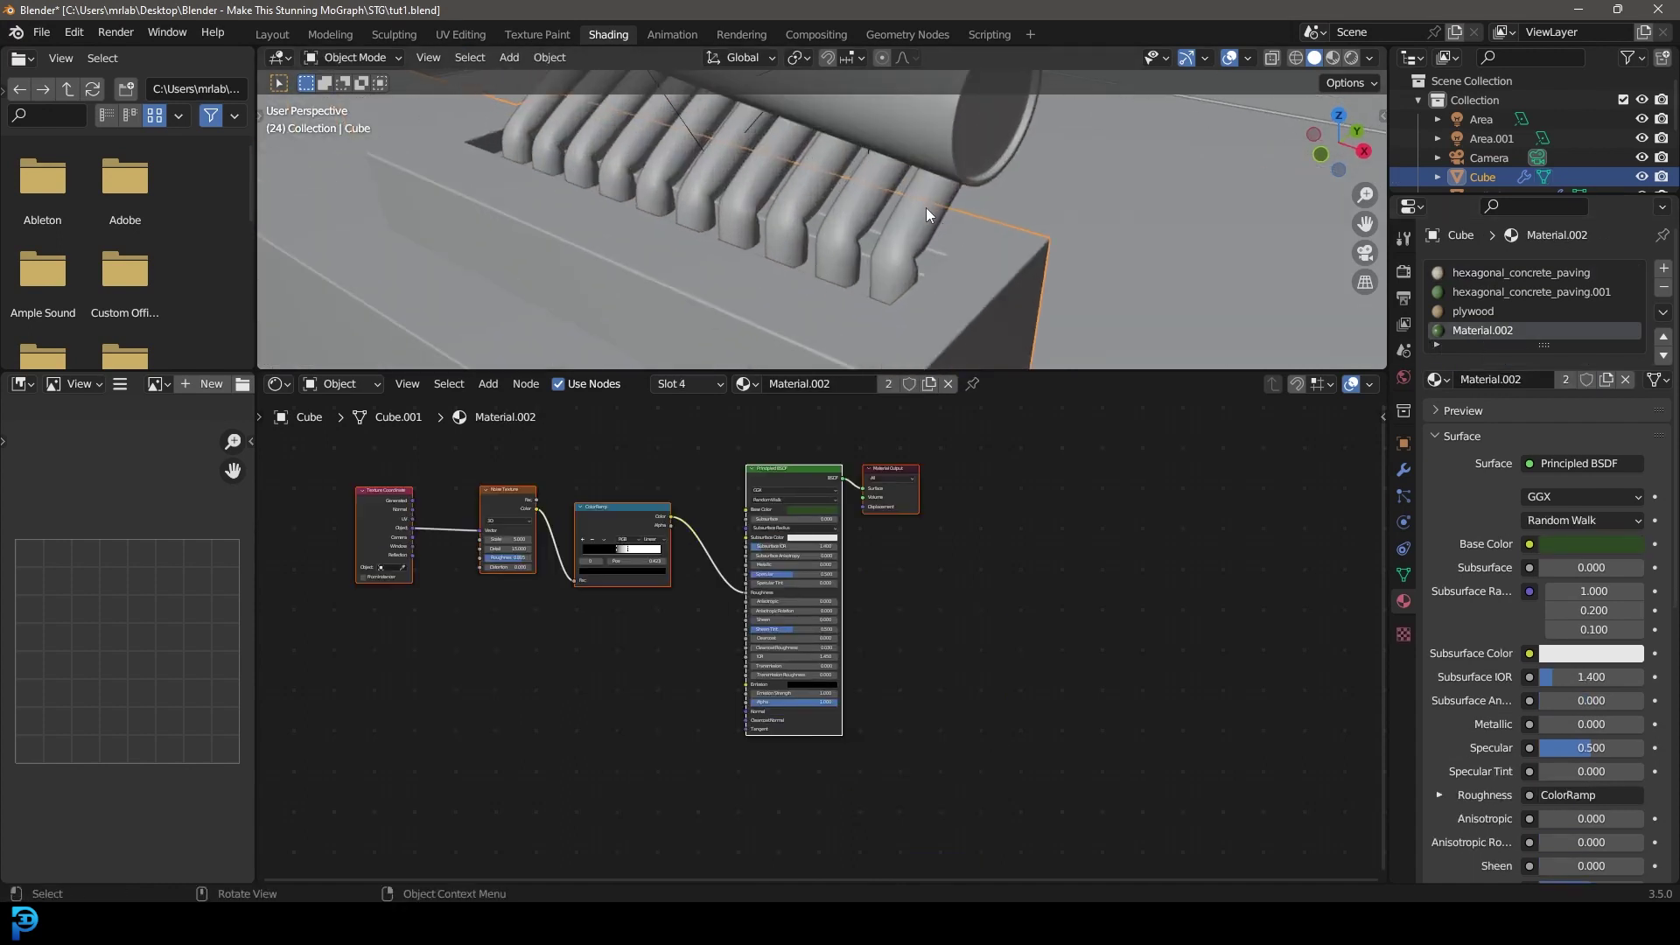
Step: Save tut1.blend, preview the camera view in rendered shading, then bring up Poly Haven in Chrome
key("KP_0")
key("ctrl+s")
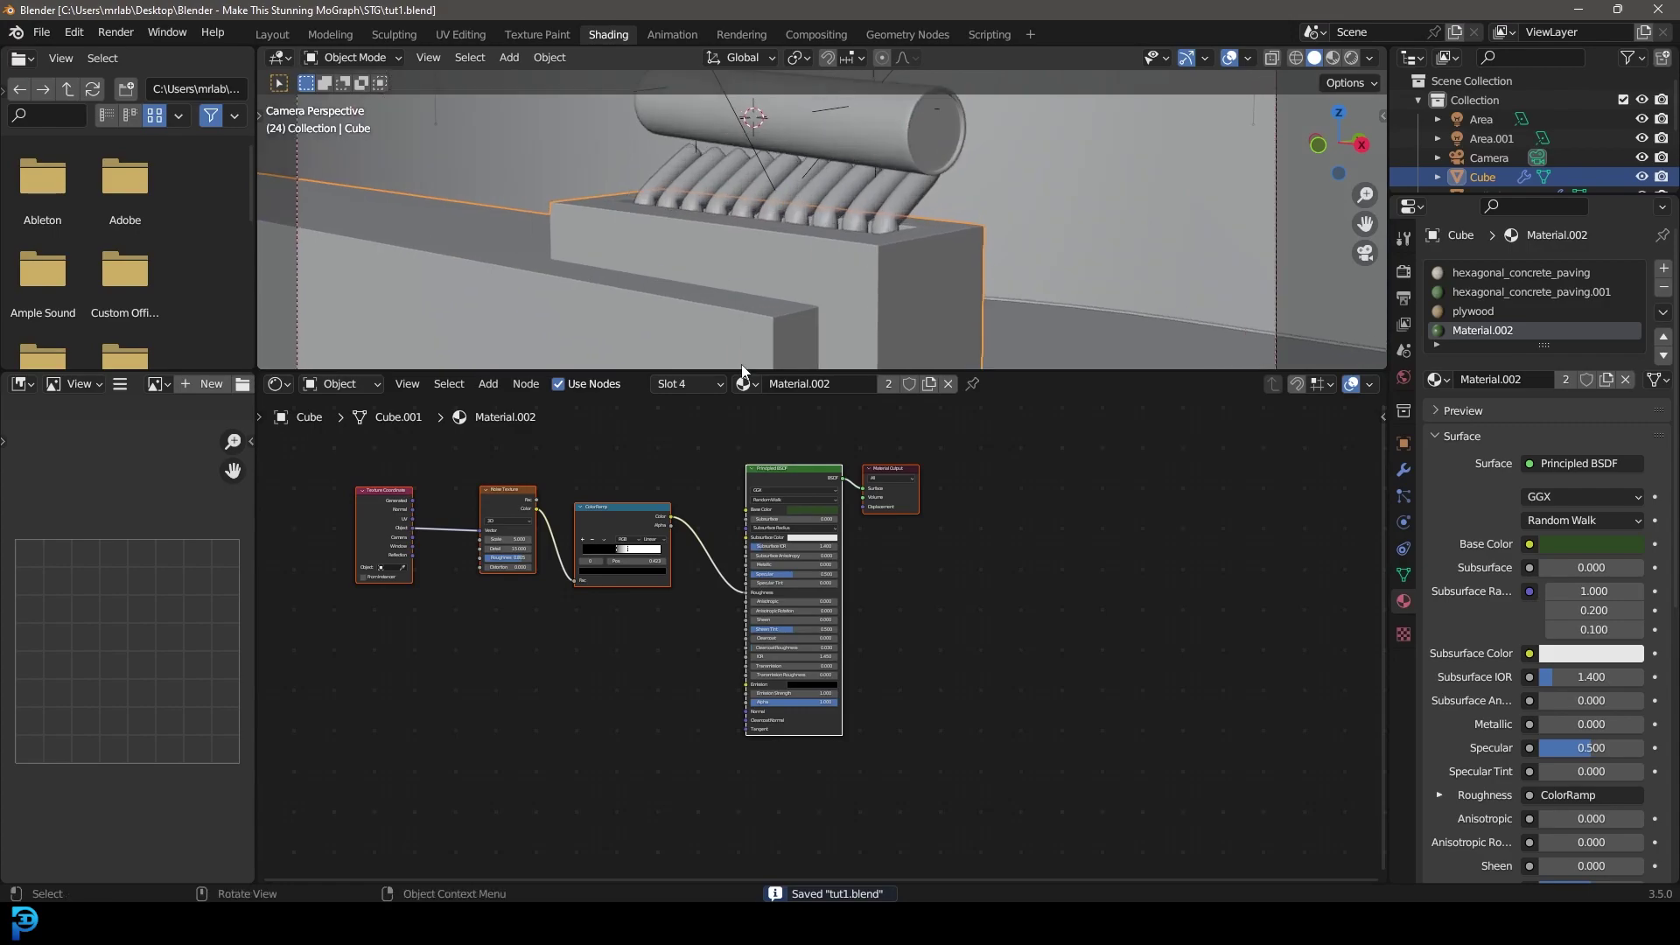
left_click_drag(779, 372, 805, 634)
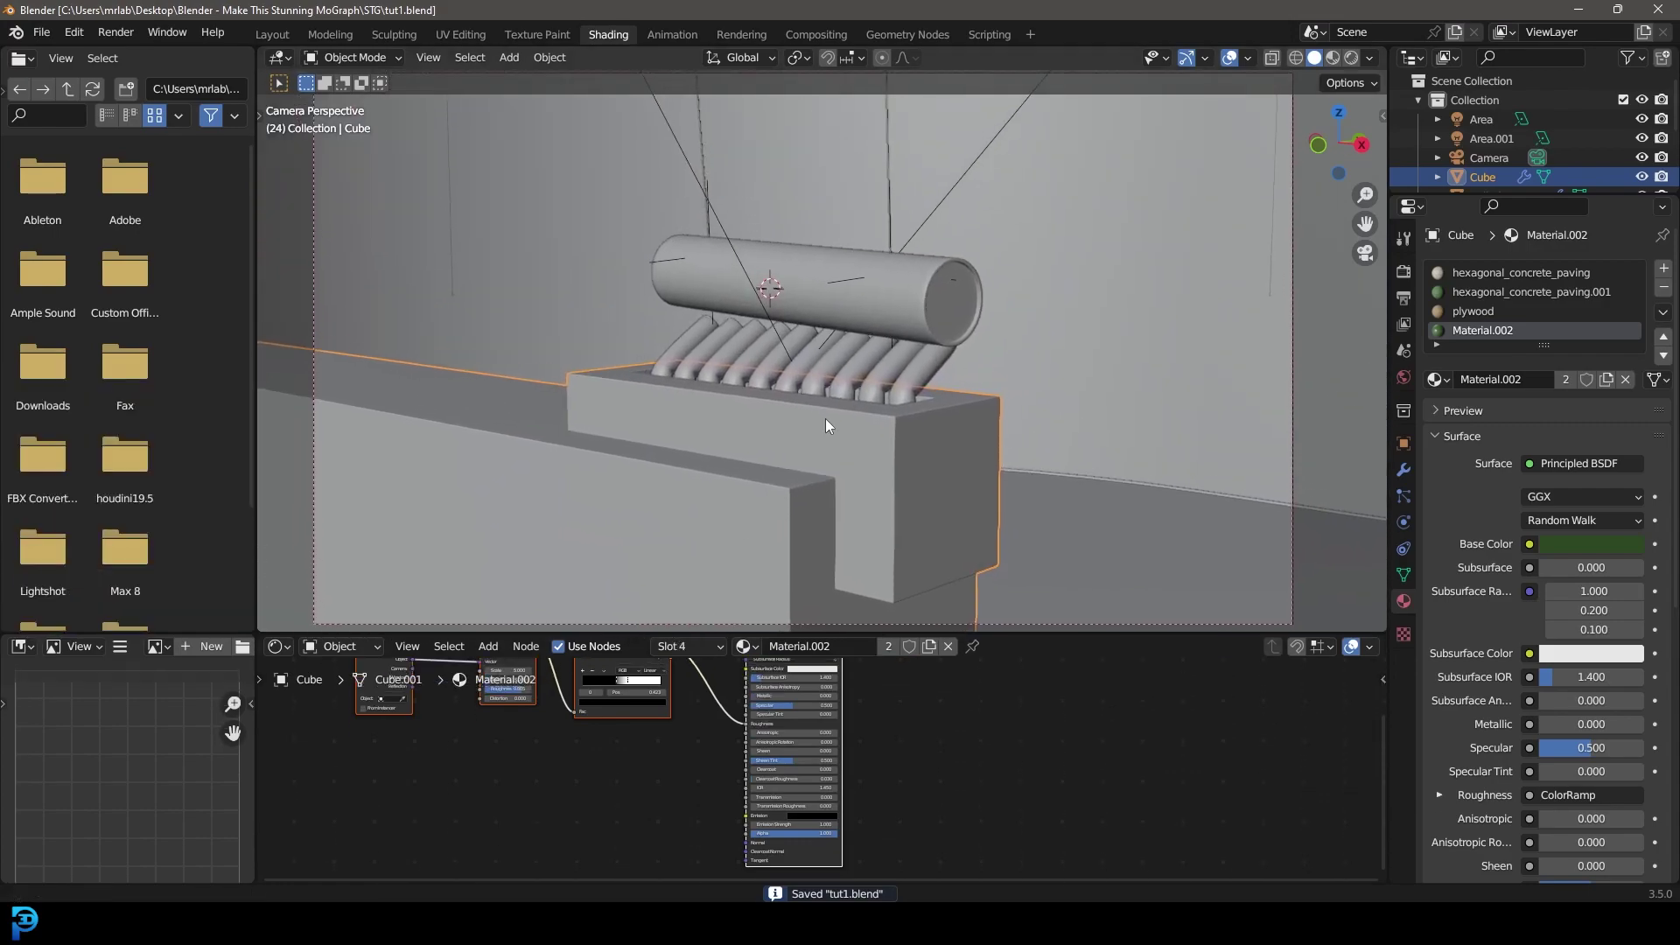
key("z")
left_click(840, 346)
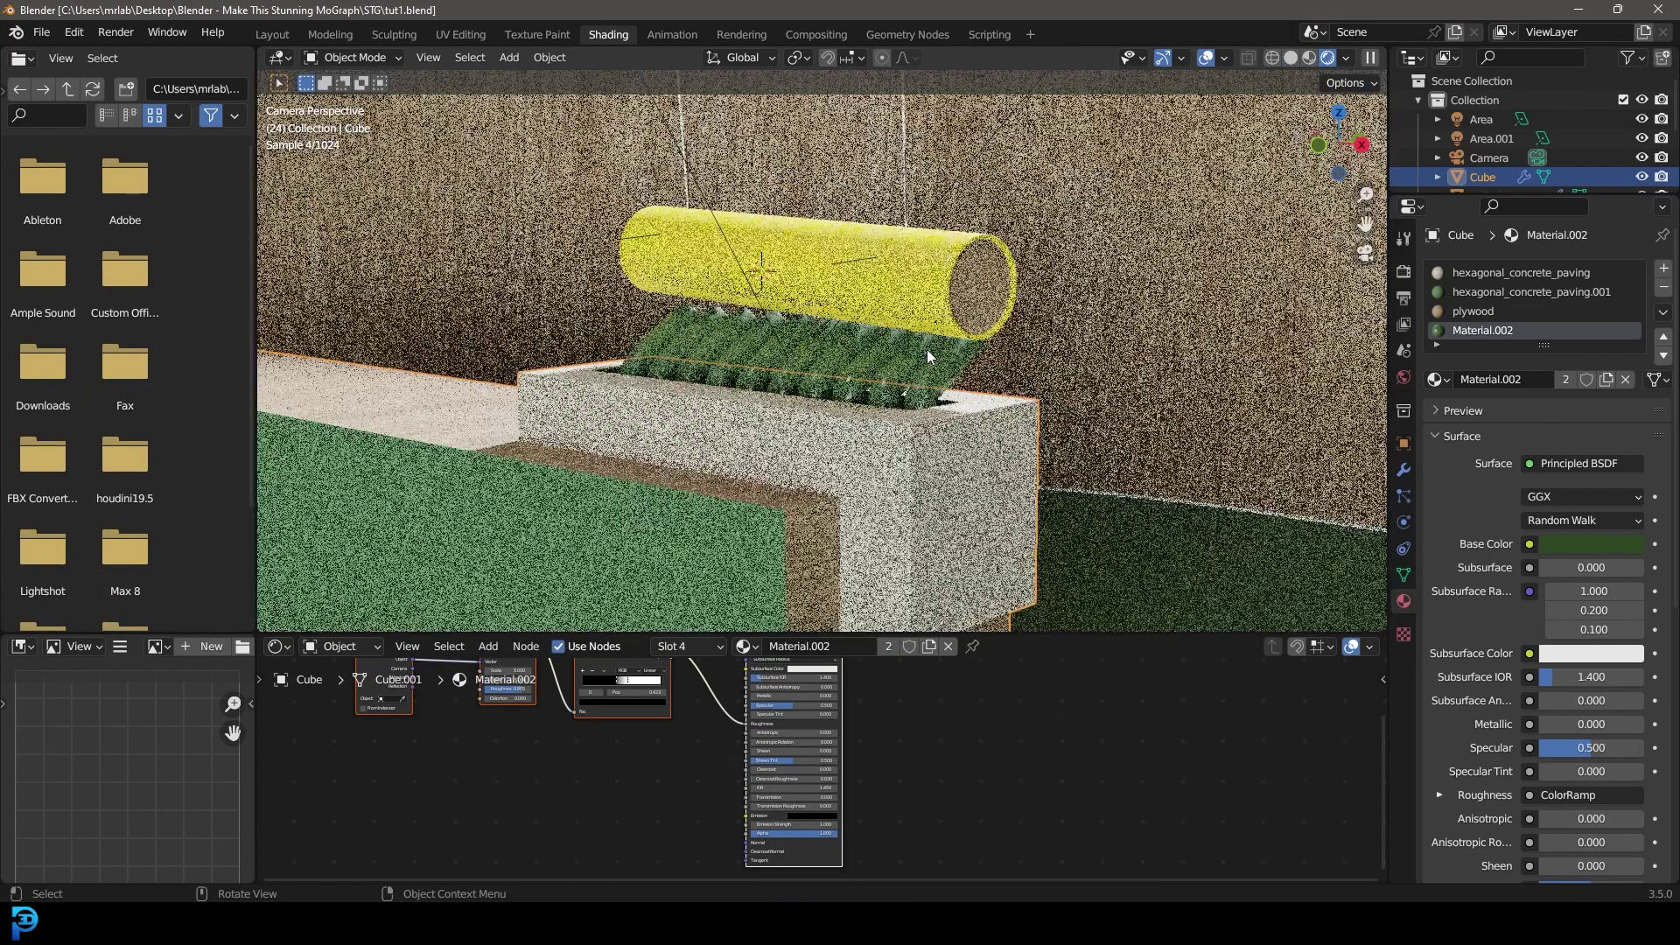
key("Home")
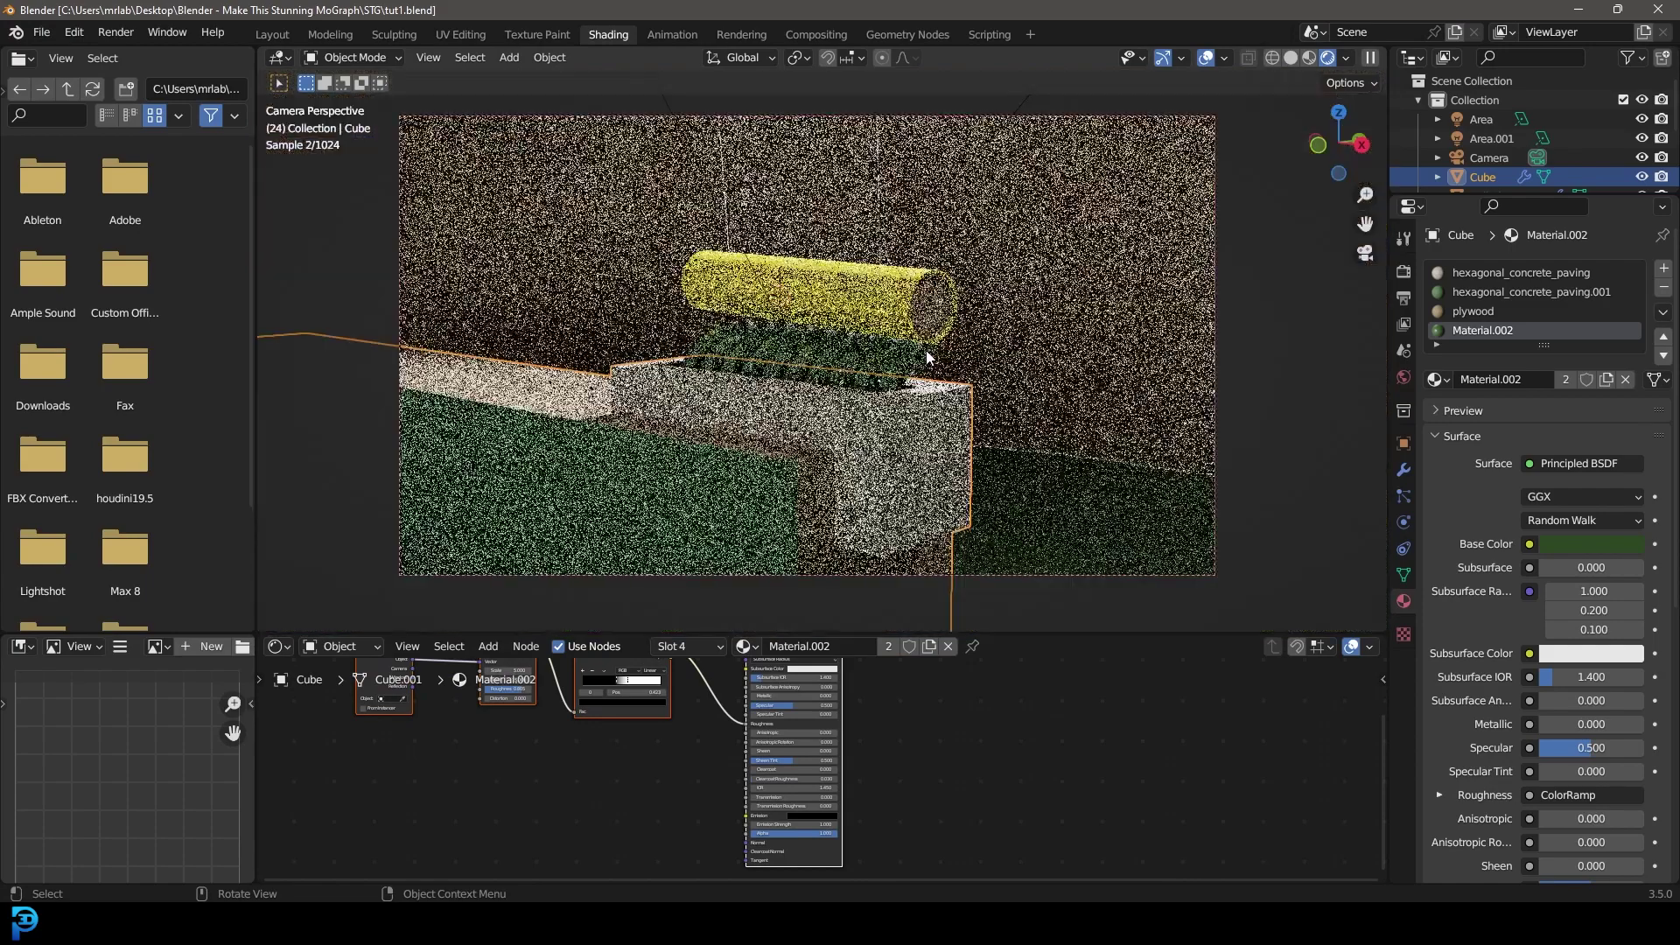
key("z")
left_click(1035, 352)
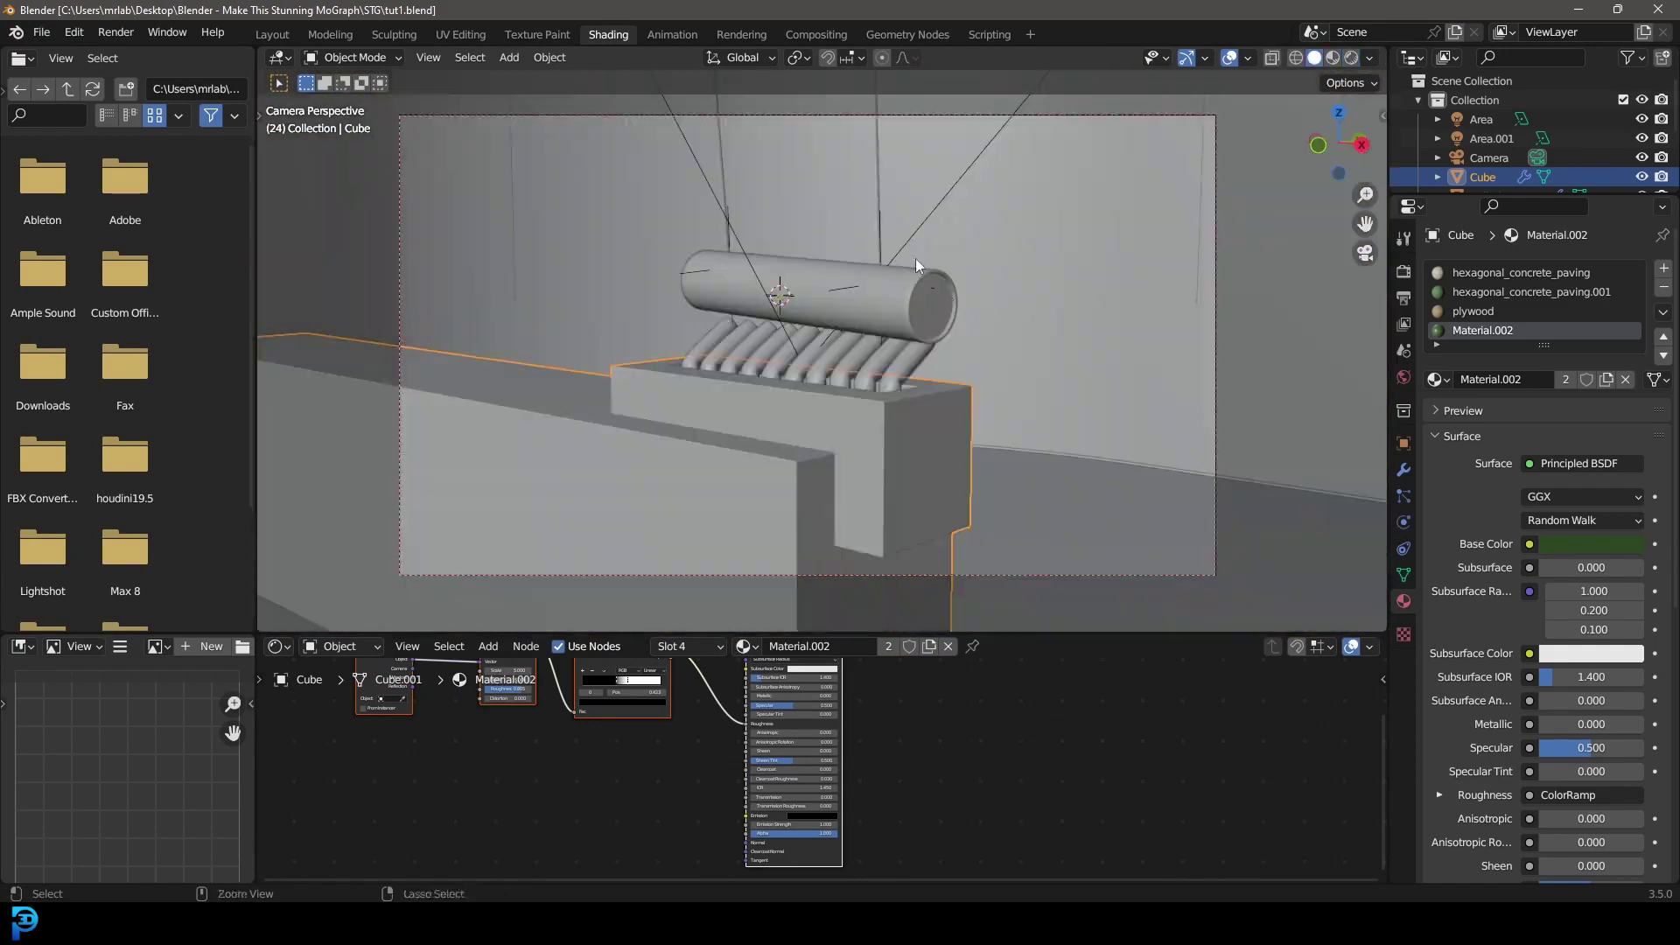
key("ctrl+s")
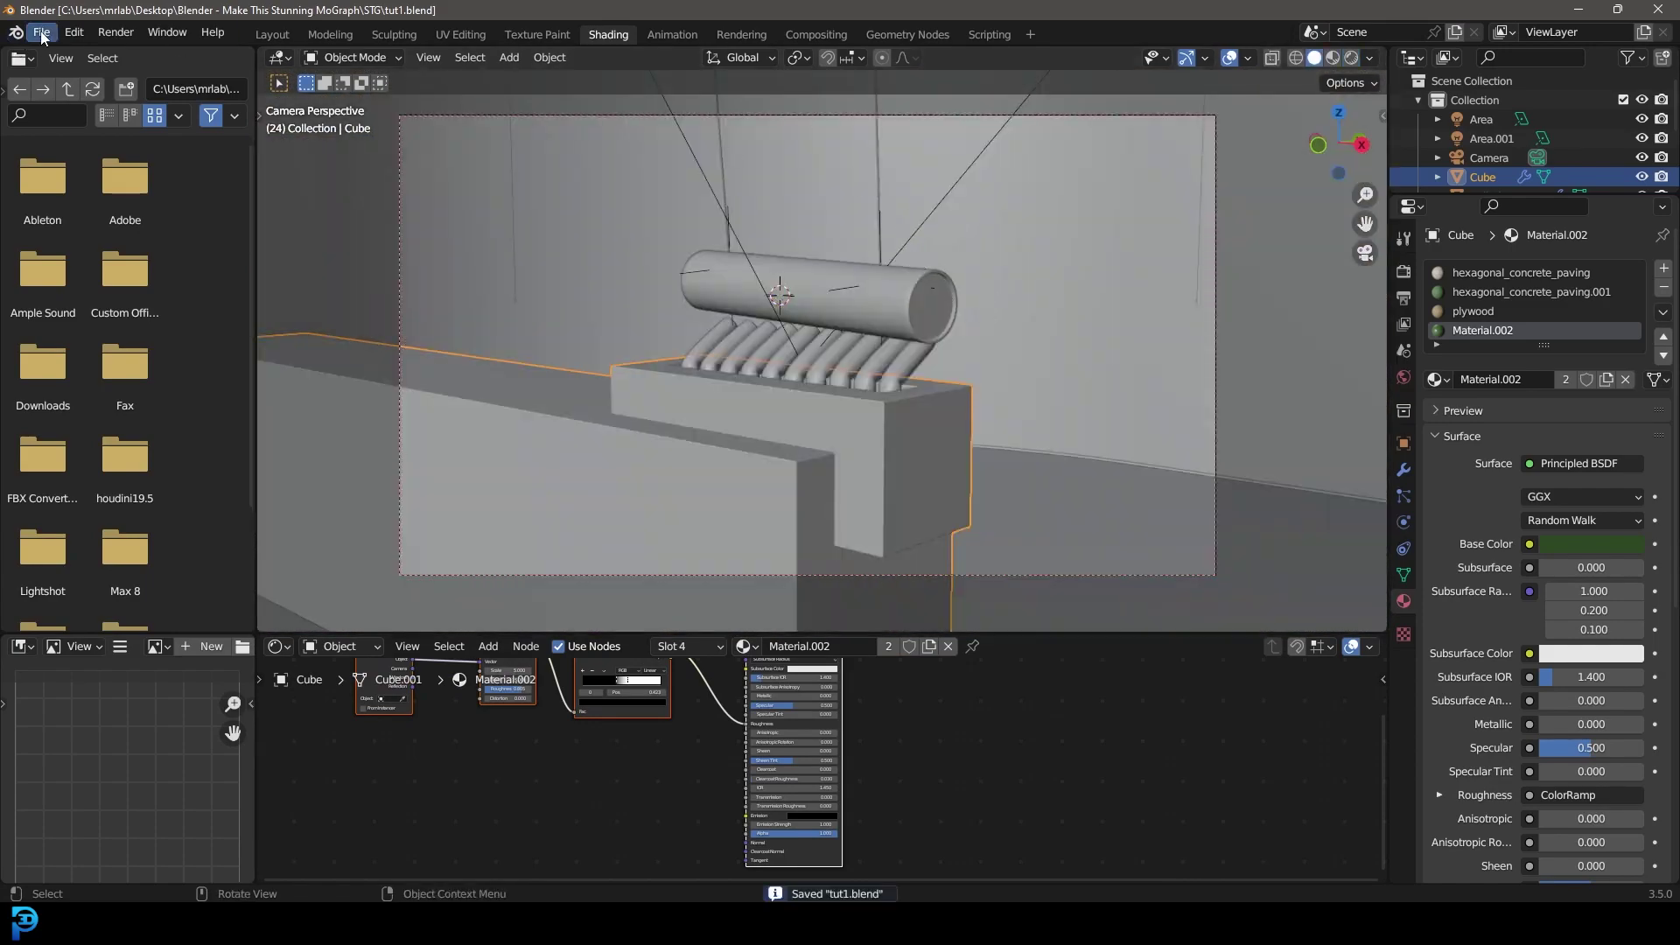
left_click(748, 923)
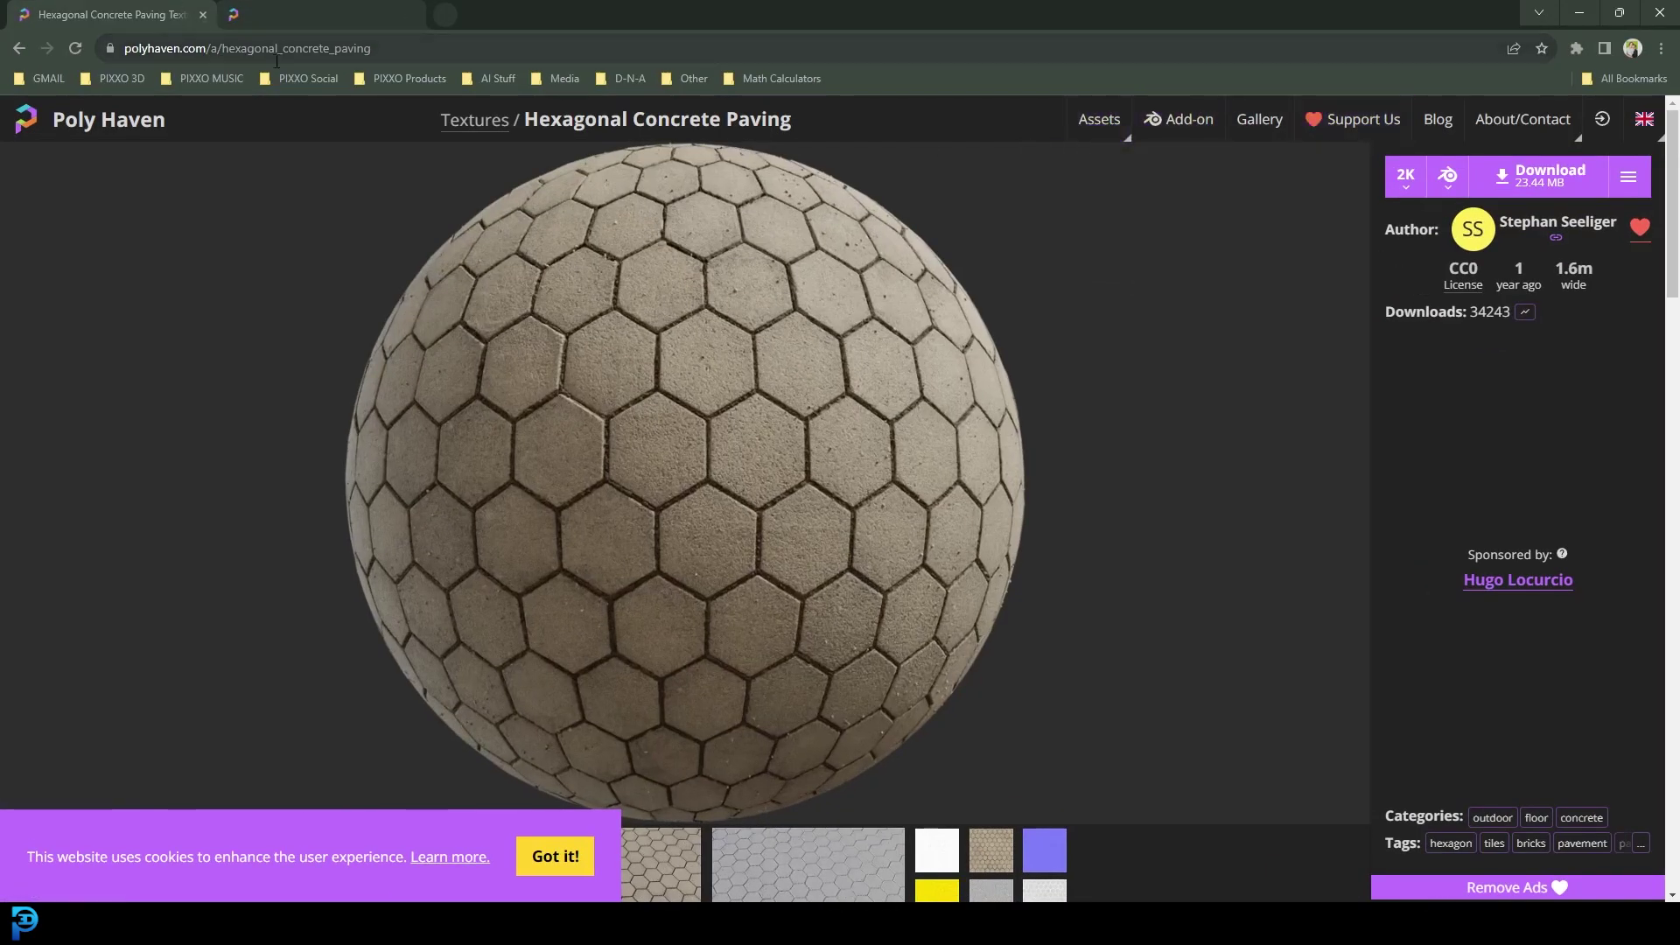
Step: Browse Poly Haven's Models catalogue of 284 results, then minimize the browser back to Blender
left_click(1099, 121)
left_click(1080, 234)
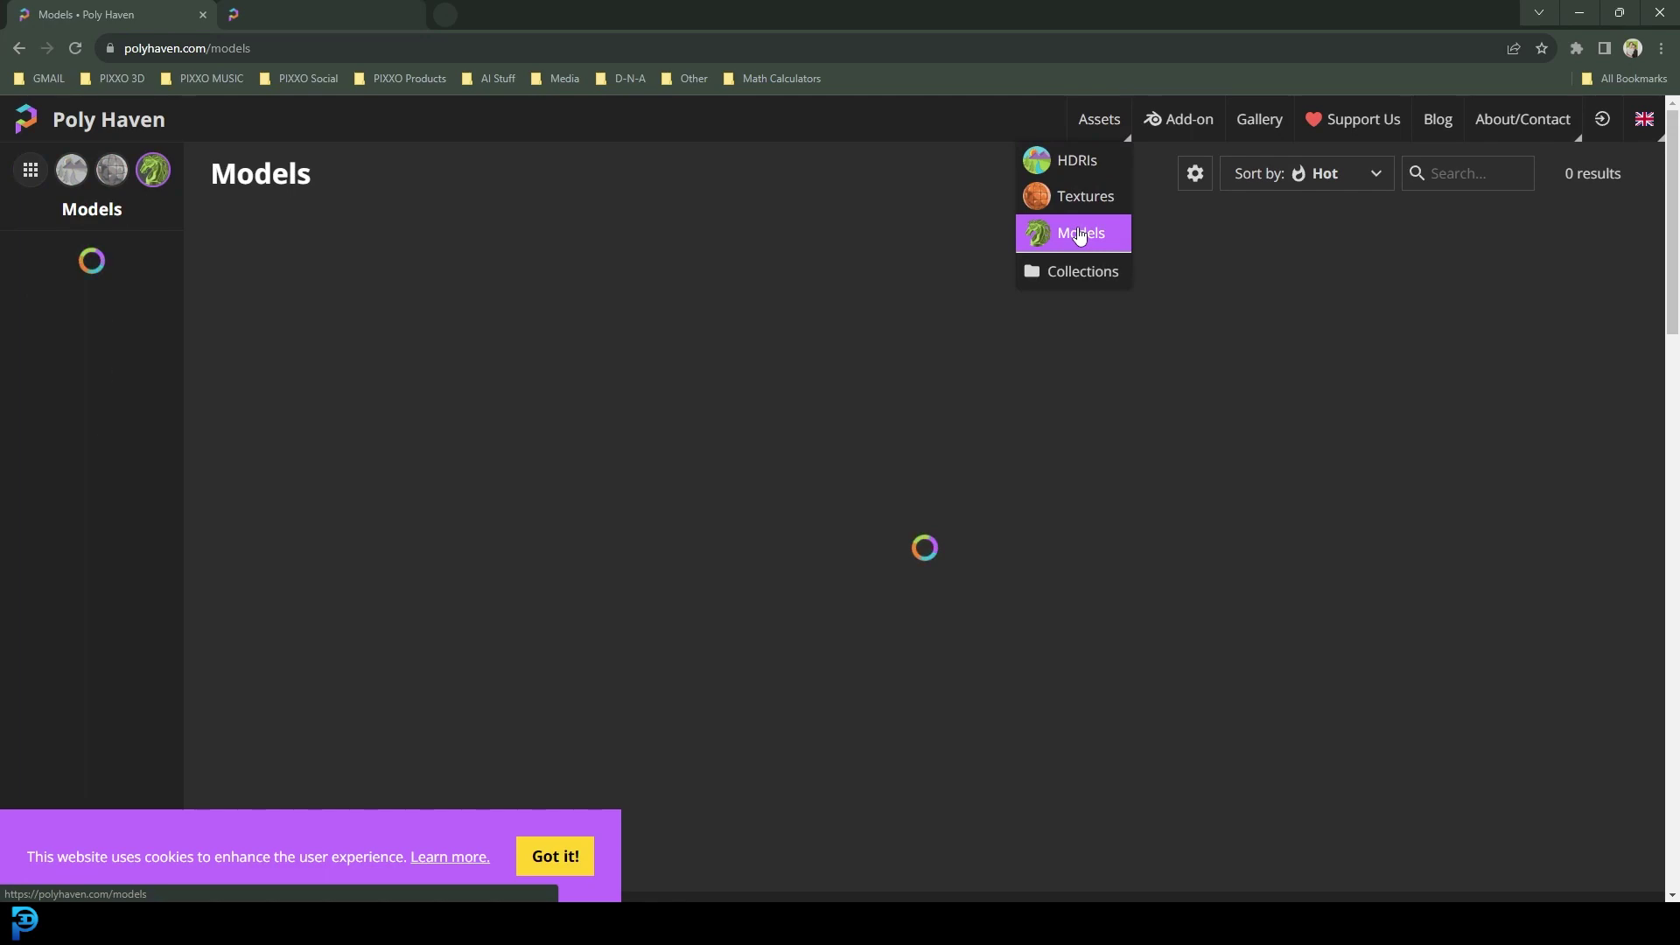
scroll(905, 386, "down", 7)
scroll(1508, 498, "down", 5)
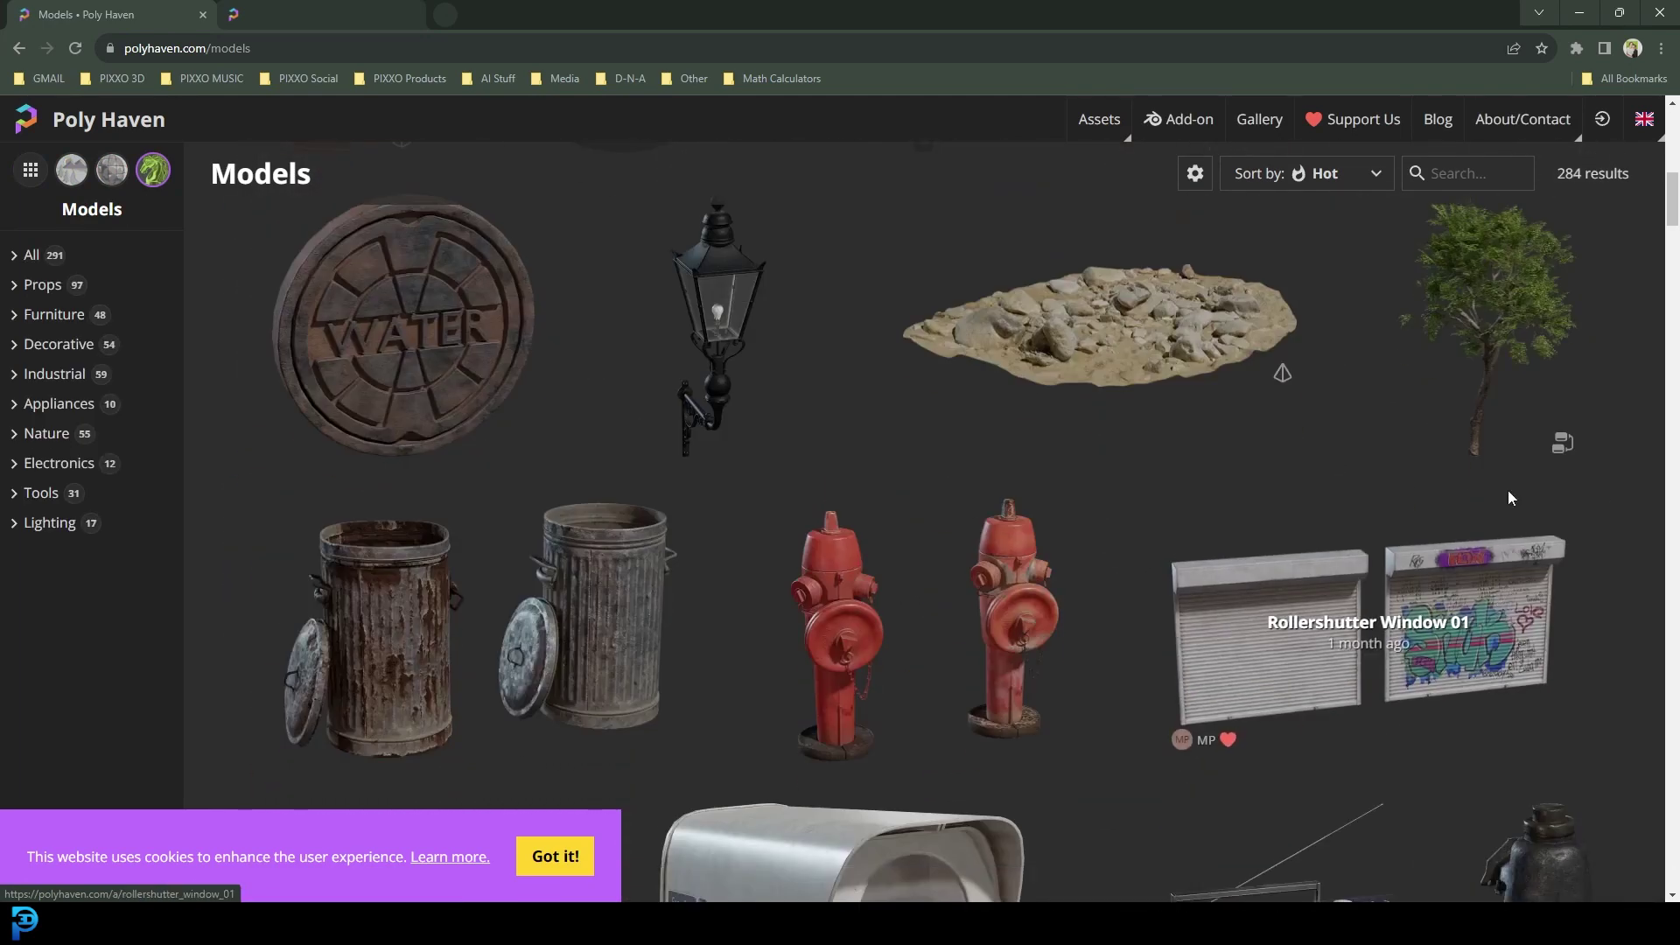
scroll(853, 564, "down", 7)
scroll(853, 562, "down", 5)
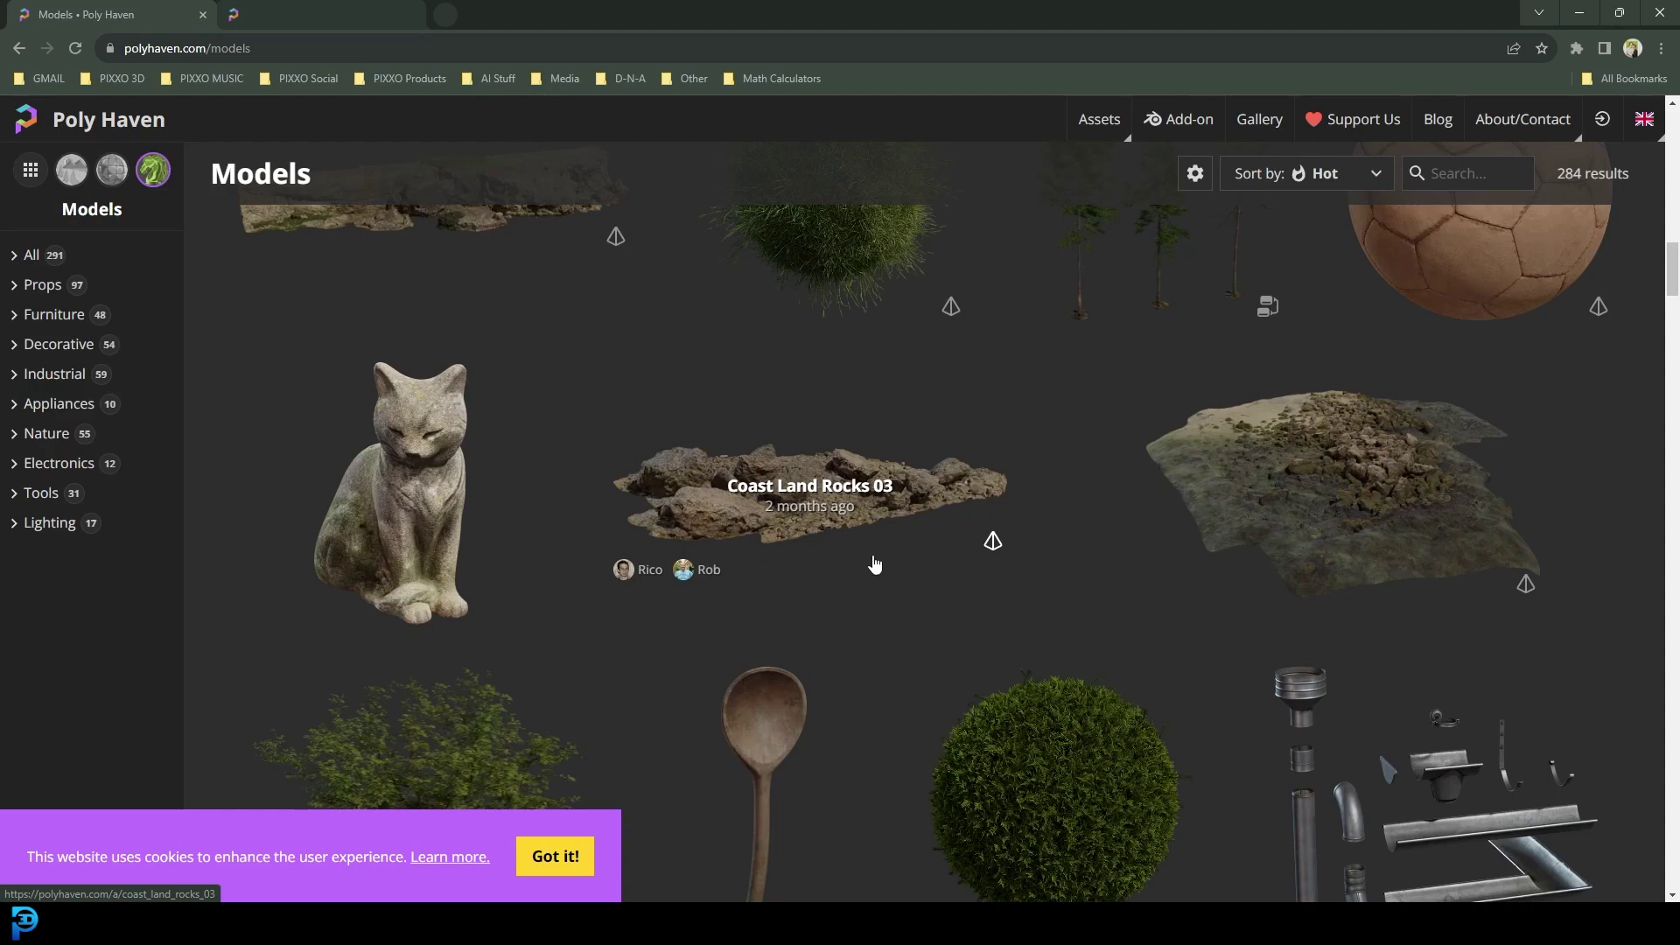
scroll(874, 564, "down", 5)
scroll(894, 495, "down", 5)
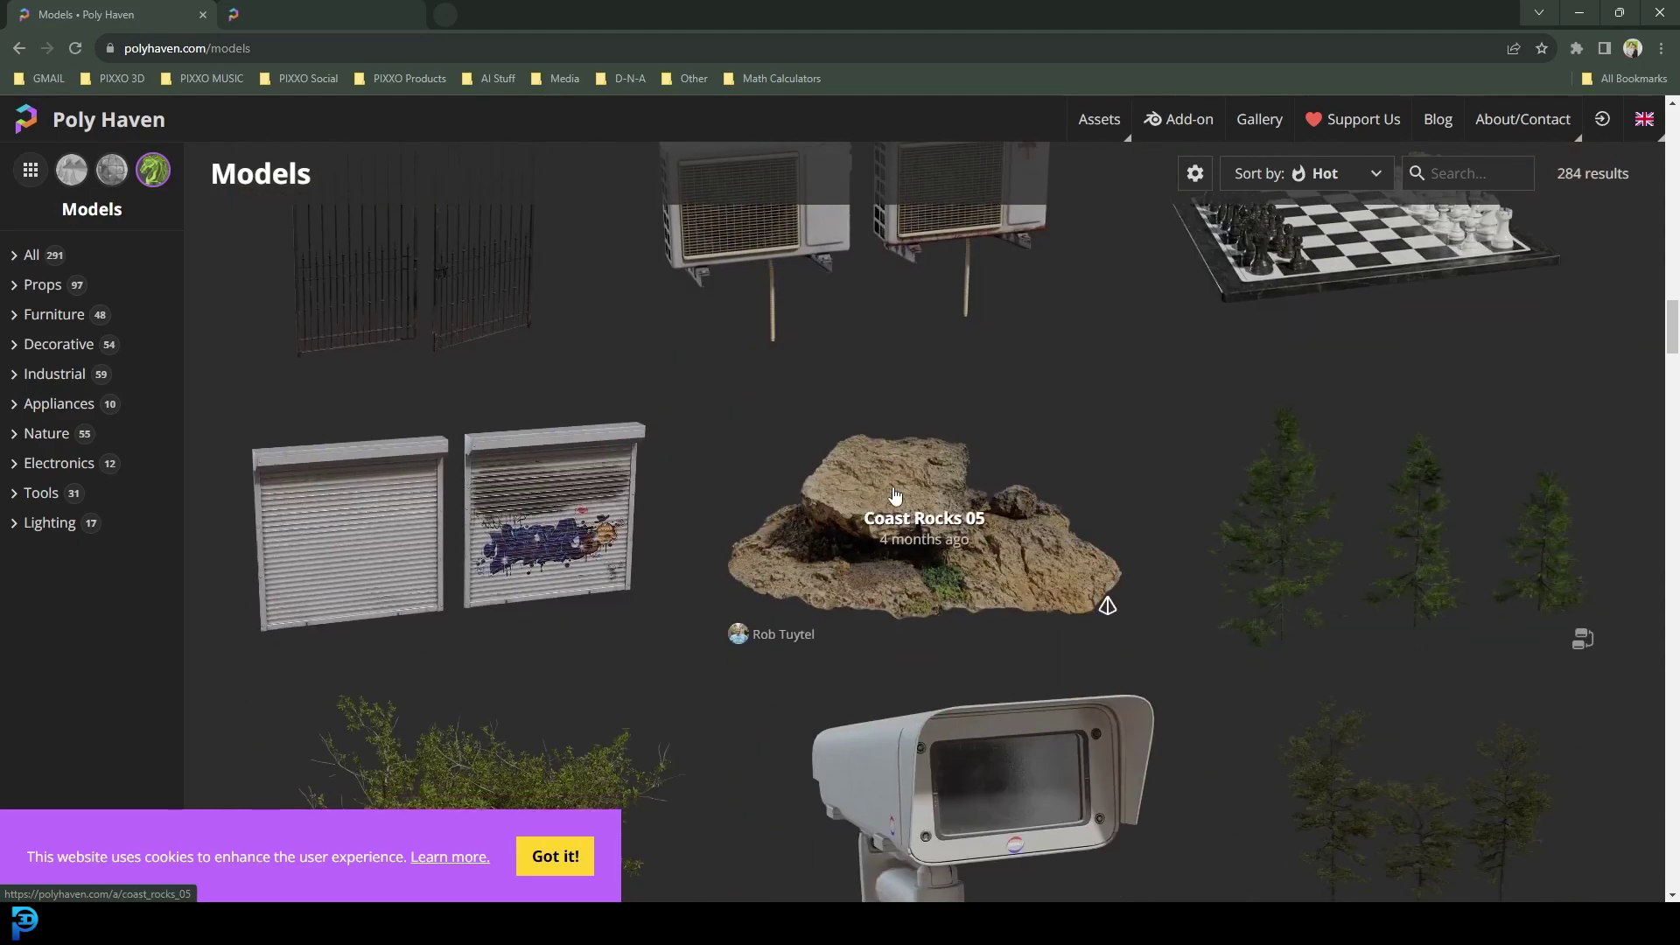
scroll(894, 495, "down", 5)
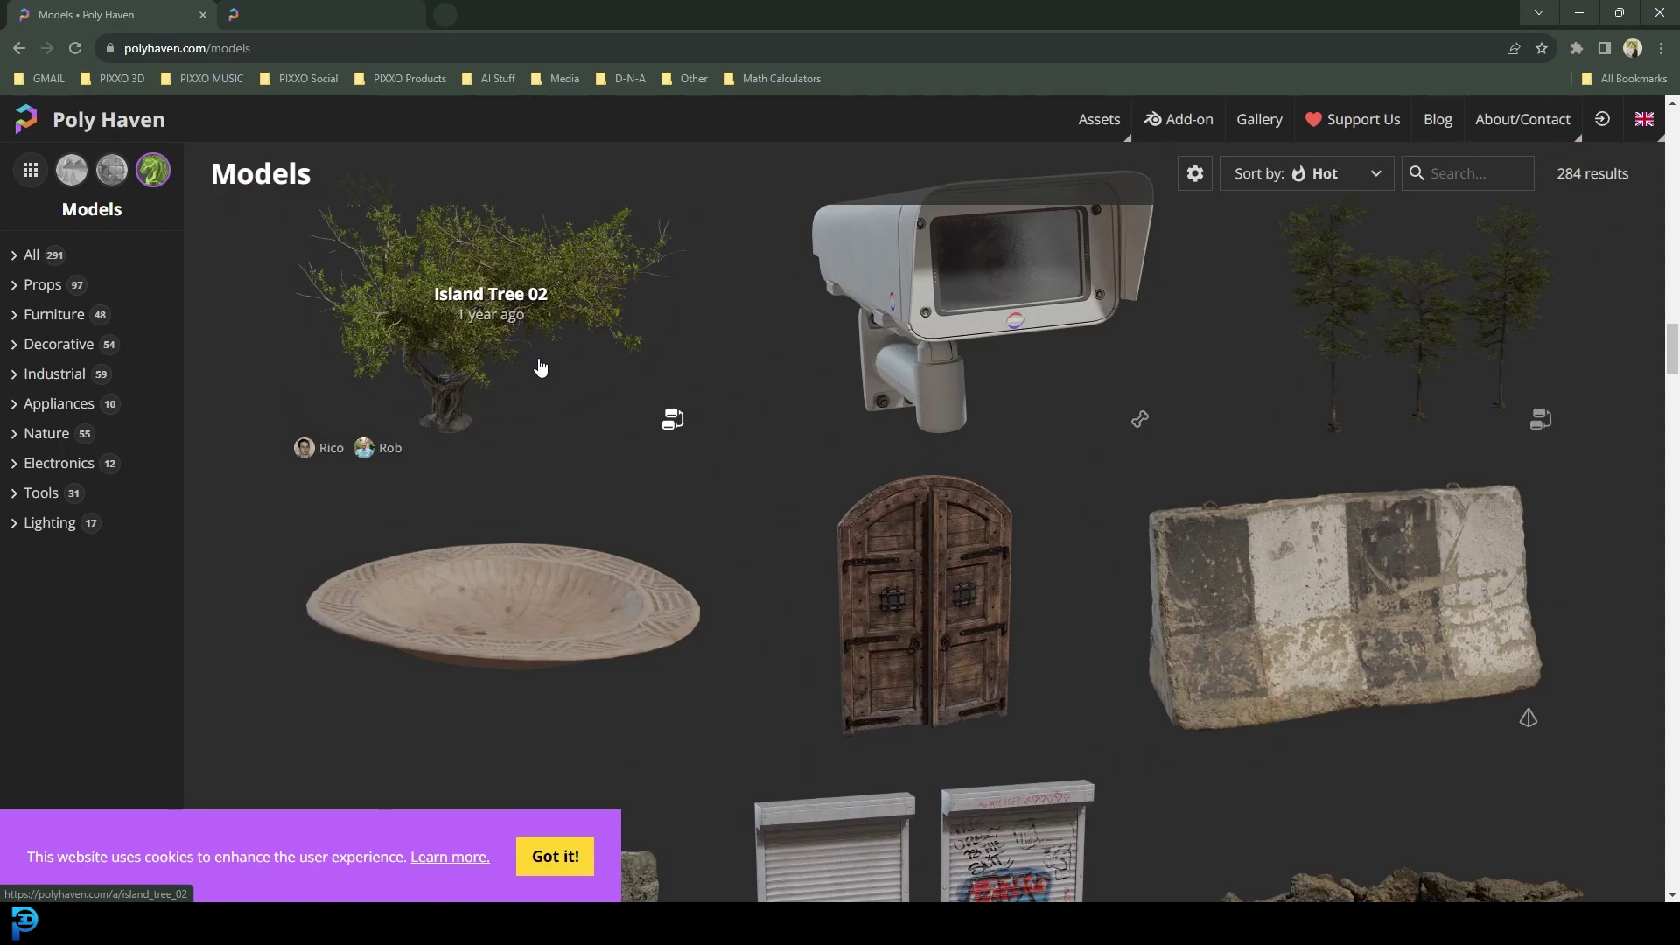
scroll(735, 420, "down", 5)
scroll(1084, 582, "down", 5)
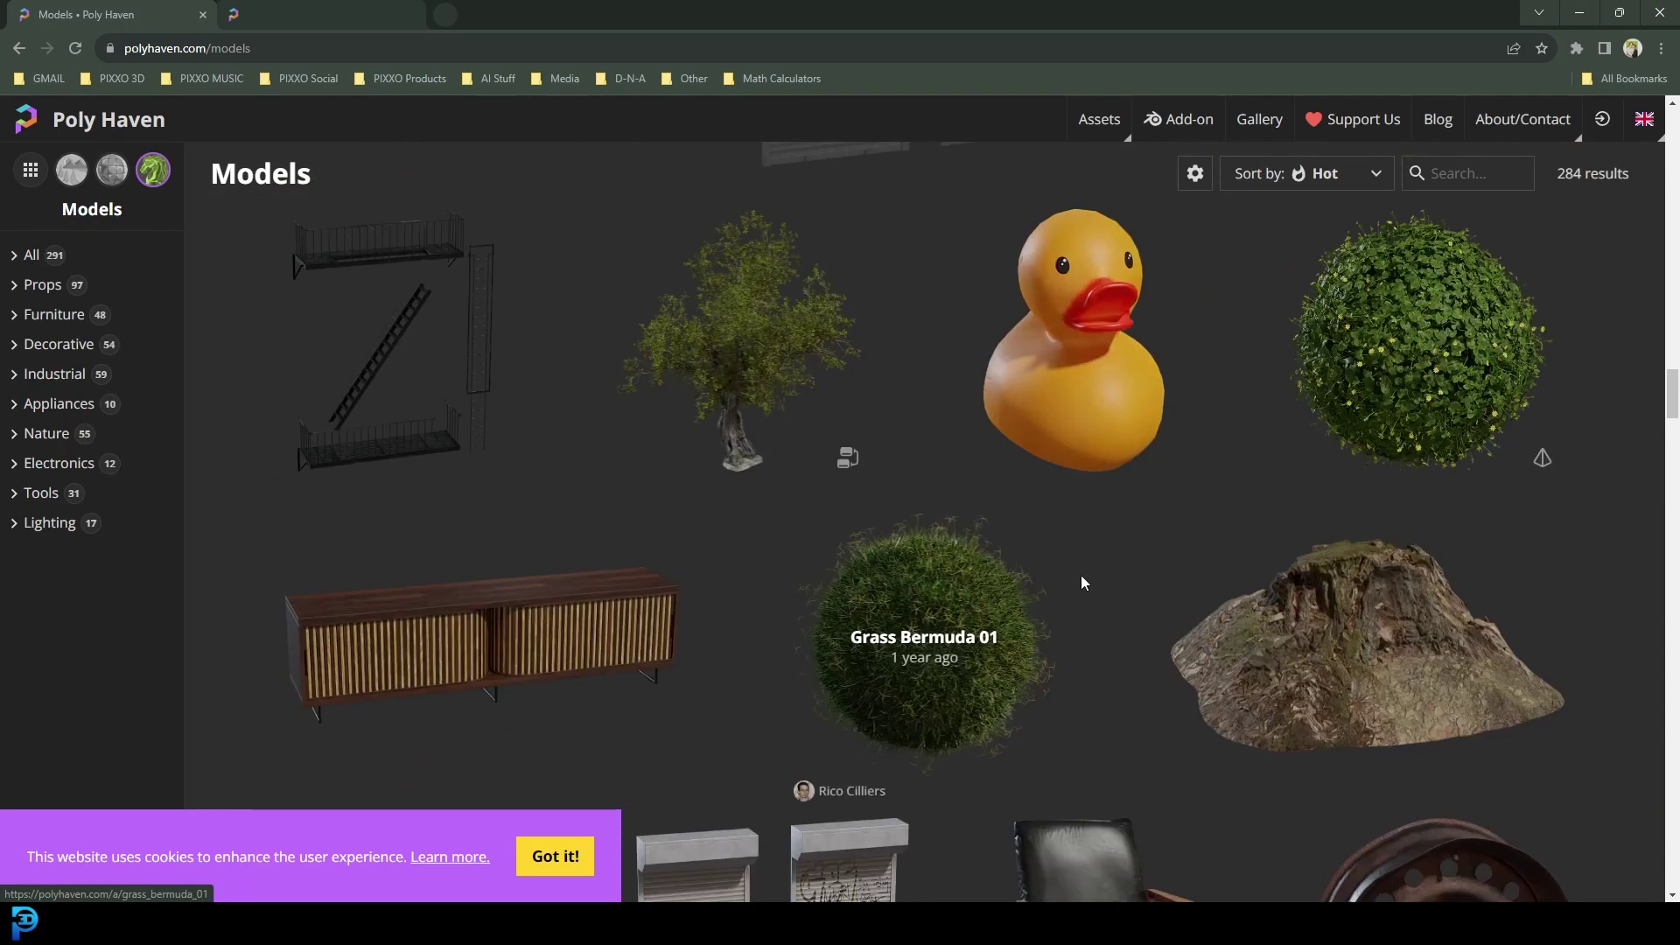
scroll(773, 529, "down", 5)
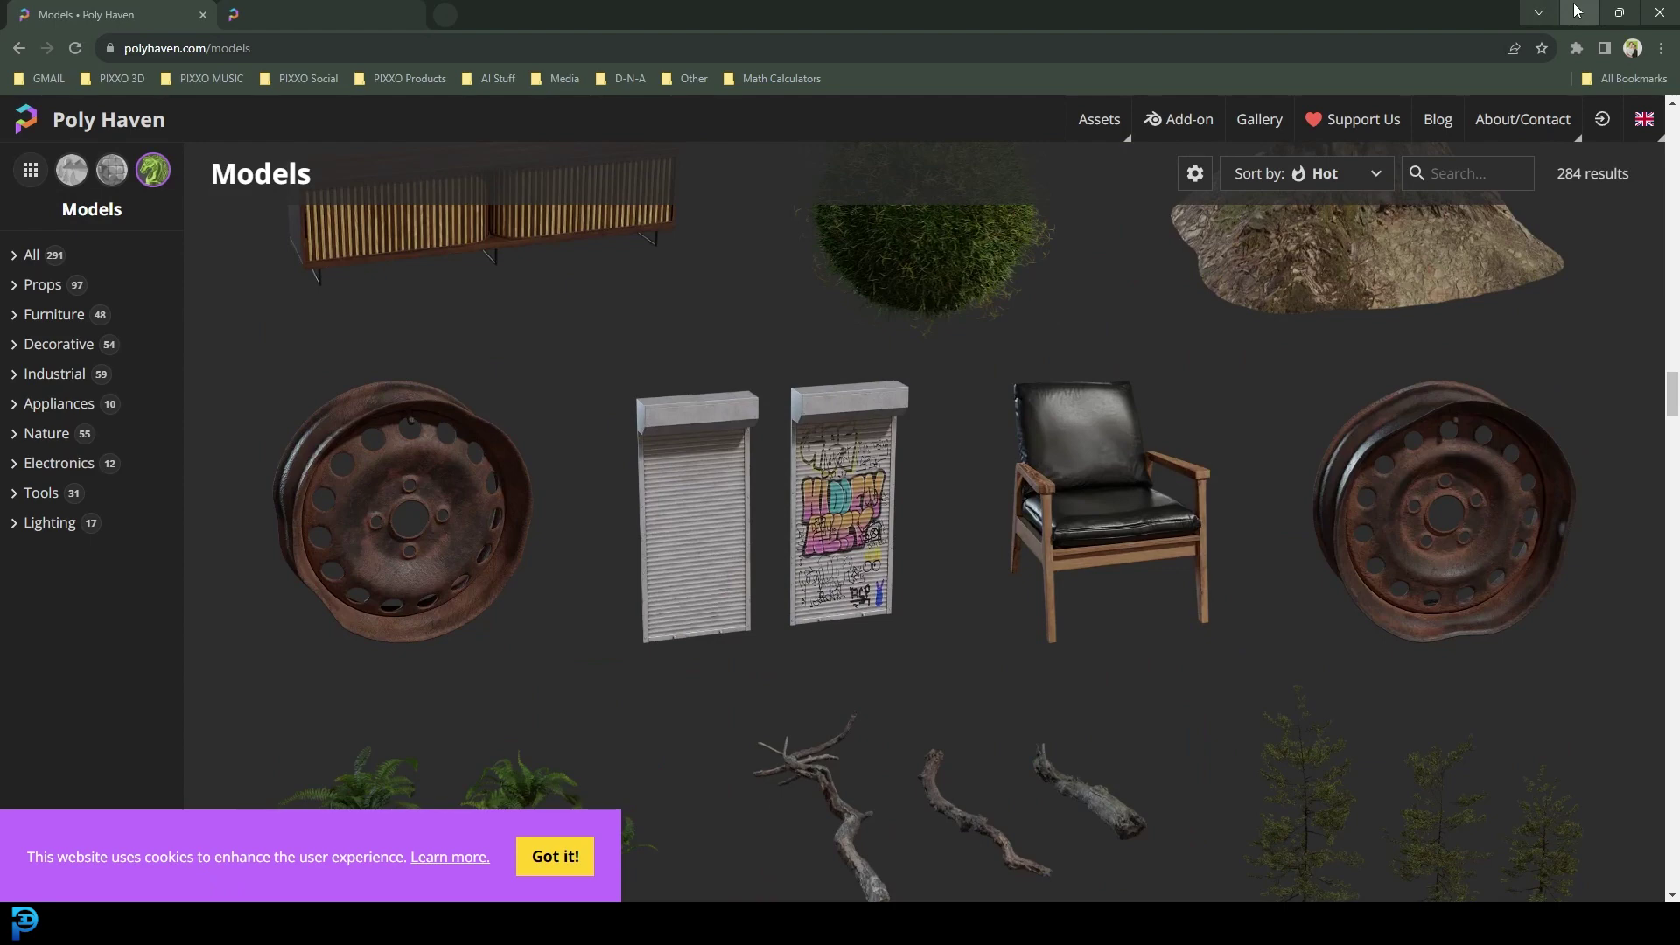
left_click(1572, 14)
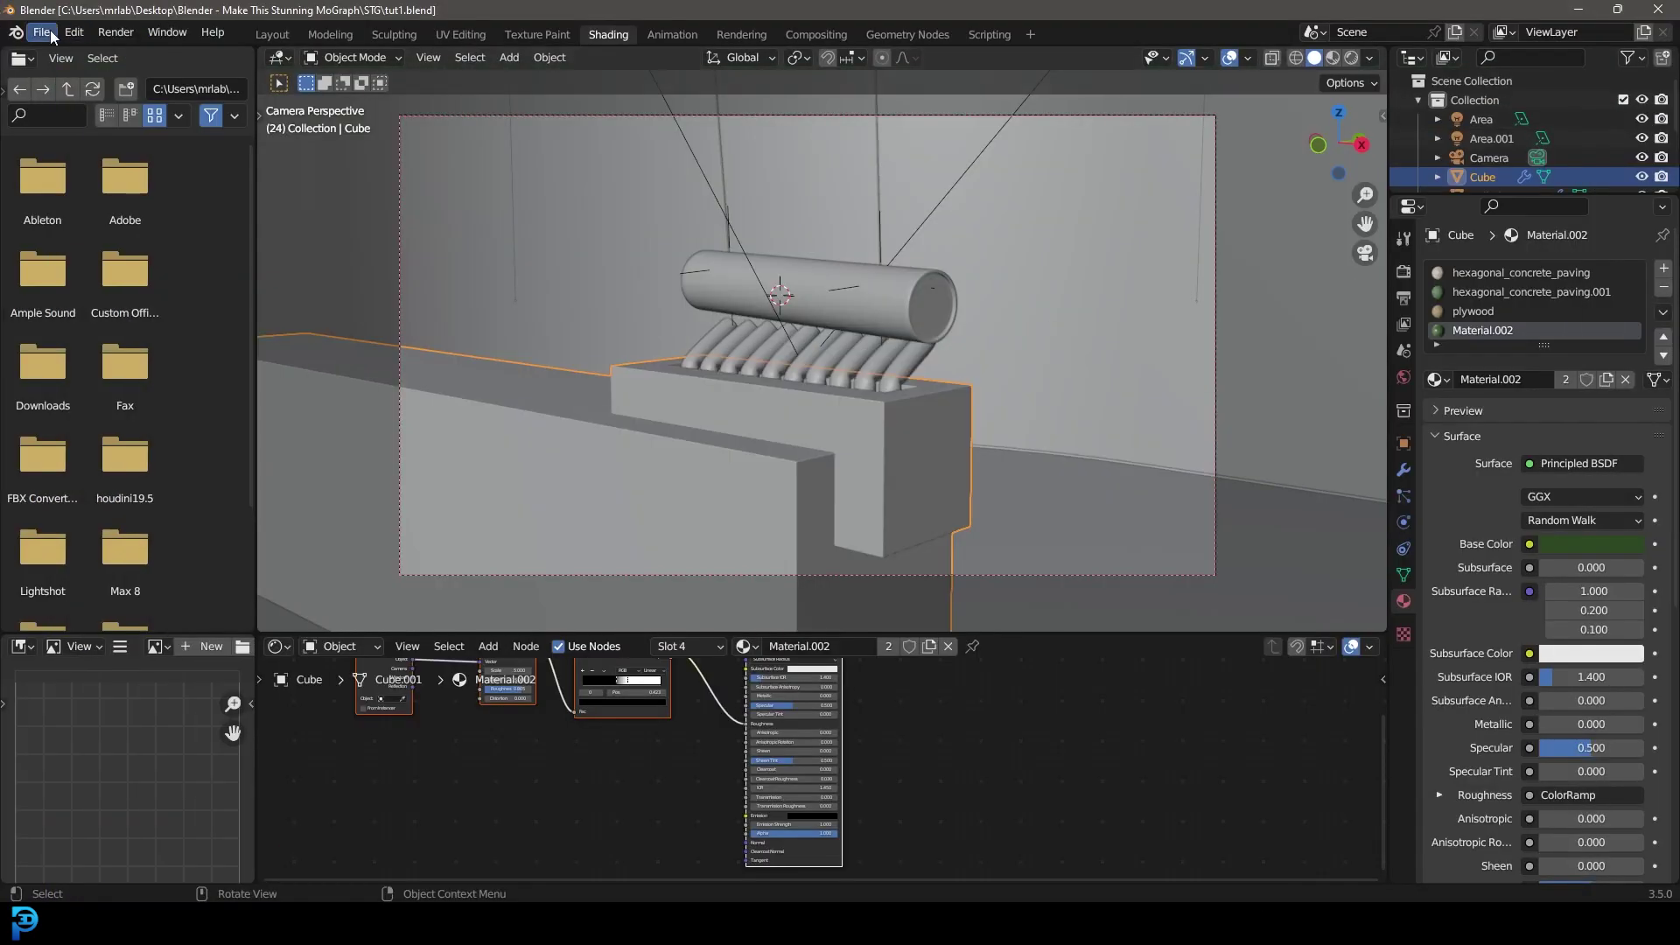
Step: Append the potted_plant_04 object from Blender plant asset.blend in the 3D Assets Plants folder
left_click(50, 35)
left_click(70, 244)
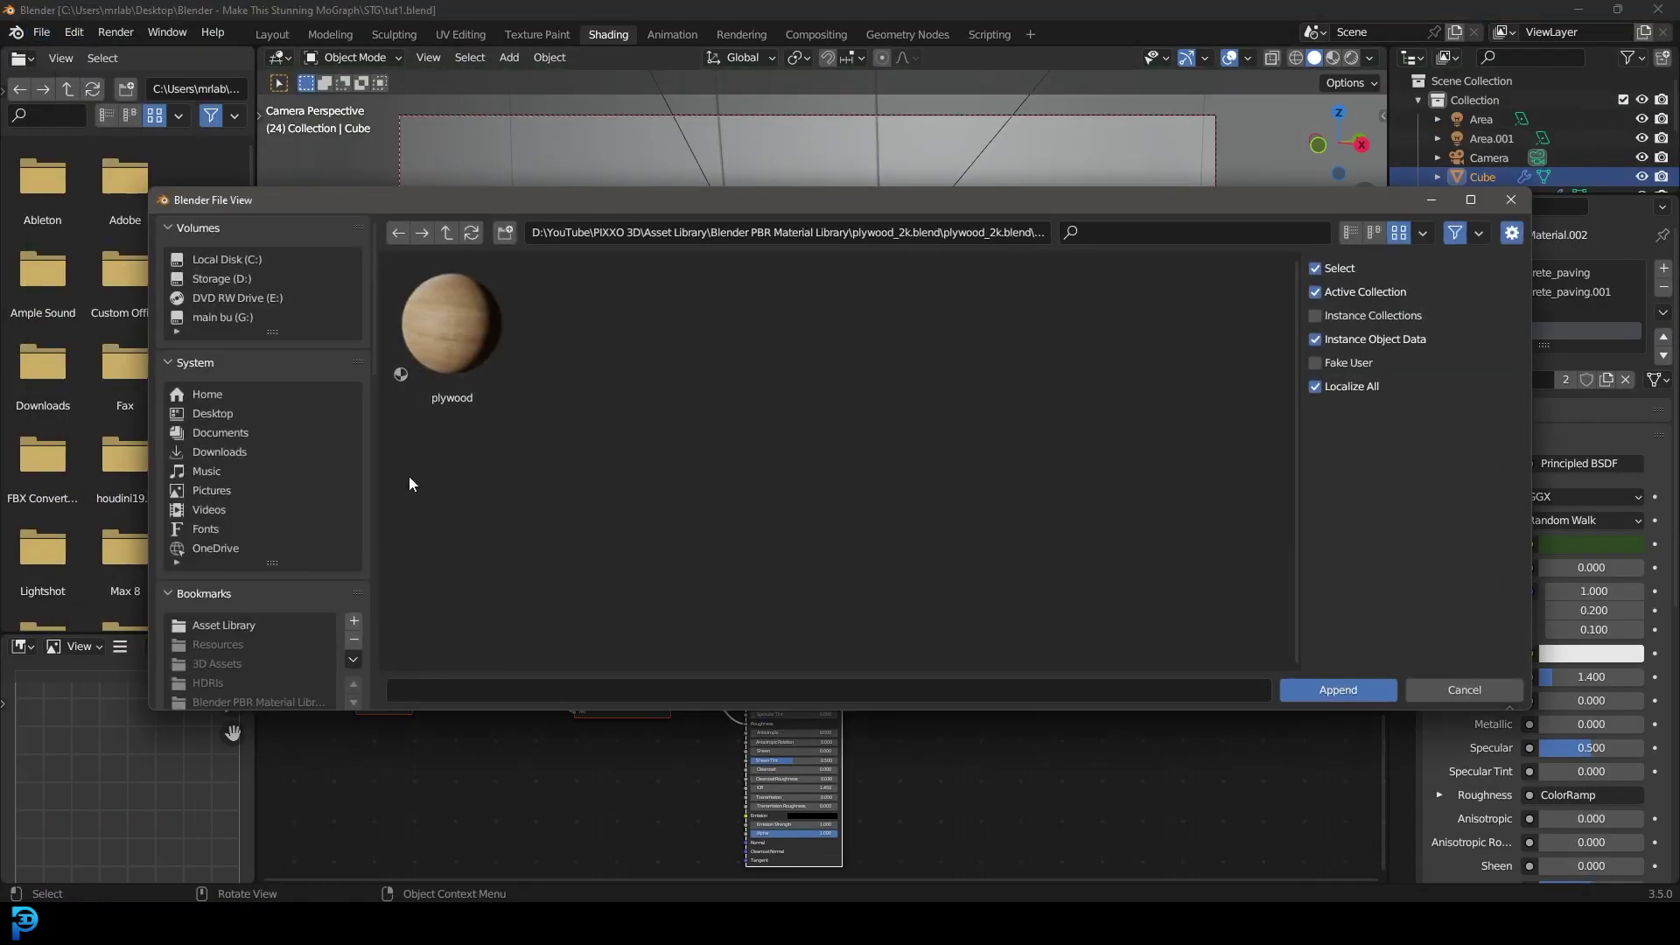
left_click(235, 626)
left_click(606, 360)
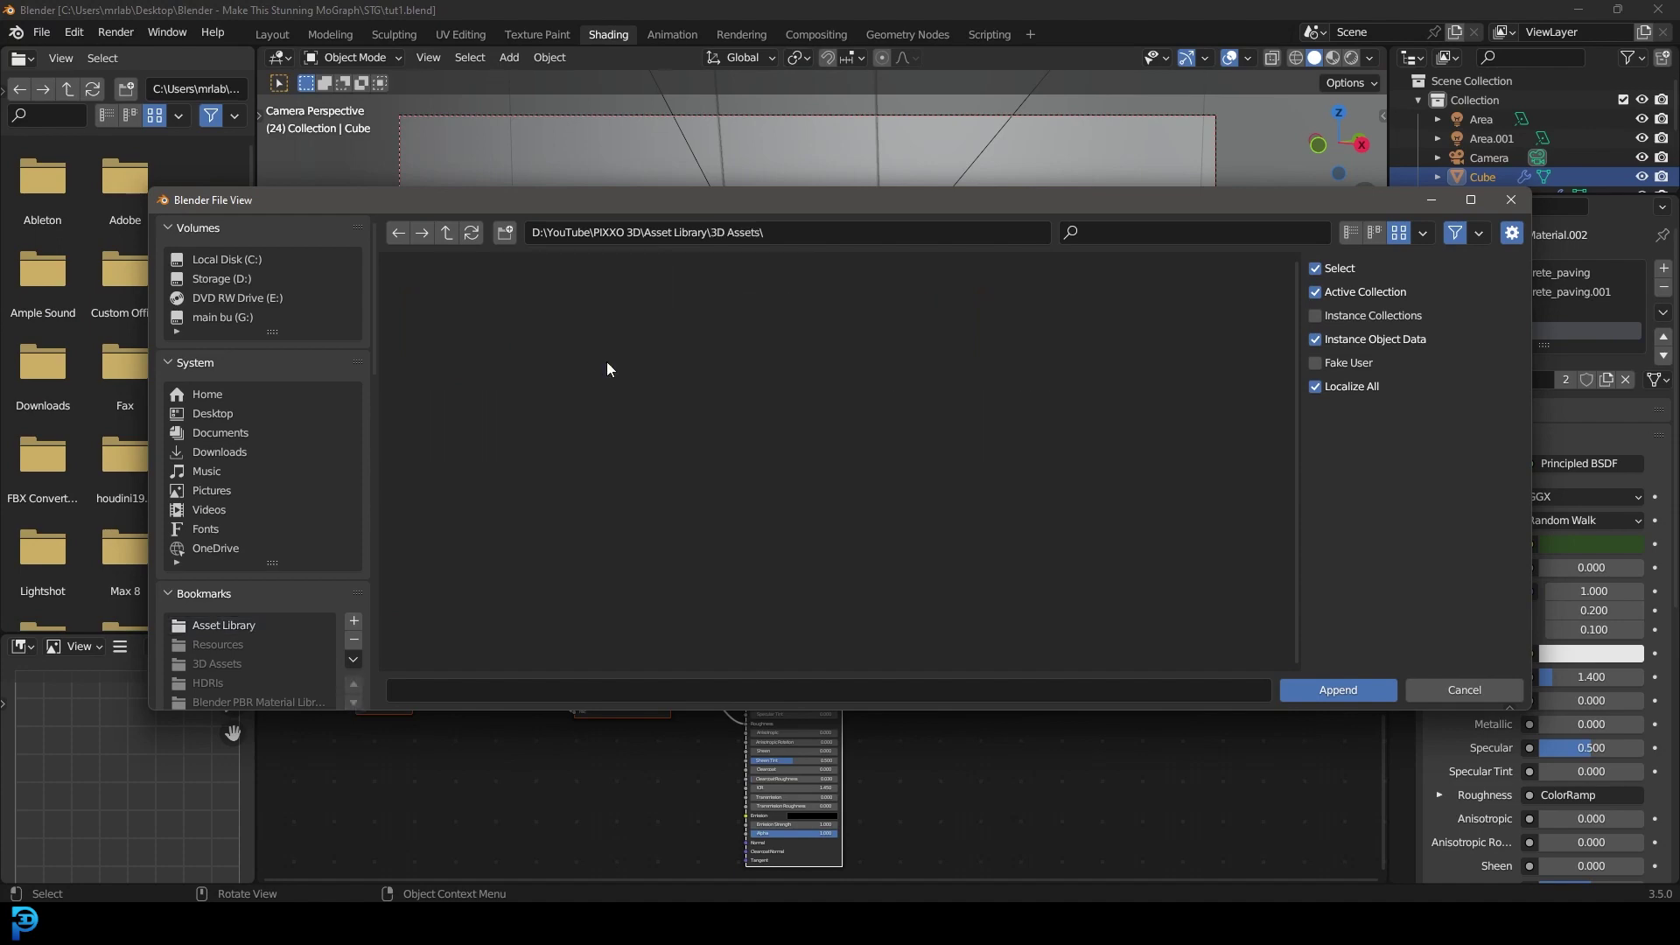
left_click(458, 352)
left_click(608, 322)
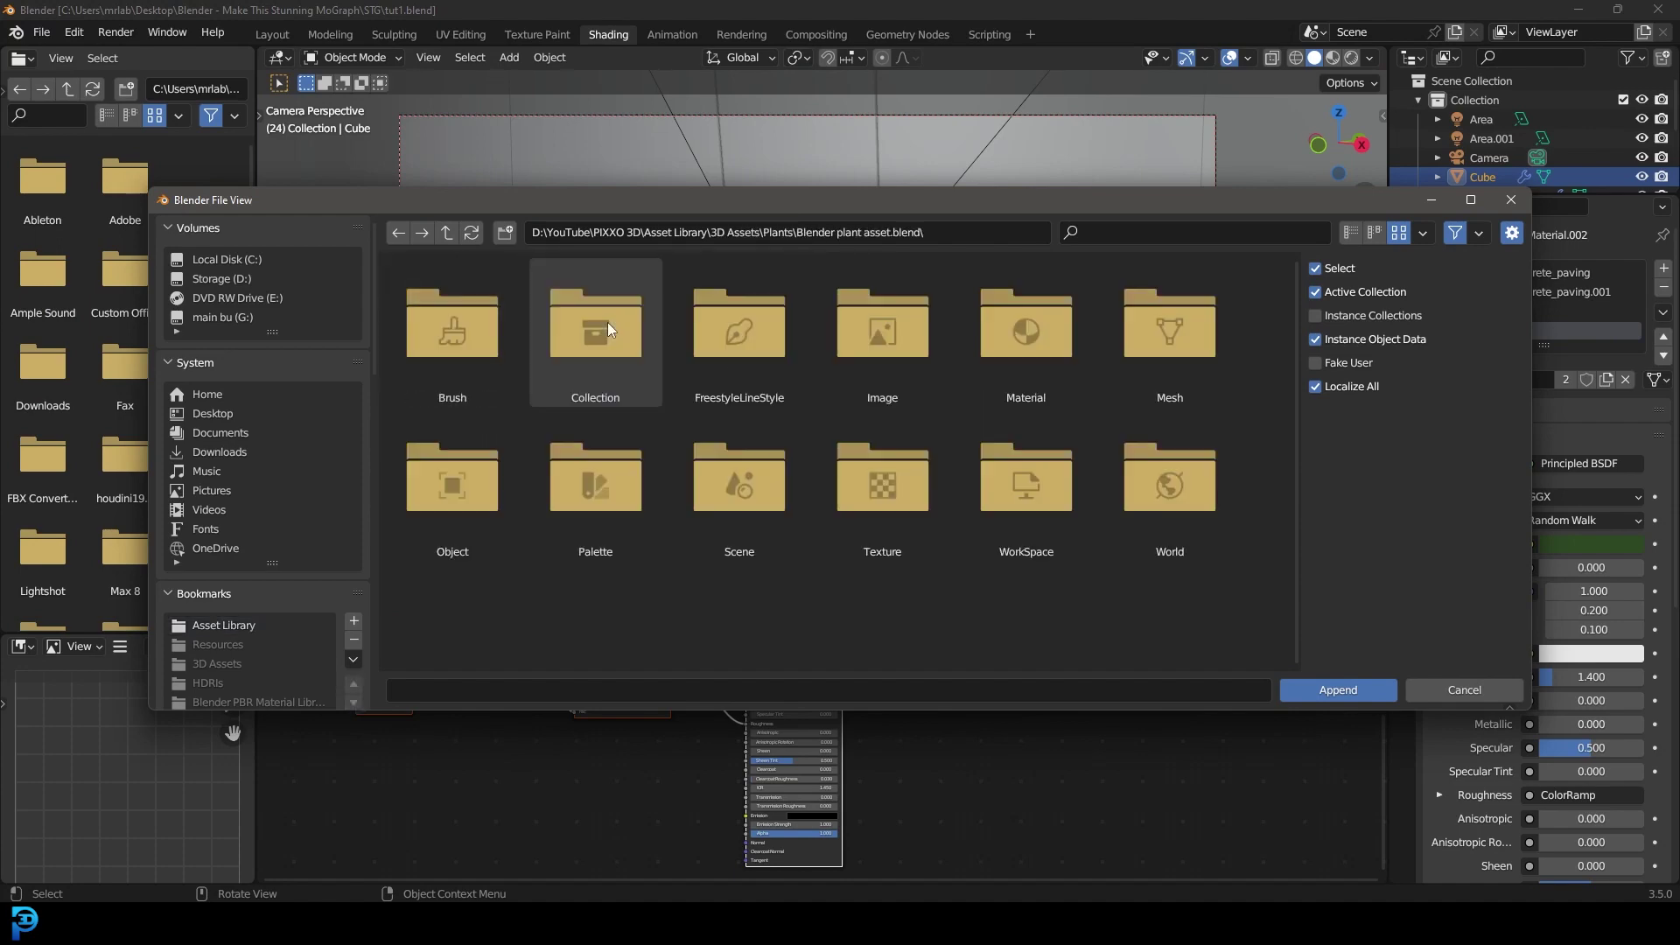
left_click(490, 491)
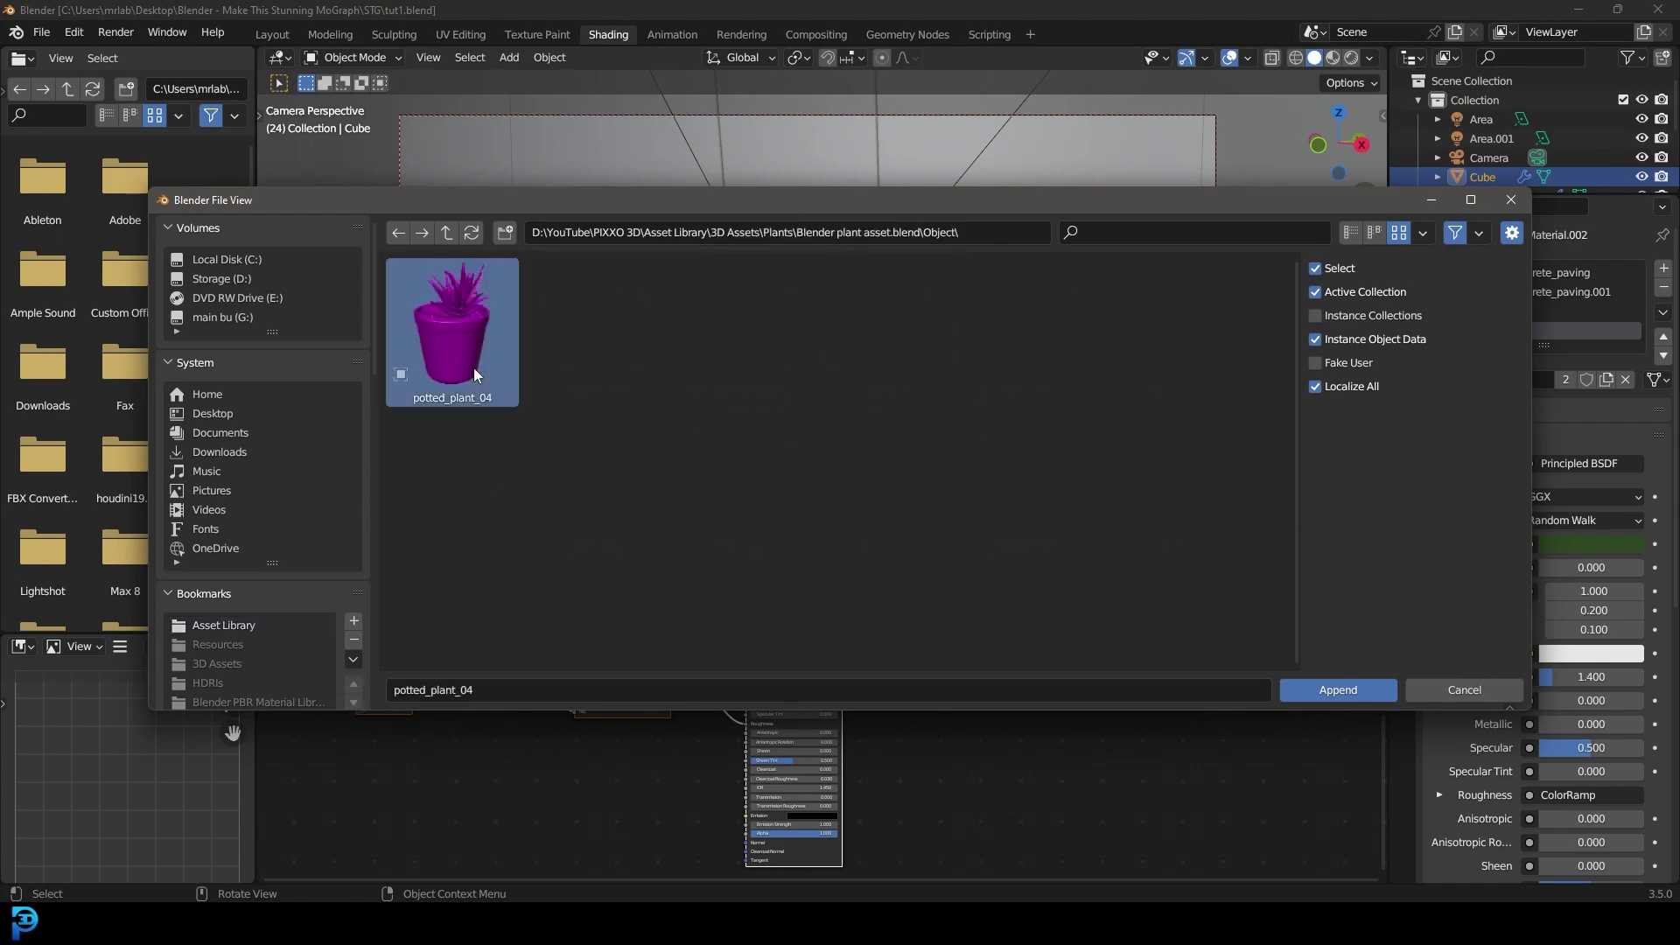
double_click(474, 367)
Step: Scale up the plant and move it left of the log in front orthographic view
middle_click_drag(802, 323, 774, 375)
scroll(773, 375, "up", 3)
key("s")
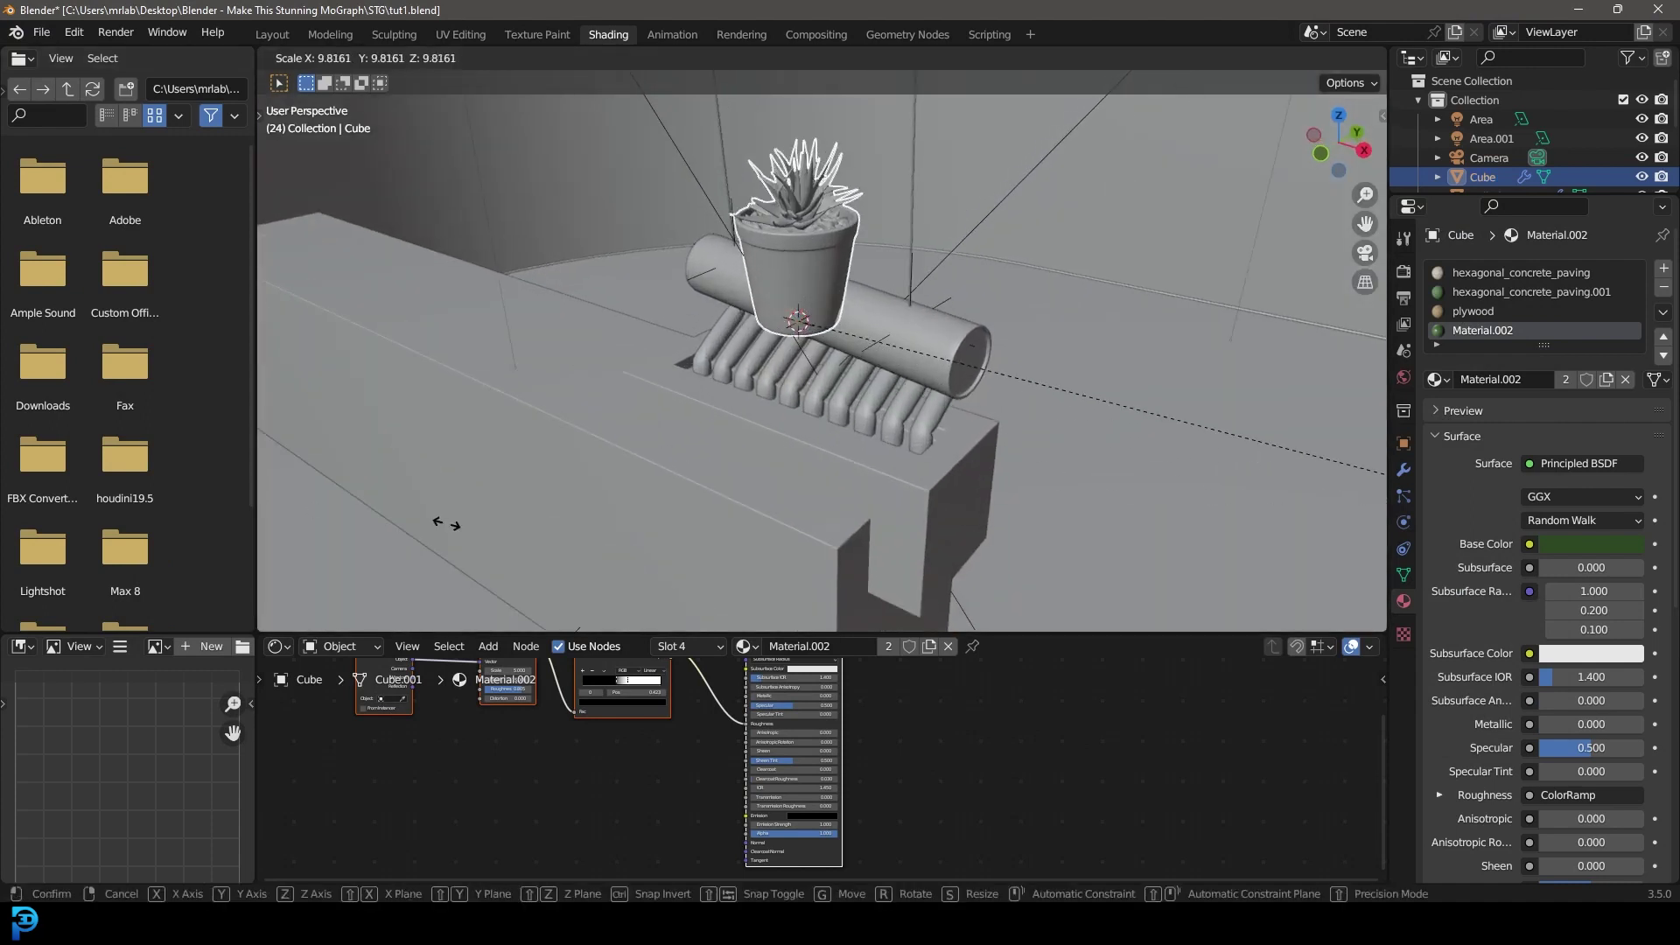
left_click(445, 523)
middle_click_drag(631, 419, 740, 371)
key("KP_1")
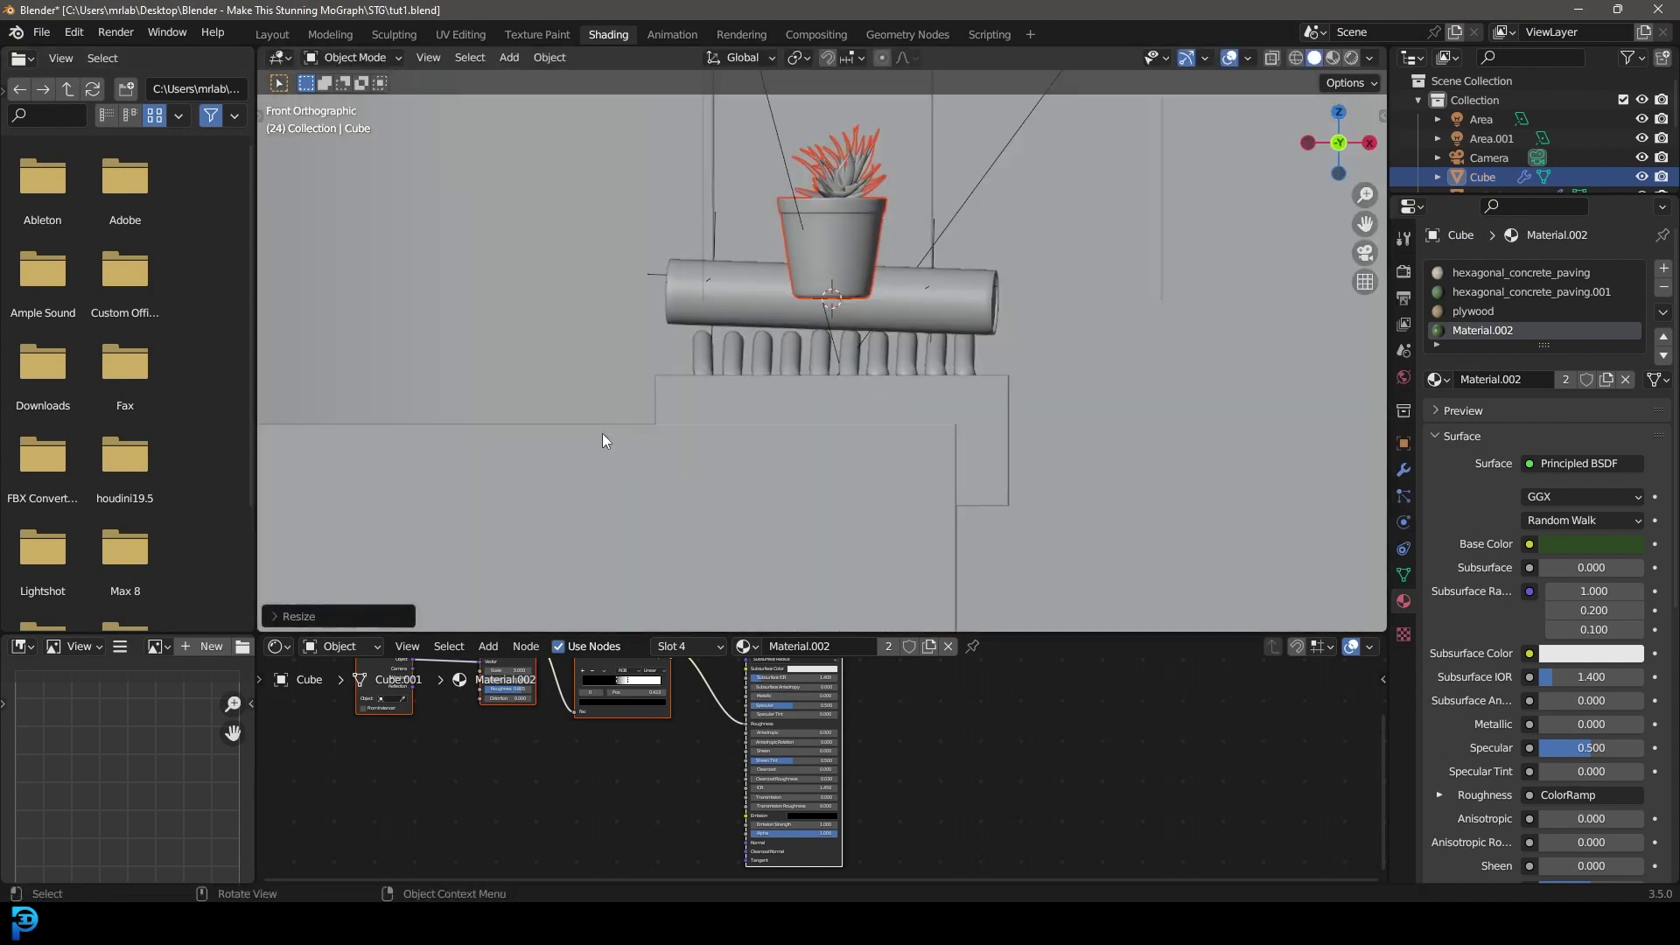
key("g")
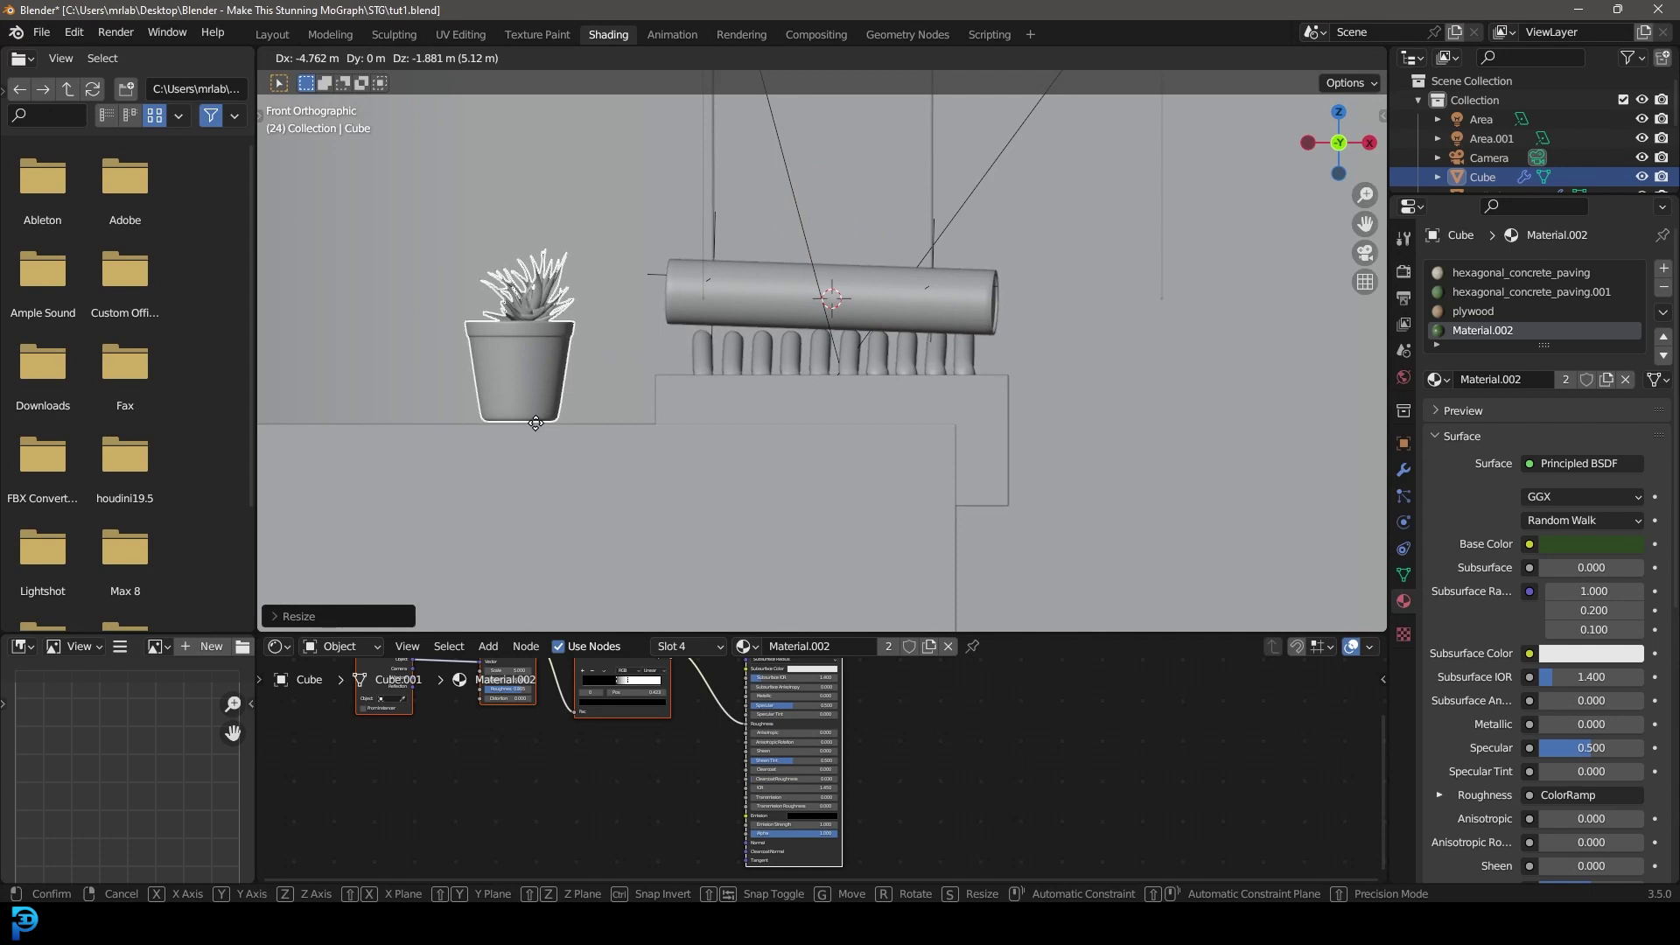
left_click(525, 431)
Step: Raise the plant onto the ledge beside the pipe, resize it in camera view, and deselect
scroll(613, 385, "up", 2)
key("g")
key("z")
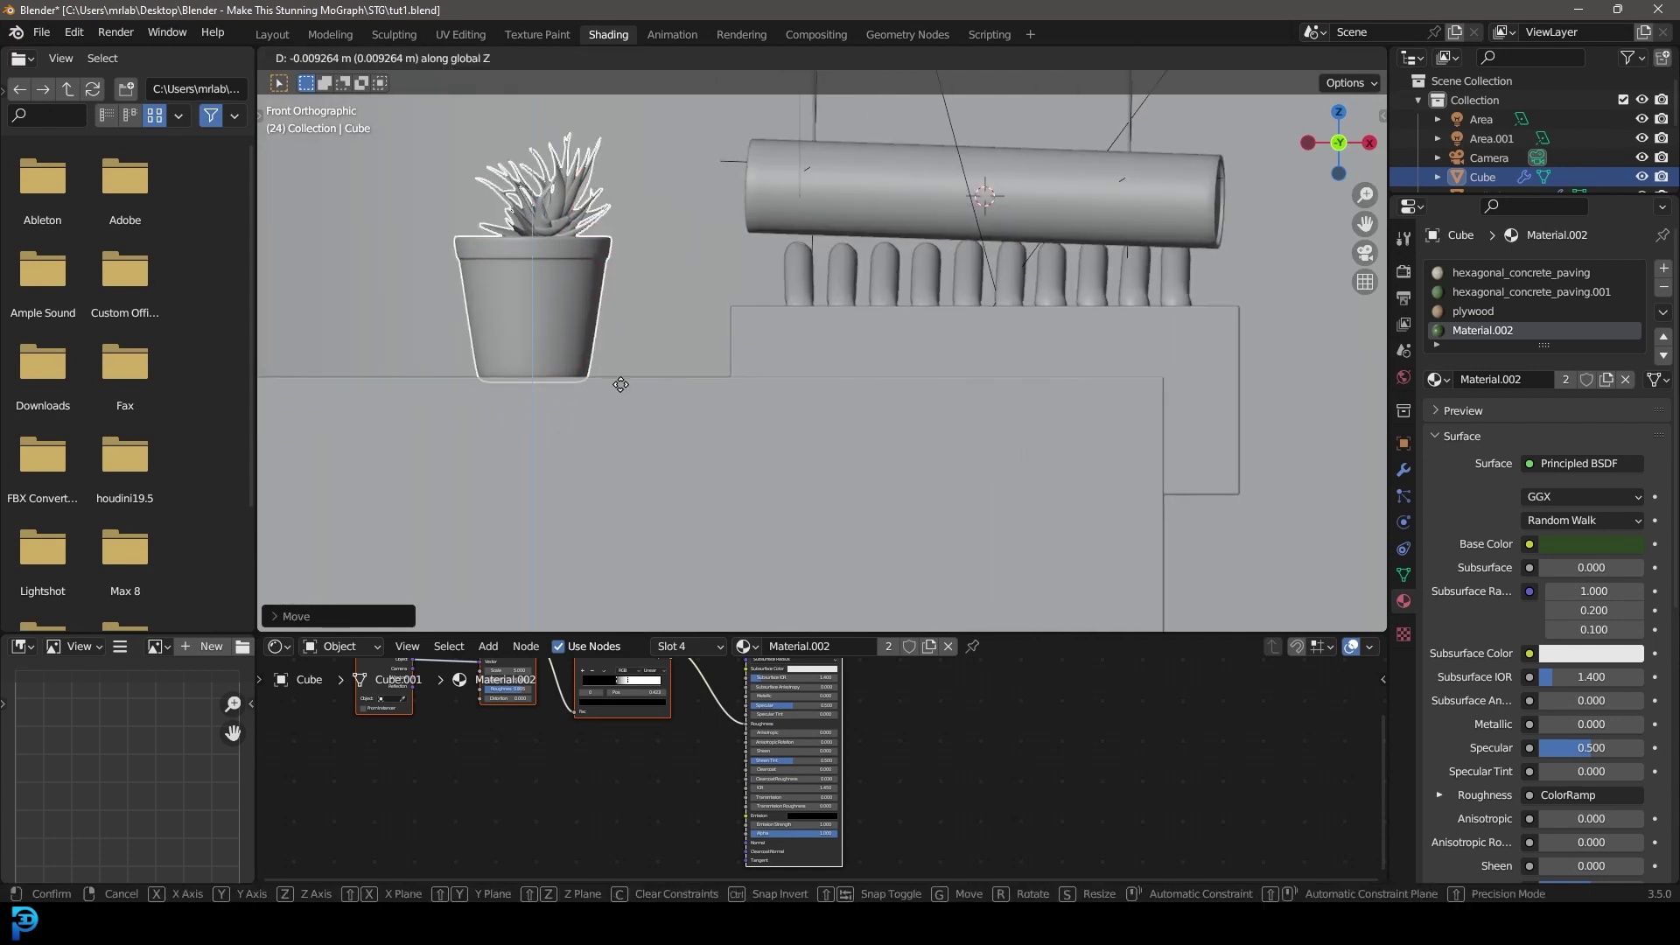
left_click(626, 361)
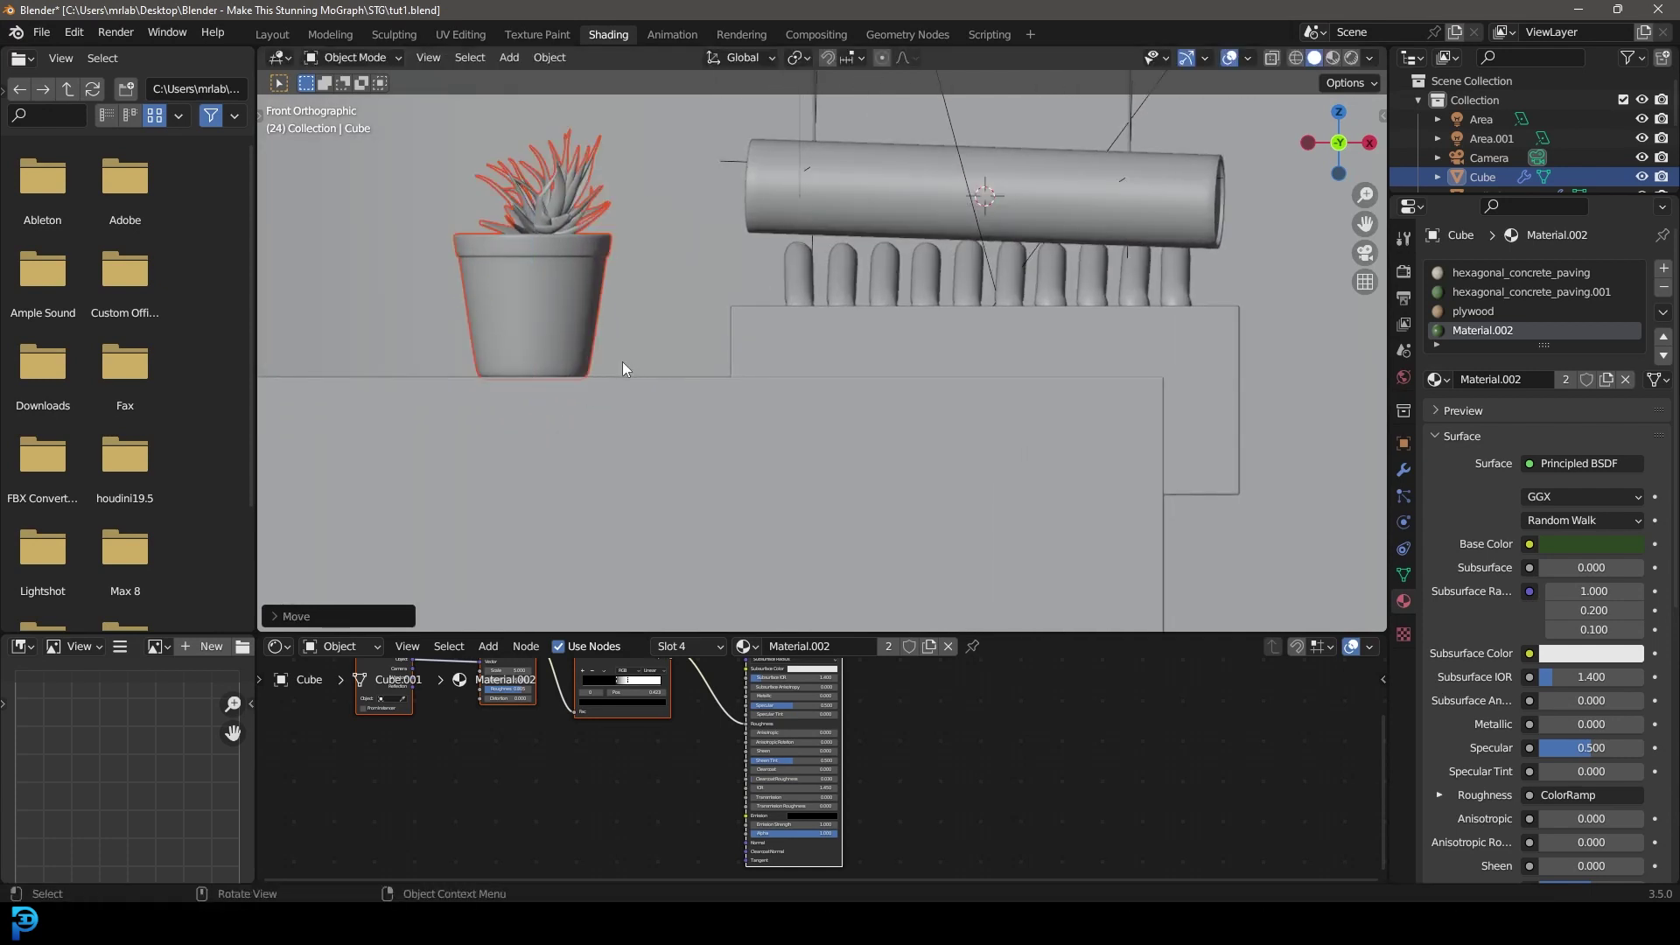
key("KP_0")
key("s")
left_click(816, 482)
key("alt+a")
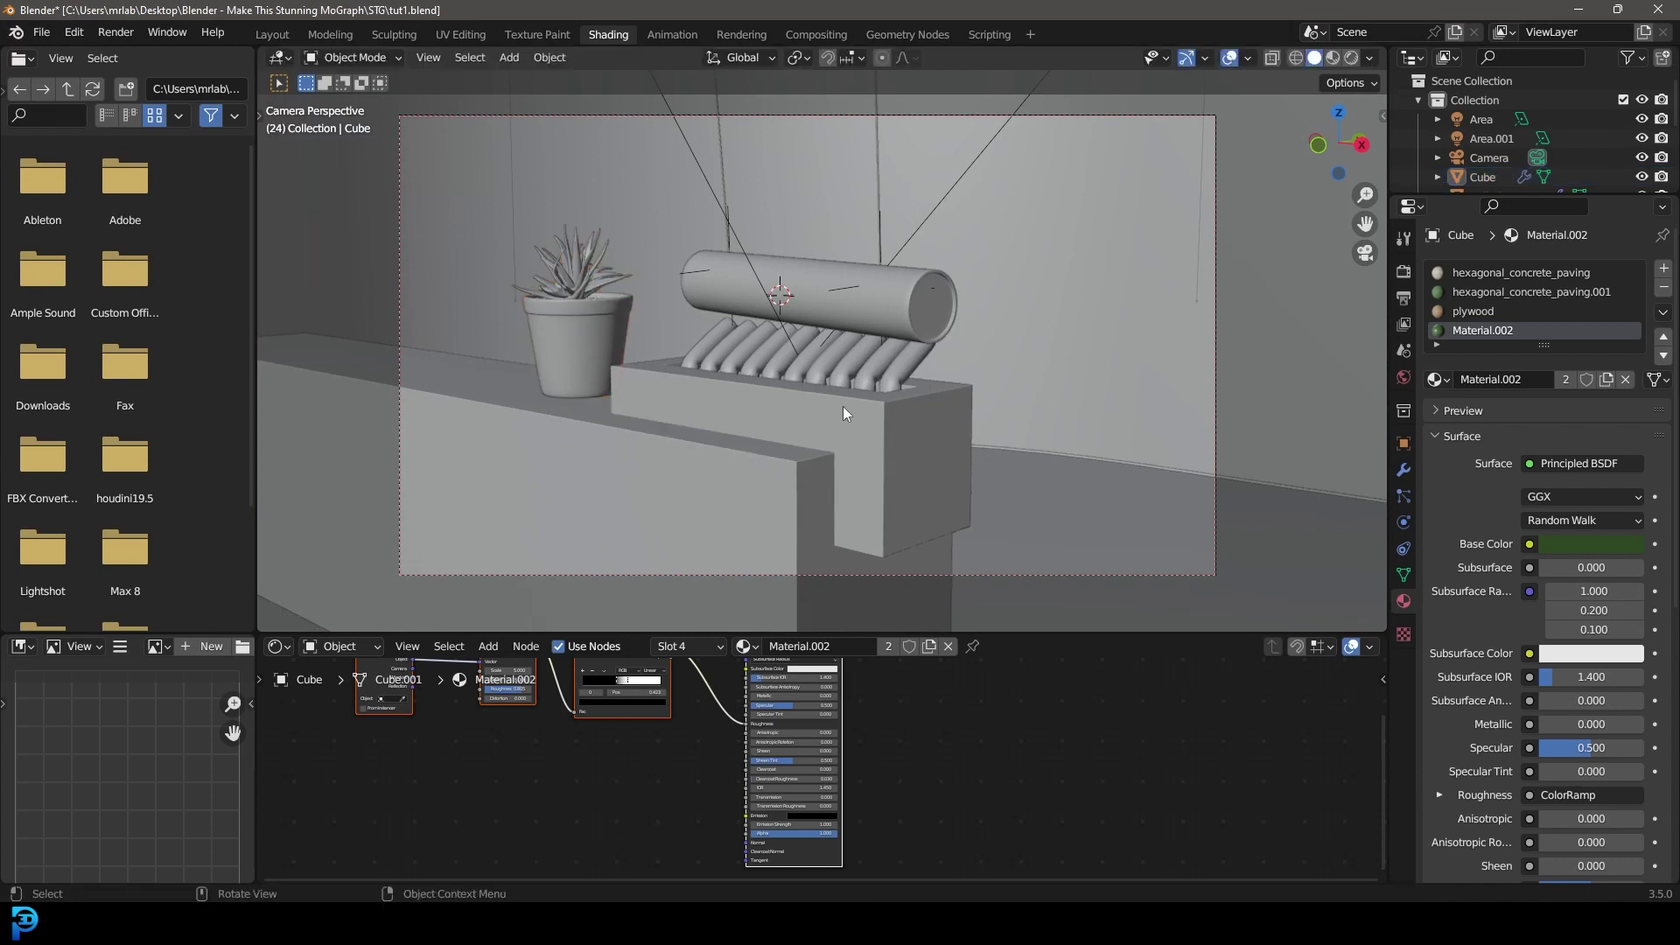
Step: Check the scene in rendered shading, then return the viewport to solid shading
scroll(885, 371, "up", 2)
scroll(806, 380, "down", 4)
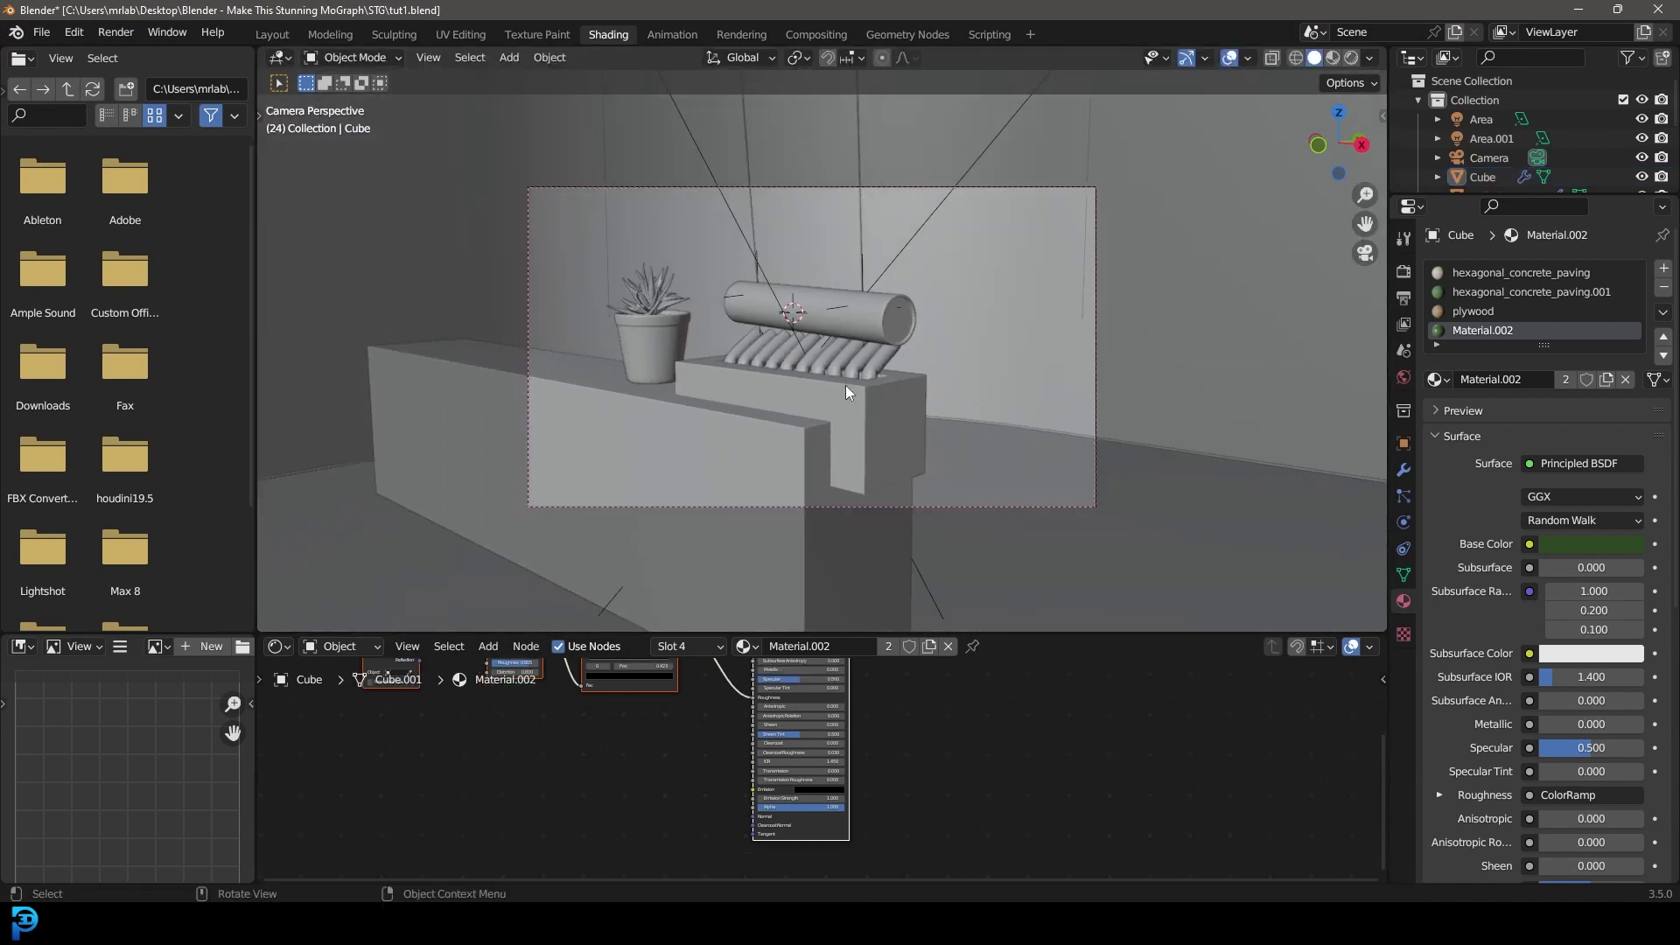
left_click(845, 385)
key("z")
left_click(848, 291)
left_click(959, 348)
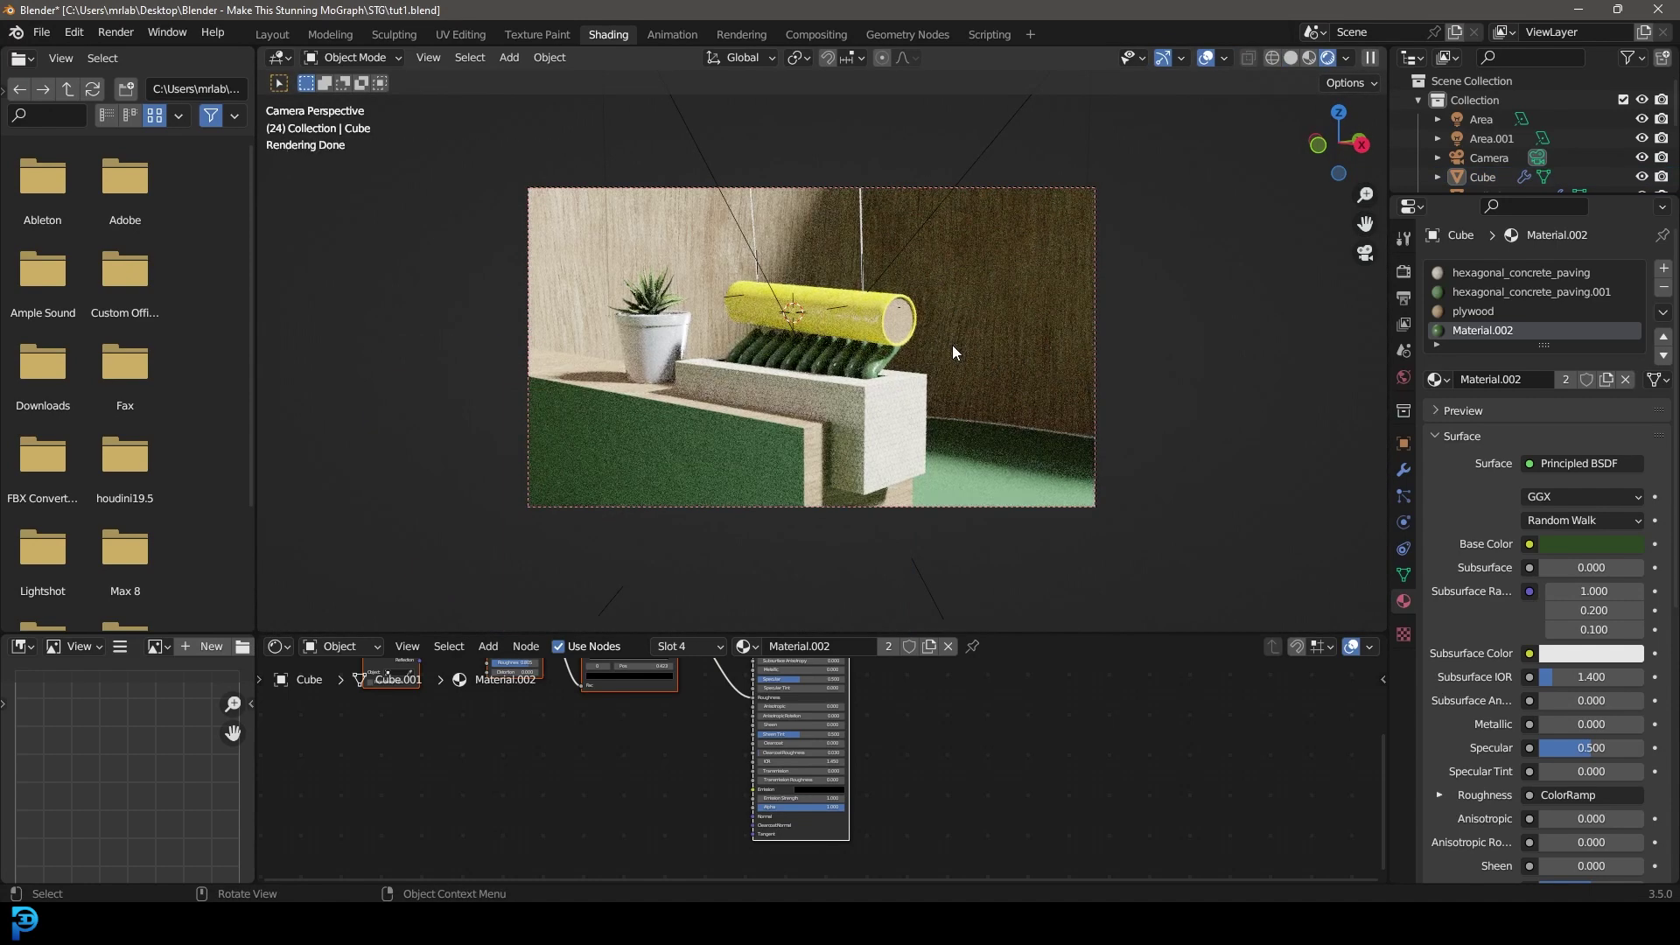
key("z")
left_click(1061, 344)
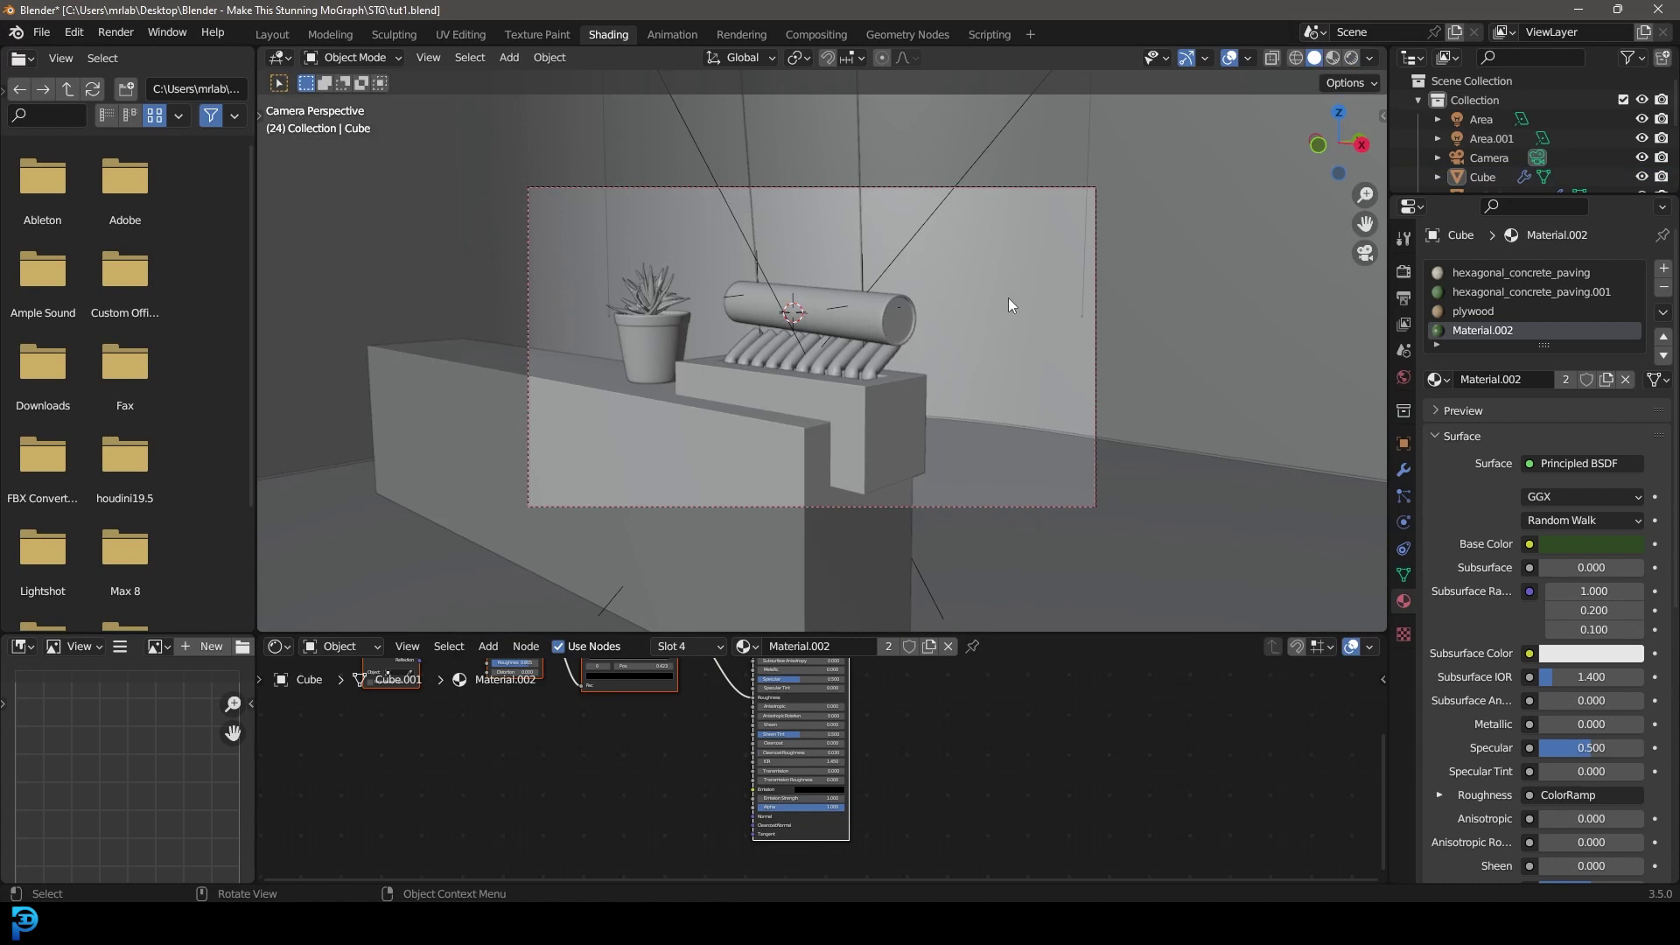
Step: Reposition and rotate the area light above the scene
mouse_move(1008, 298)
middle_mouse_down()
mouse_move(872, 302)
mouse_move(885, 291)
middle_mouse_up()
scroll(874, 293, "down", 2)
left_click(880, 270)
scroll(882, 281, "down", 3)
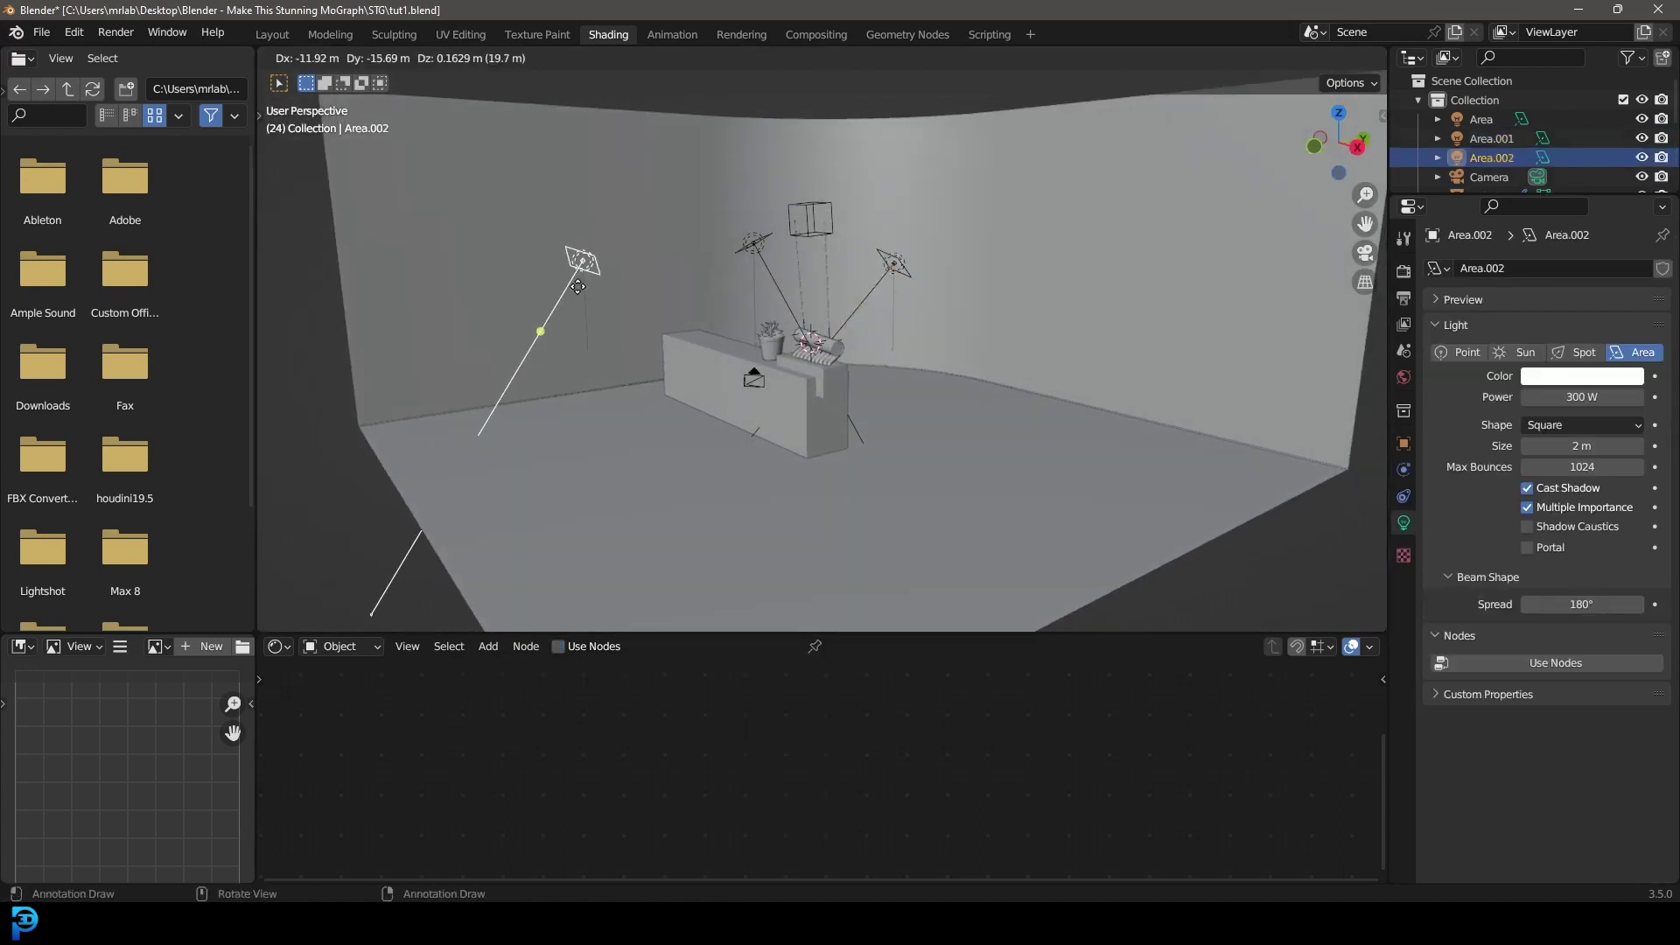
left_click(679, 231)
key("r")
left_click(1080, 166)
middle_click_drag(1081, 165, 968, 276)
Step: Duplicate the area light twice around the set, up to Area.004, and save
key("shift+d")
left_click(1131, 249)
key("shift+d")
left_click(826, 259)
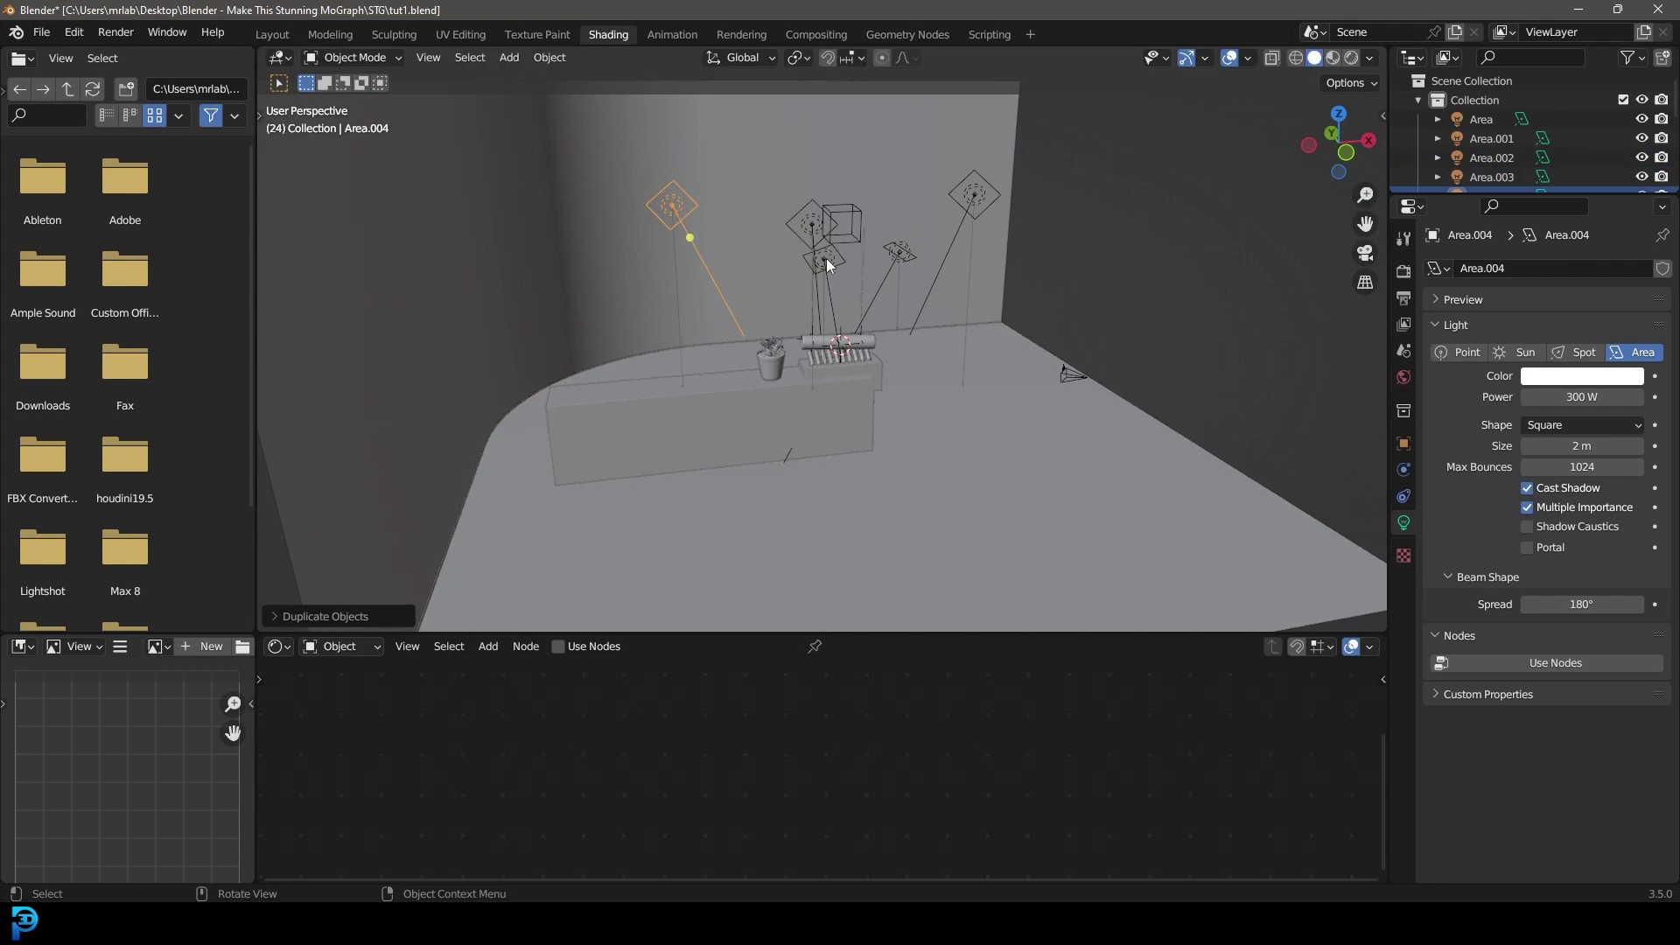
key("KP_0")
key("ctrl+s")
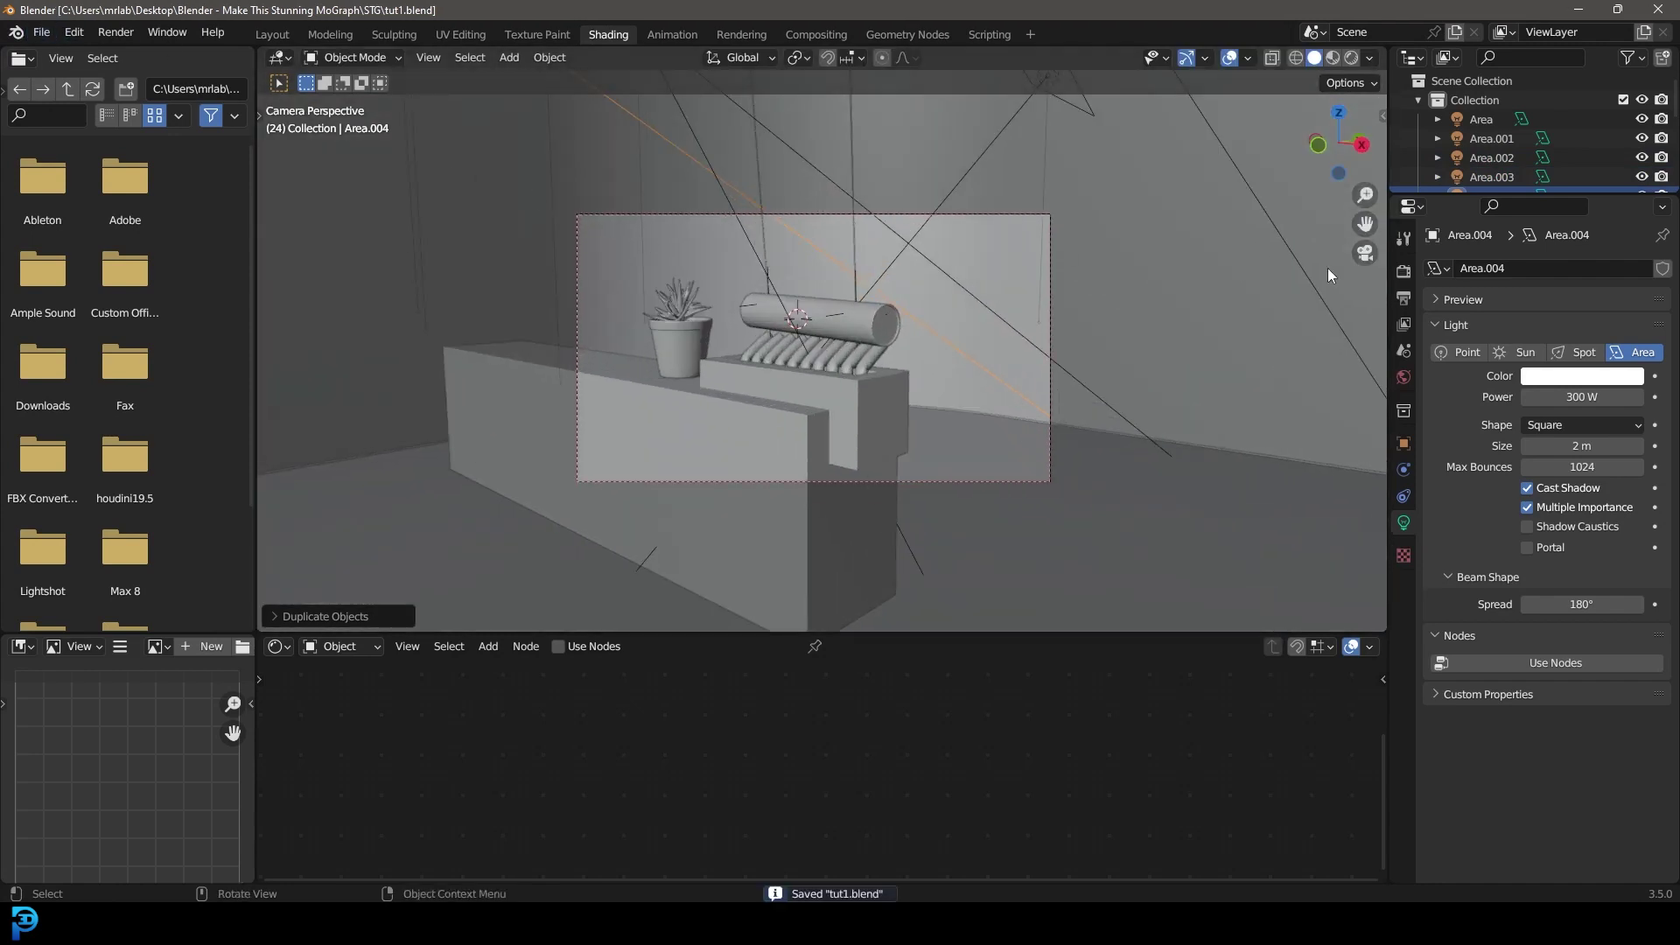
Step: Enable Motion Blur in Render Properties and stop the animation at frame 58
left_click(1404, 272)
scroll(1489, 648, "down", 2)
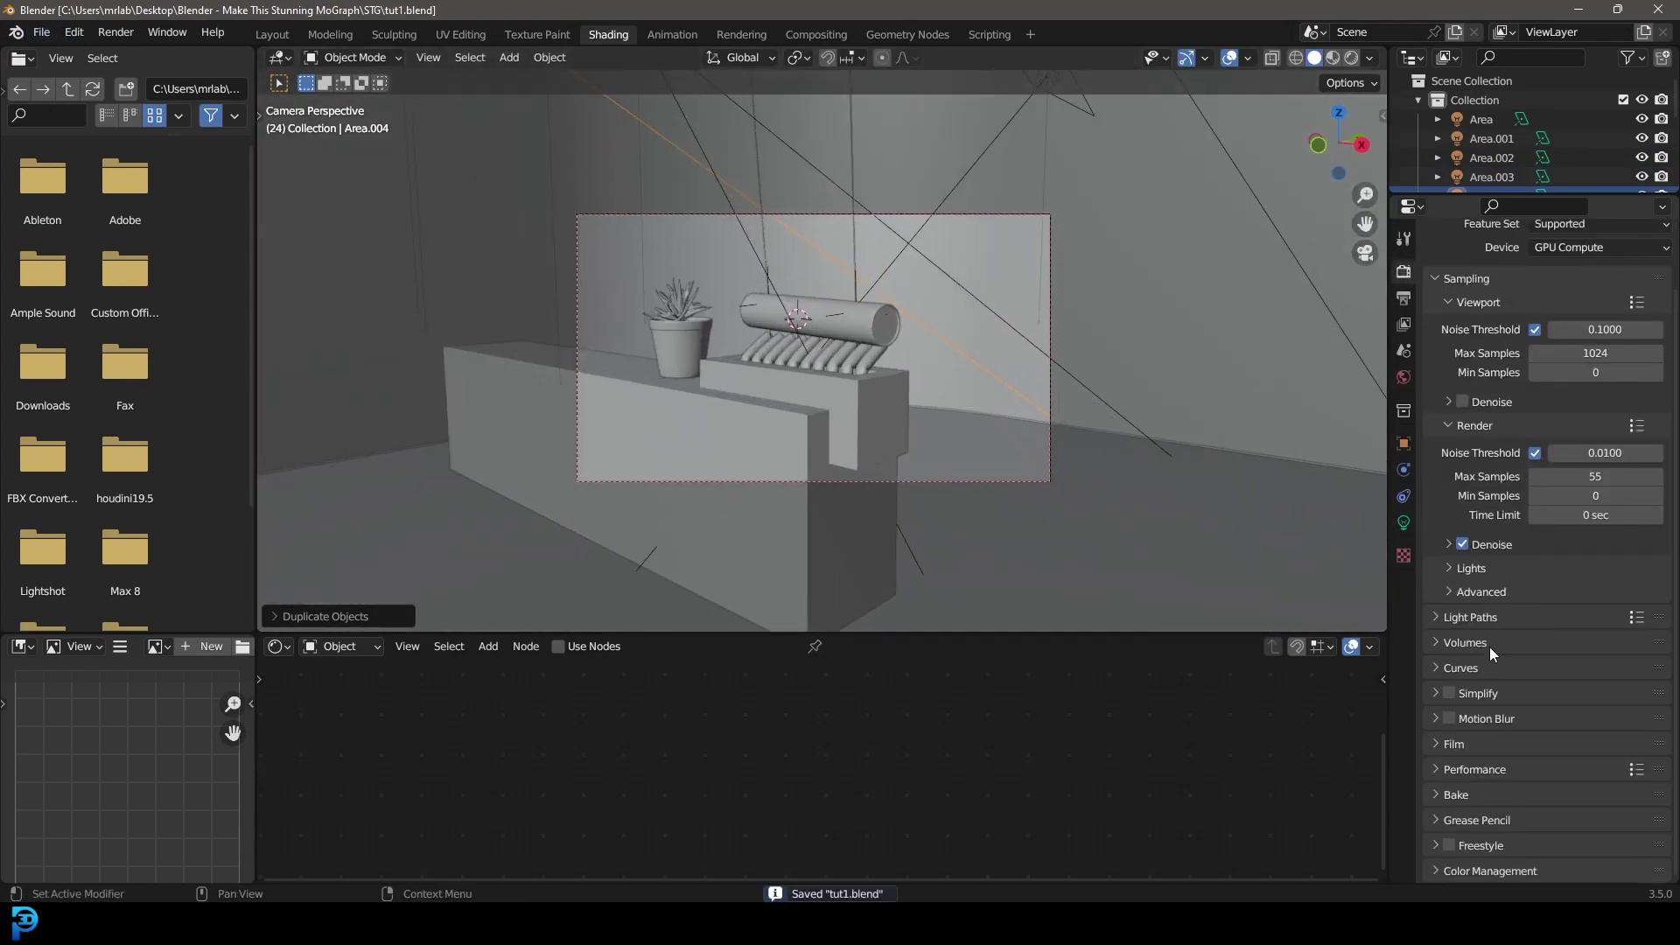
left_click(1449, 718)
scroll(838, 270, "up", 3)
key("space")
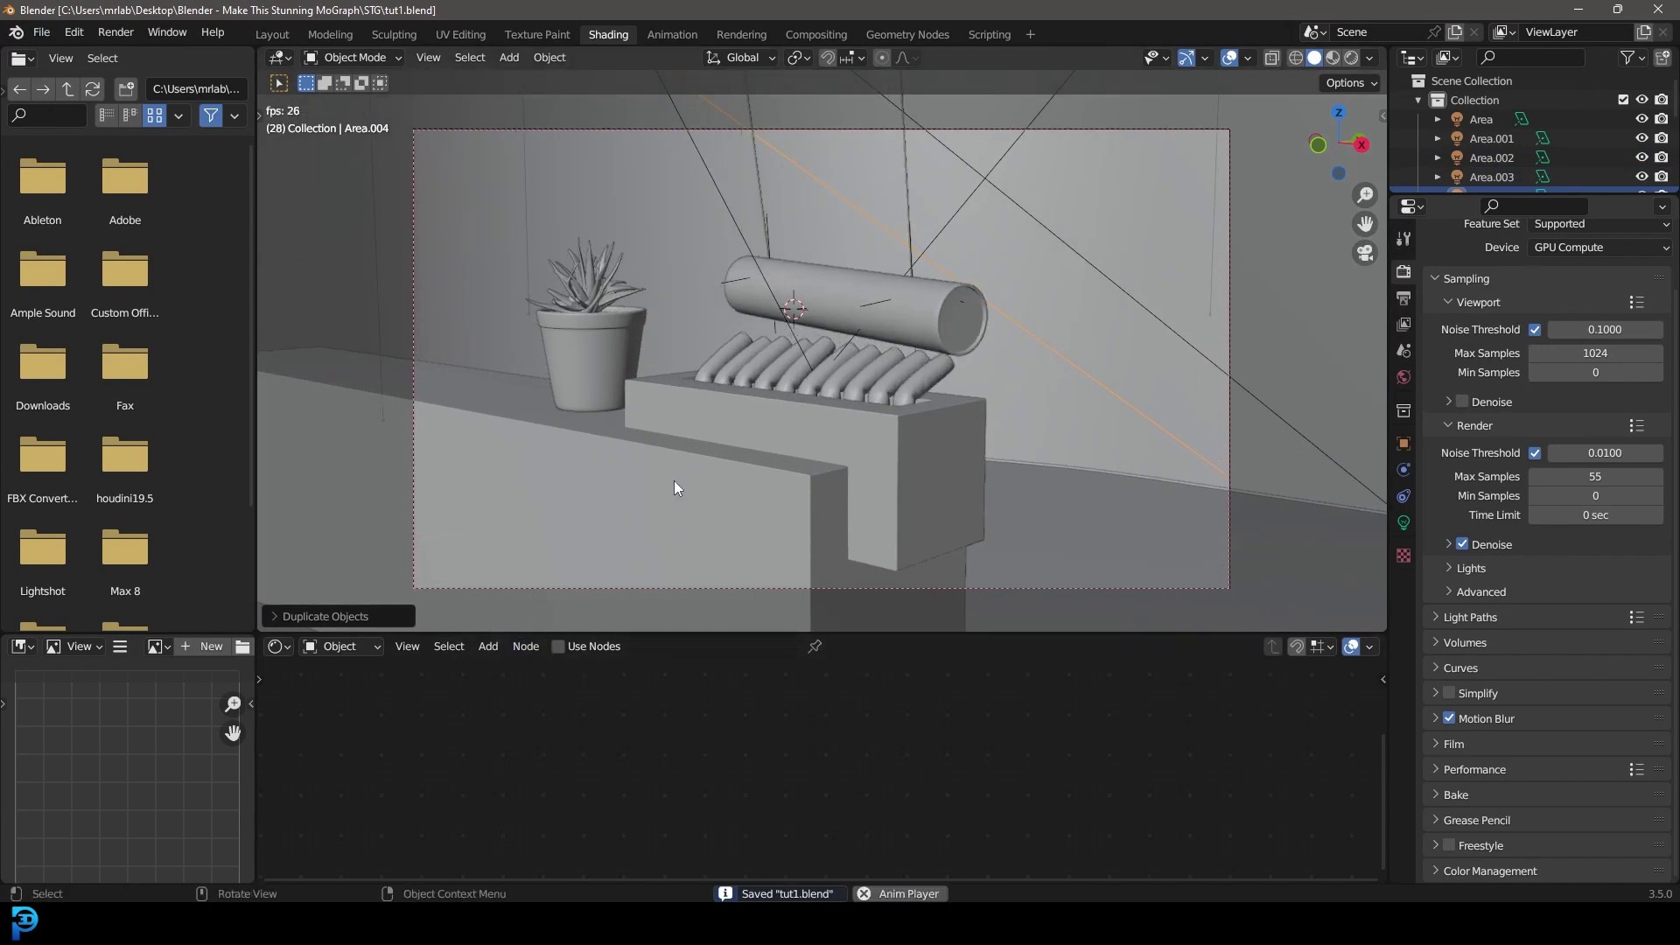
key("space")
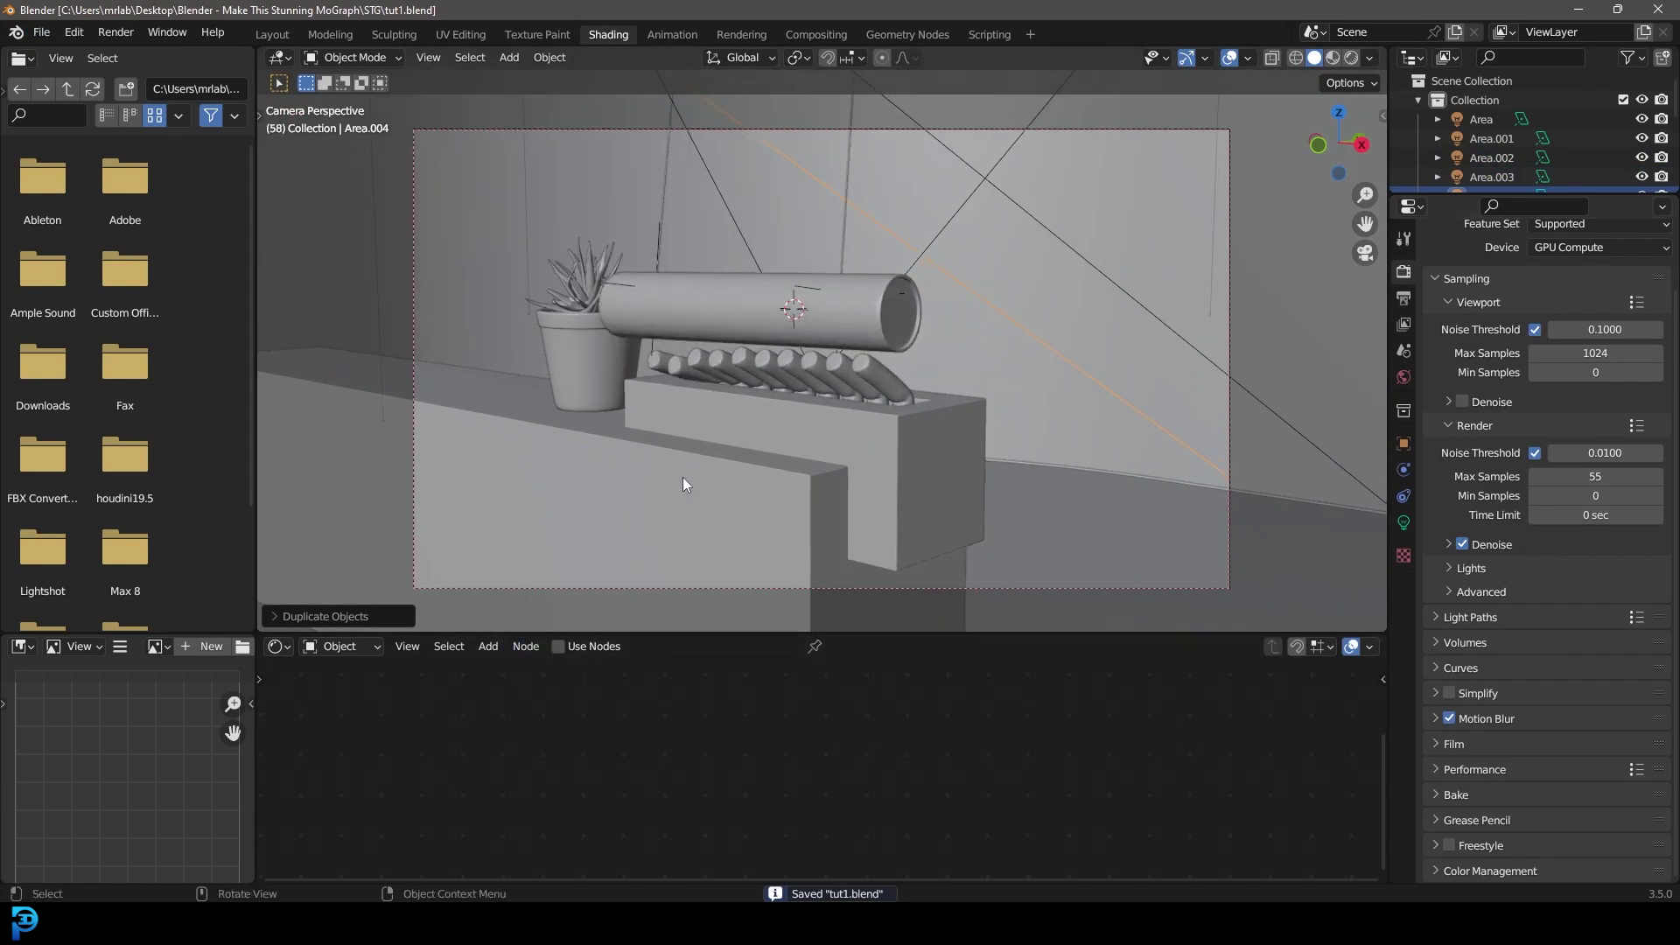
left_click(116, 31)
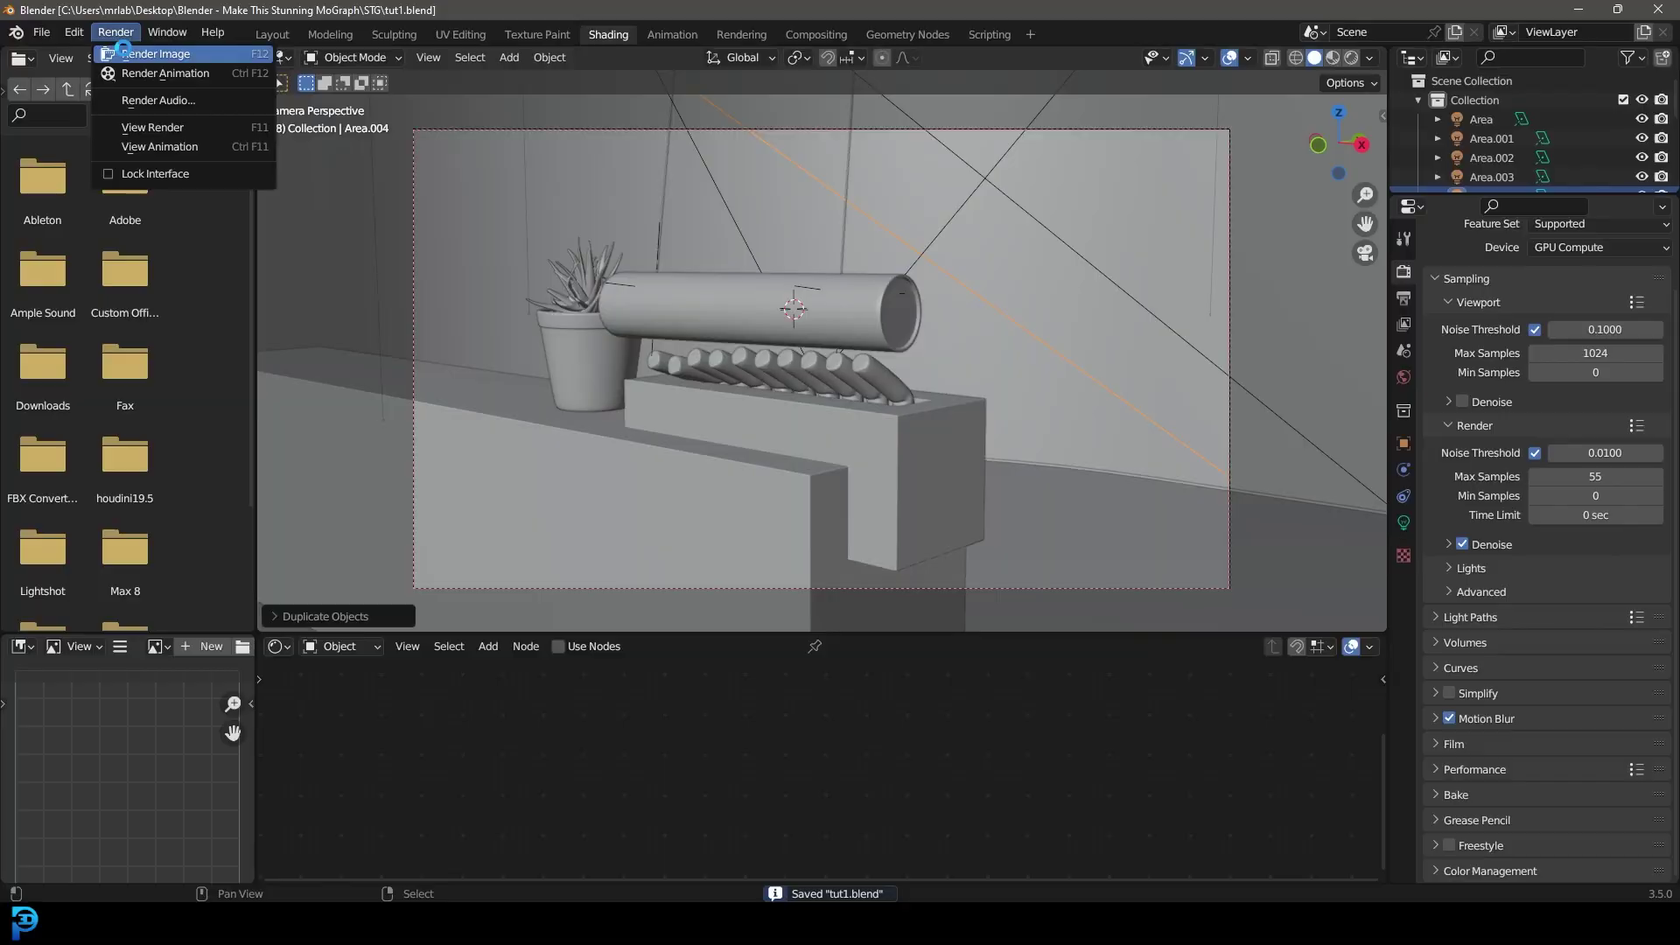
Step: Render frame 58 and inspect the 19.70 s result in the render window
left_click(123, 51)
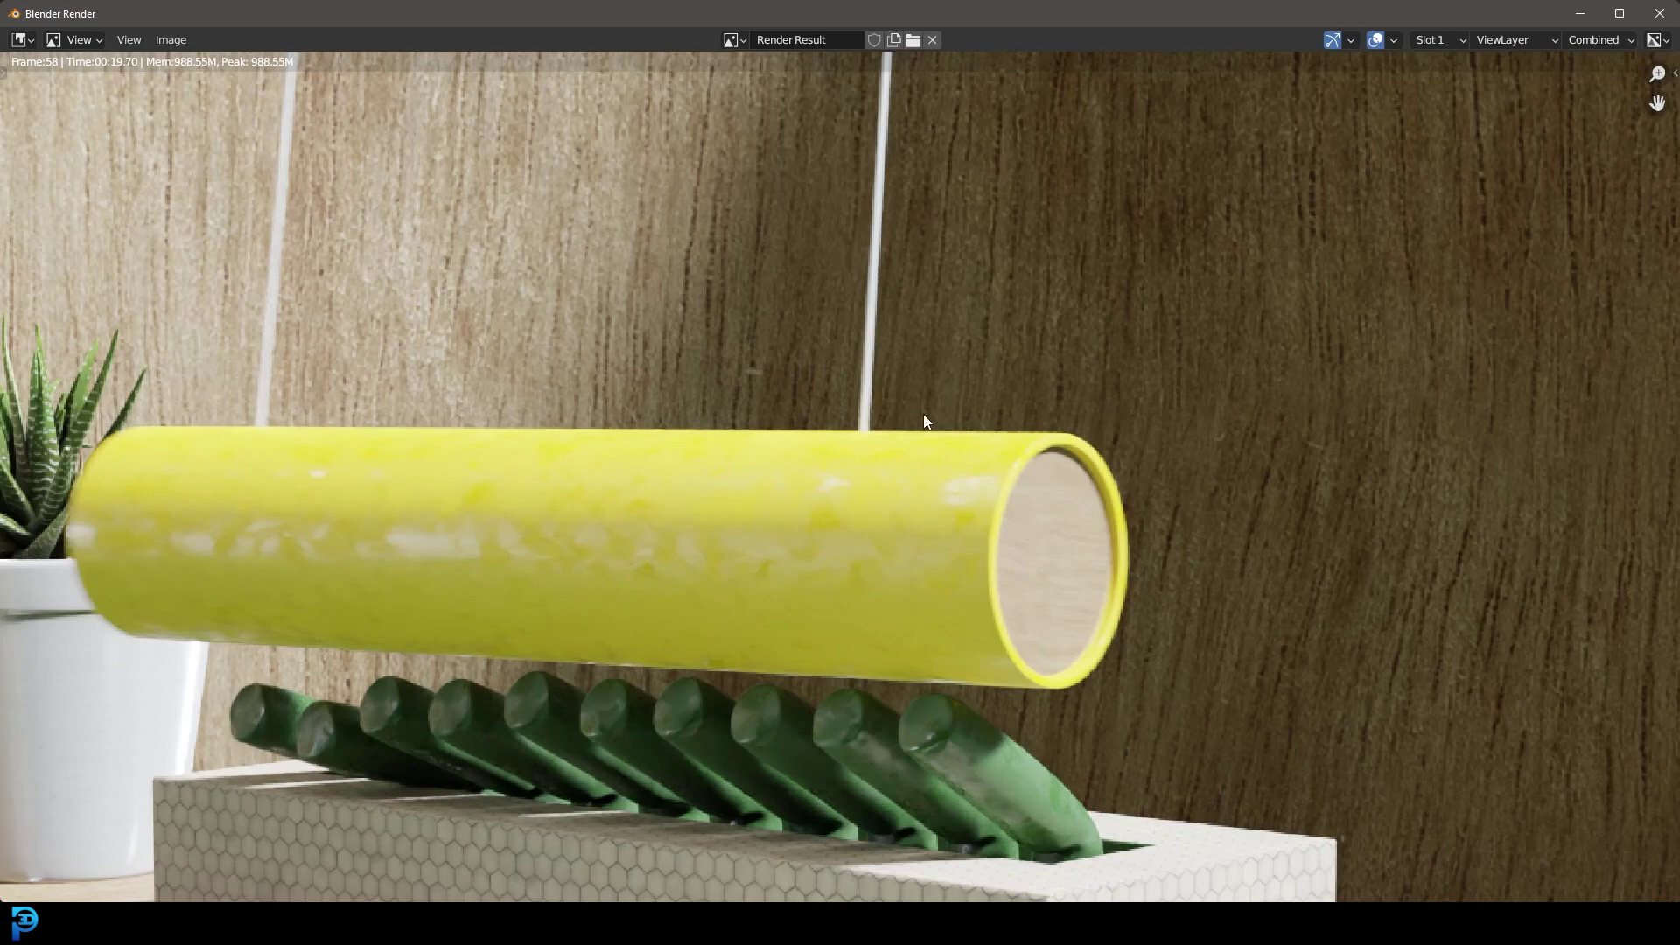
scroll(793, 433, "down", 3)
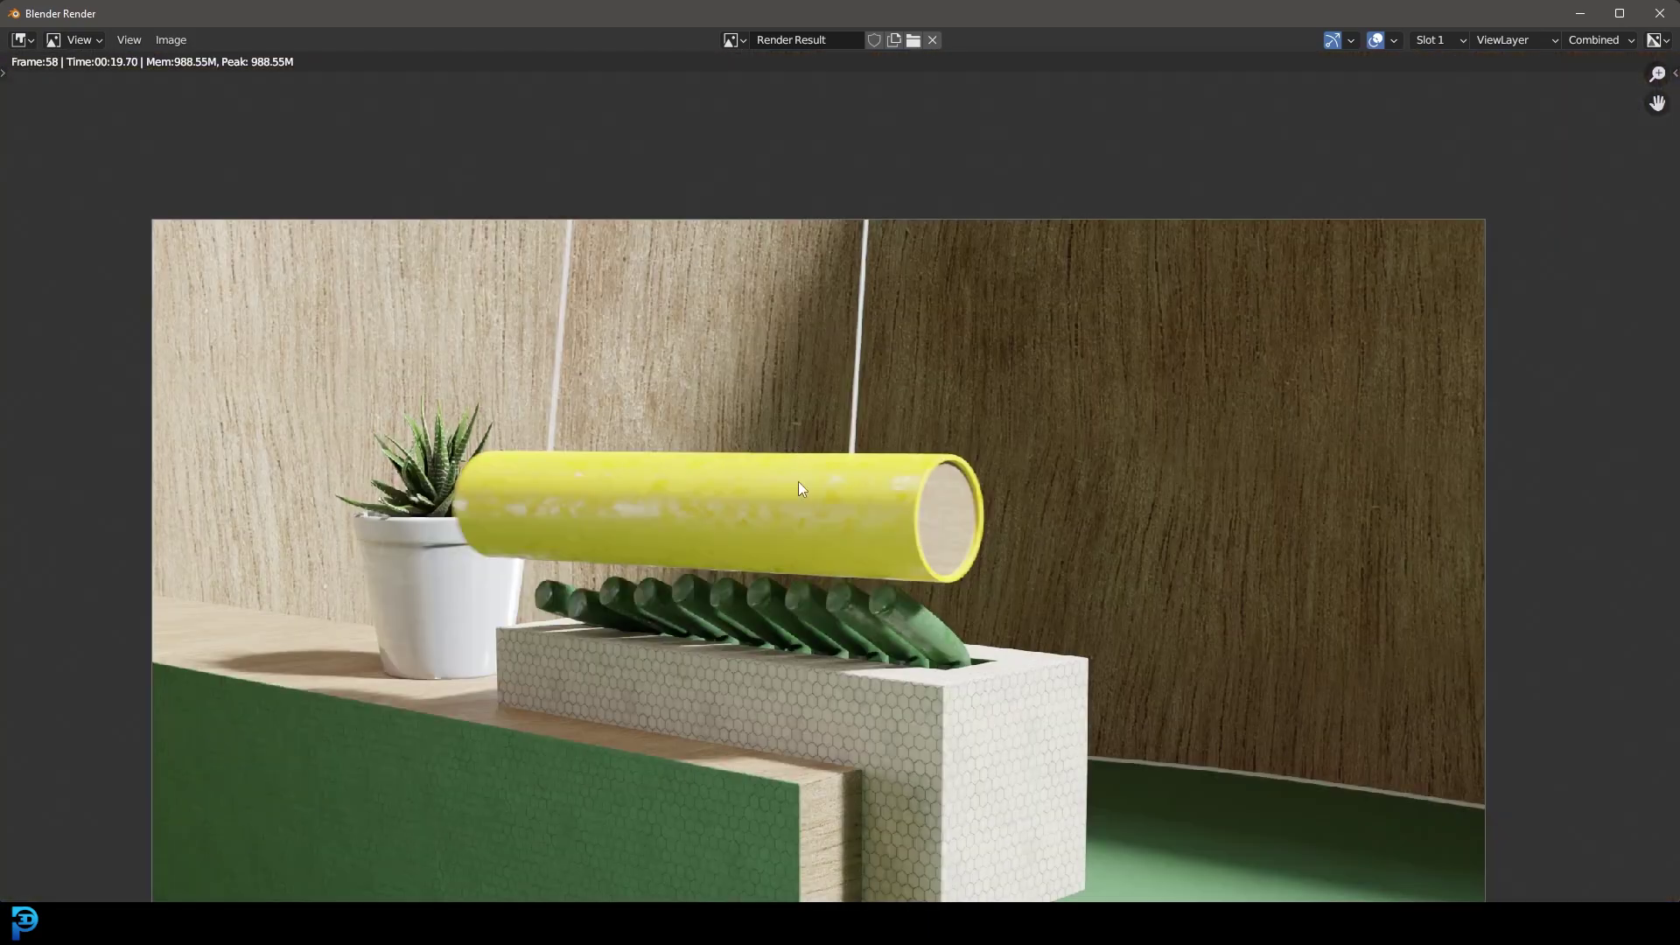
middle_click_drag(798, 482, 817, 378)
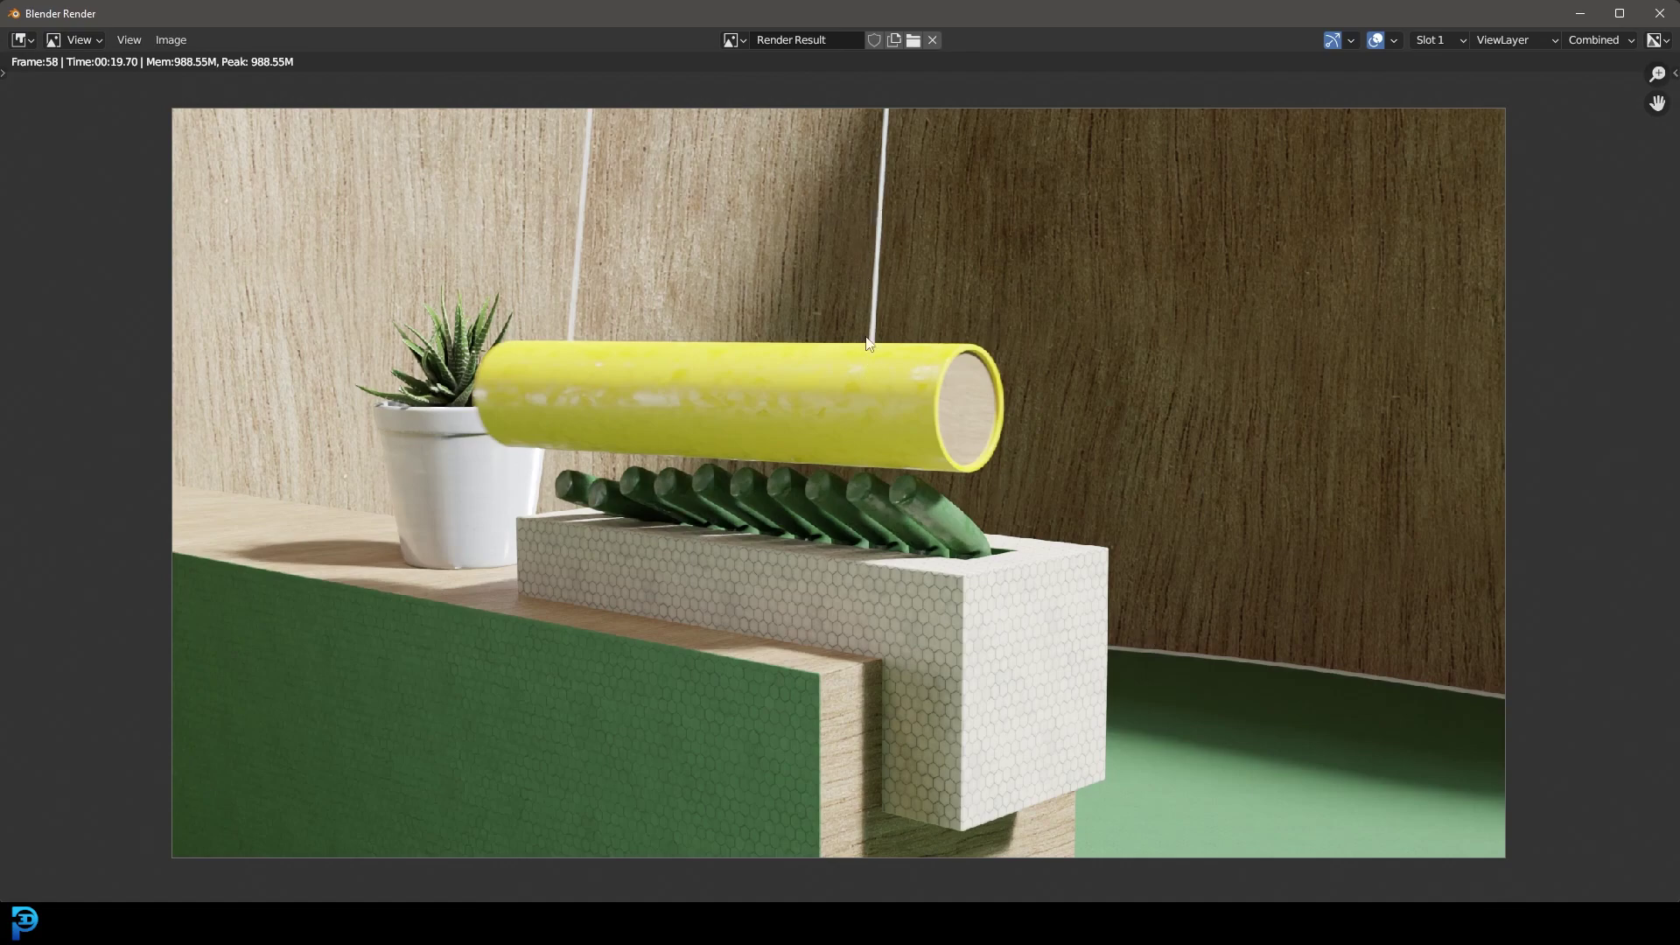
scroll(867, 353, "down", 3)
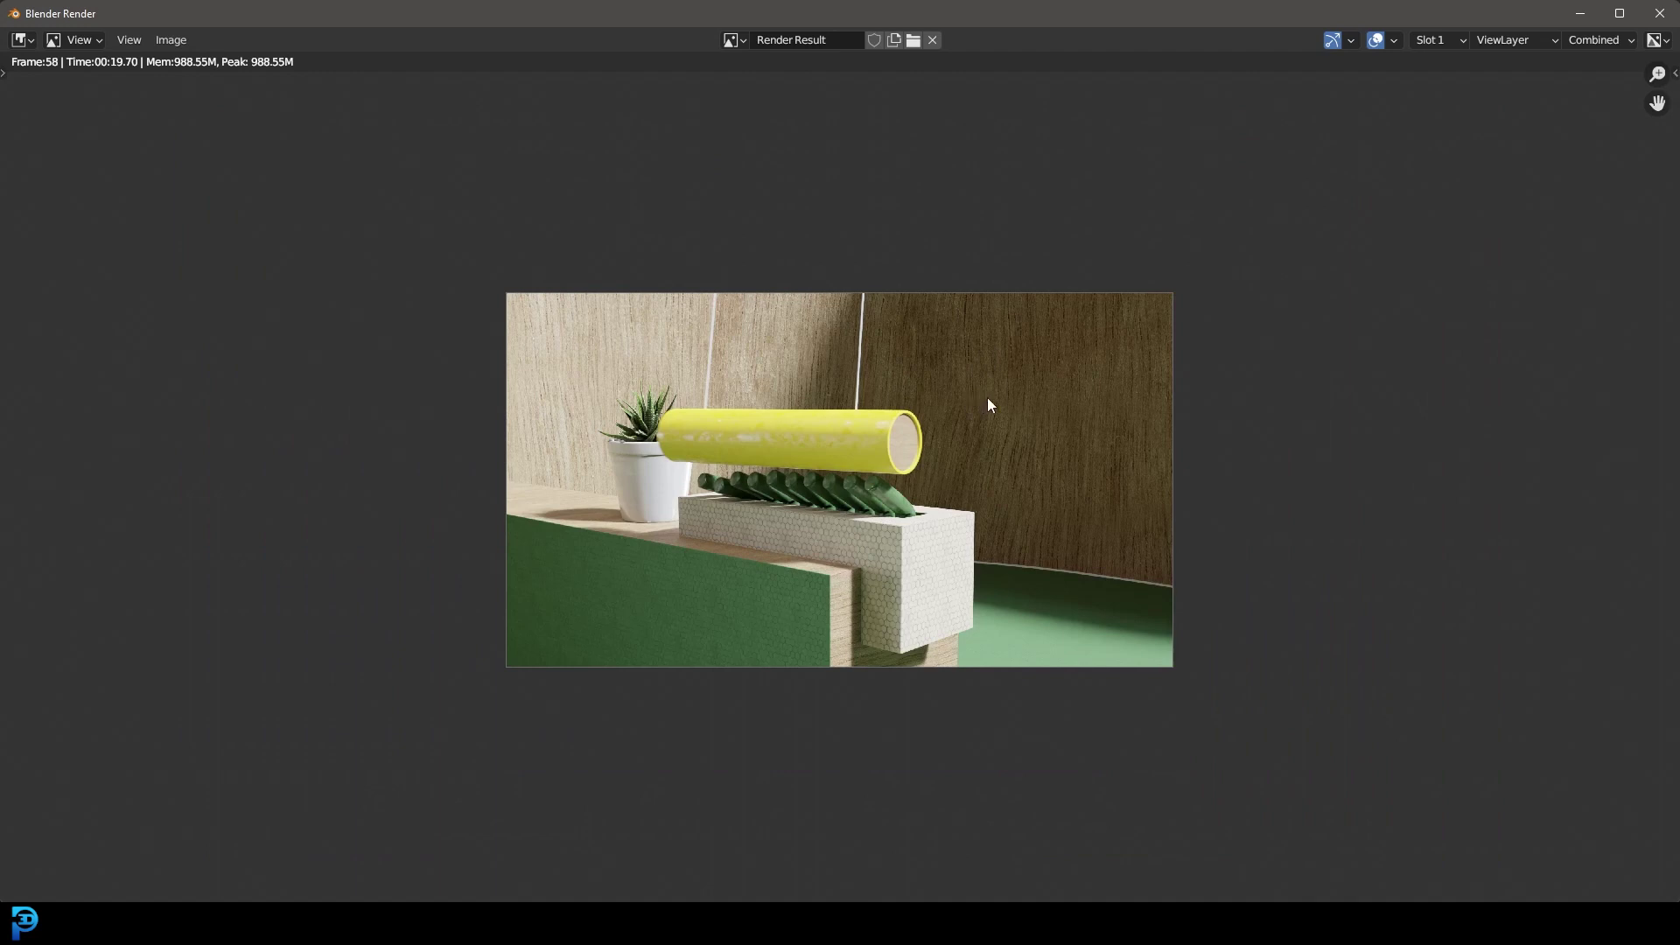
scroll(989, 404, "up", 2)
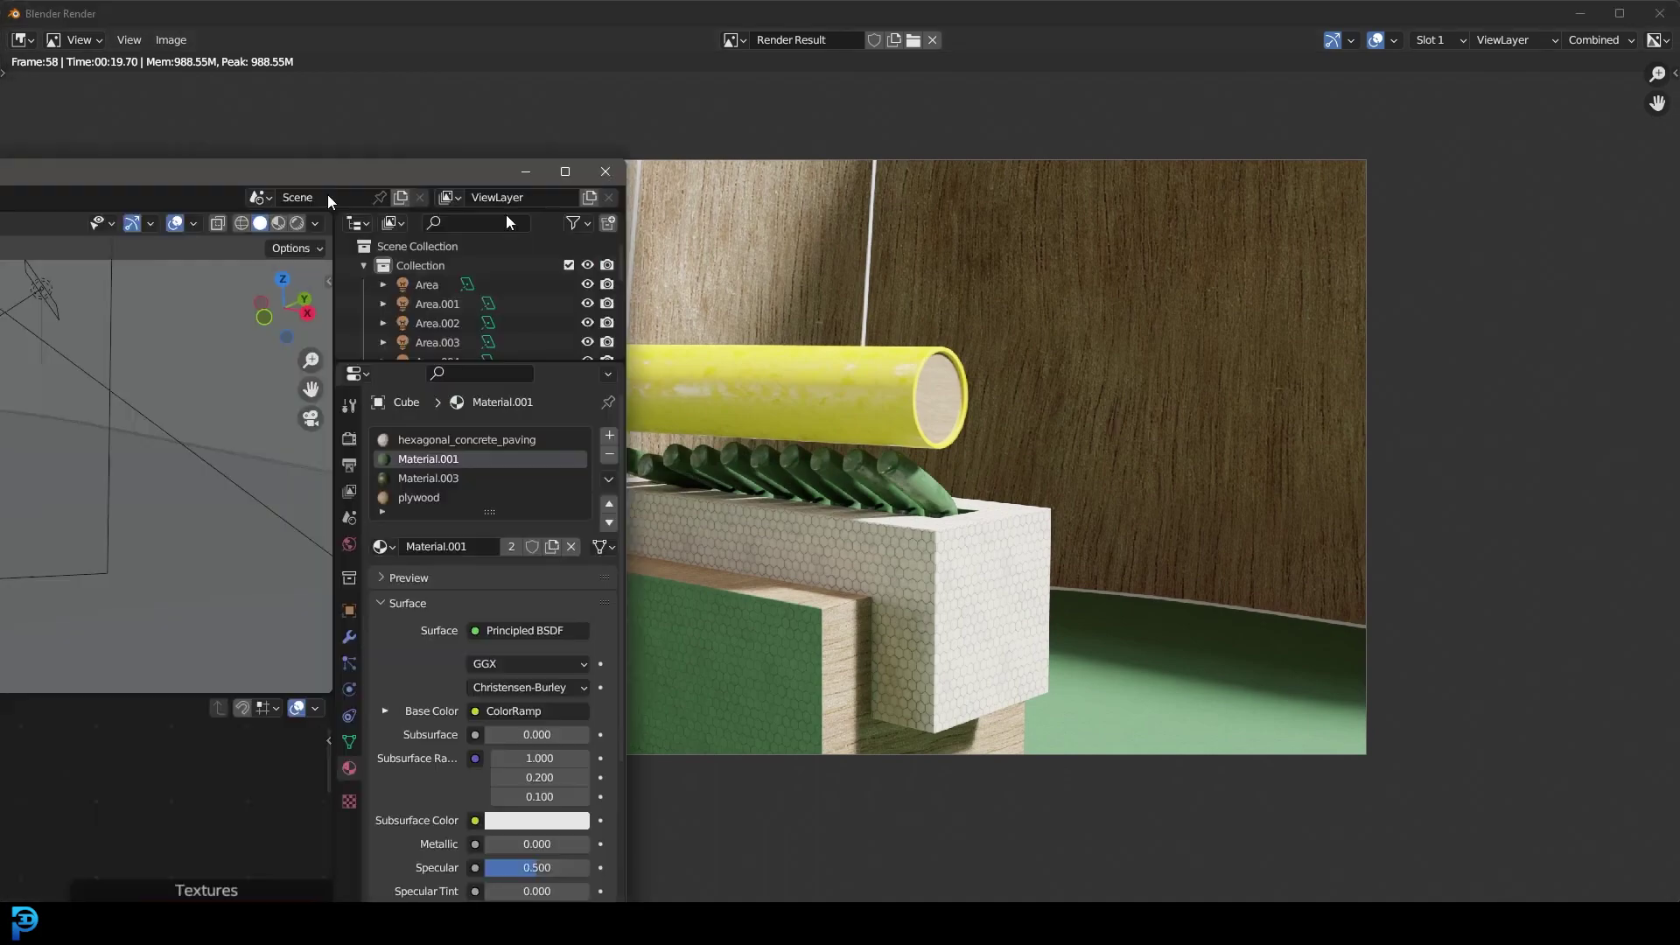
Step: Preview the lit, textured scene in rendered shading through the camera
scroll(1057, 241, "up", 2)
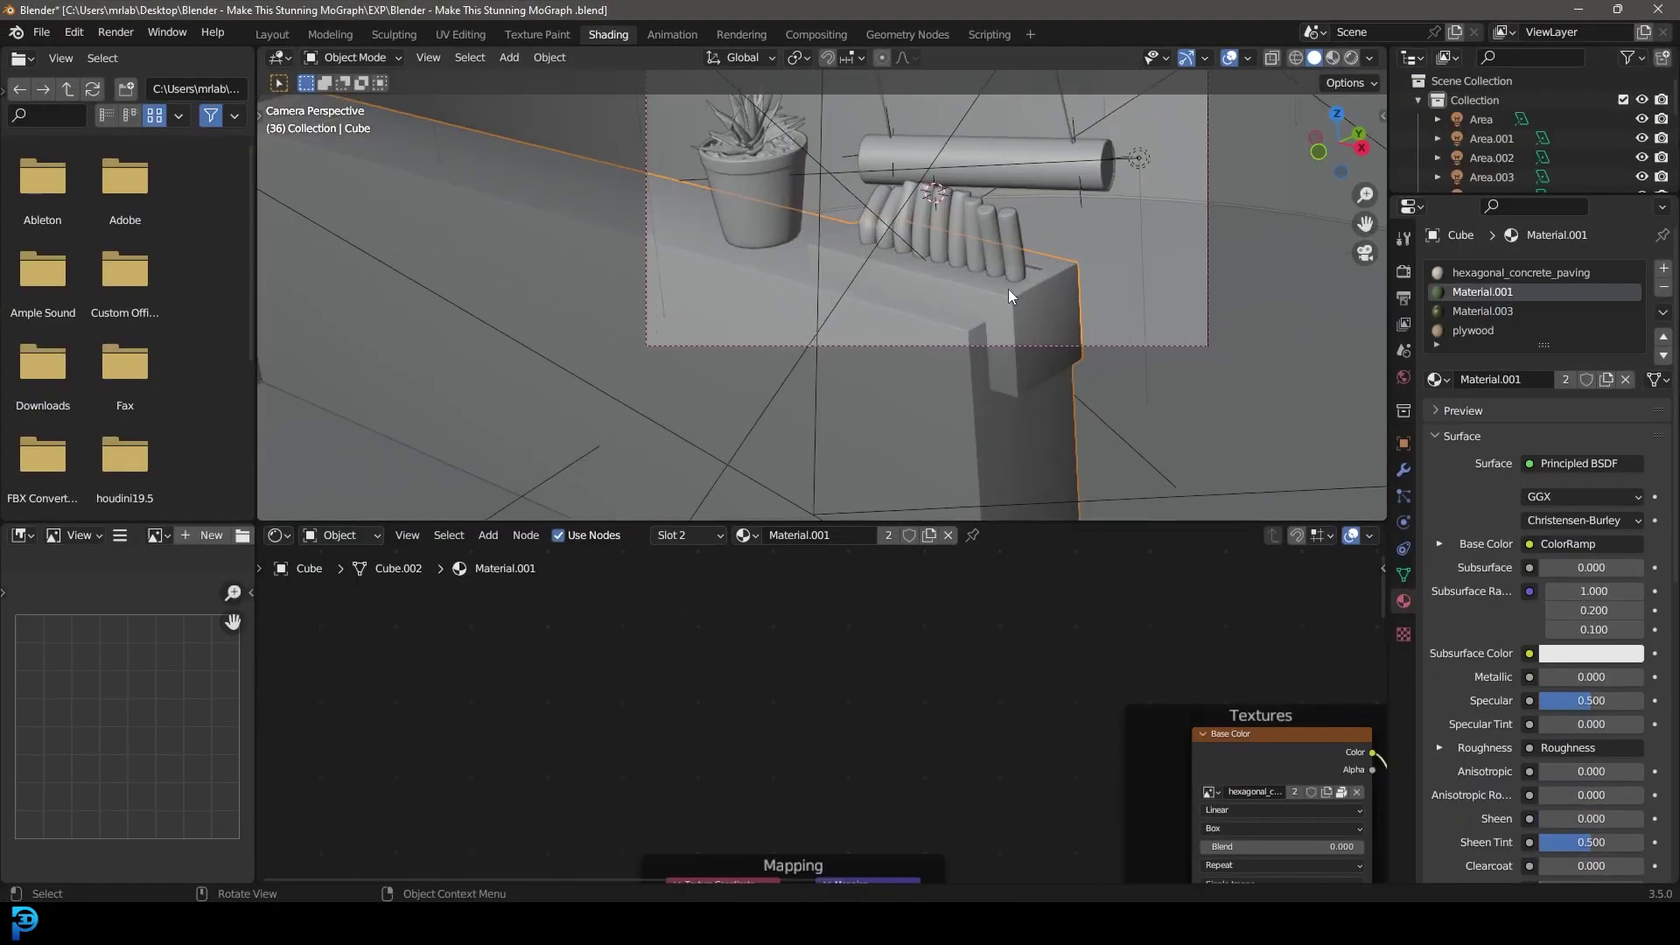
middle_click_drag(1049, 266, 948, 367, "shift")
key("z")
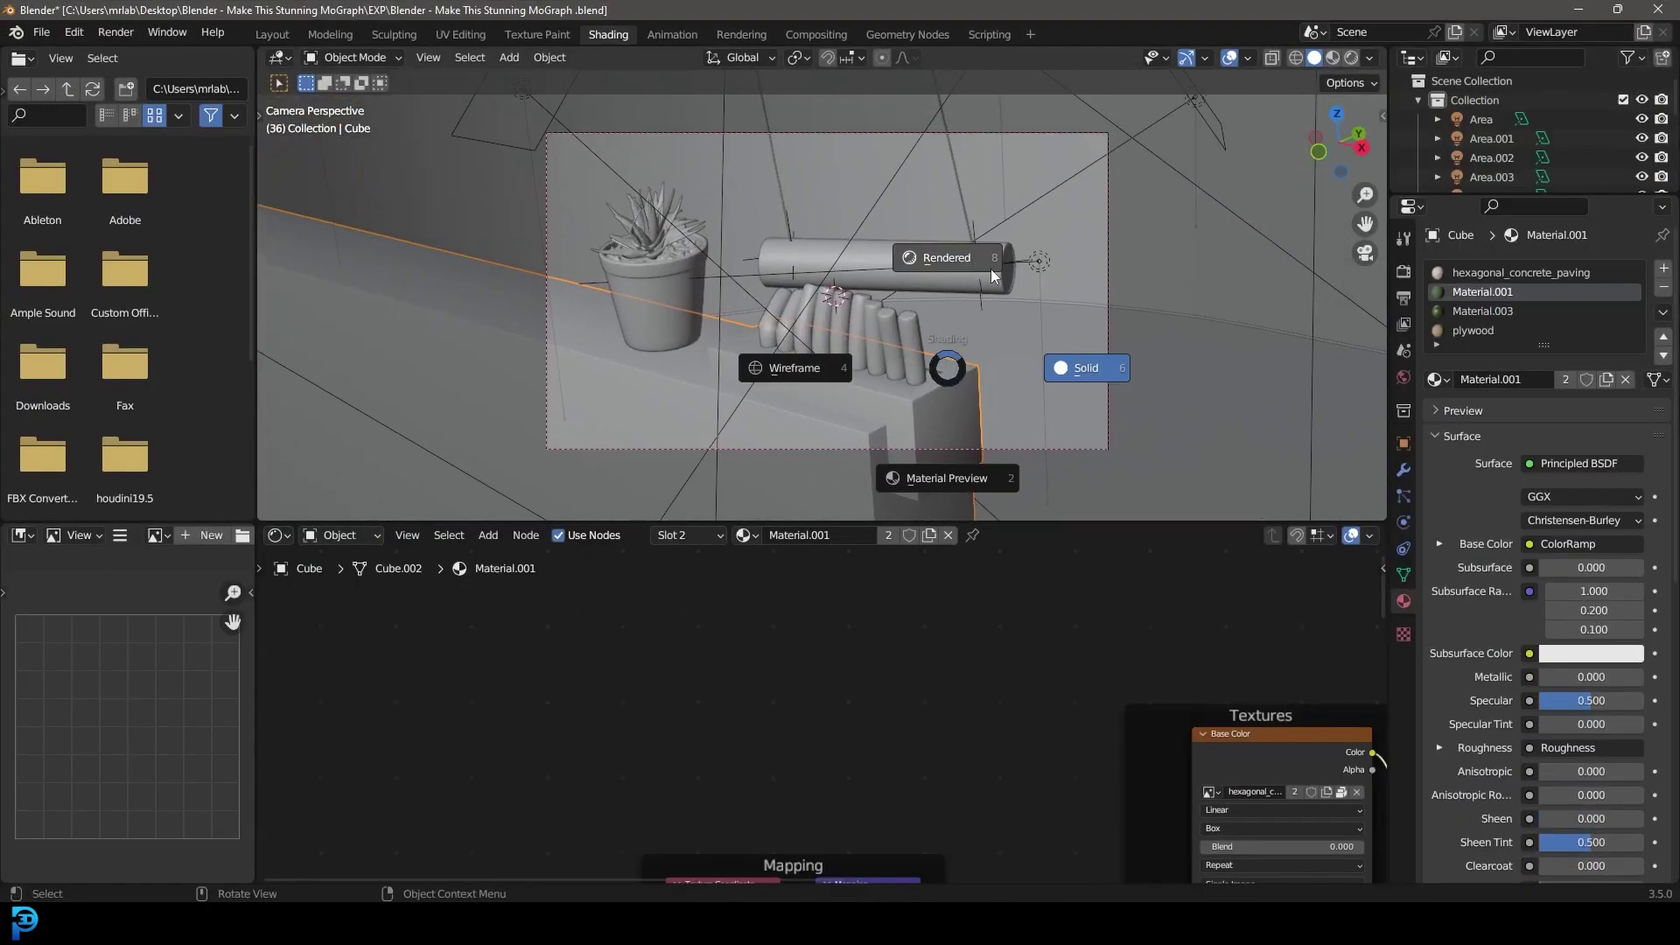
left_click(1007, 321)
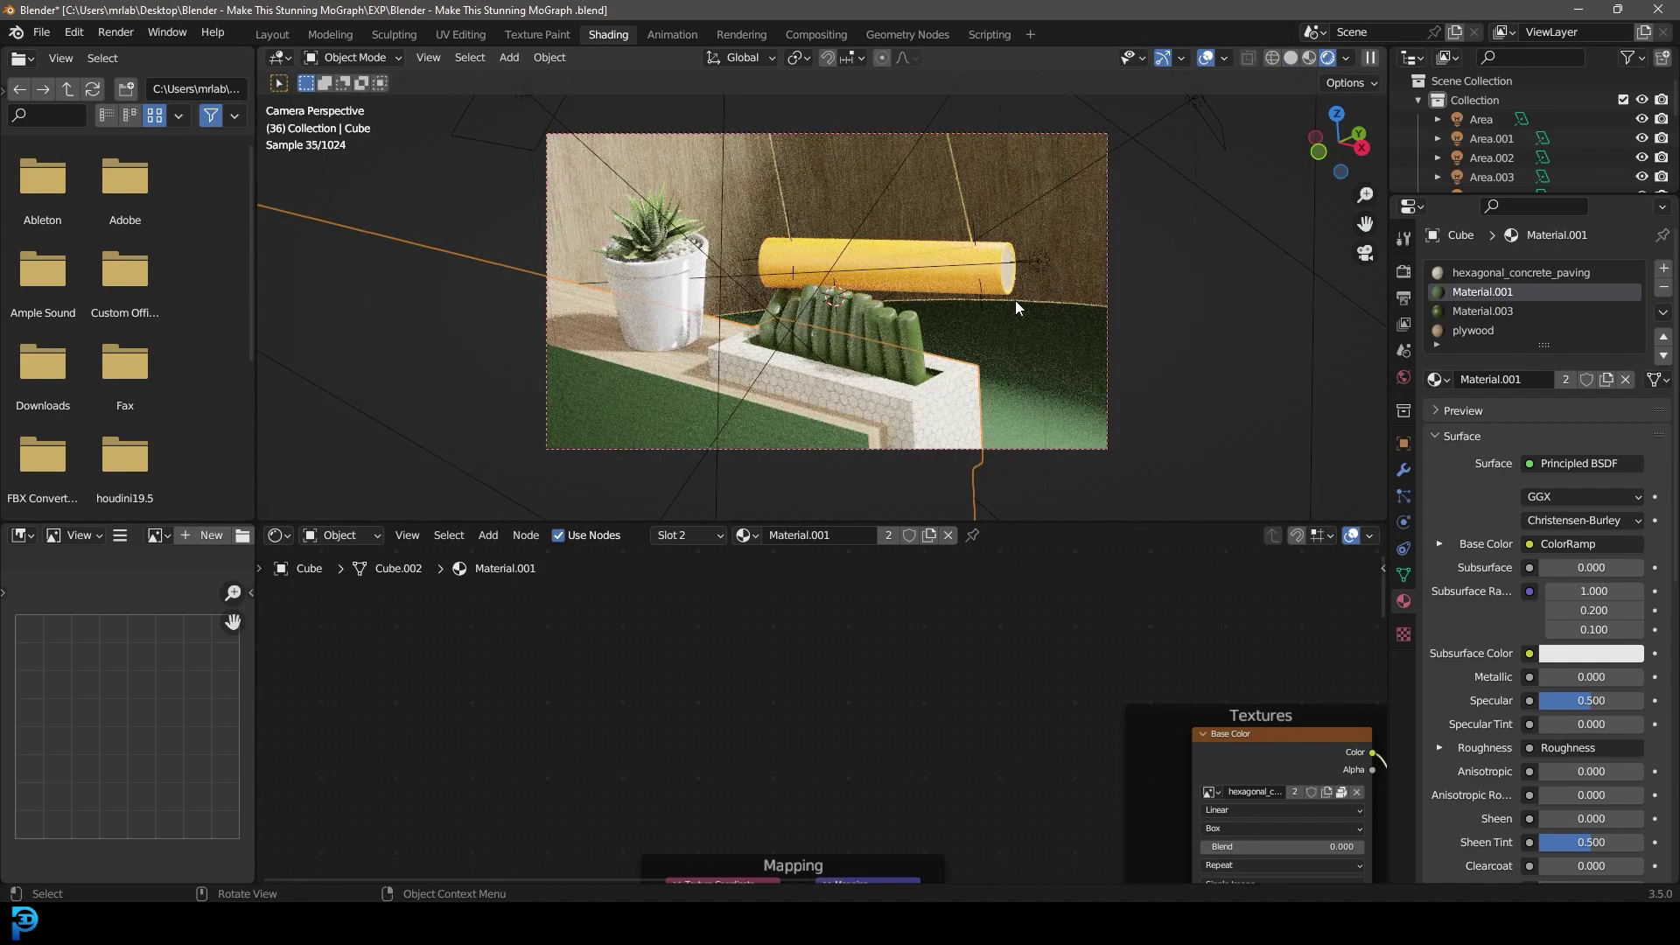
scroll(1015, 301, "up", 1)
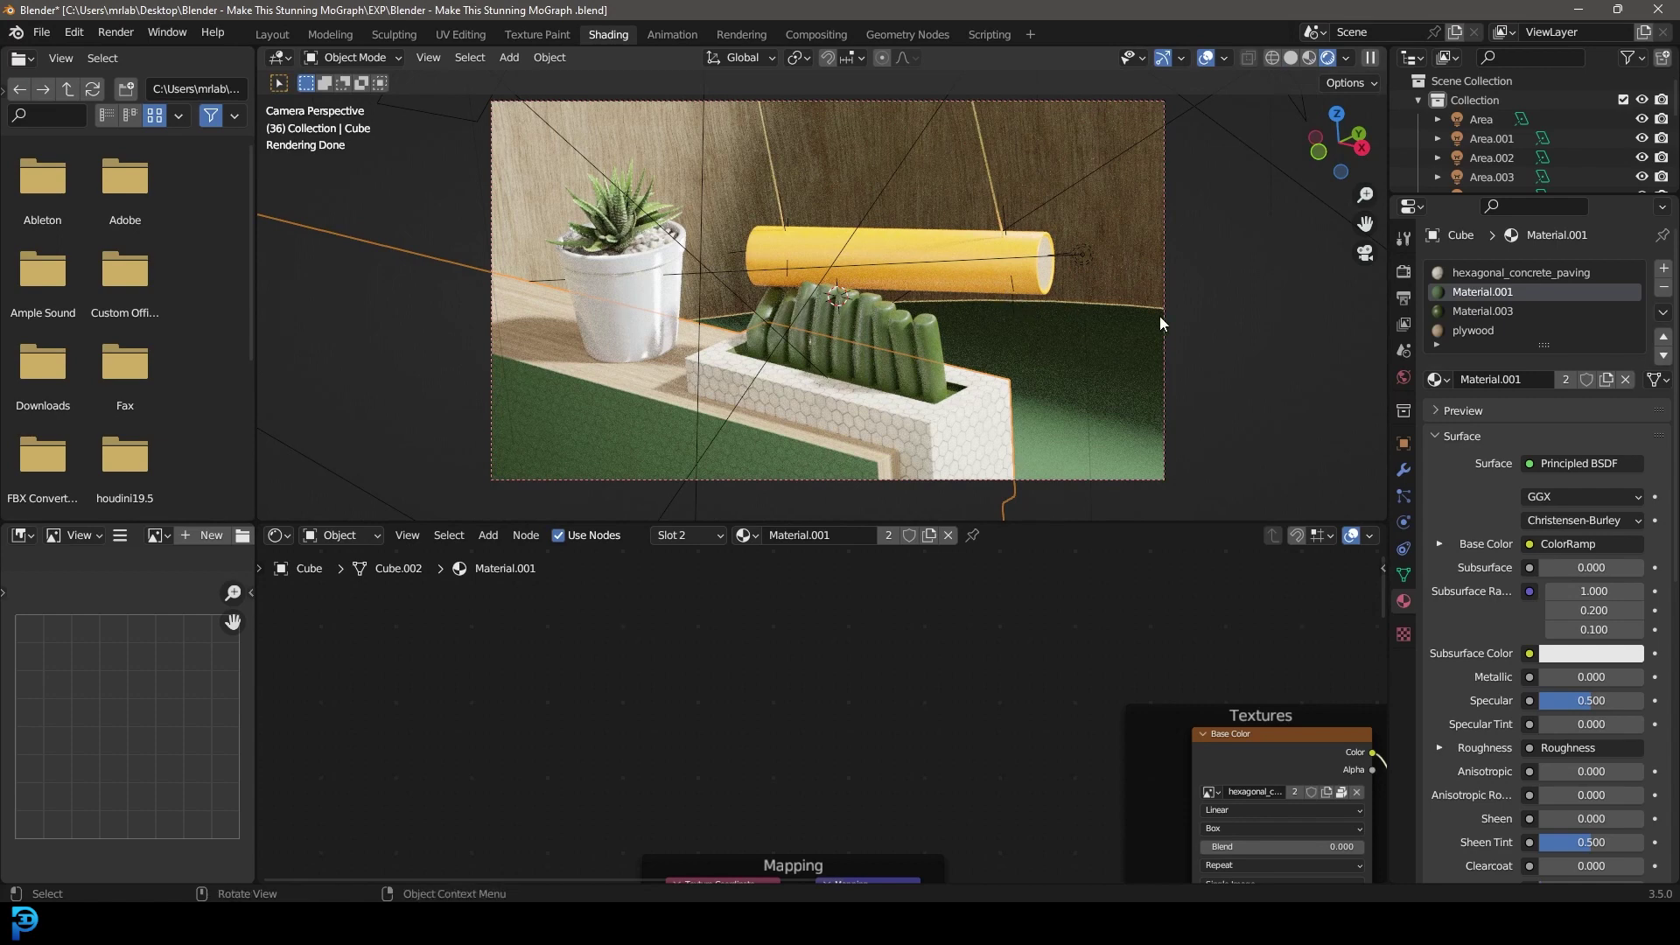
Step: Select Plane.001, return to solid shading, and save Blender - Make This Stunning MoGraph.blend
left_click(1109, 315)
key("z")
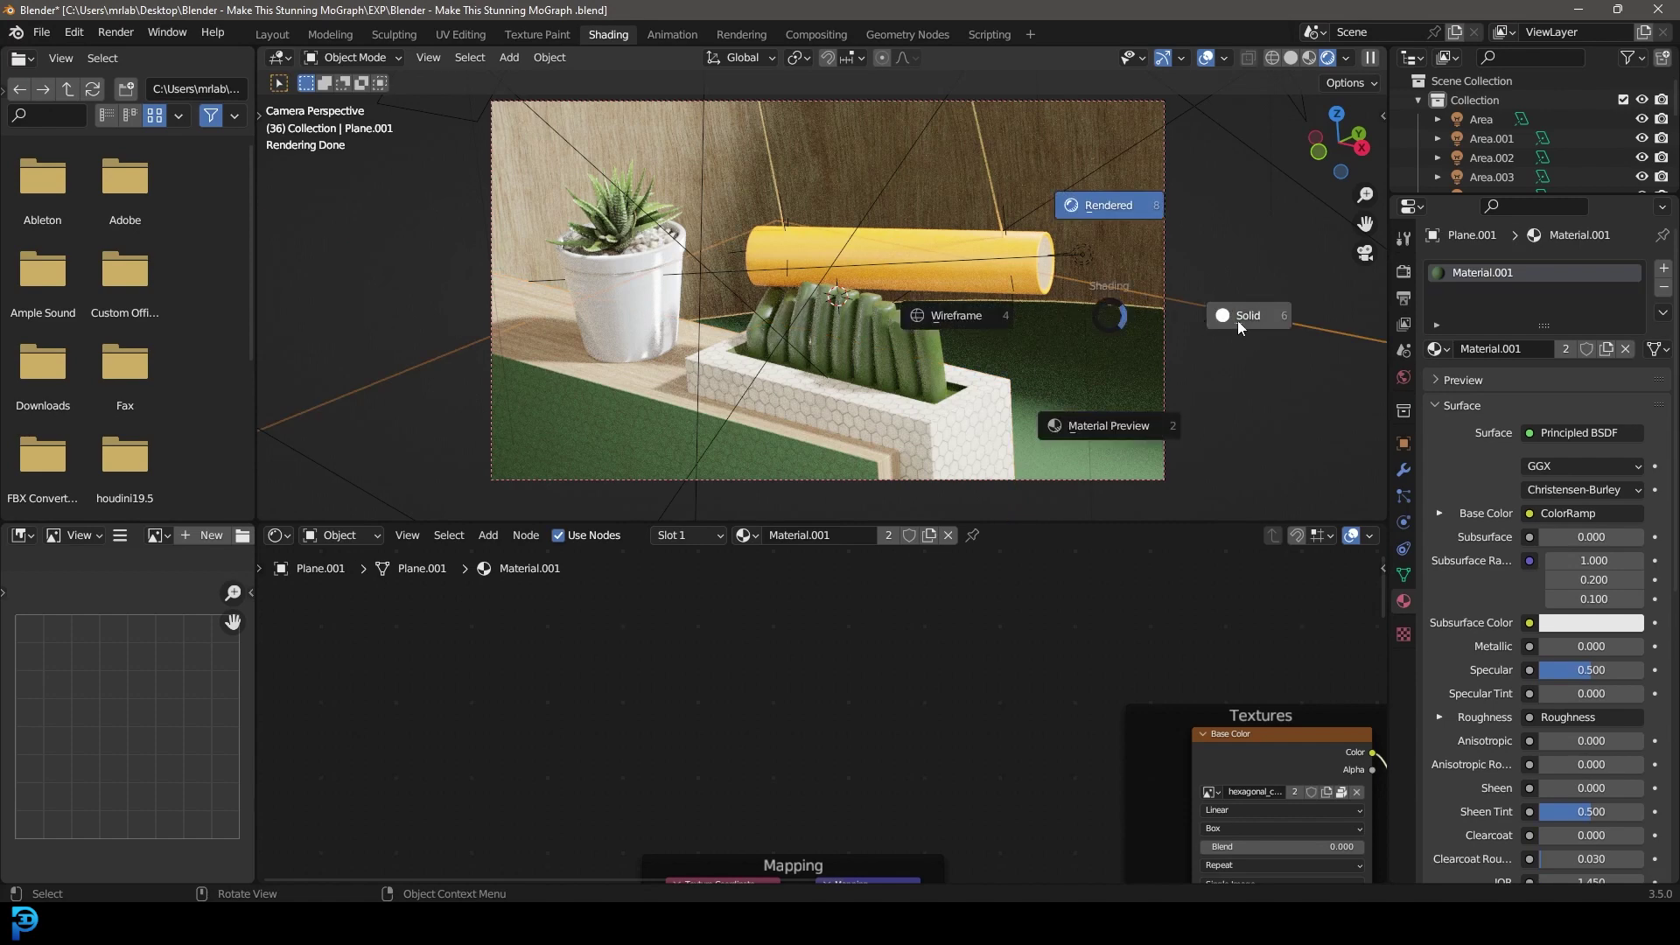
left_click(1237, 320)
scroll(961, 270, "up", 1)
scroll(961, 270, "up", 1)
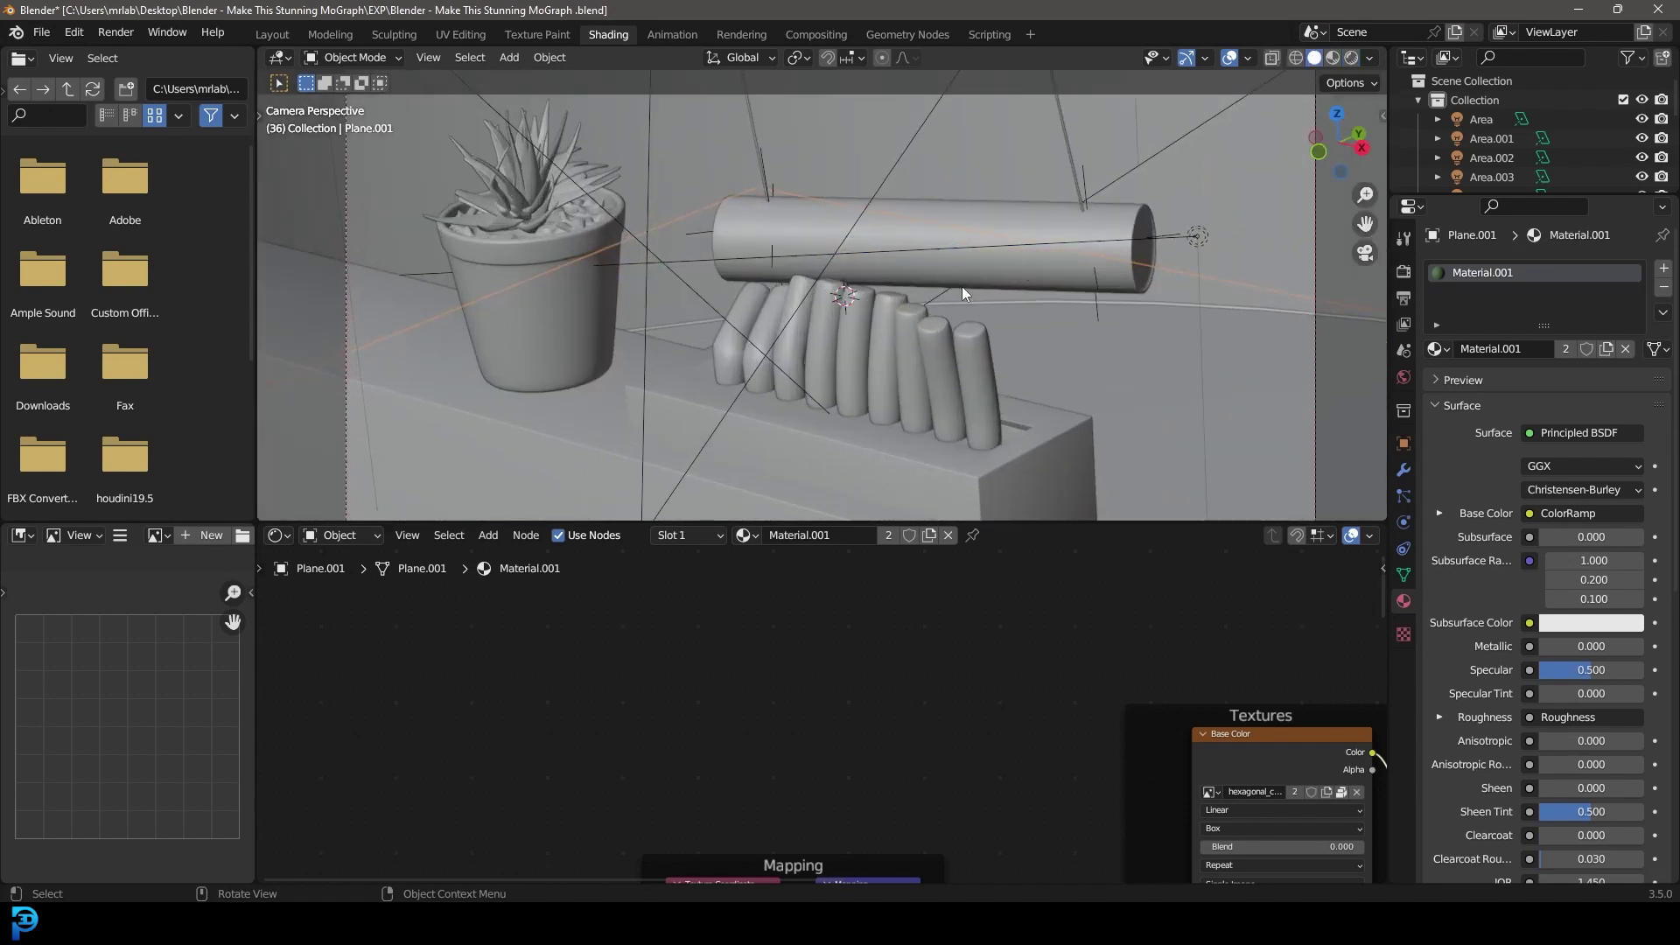
scroll(979, 261, "down", 2)
key("ctrl+s")
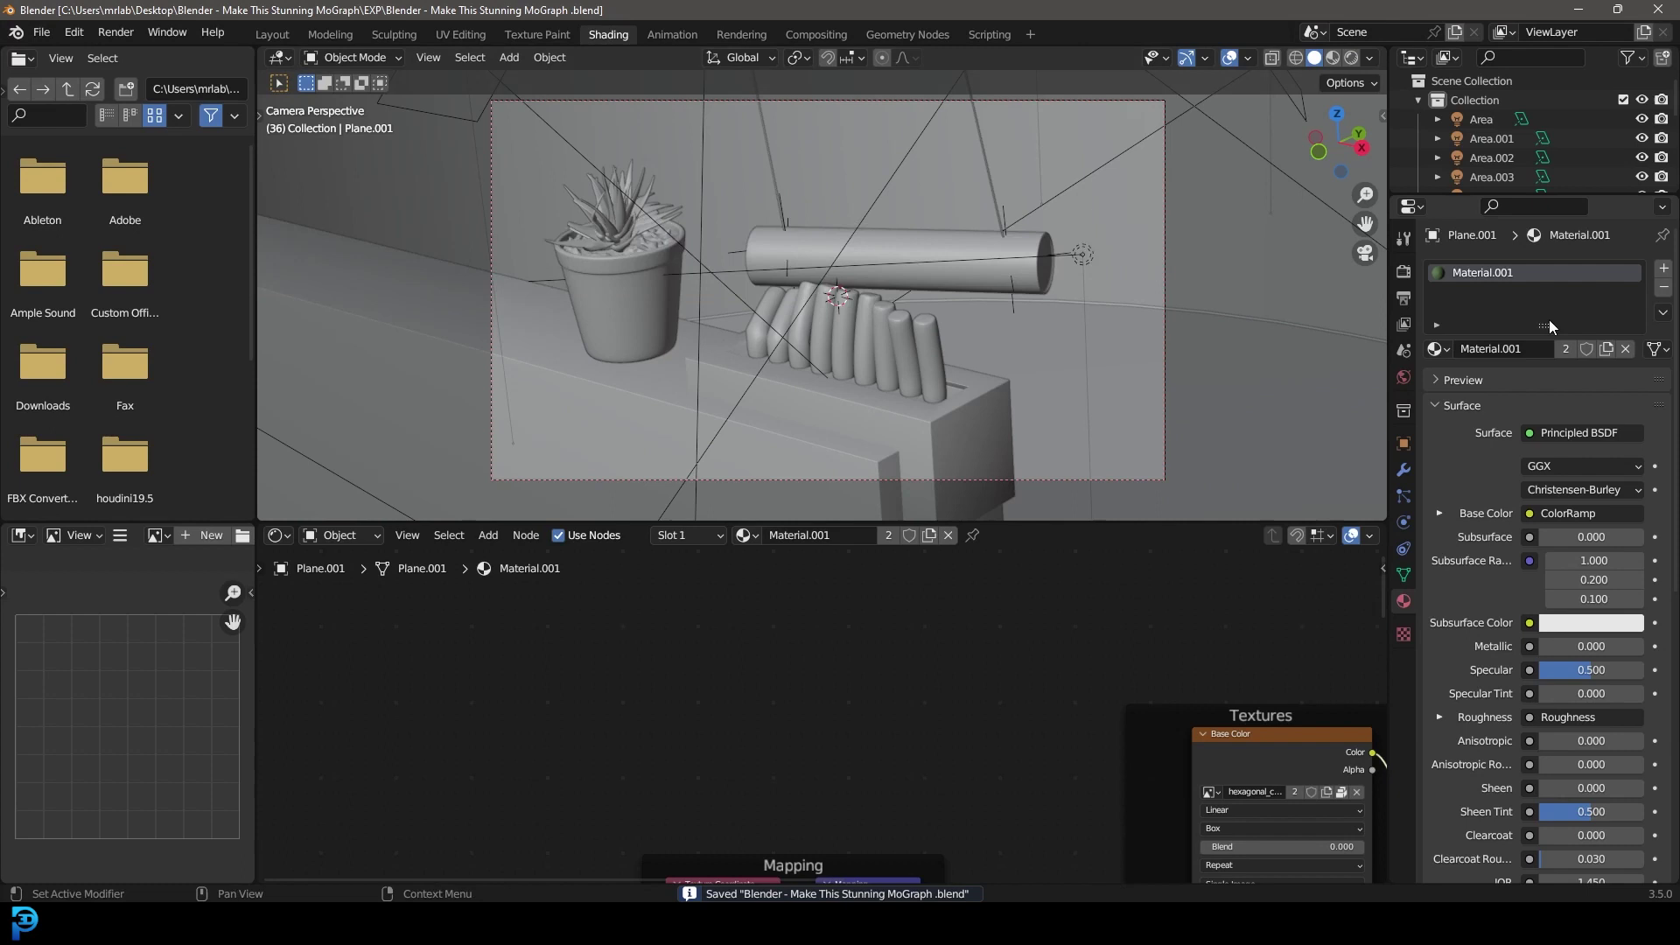